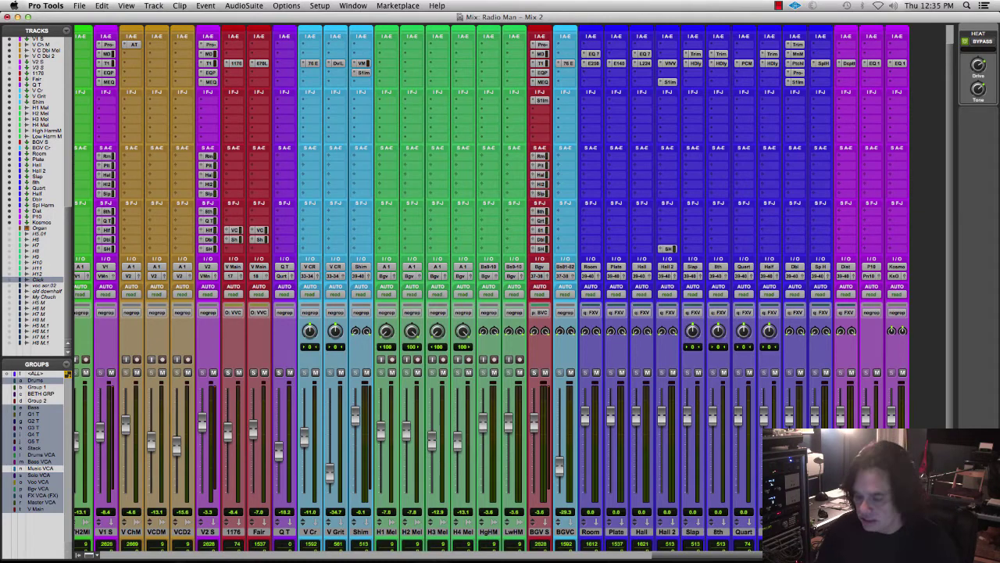
Start playback in the Edit window from the v1 marker at bar 7.
key("super+equal")
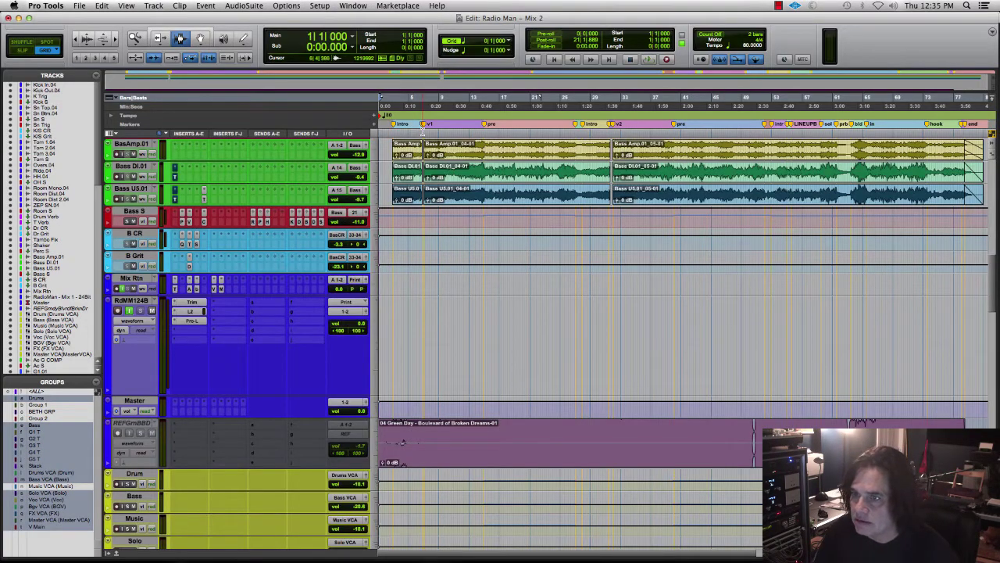
left_click(423, 129)
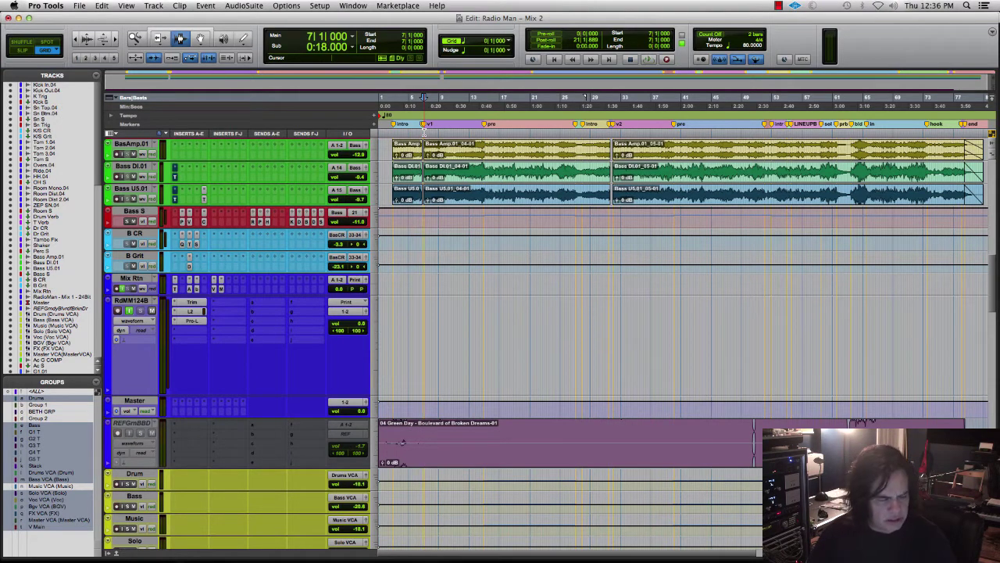
key("space")
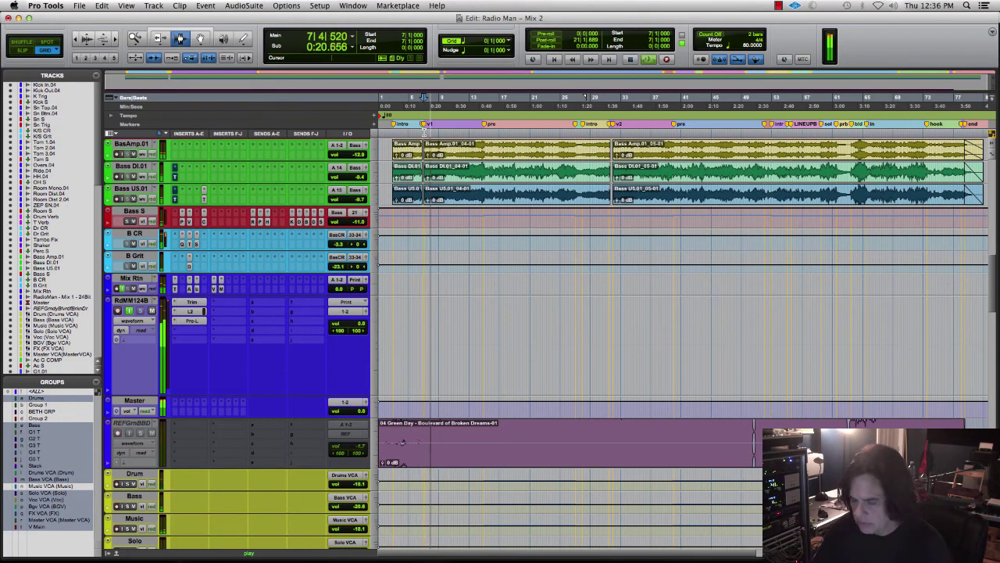
In the Mix window, raise the Sn Trig track's send to Drum V to -3.8 dB.
key("super+equal")
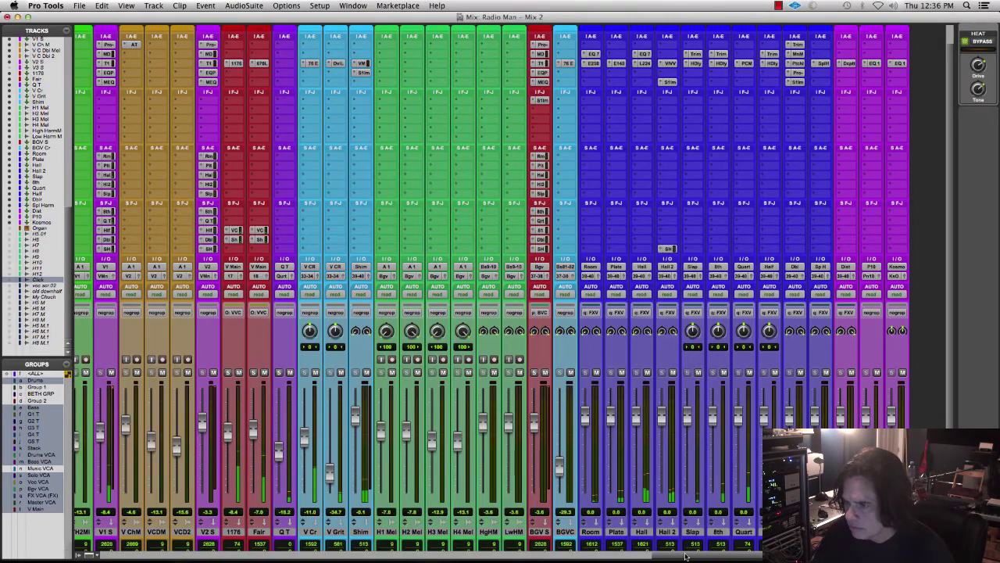
left_click_drag(684, 556, 774, 555)
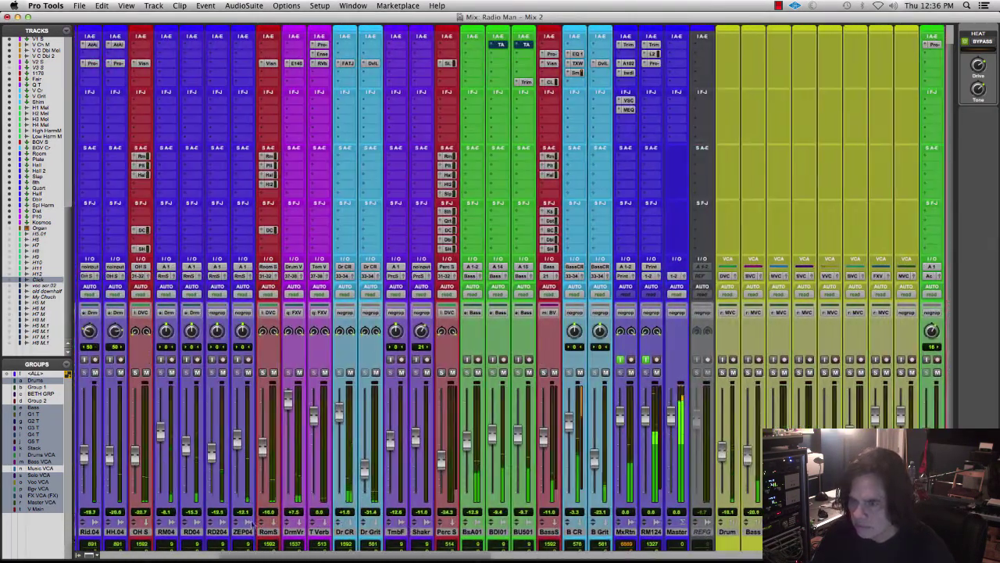
scroll(141, 388, "left", 6)
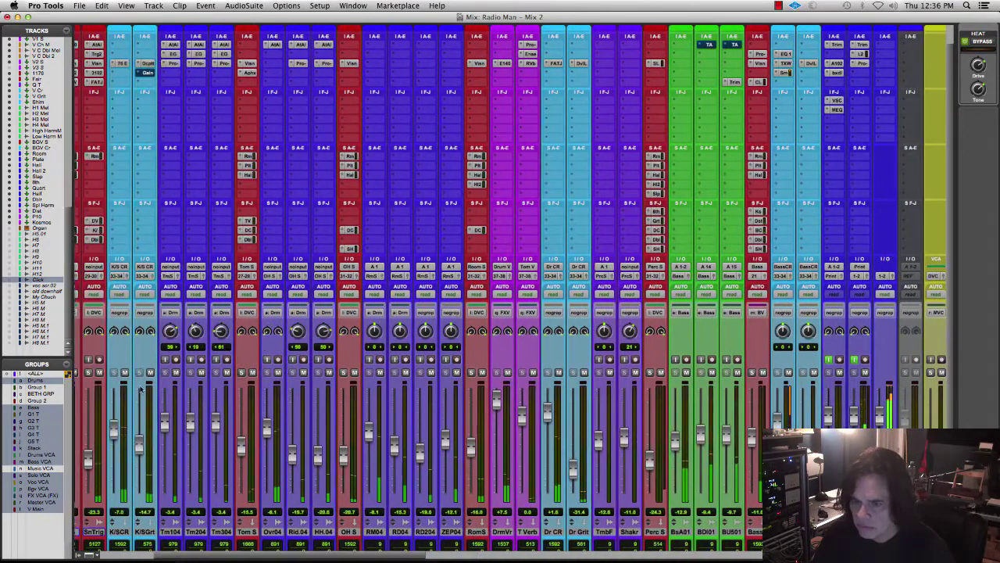
scroll(179, 346, "left", 3)
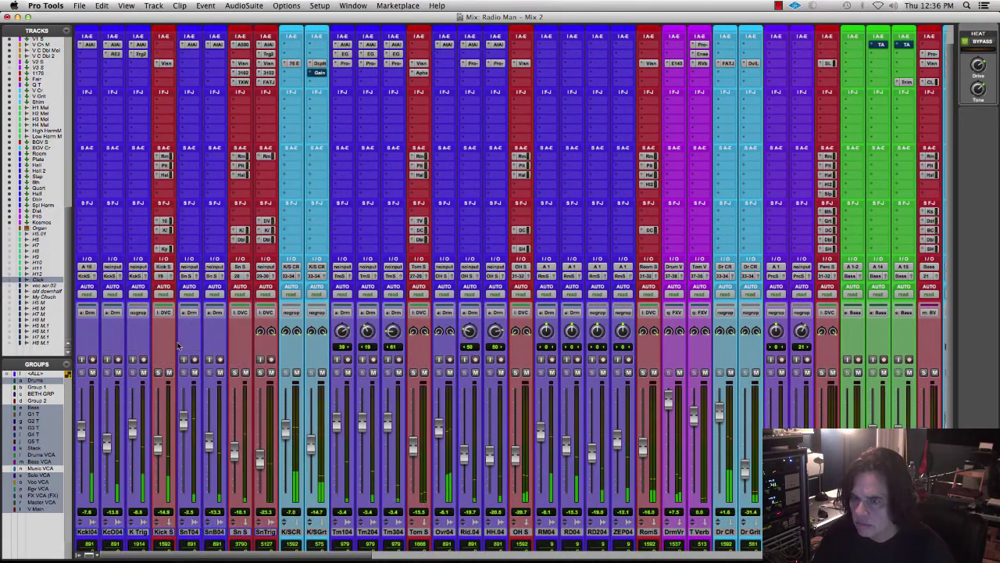
left_click(265, 221)
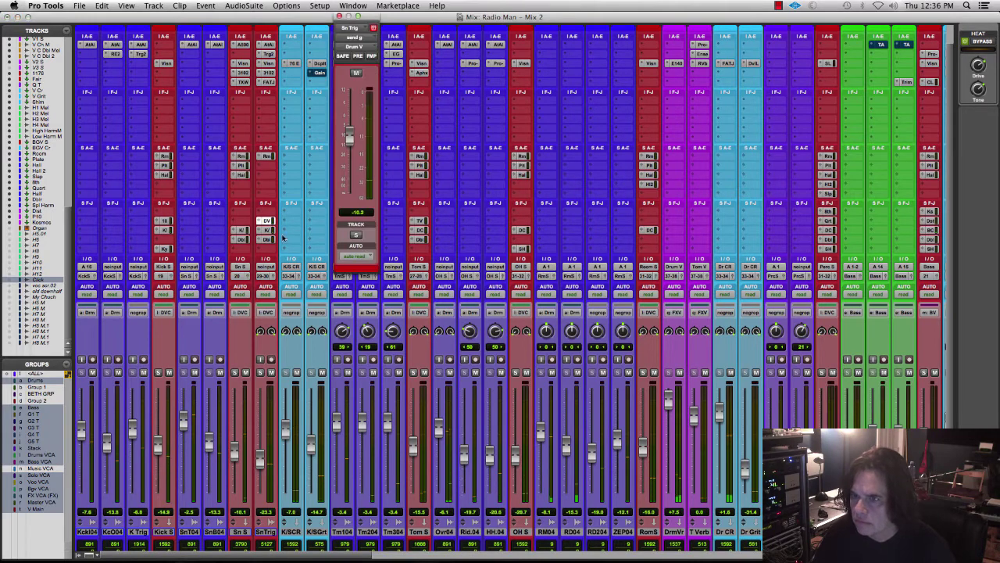
left_click_drag(348, 137, 348, 128)
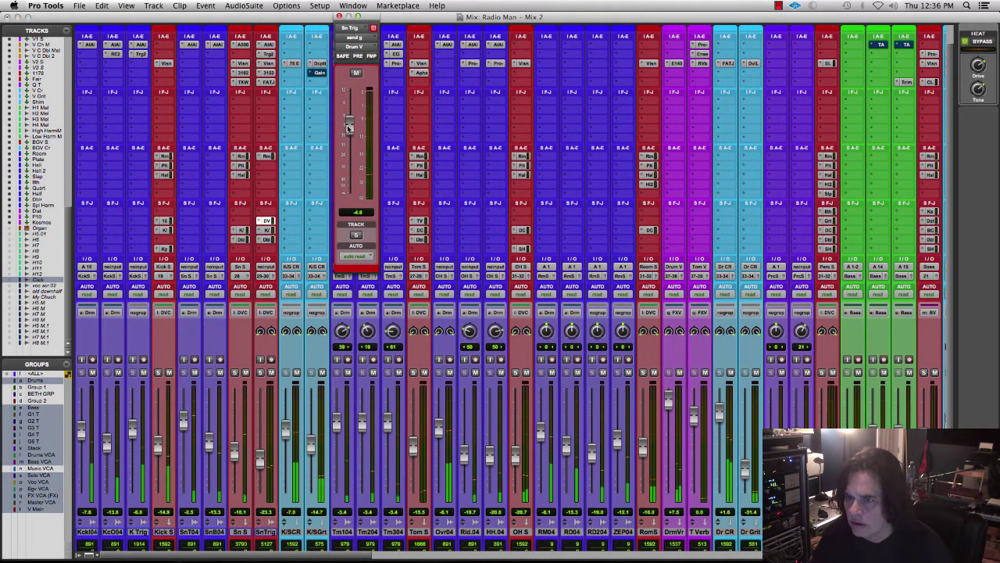
left_click_drag(349, 128, 349, 125)
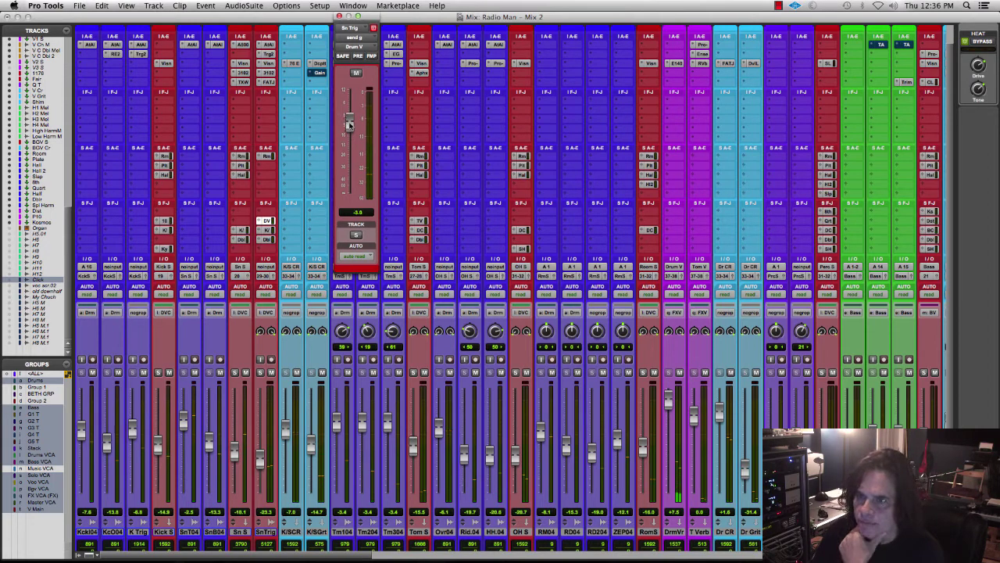
Check the Neve 31102 on Sn Trig and the EMT 140 on Drum Verb, and lower the Drum Verb fader to +6.2 dB.
left_click(268, 72)
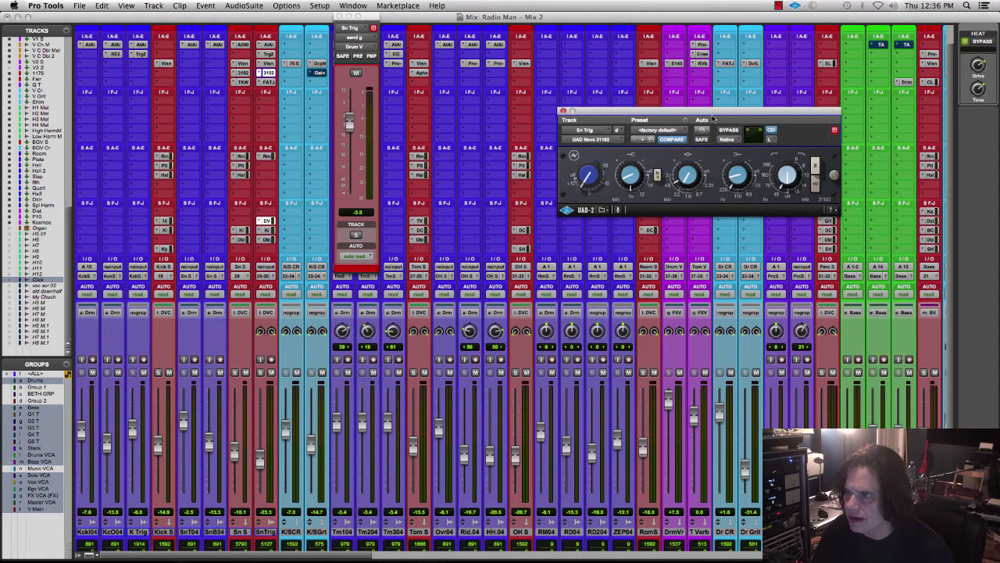
left_click_drag(713, 114, 695, 114)
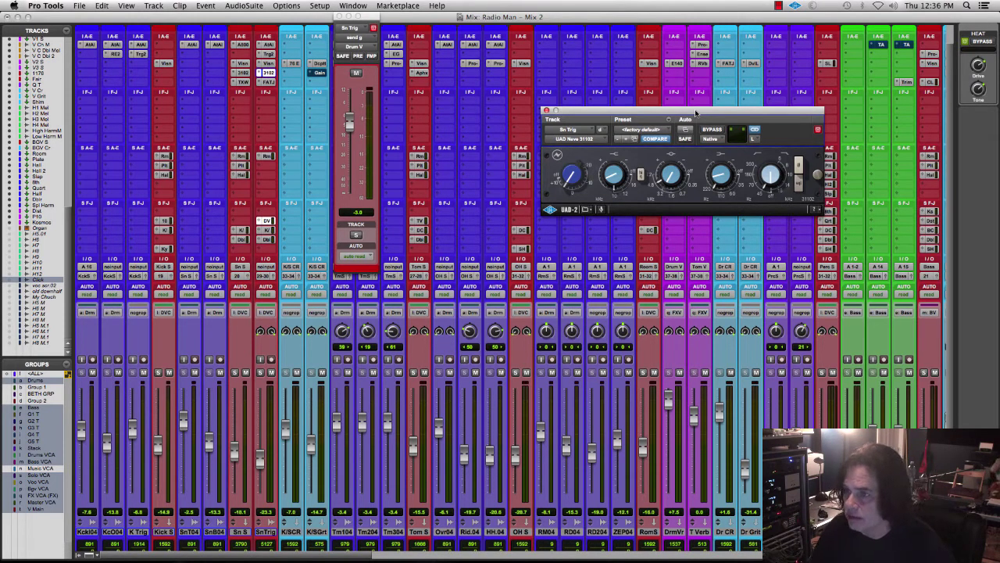
left_click(669, 402)
left_click(676, 63)
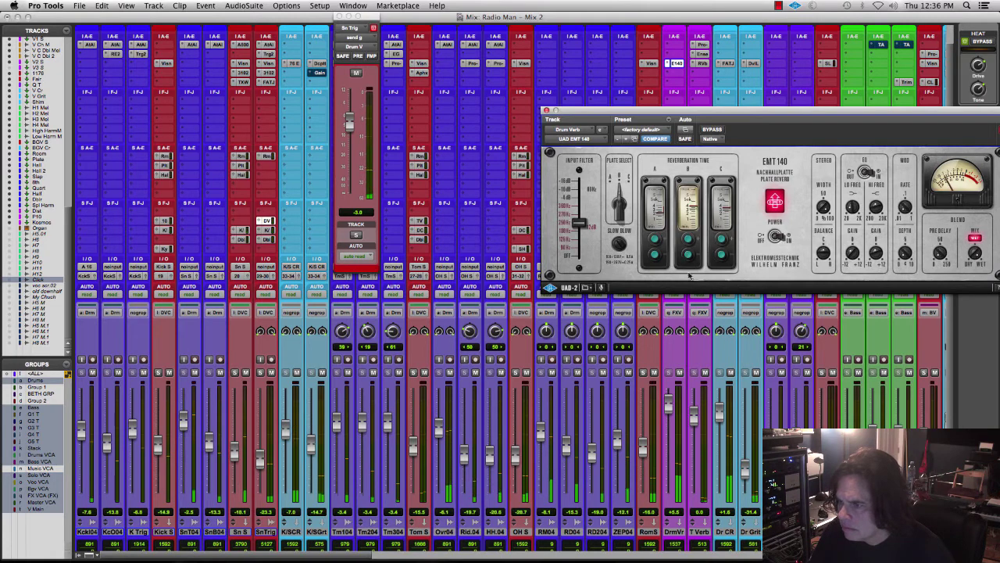
left_click(668, 412)
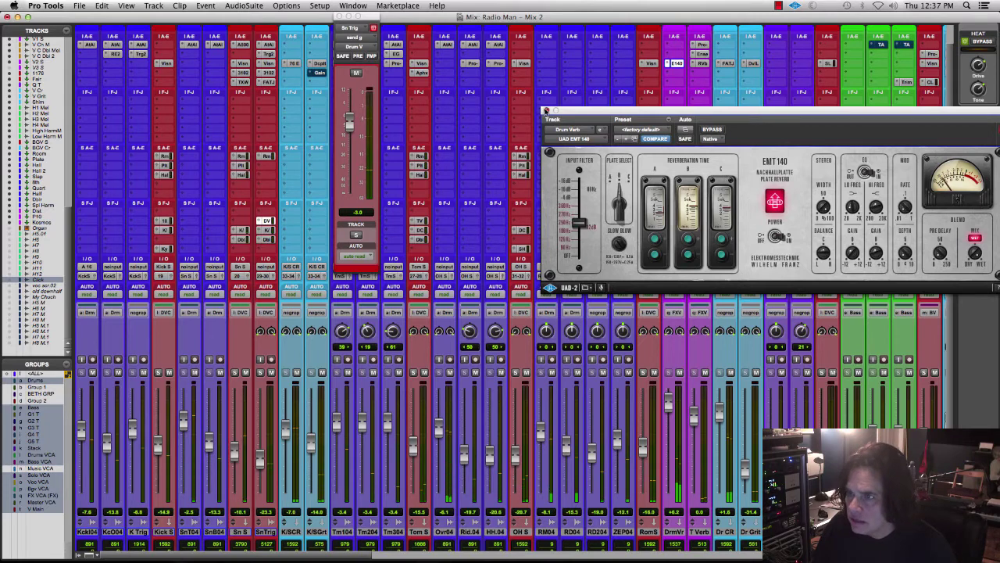
left_click(545, 111)
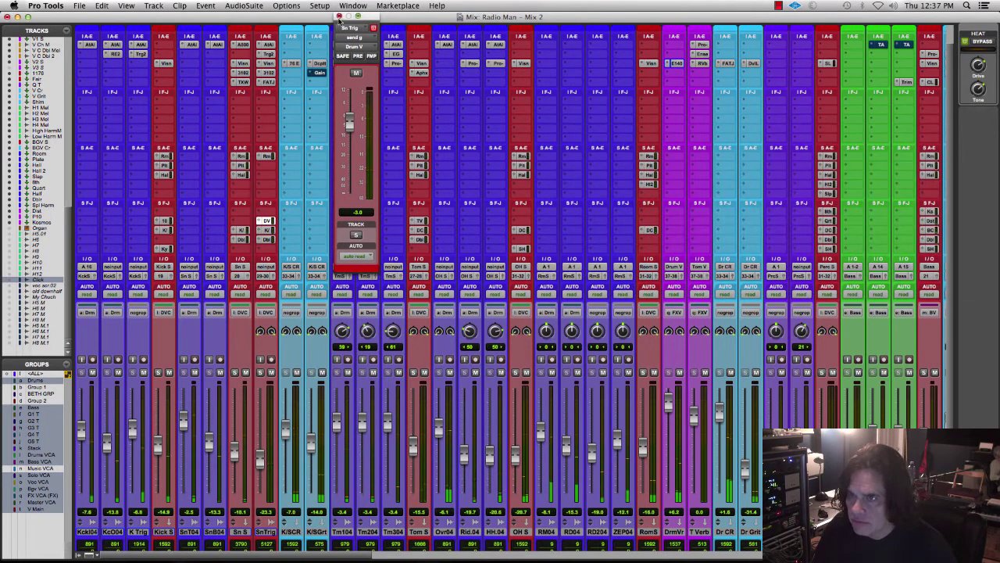
left_click(340, 24)
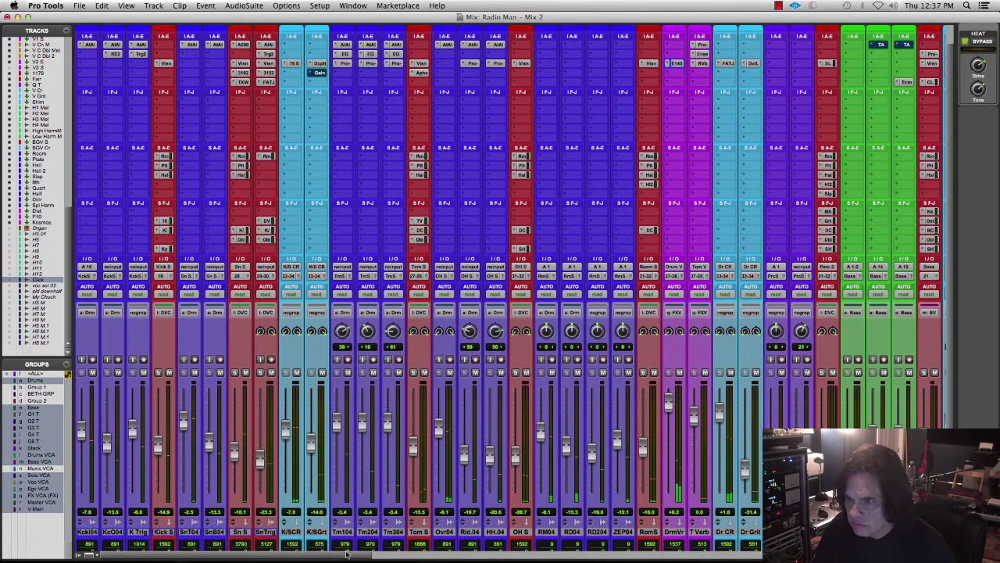
Trim the Drum Verb fader to +5.3 dB and review its EMT 140 plate reverb settings.
left_click_drag(383, 557, 430, 558)
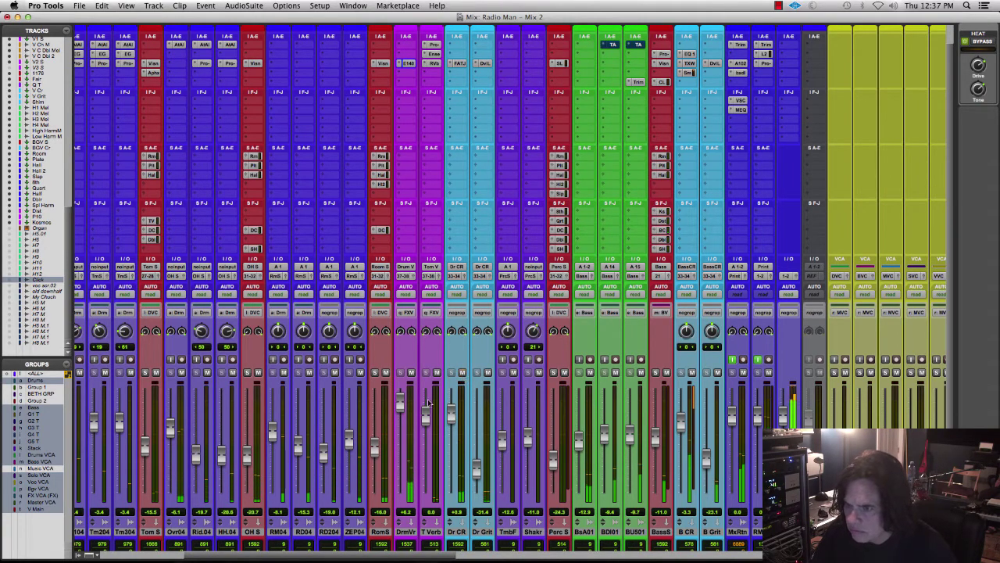
left_click_drag(402, 404, 402, 407)
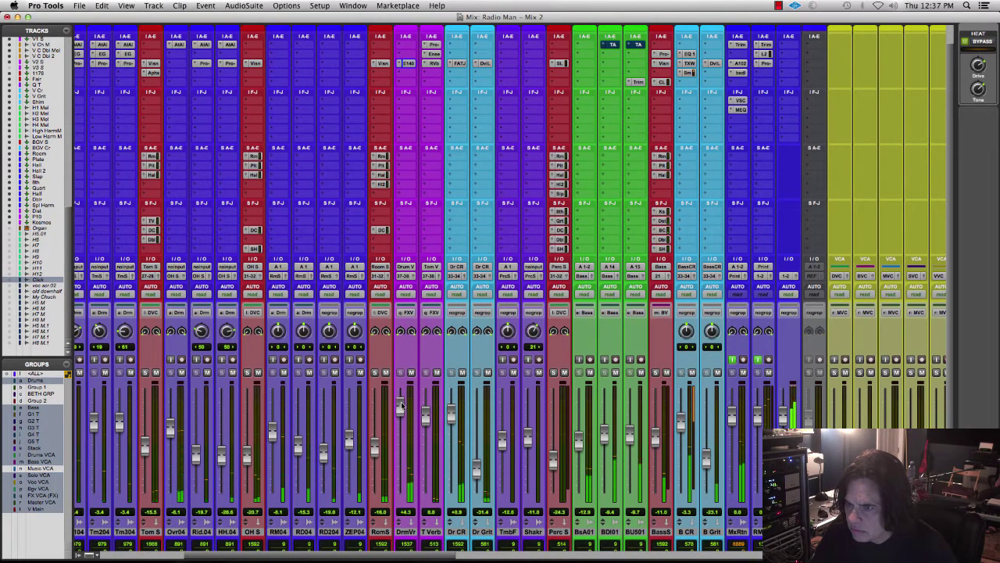
left_click(409, 63)
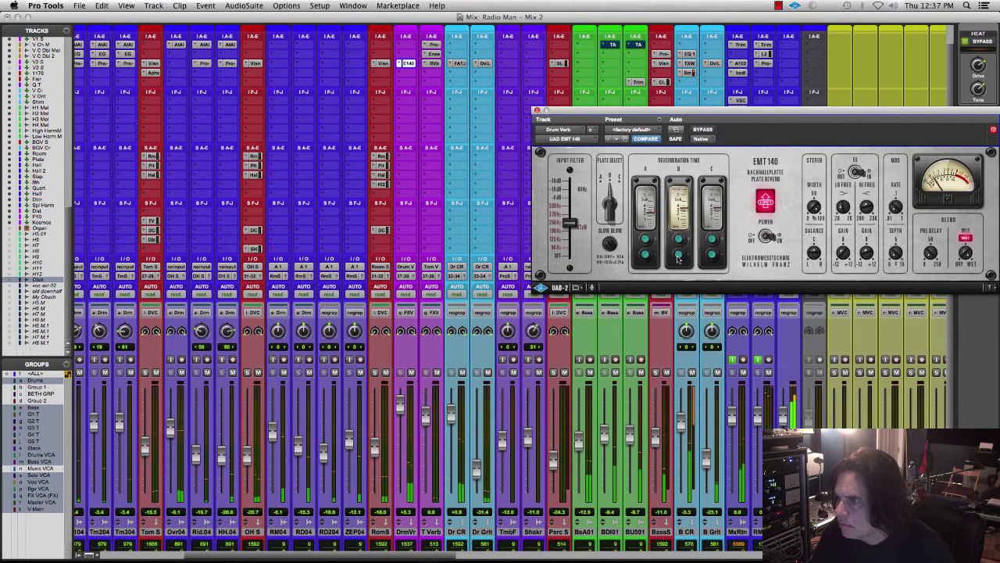
left_click(537, 111)
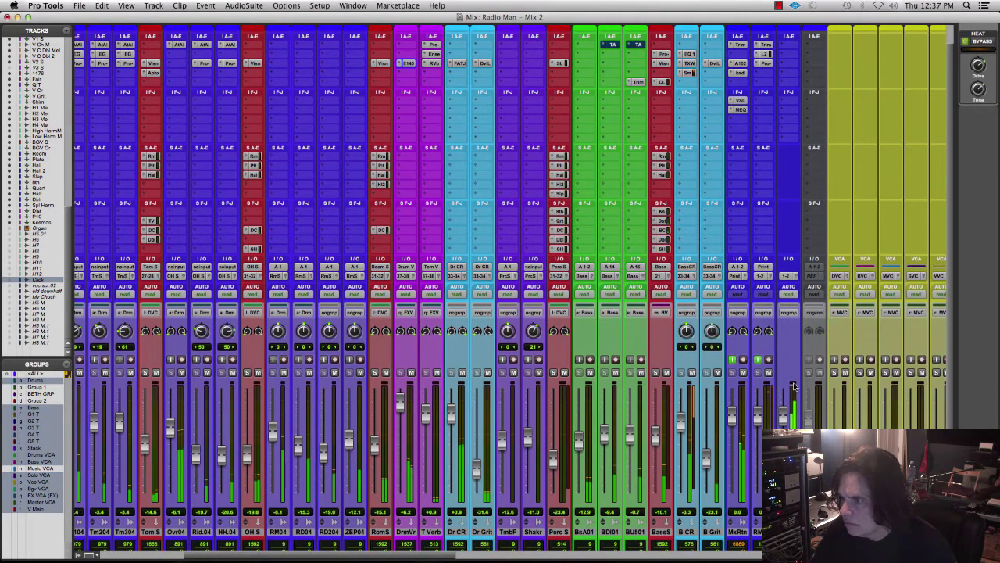
Raise the Sn Trig fader to -21.8 dB and check the Sn Trig and Sn S tracks in solo.
left_click_drag(446, 557, 719, 556)
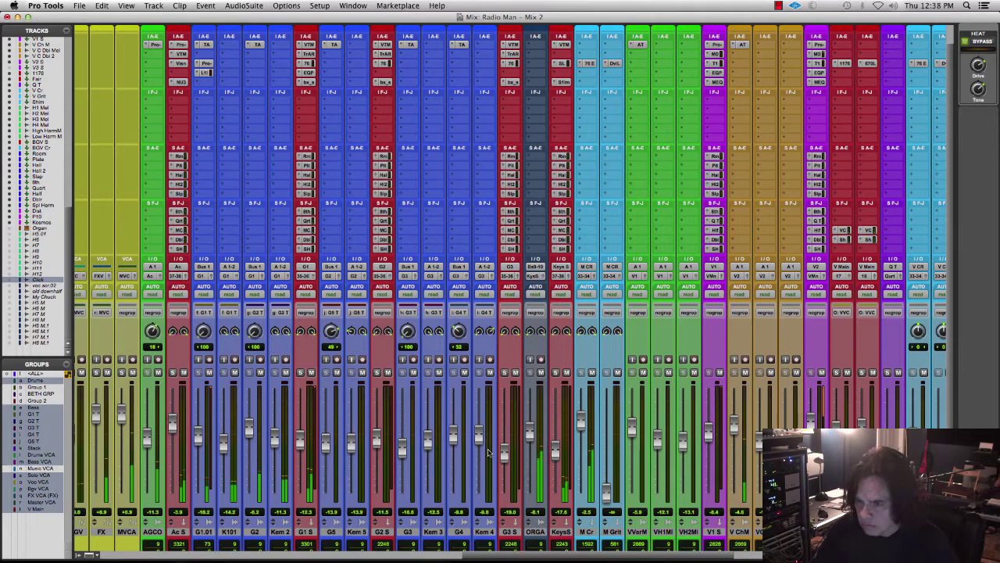
left_click_drag(477, 553, 305, 429)
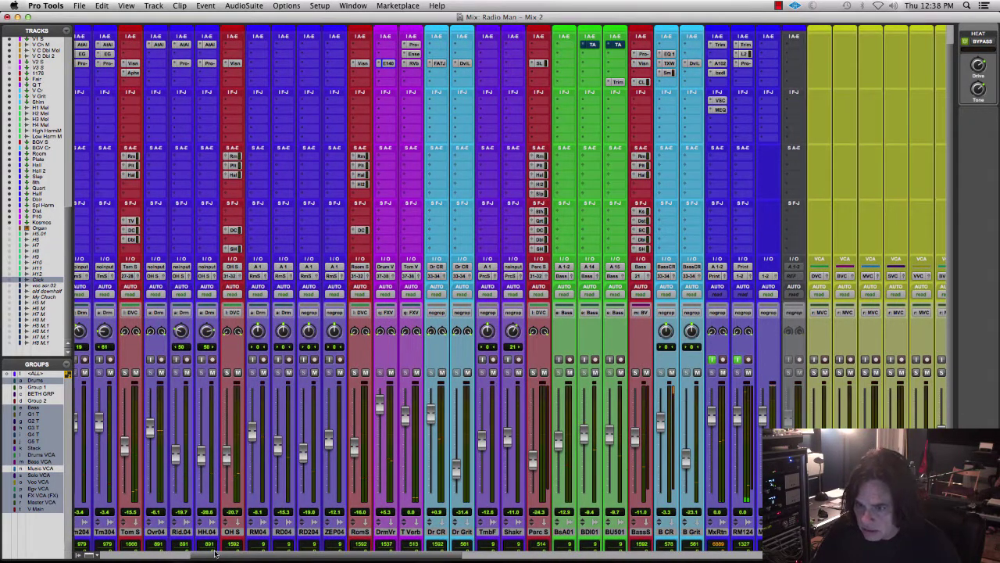
left_click_drag(215, 553, 188, 473)
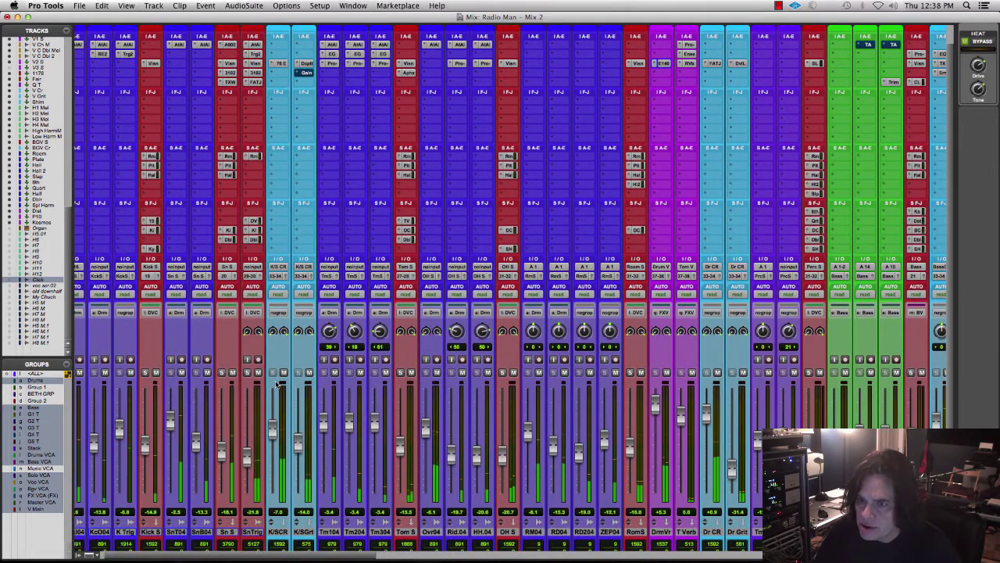
left_click(247, 373)
left_click(222, 373)
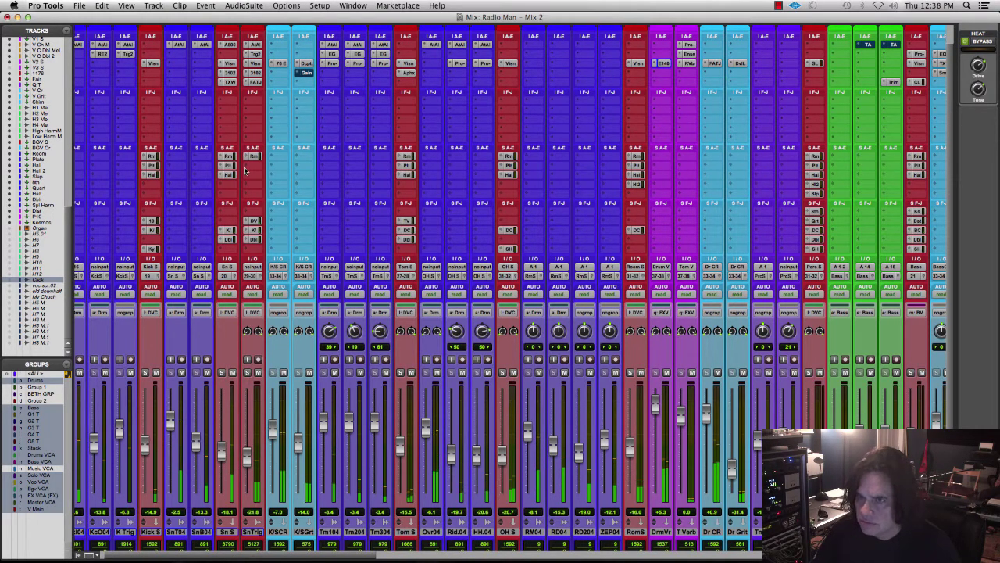
Inspect the Neve 31102 EQ on Sn S and pull the Drum Verb fader down slightly.
left_click(230, 73)
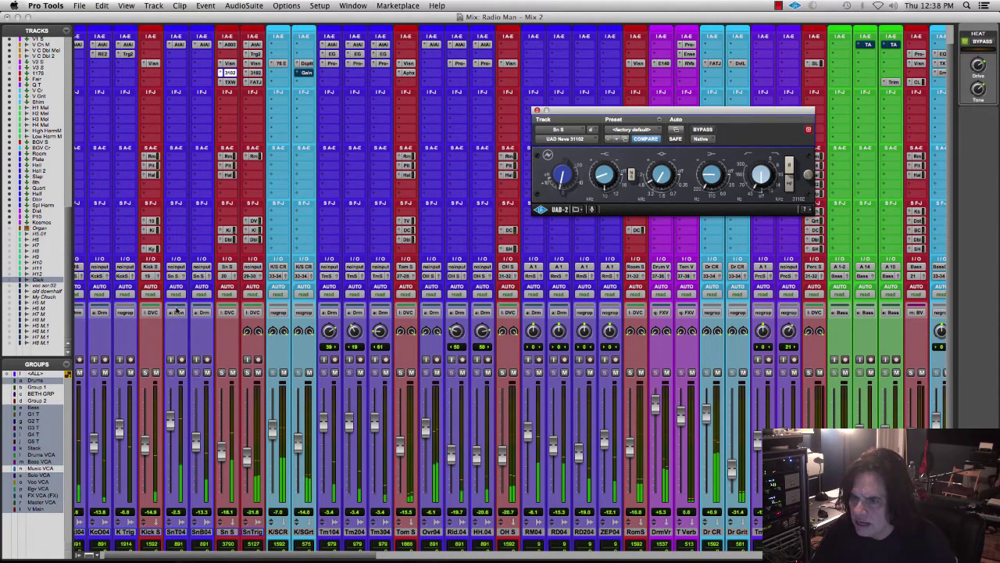
left_click(661, 410)
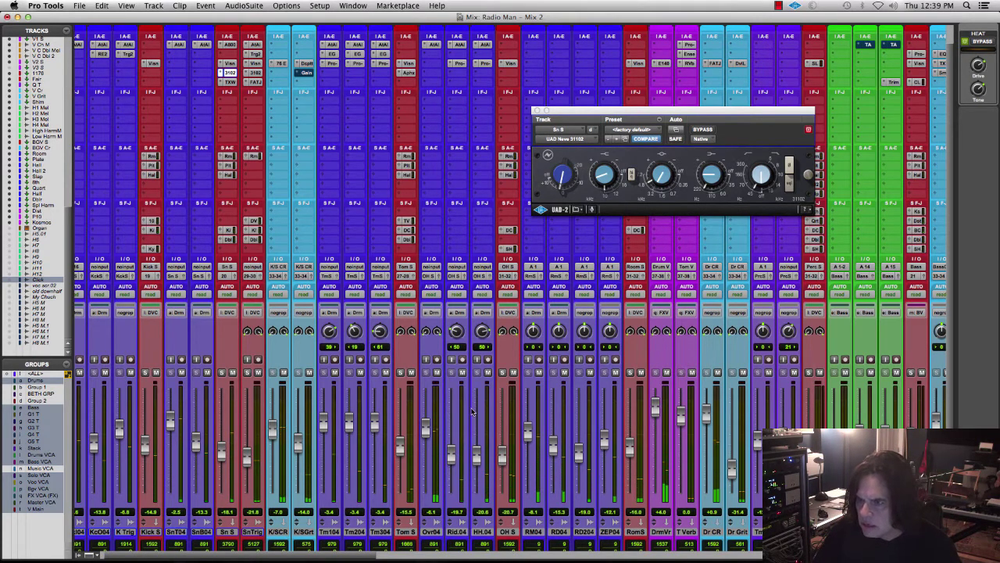
Audition OH S in solo while raising the HH.04 fader to -17.7 dB, and slightly boost the high band in HH.04's Pro-Q 2.
left_click(501, 373)
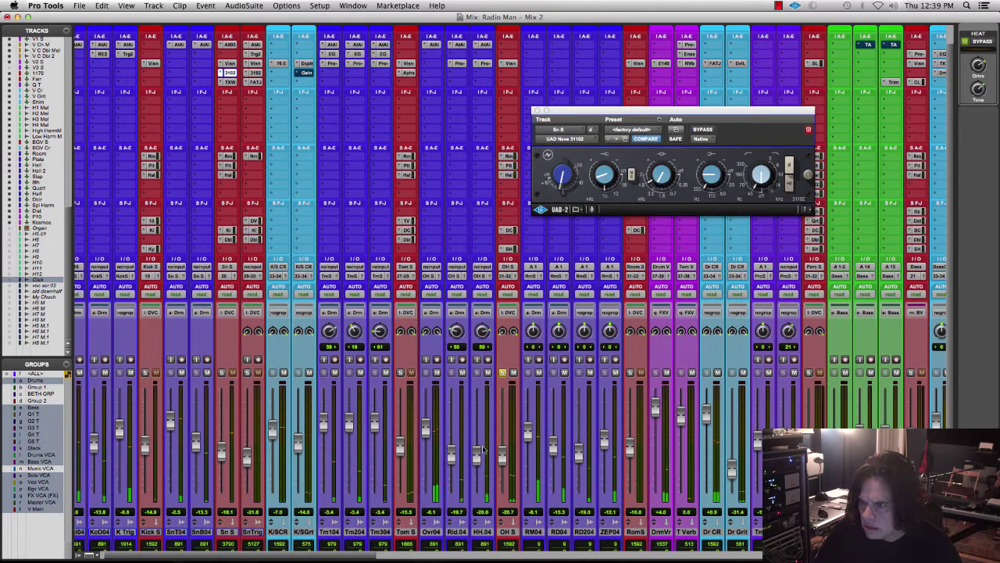
left_click(502, 373)
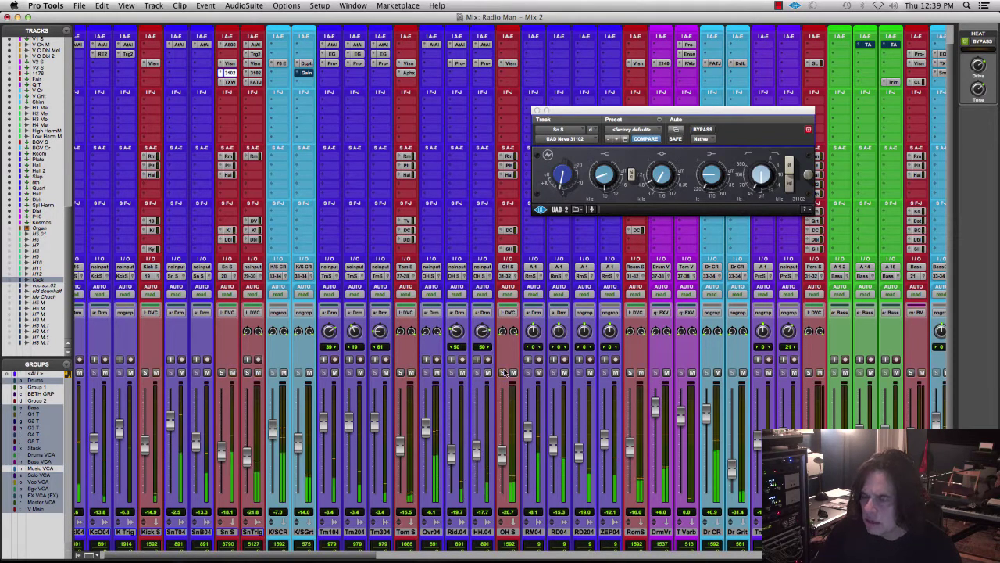
left_click(487, 64)
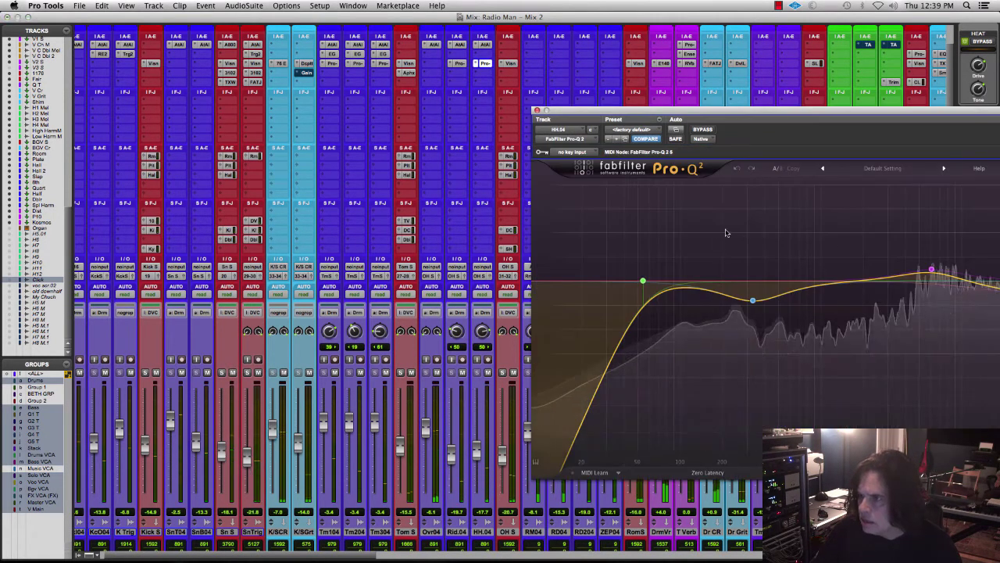
left_click(931, 268)
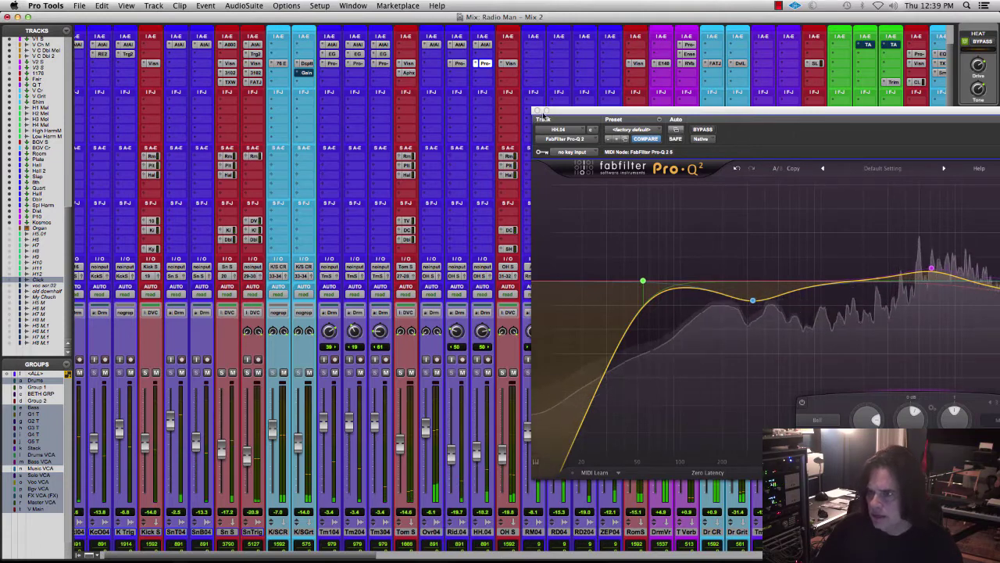
left_click(538, 109)
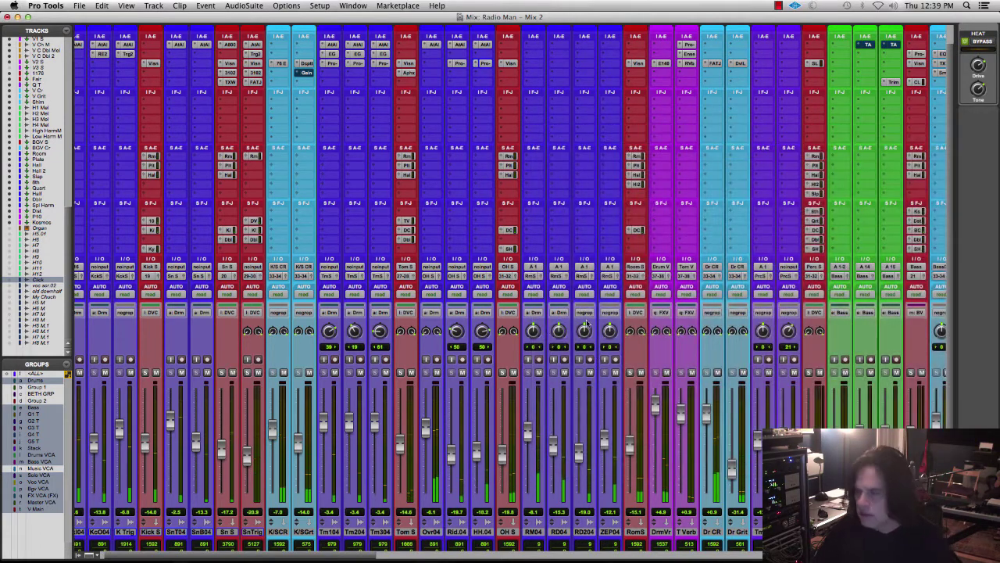
Stop playback and restart it in the Edit window from 2|4|000, just before the intro, with the timeline zoomed in.
key("super+equal")
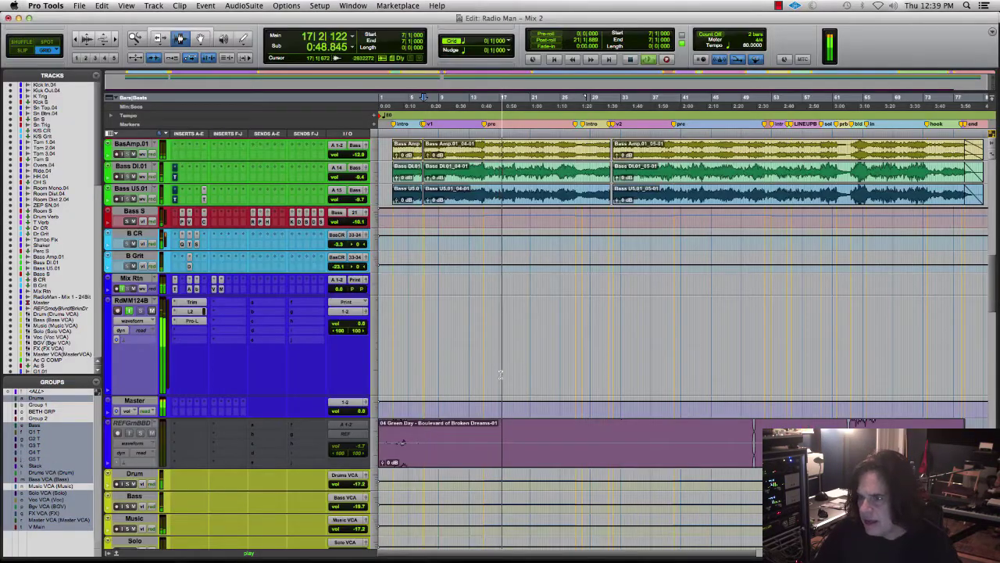
key("space")
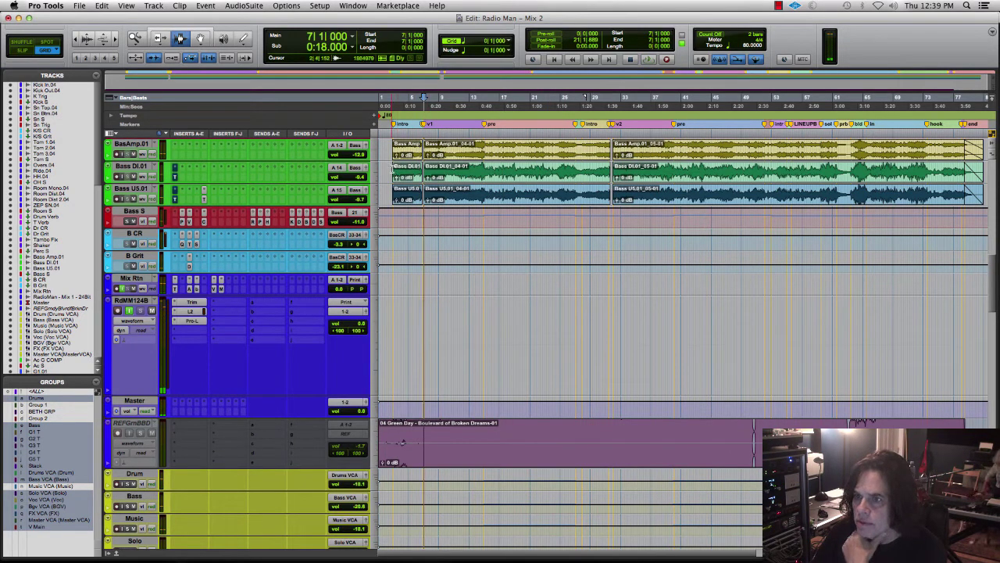
left_click(391, 169)
key("space")
key("super+bracketright")
key("super+bracketright")
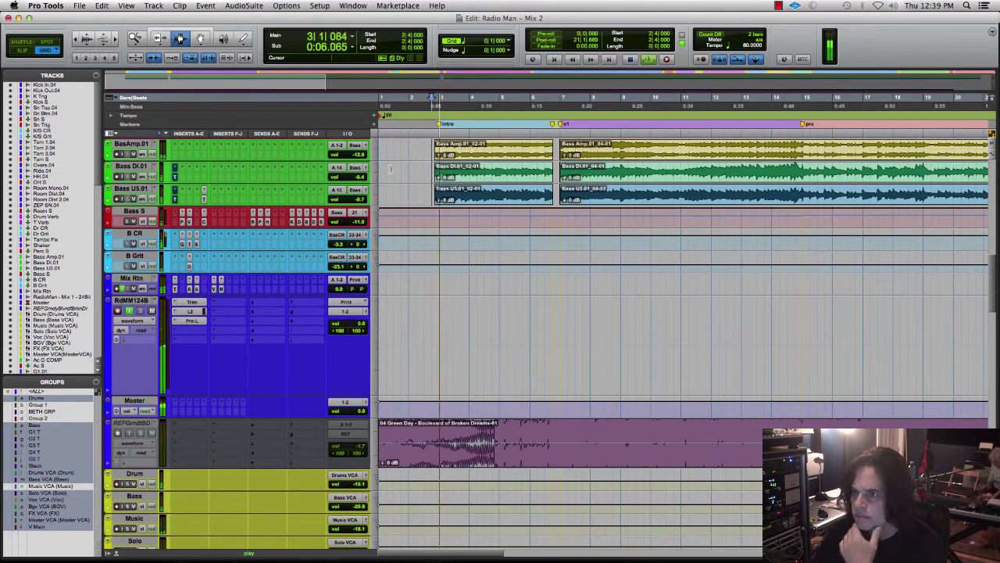
Restart playback from the earlier position 1|4|000.
key("space")
left_click(397, 156)
key("space")
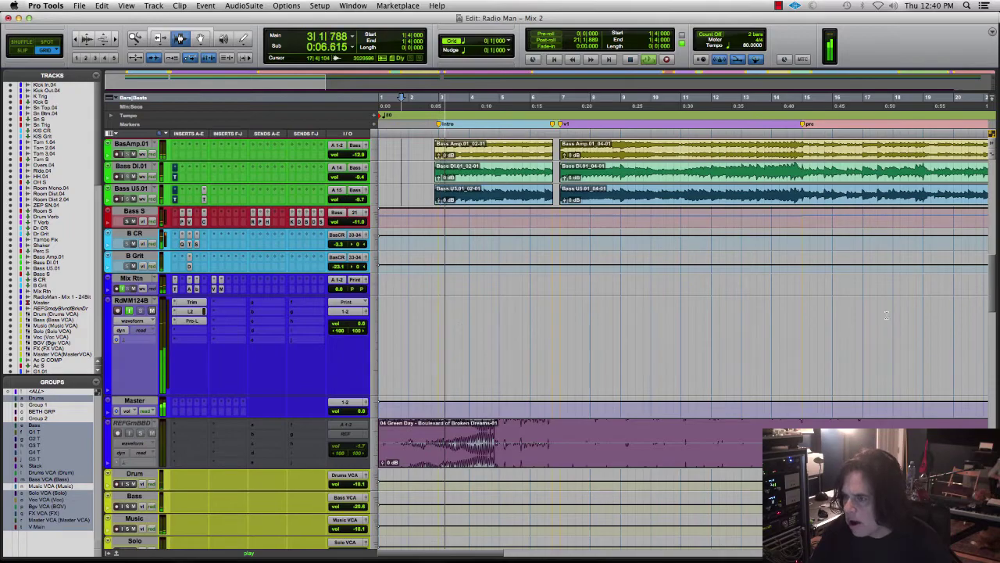
Stop playback, deactivate the Drums VCA group, and set the Tom S track's height to large.
key("space")
scroll(991, 318, "down", 1)
left_click_drag(991, 317, 997, 227)
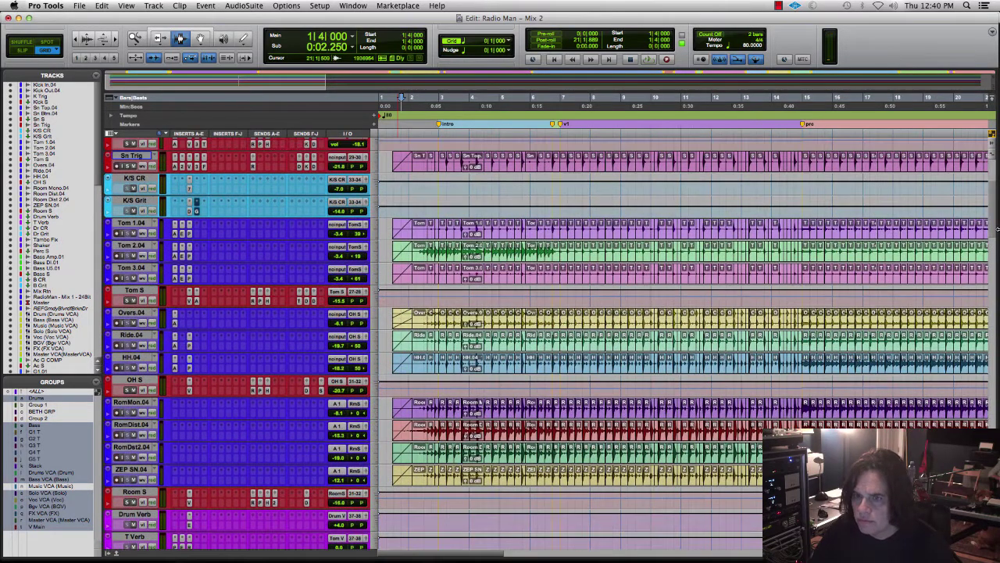
left_click(144, 294)
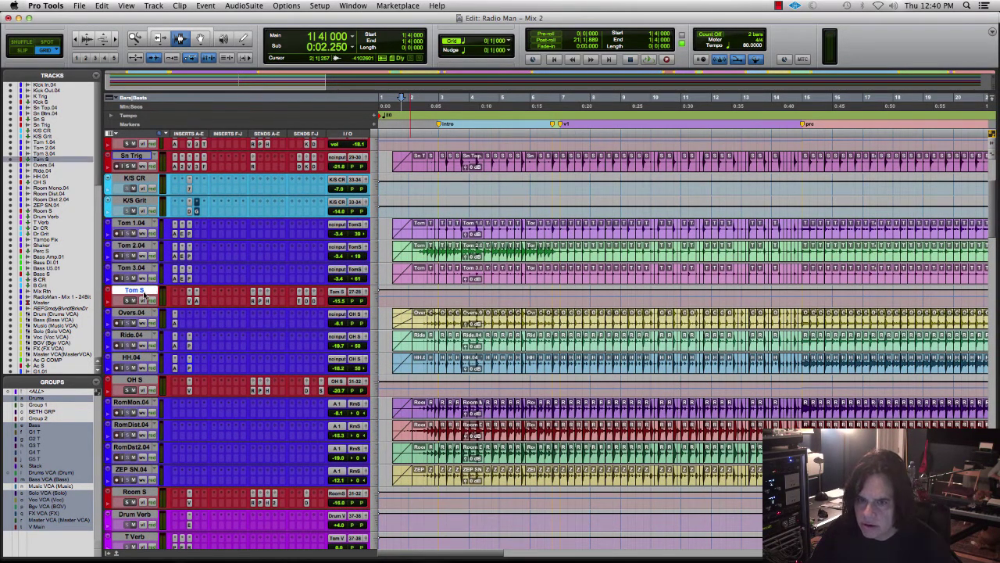
left_click(55, 473)
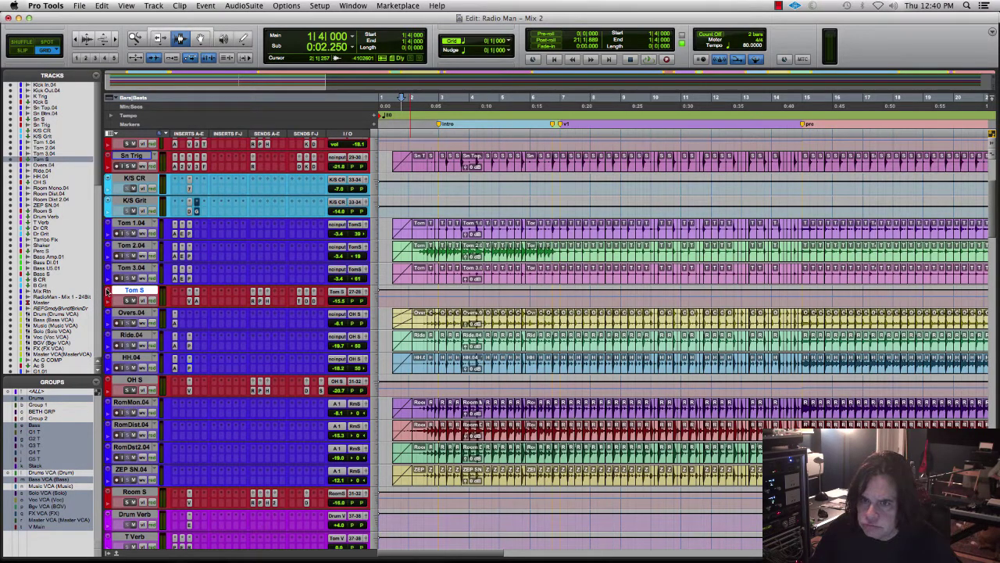
left_click(108, 292)
mouse_move(160, 273)
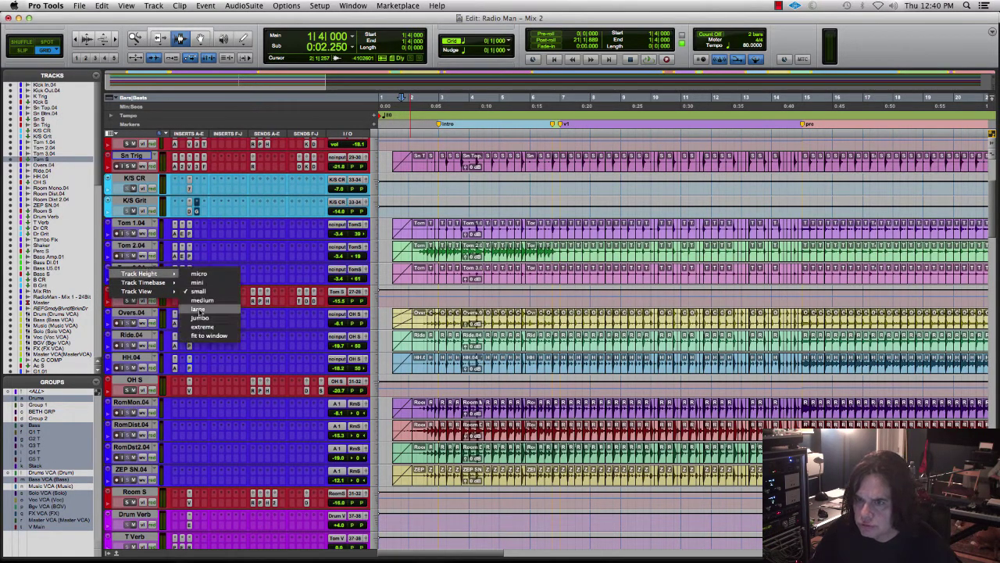
left_click(200, 311)
Audition the toms just before the intro from 2|2|000, with the timeline zoomed in.
key("space")
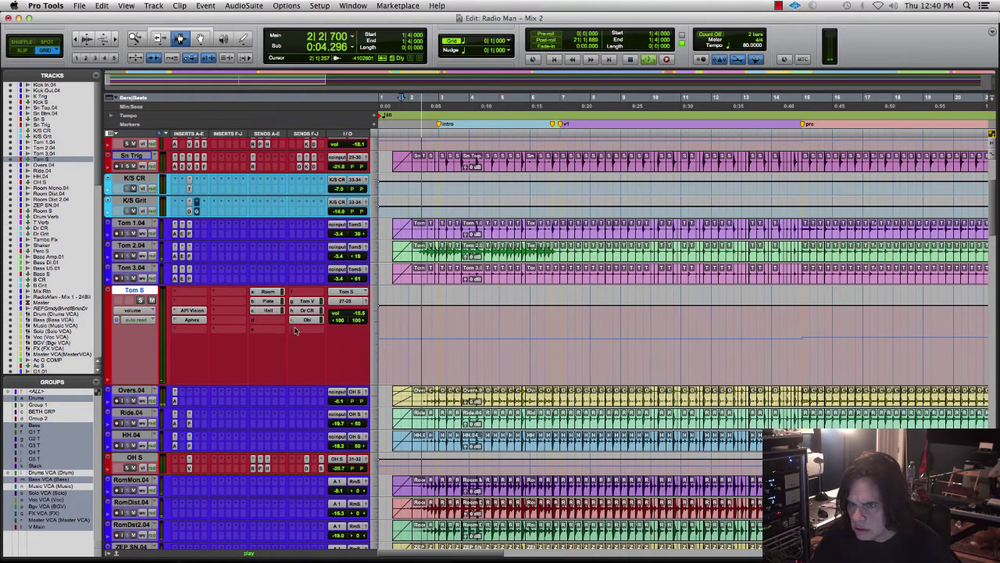
key("space")
left_click(420, 352)
key("super+bracketright")
key("super+bracketright")
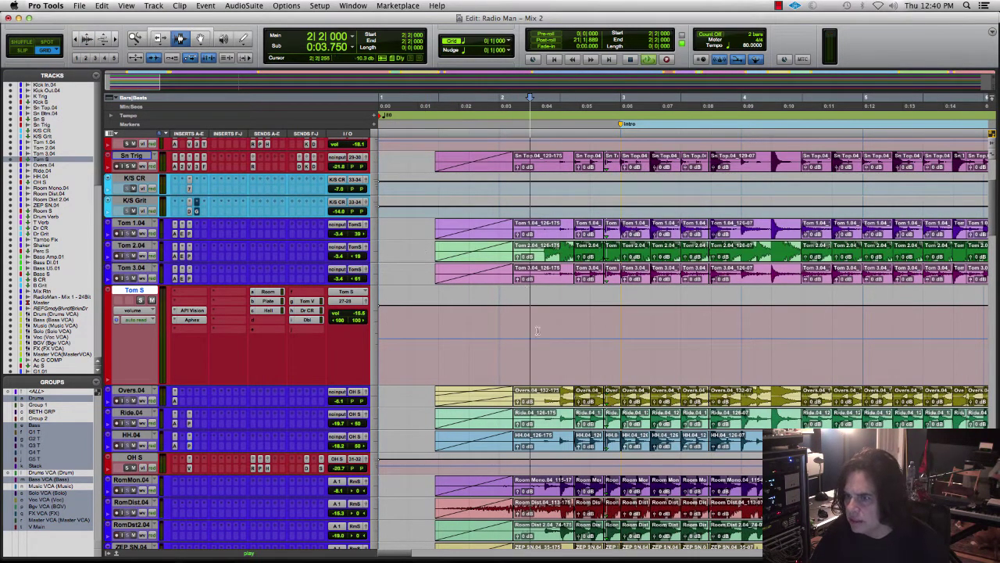
key("space")
key("space")
key("space")
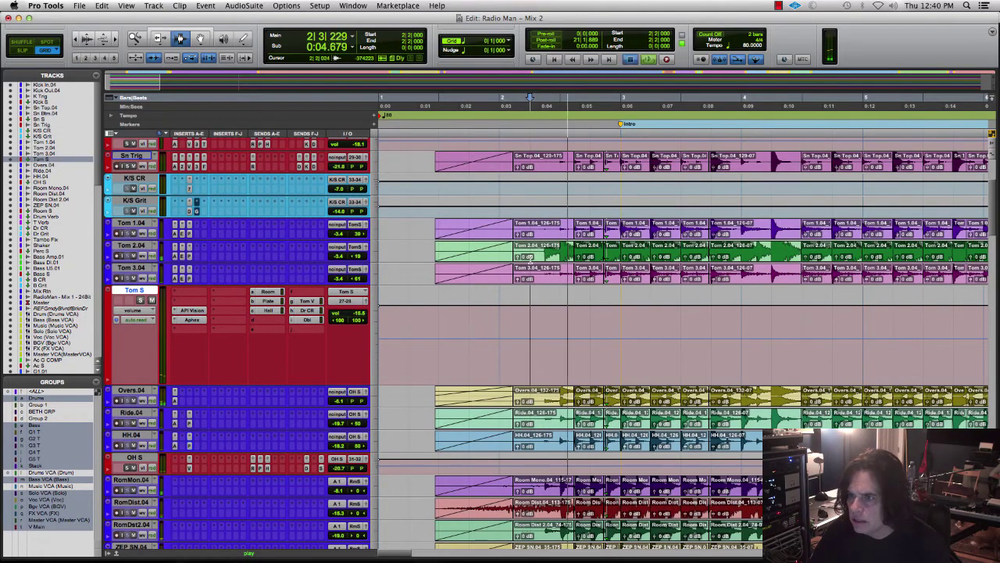
key("space")
Delete the lead-in audio from 1|1|000 to 2|2|000 across the drum tracks.
left_click_drag(528, 271, 386, 271)
left_click(445, 160, "shift")
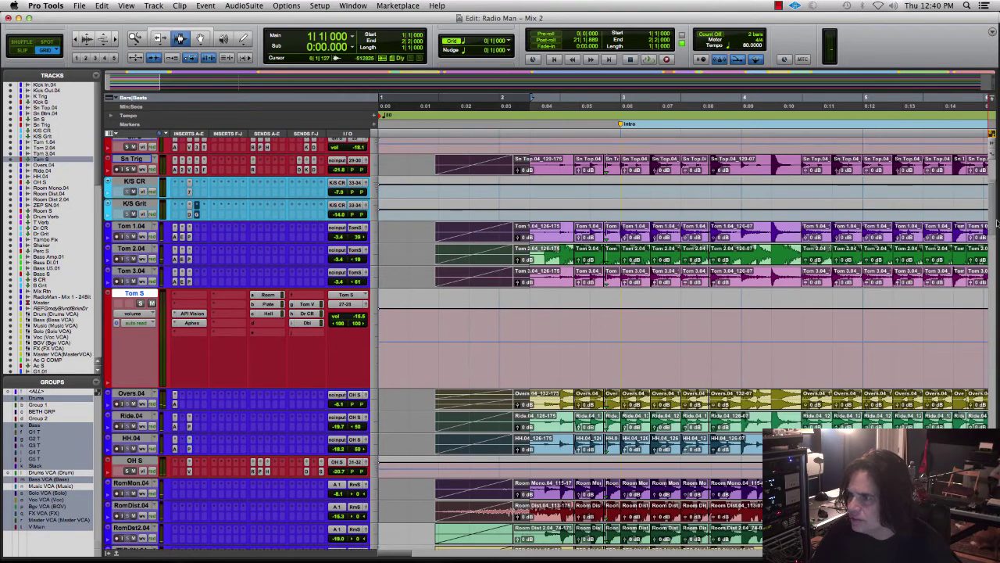
scroll(991, 239, "up", 5)
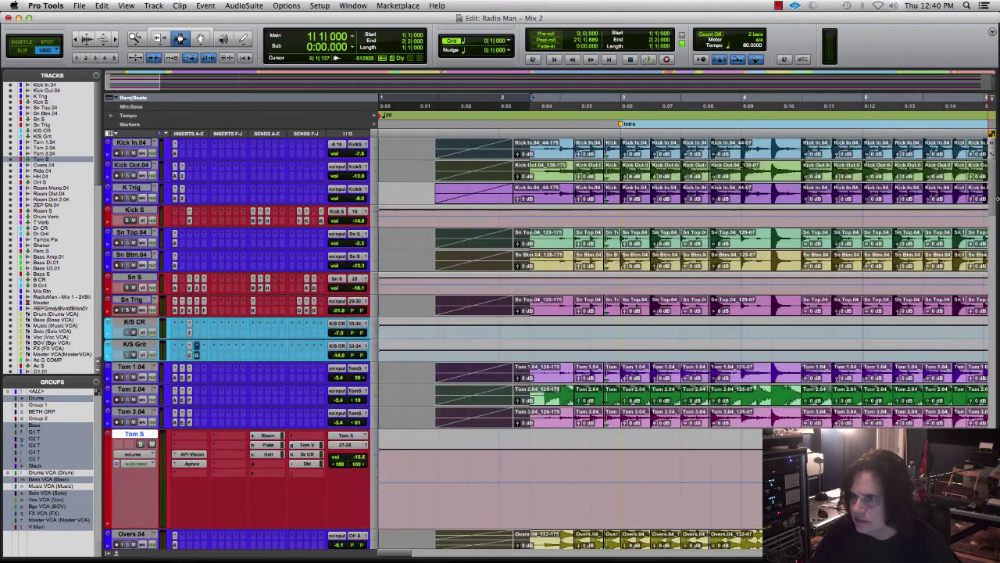
left_click(475, 195, "shift")
key("Delete")
Switch to Slip mode and create fade-ins at the new start of the drum clips, with the selection beginning at 2|1|240.
left_click_drag(501, 188, 526, 176)
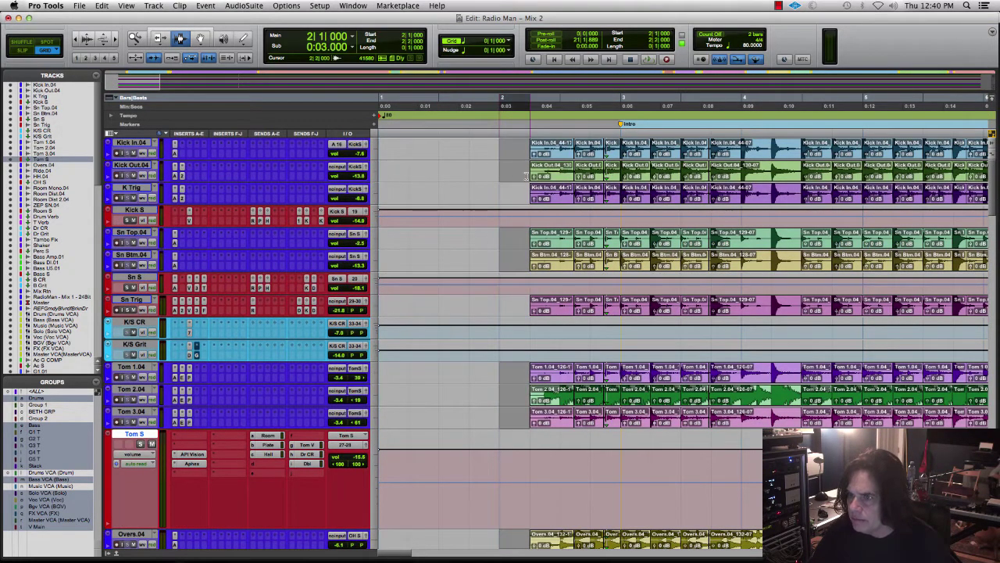
left_click(22, 51)
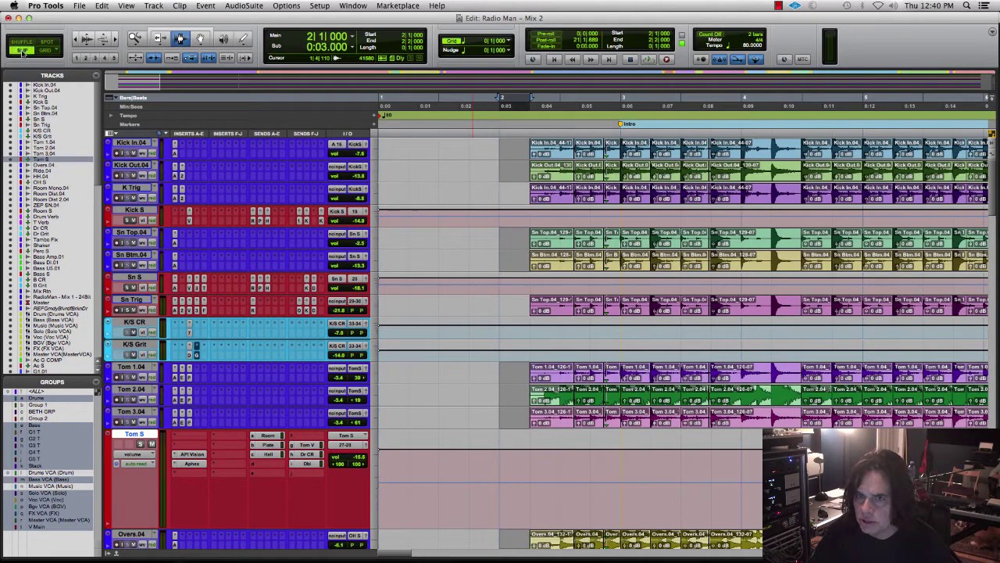
left_click_drag(510, 157, 541, 166)
key("super+f")
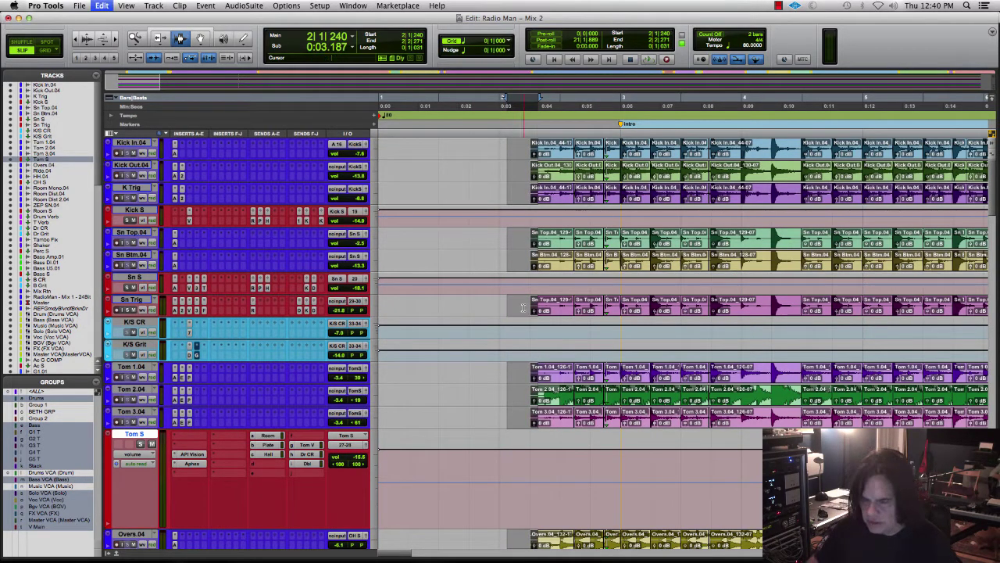
key("Return")
Play back the trimmed drum entrance from 1|4|473, before the first clips.
left_click(484, 289)
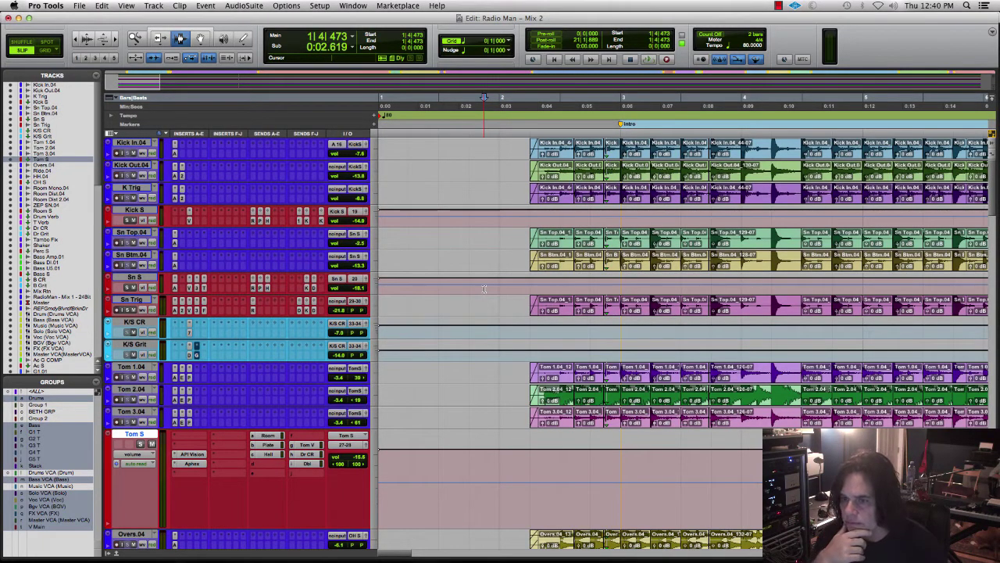
key("space")
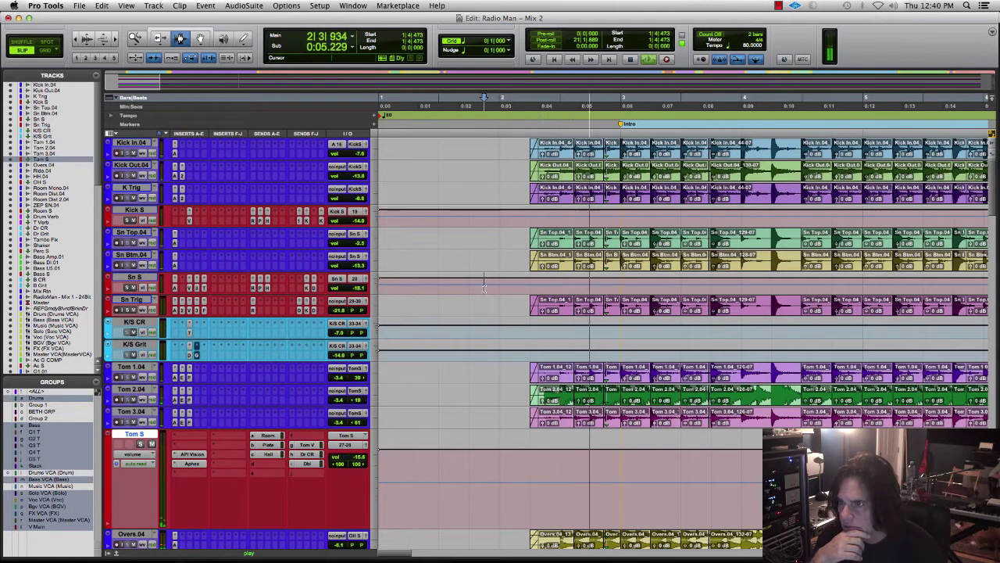
key("space")
Raise the Tom S channel's Tom V send to +4.8 dB in the Mix window during playback.
key("super+equal")
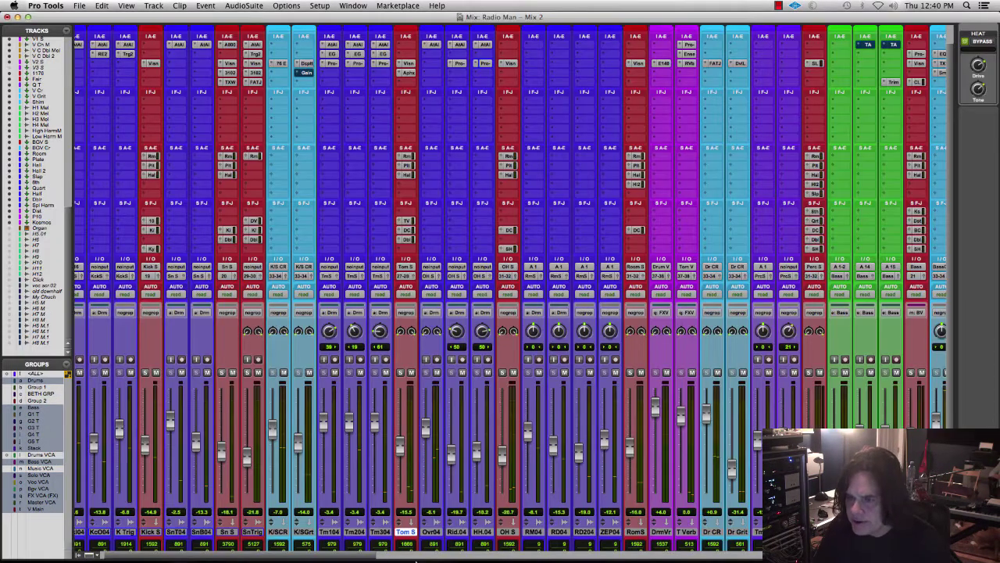
left_click(408, 222)
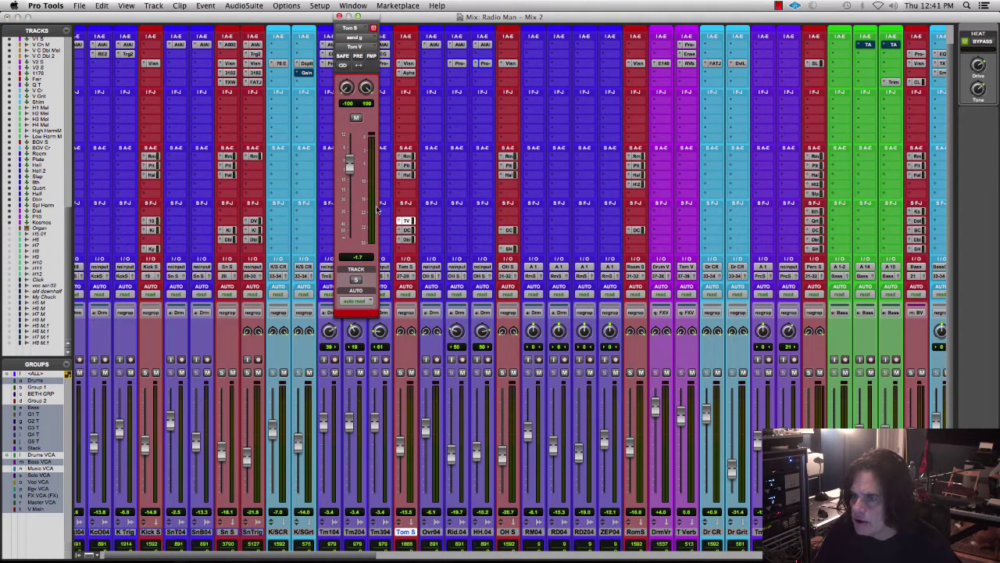
left_click_drag(353, 170, 350, 133)
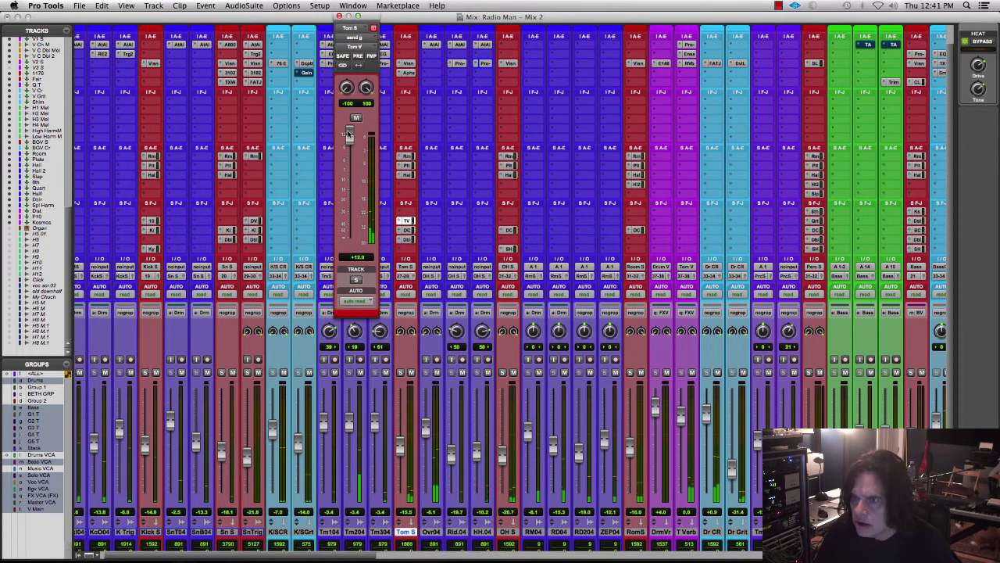
left_click_drag(350, 130, 350, 146)
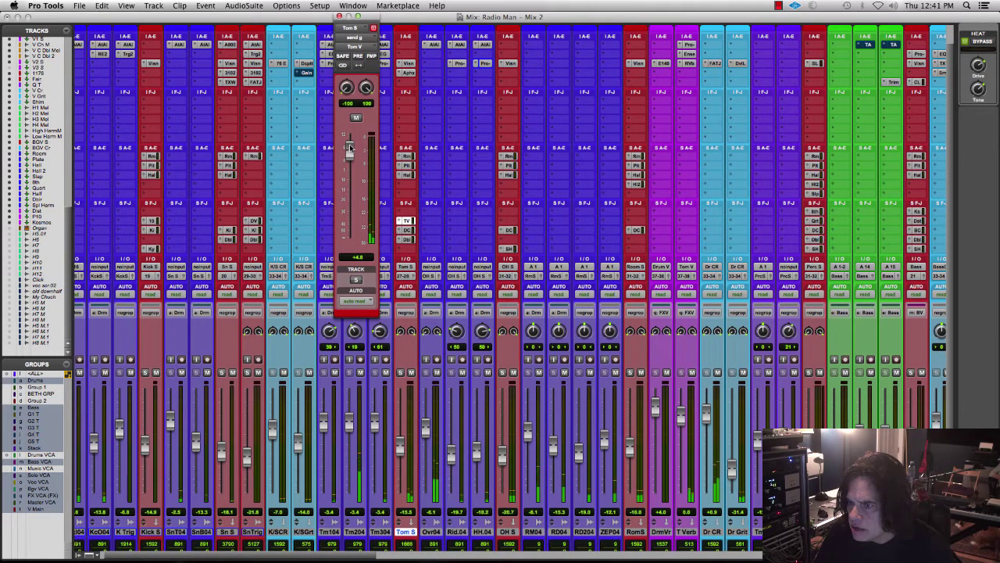
Check the OH S send to Dr CR and raise the Tom S send to Dr CR to -2.7 dB.
left_click(509, 229)
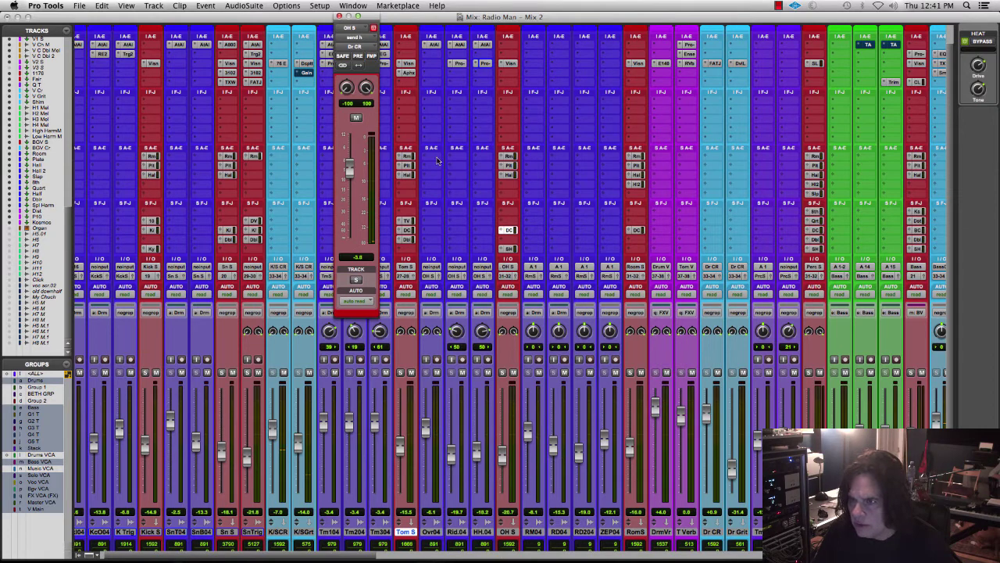
left_click(406, 221)
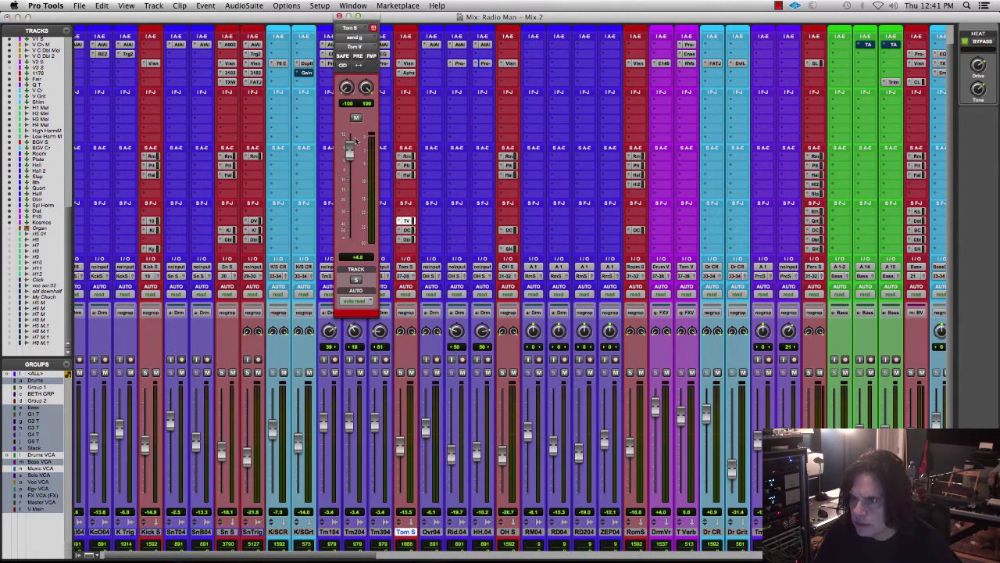
left_click(407, 230)
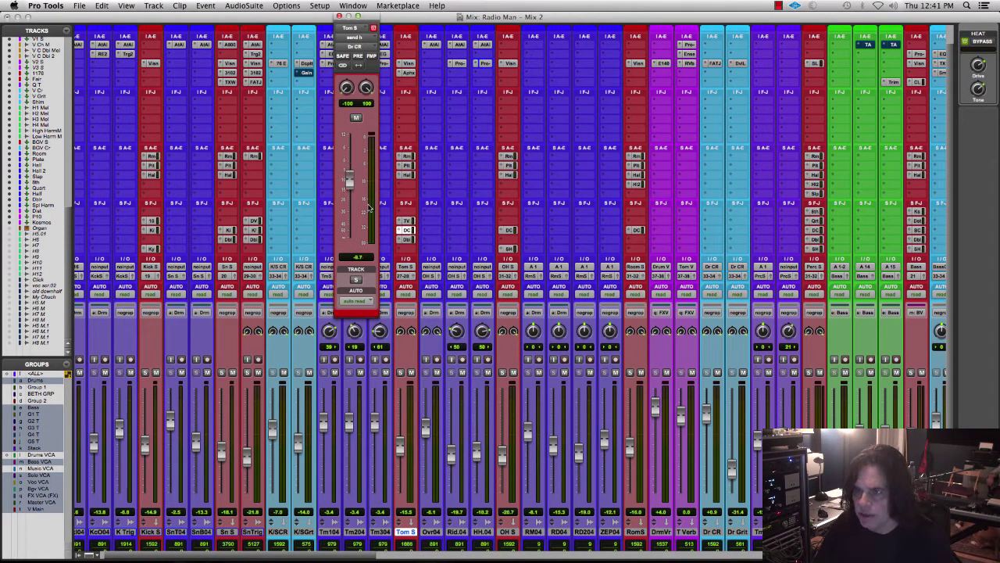
left_click_drag(349, 181, 349, 170)
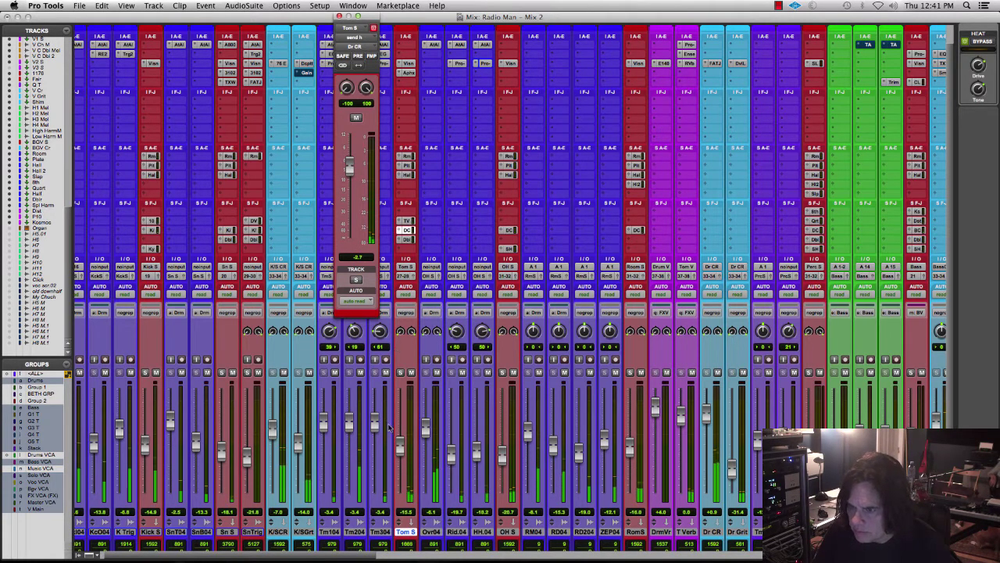
Raise the Tom S fader to -14.7 dB and reduce its Tom V send to +2.3 dB.
left_click(404, 453)
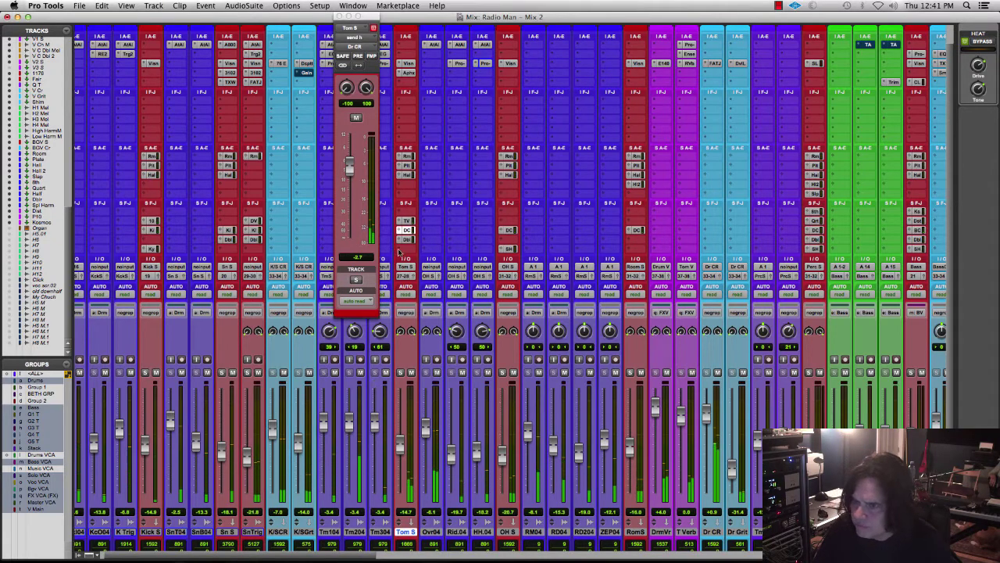
left_click(406, 221)
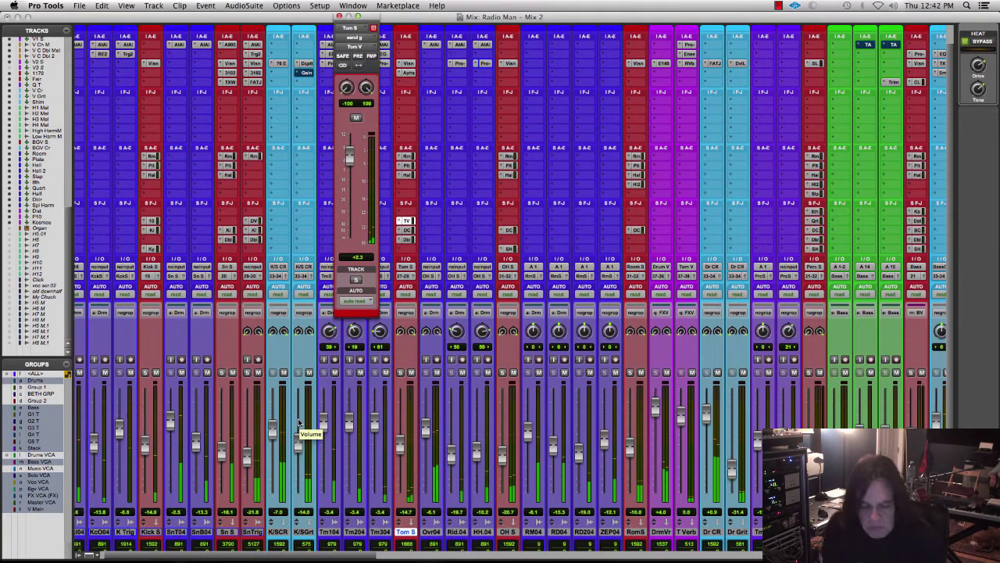
Review the full song timeline, the vocal tracks, and the VCA and guitar channel faders during playback.
key("super+equal")
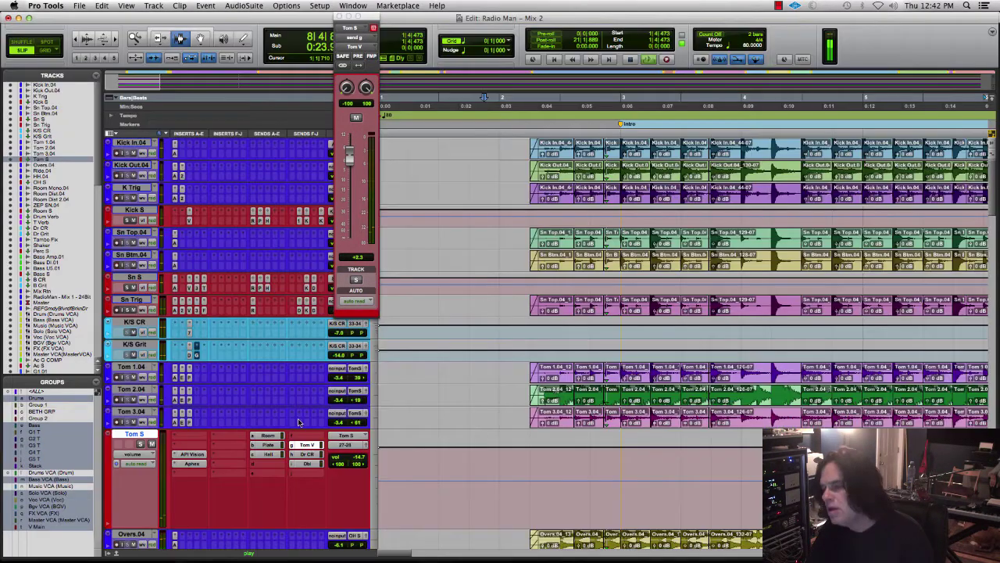
key("super+bracketleft")
key("super+bracketleft")
key("super+bracketleft")
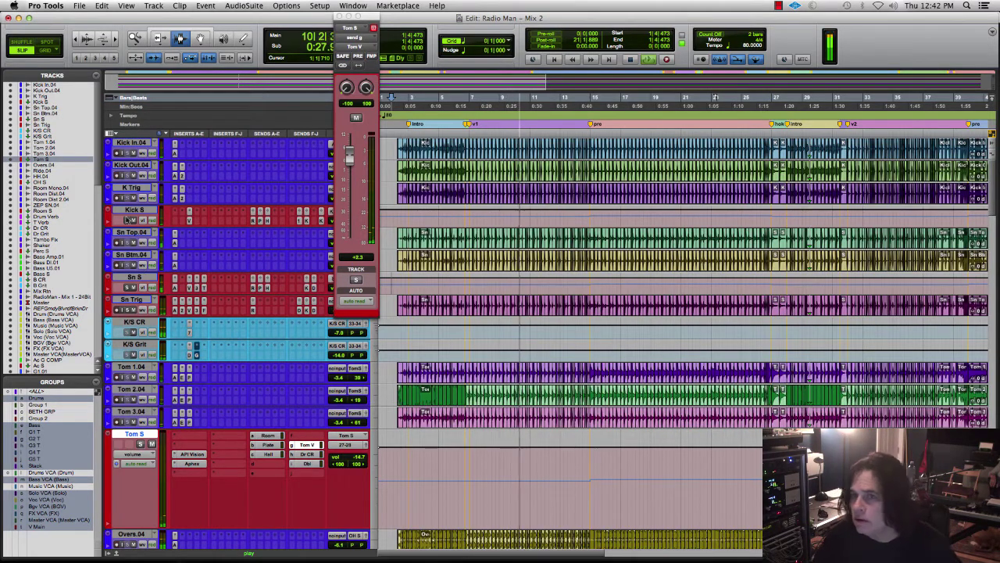
key("super+bracketleft")
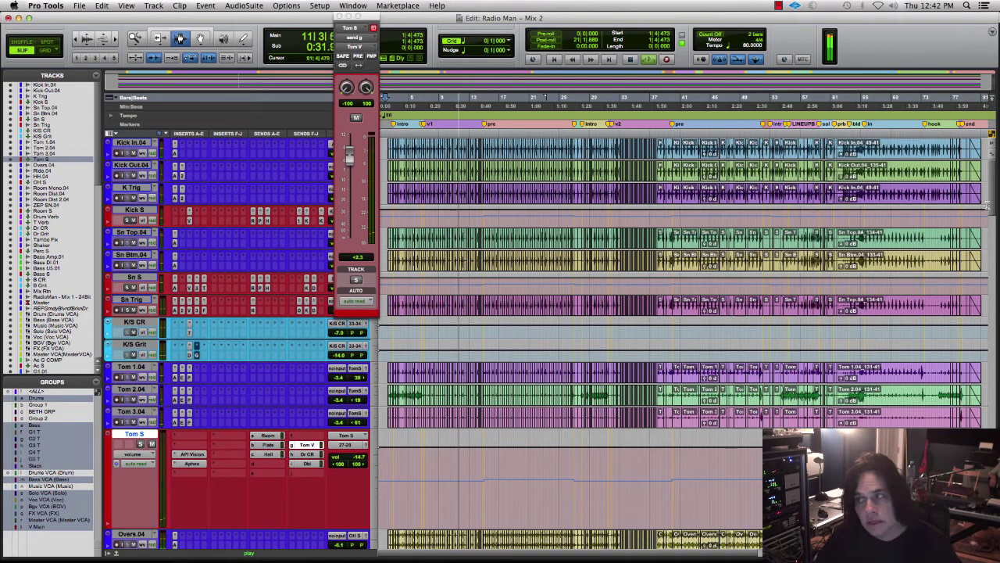
left_click_drag(986, 209, 996, 431)
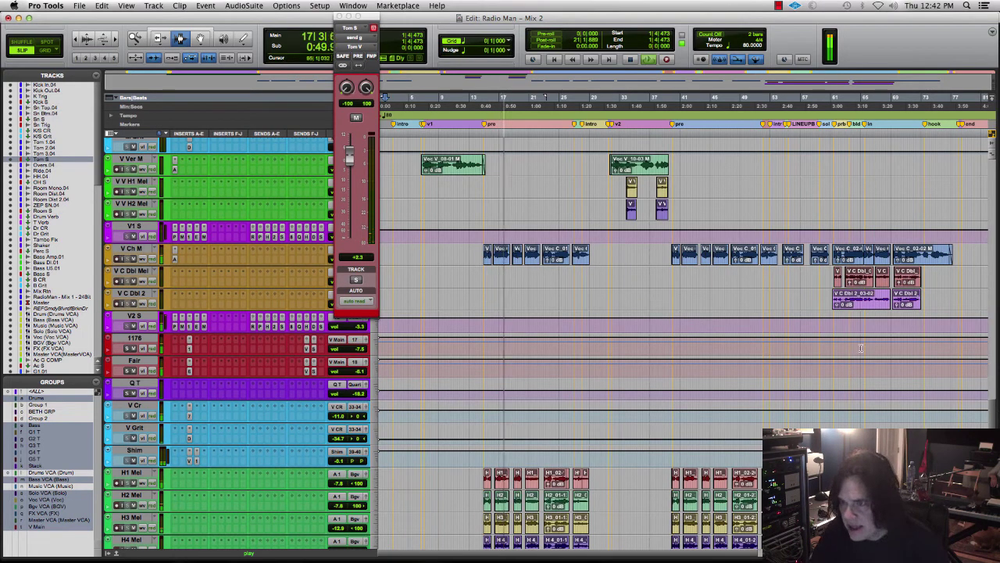
key("super+equal")
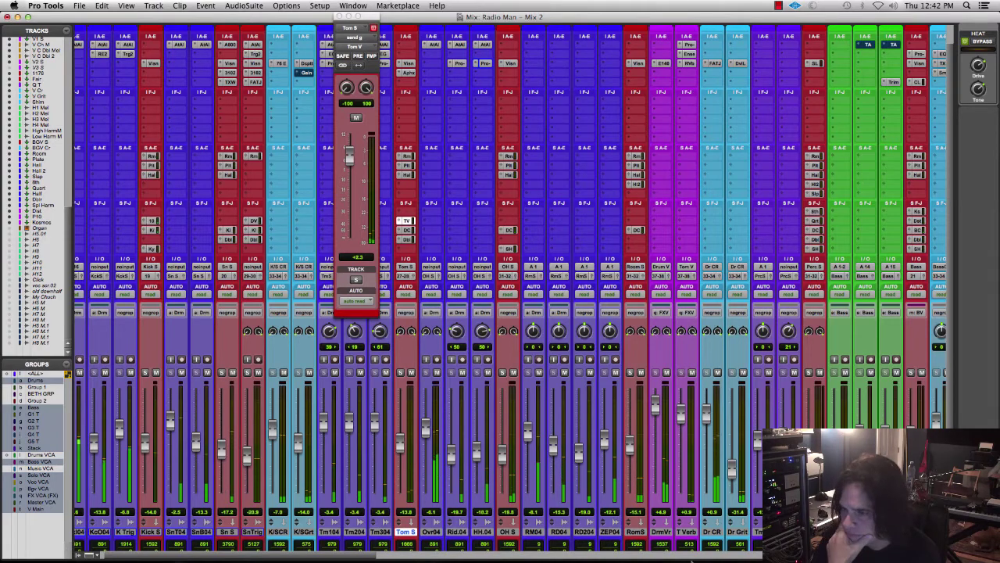
left_click_drag(357, 556, 660, 456)
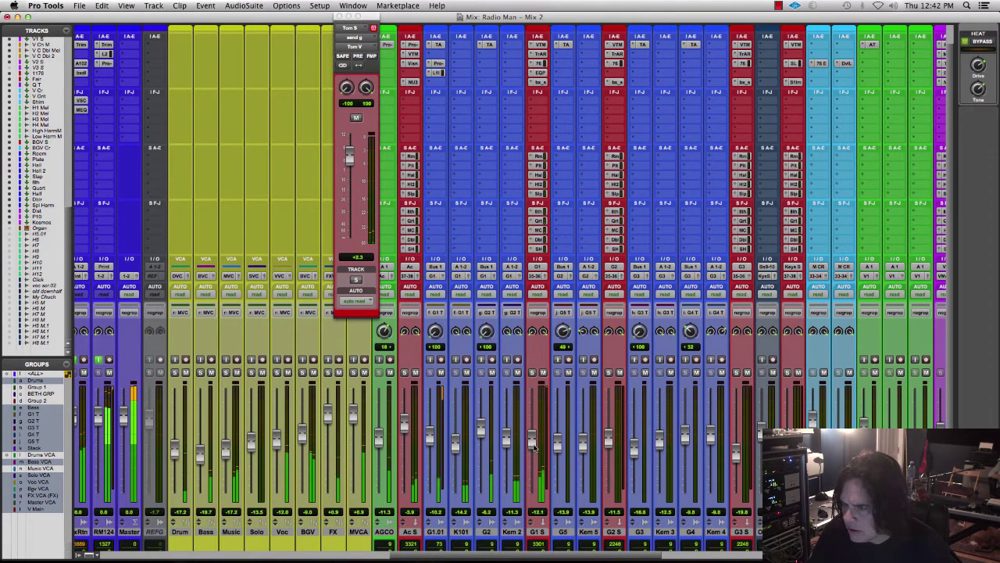
Set the clip gain of the V Ch M vocal clip at the hook to -0.9 dB and audition it from 25|2|910.
key("super+equal")
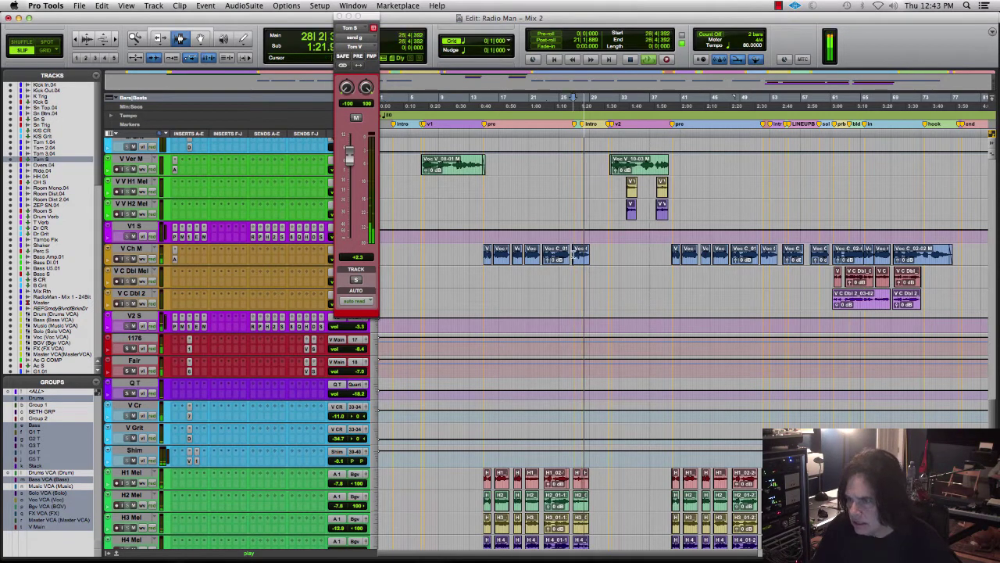
key("super+bracketright")
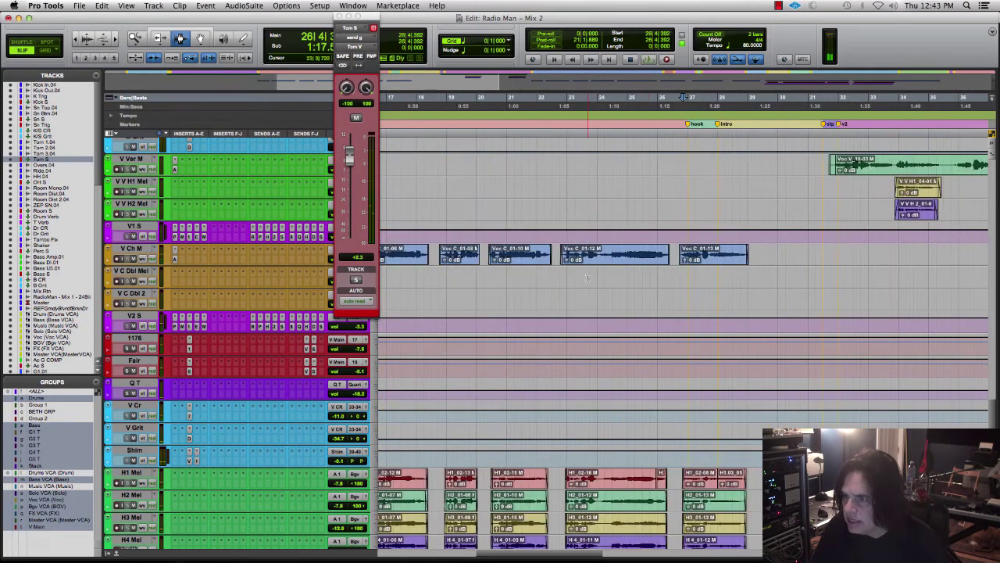
left_click(684, 263)
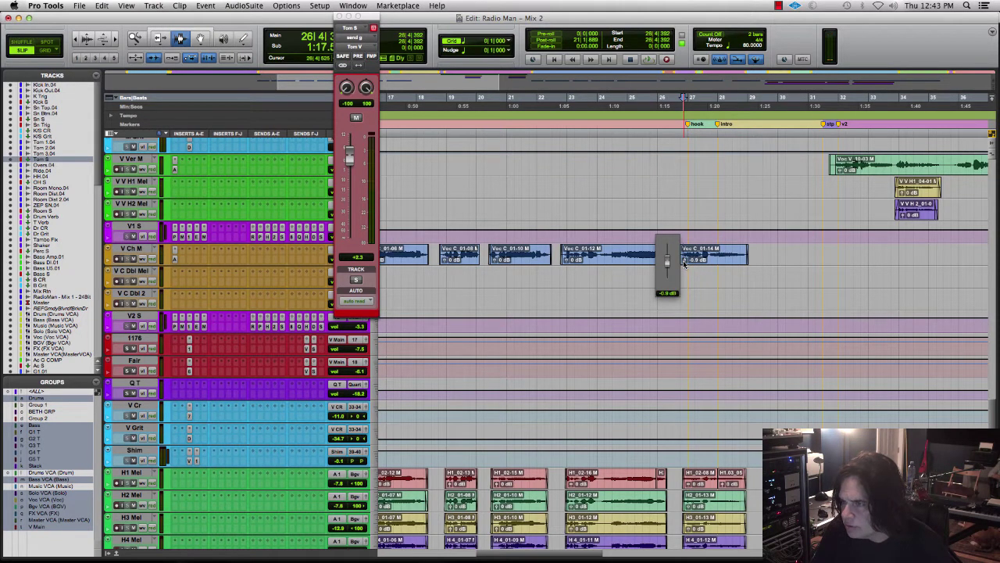
left_click_drag(684, 264, 685, 264)
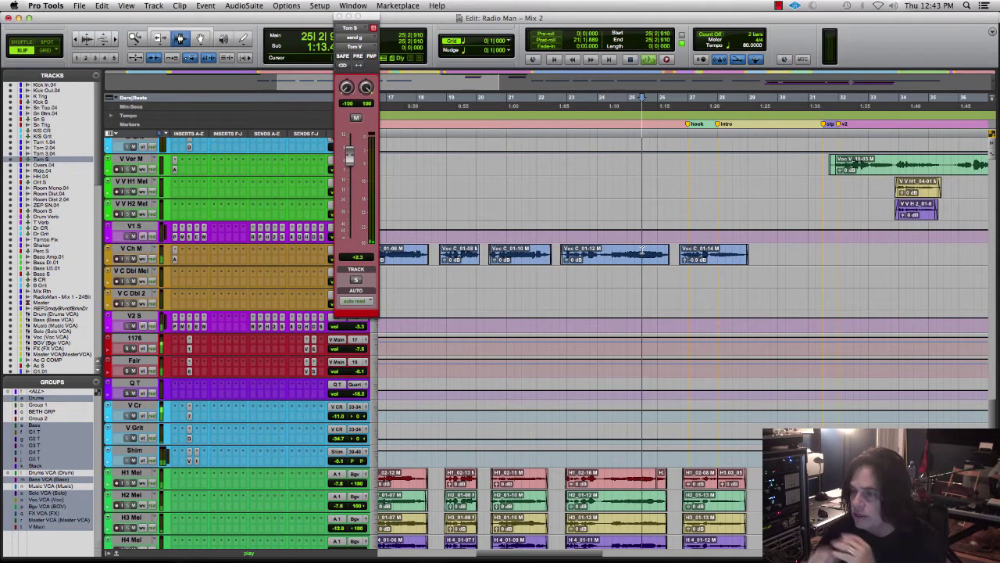
key("space")
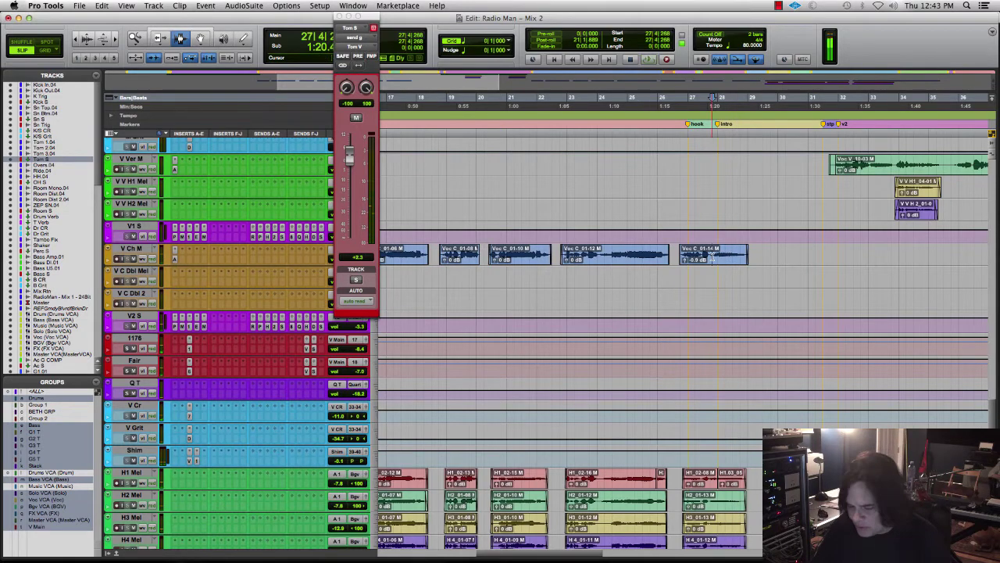
Lower the V Ch M hook clip's gain to -1.8 dB, split it just before the intro marker, and lower the second part further.
key("super+bracketright")
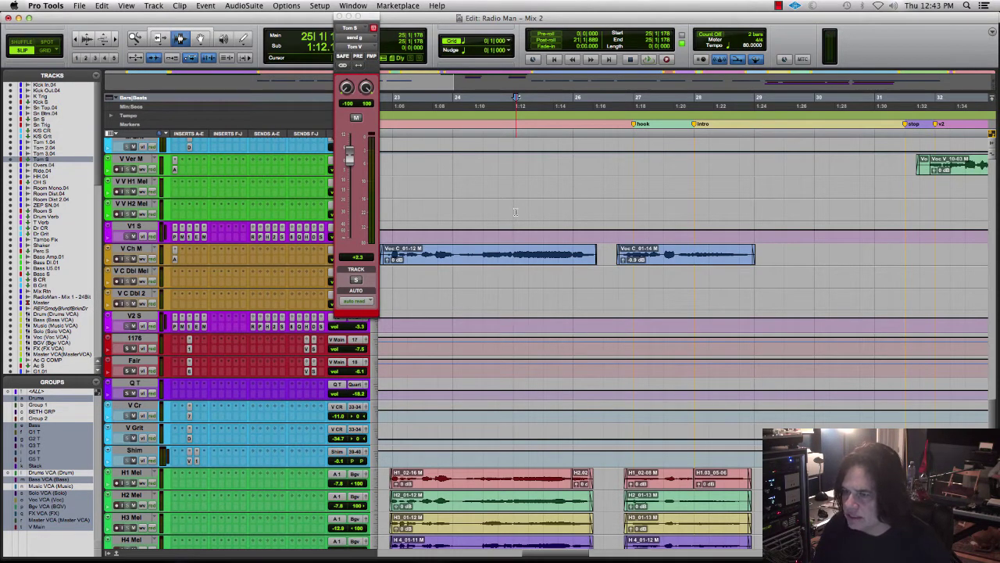
key("space")
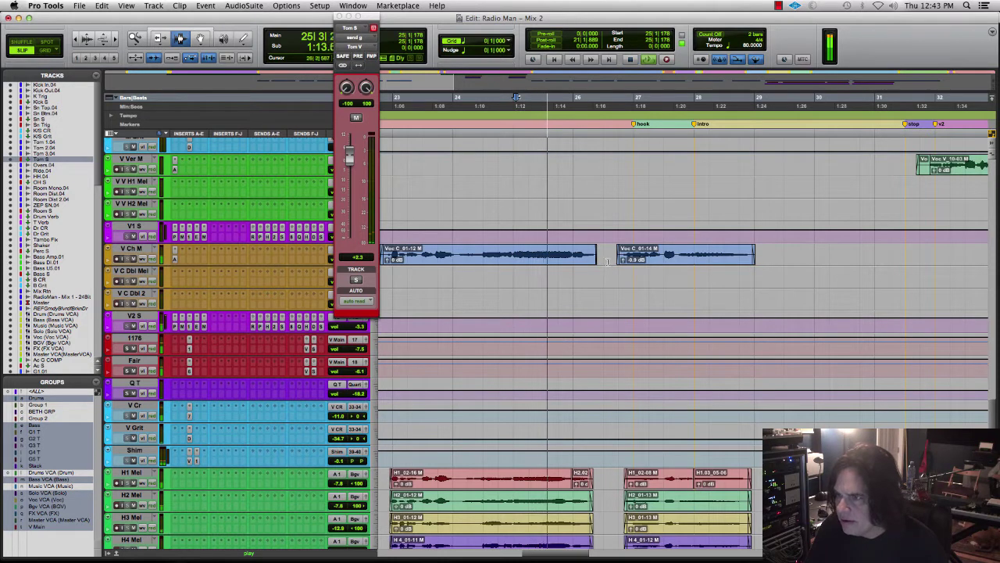
left_click_drag(623, 260, 623, 262)
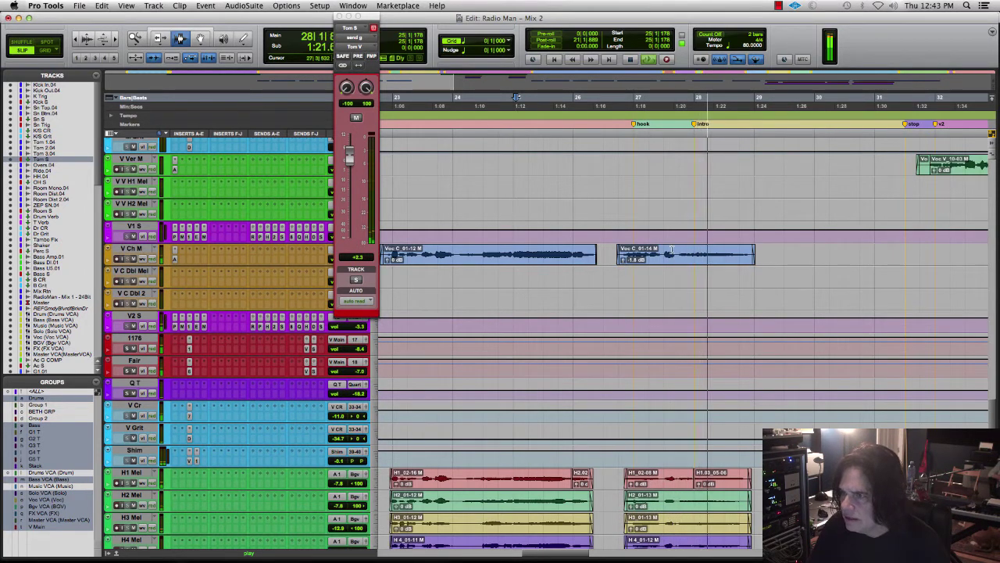
left_click_drag(681, 262, 682, 270)
key("space")
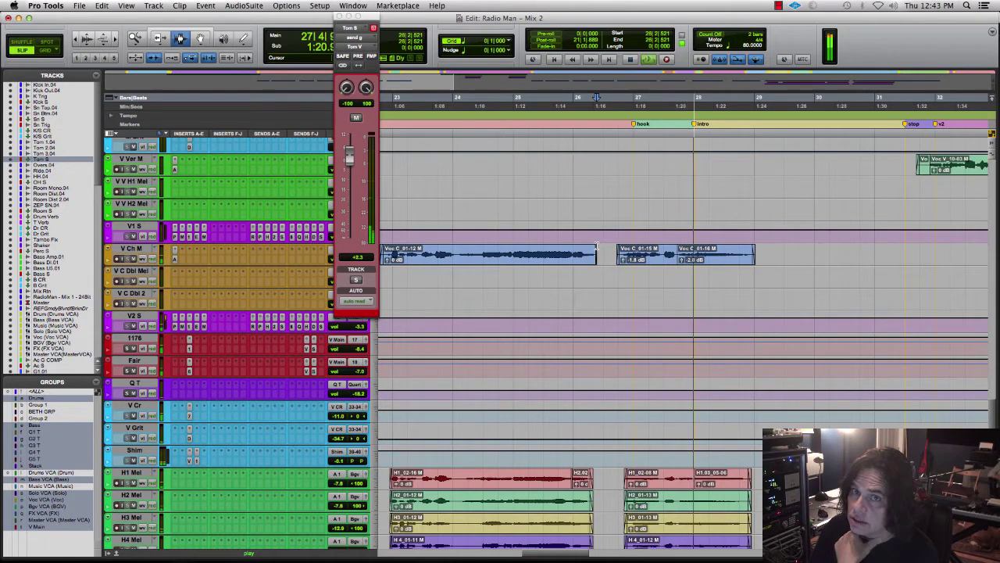
Audition the transition from the hook through the intro and stop into verse 2.
key("super+bracketleft")
key("super+bracketleft")
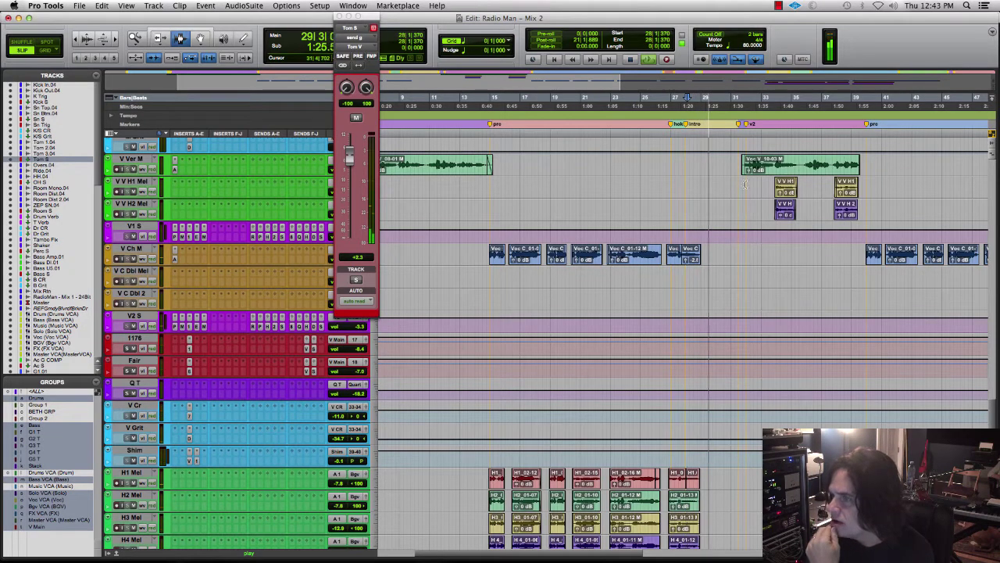
key("super+bracketright")
key("super+bracketright")
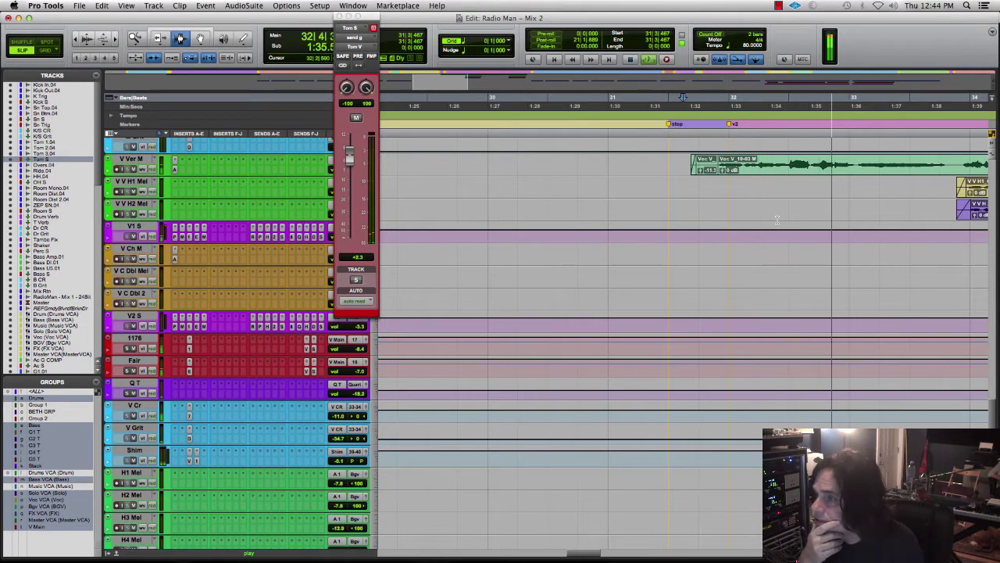
key("super+bracketleft")
key("super+bracketleft")
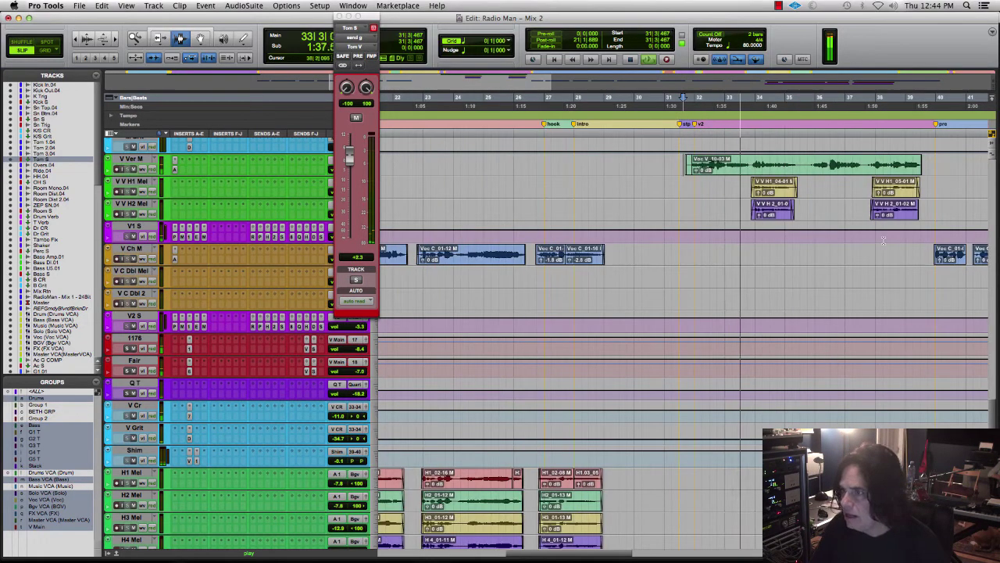
Select the G2 S guitar track and compare verse 1 with verse 2 by playing from 8|1|725 and 35|2|666.
left_click_drag(991, 412, 997, 342)
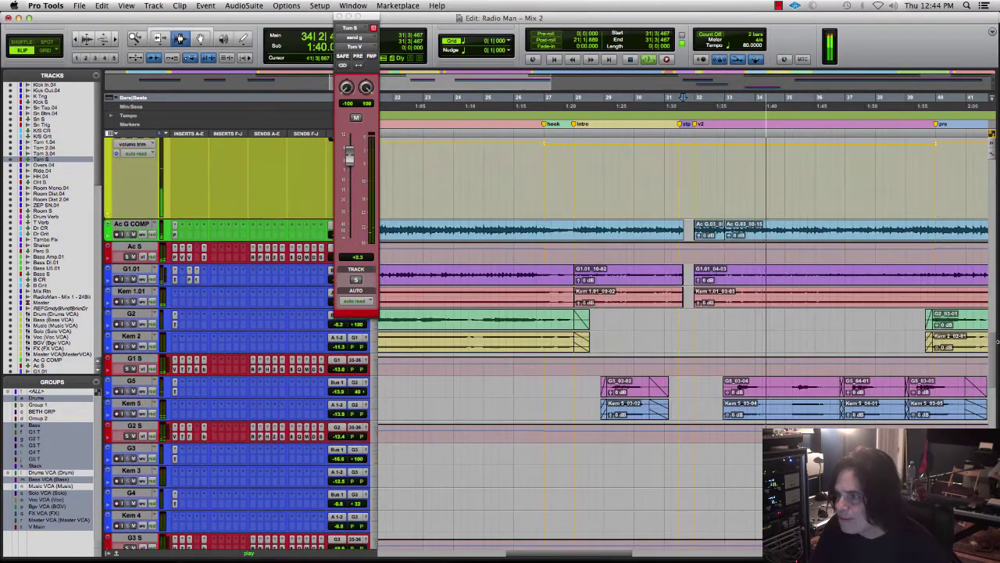
left_click(133, 426)
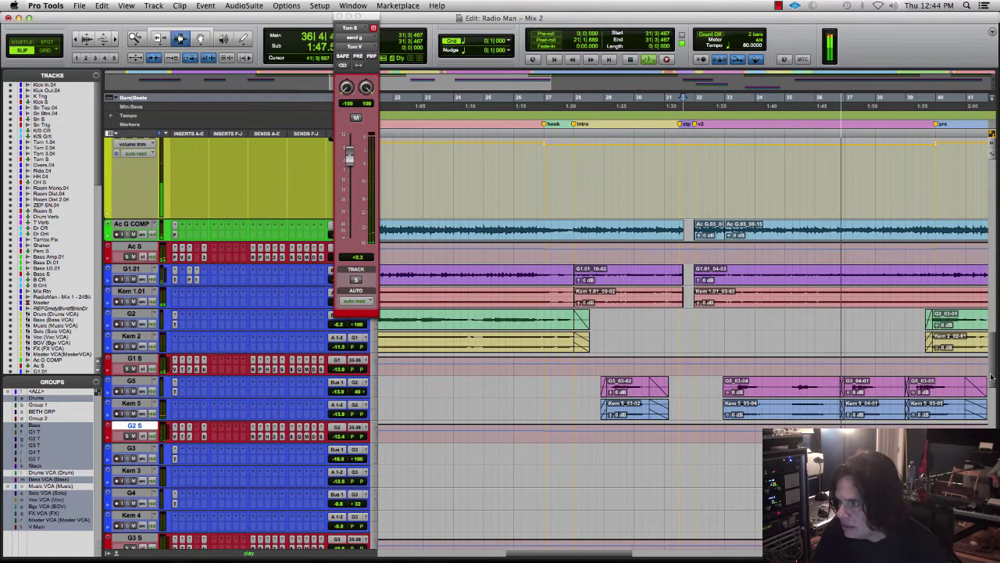
scroll(991, 377, "down", 10)
key("super+bracketleft")
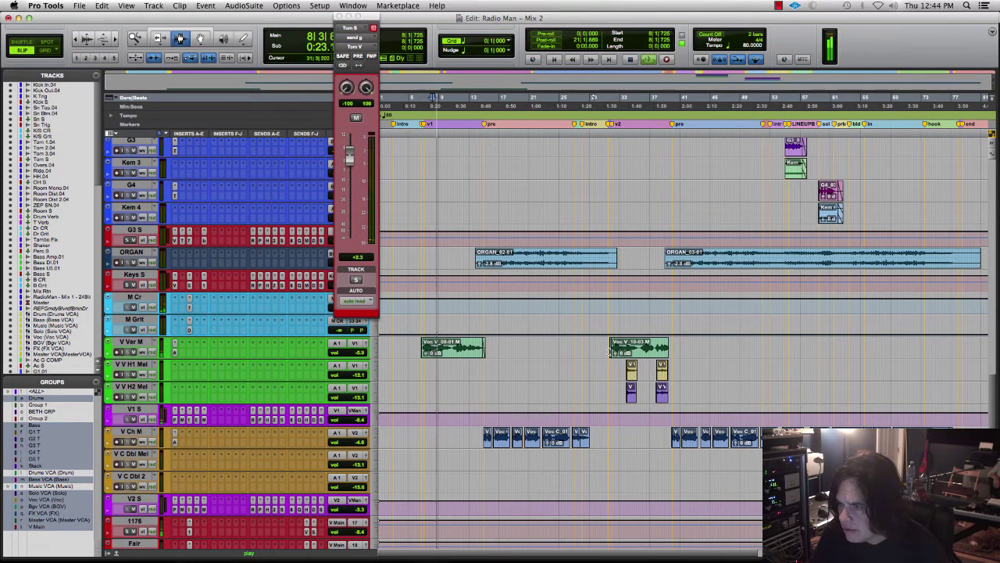
key("space")
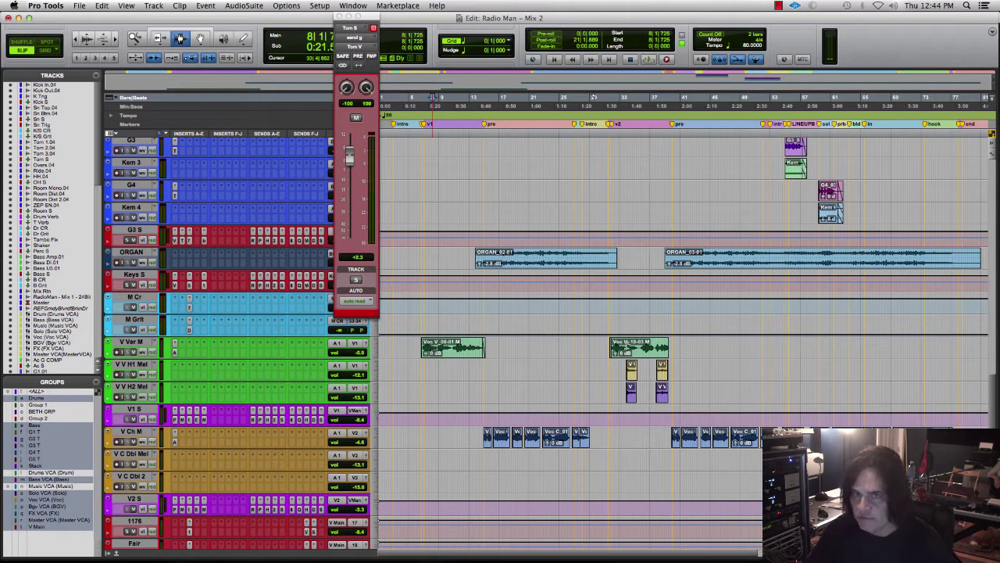
key("space")
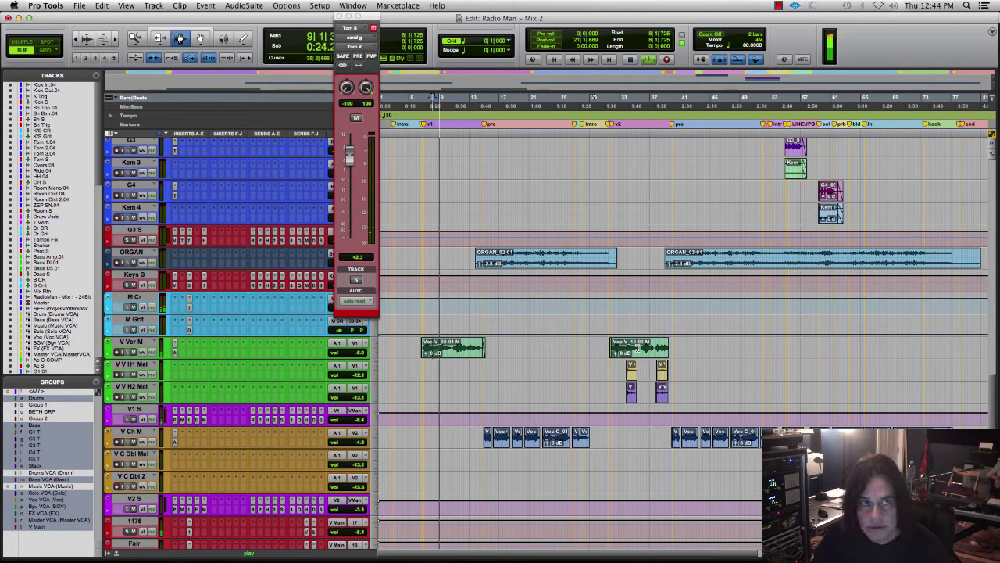
left_click(638, 349)
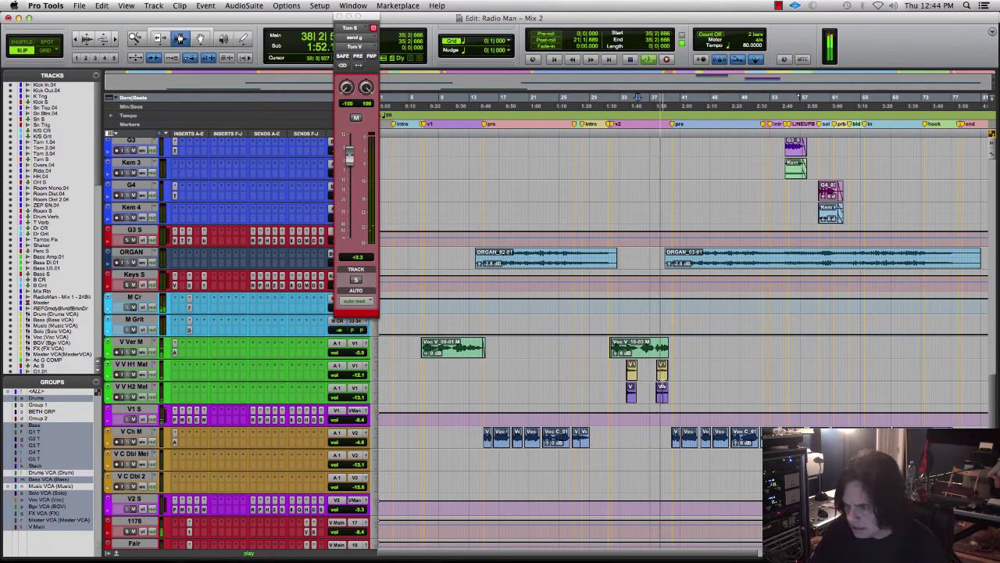
Set the clip gain of G5_03-05 to +1.7 dB and Kem 5_03-05 to +2.6 dB, and audition from 36|2|542.
scroll(647, 393, "up", 1)
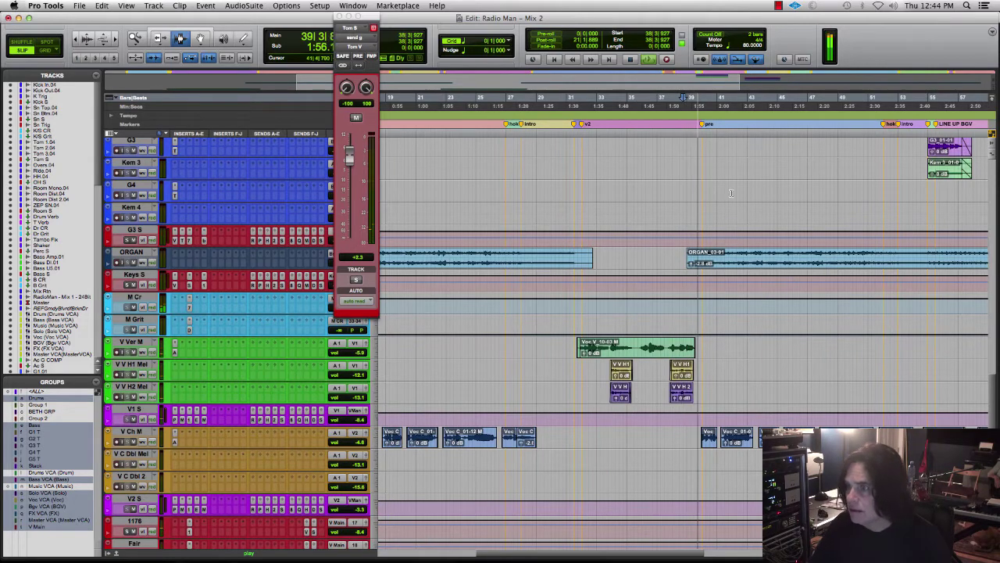
scroll(734, 367, "up", 5)
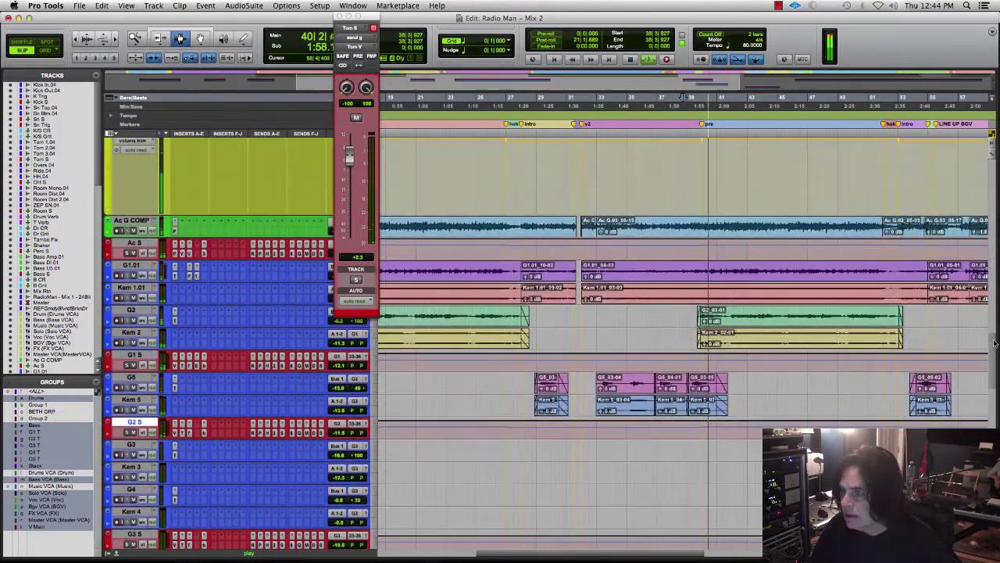
scroll(712, 383, "up", 2)
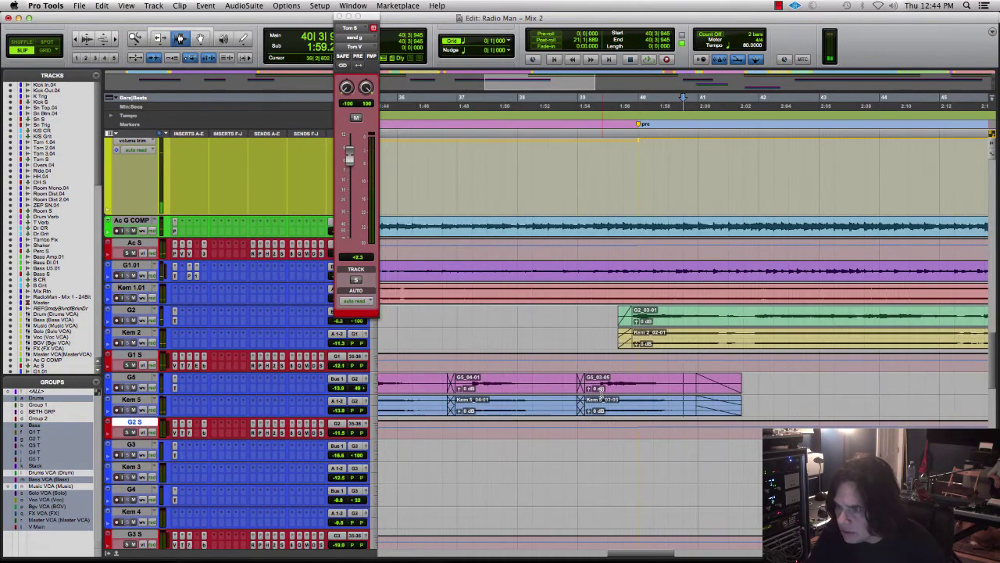
left_click(590, 389)
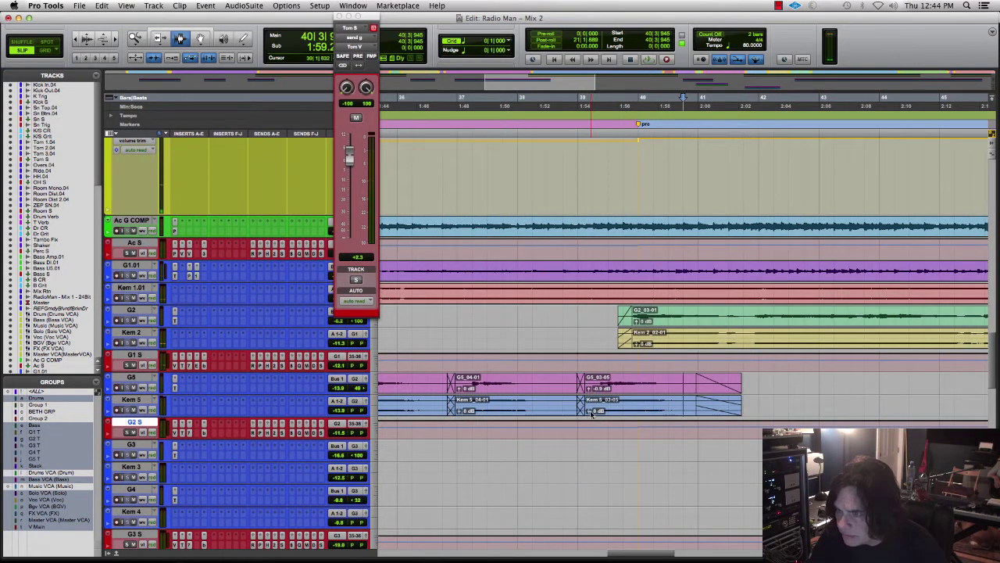
left_click_drag(589, 389, 590, 415)
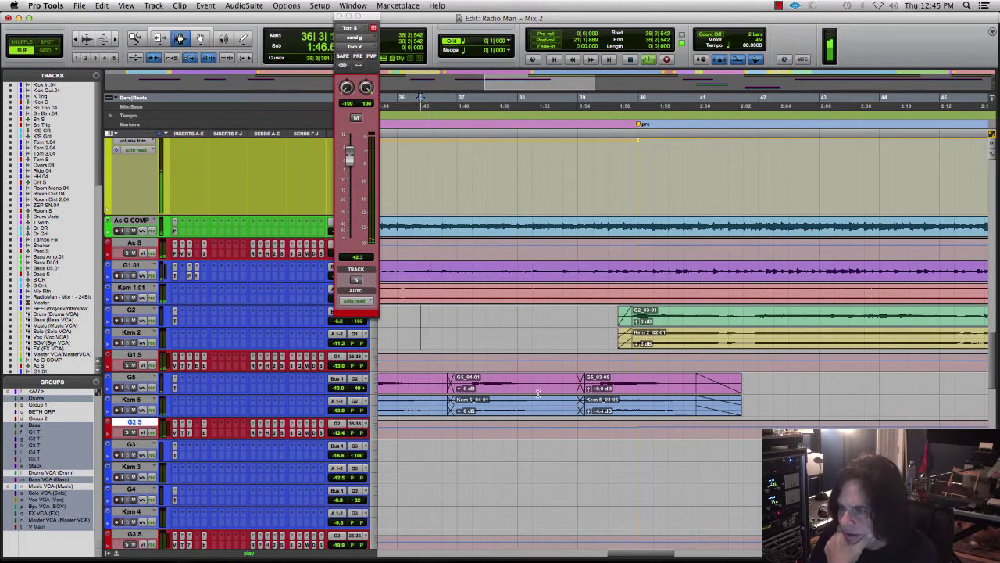
mouse_move(588, 413)
left_mouse_down()
mouse_move(588, 390)
mouse_move(590, 415)
left_mouse_up()
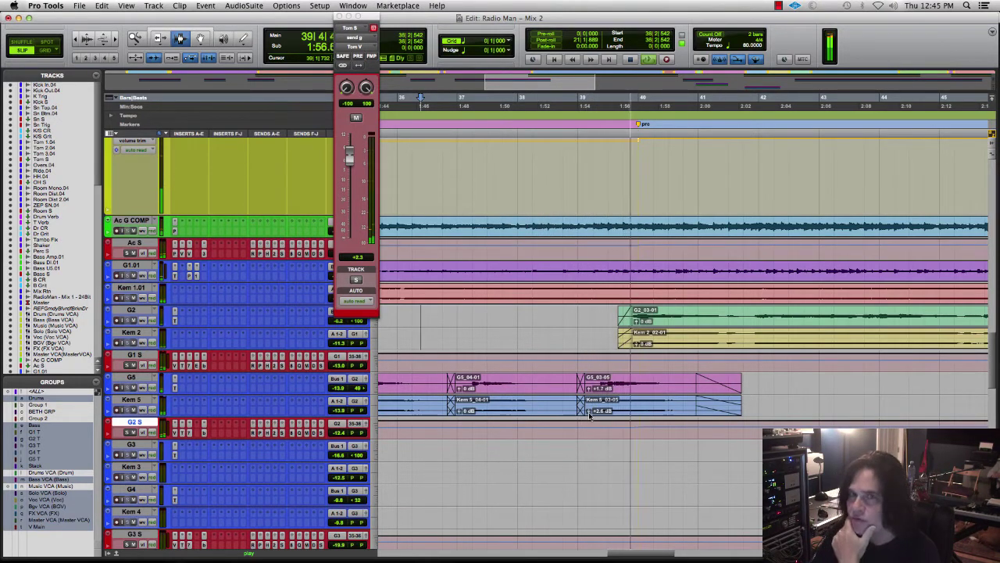
key("space")
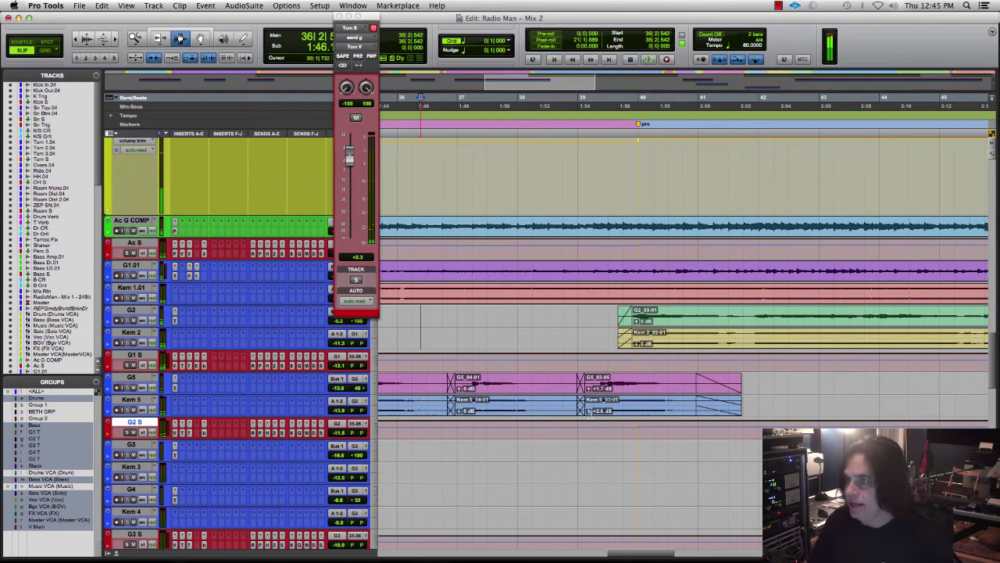
key("space")
key("r")
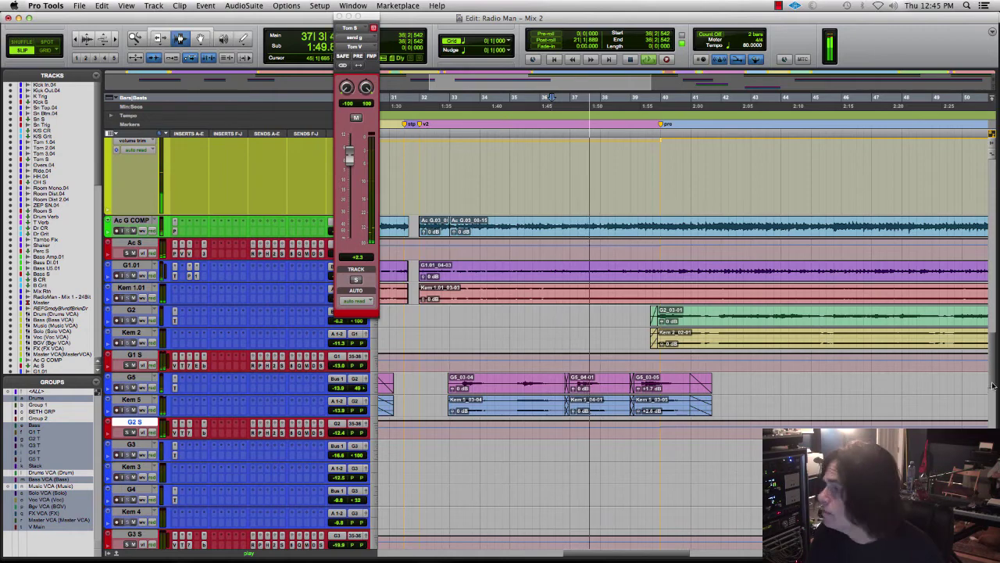
Review the VCA, guitar, organ and vocal tracks across the whole song during playback.
scroll(993, 389, "up", 4)
key("r")
key("r")
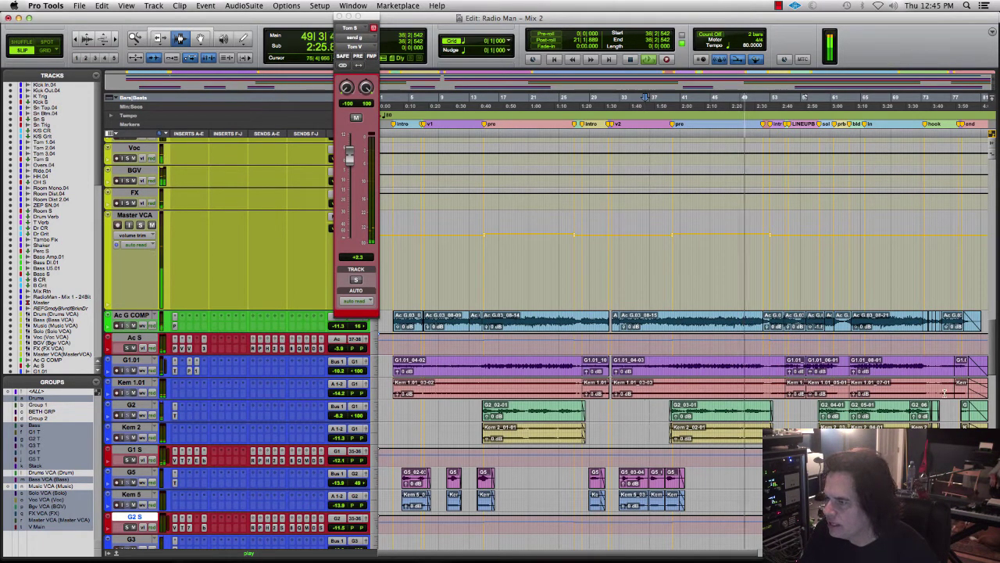
scroll(995, 408, "down", 5)
scroll(995, 409, "down", 5)
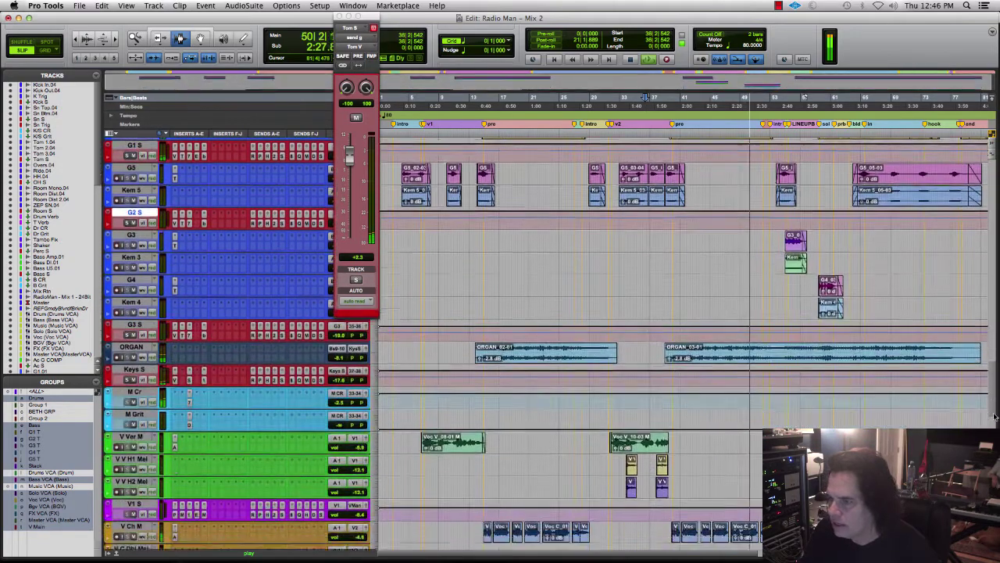
key("space")
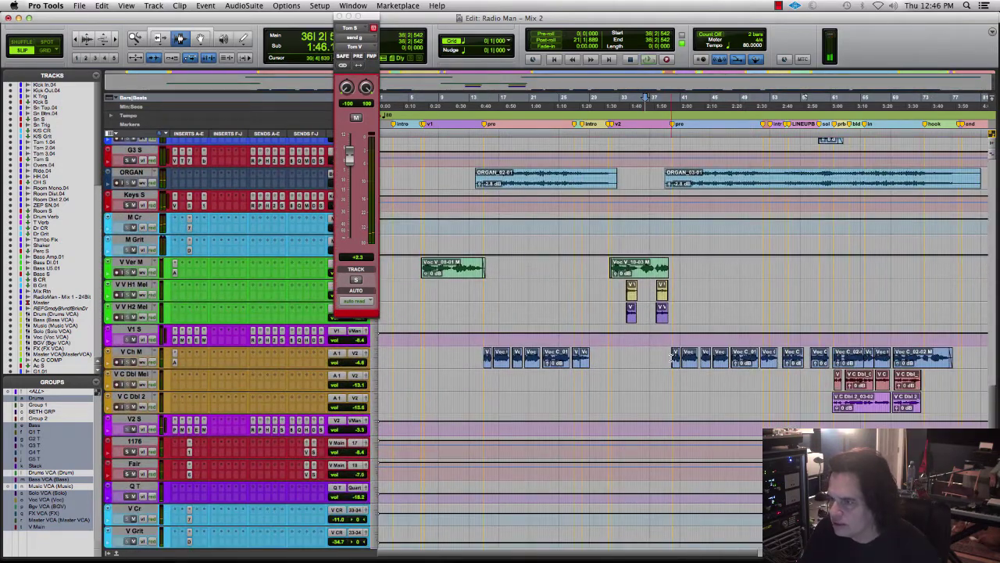
Play from the second pre-chorus at 39|4|374 and raise the V2 S send to Hall 2 to -15.8 dB.
left_click(673, 355)
key("space")
left_click(134, 420)
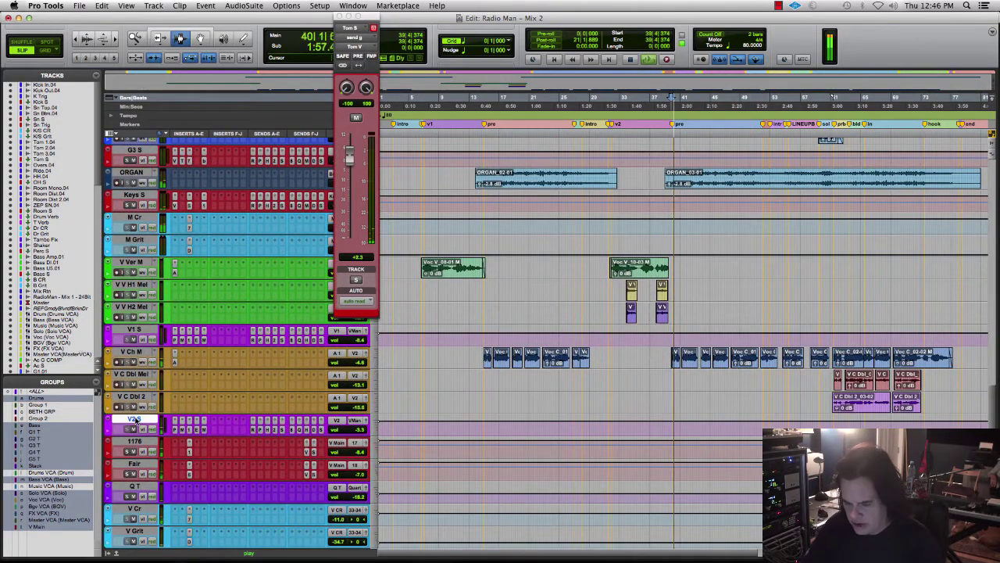
key("super+equal")
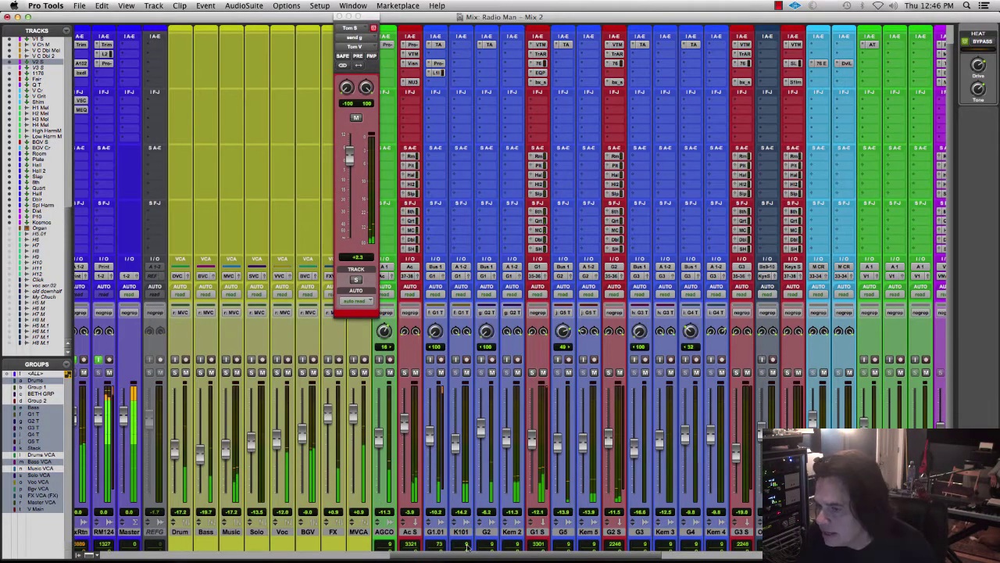
scroll(468, 547, "right", 10)
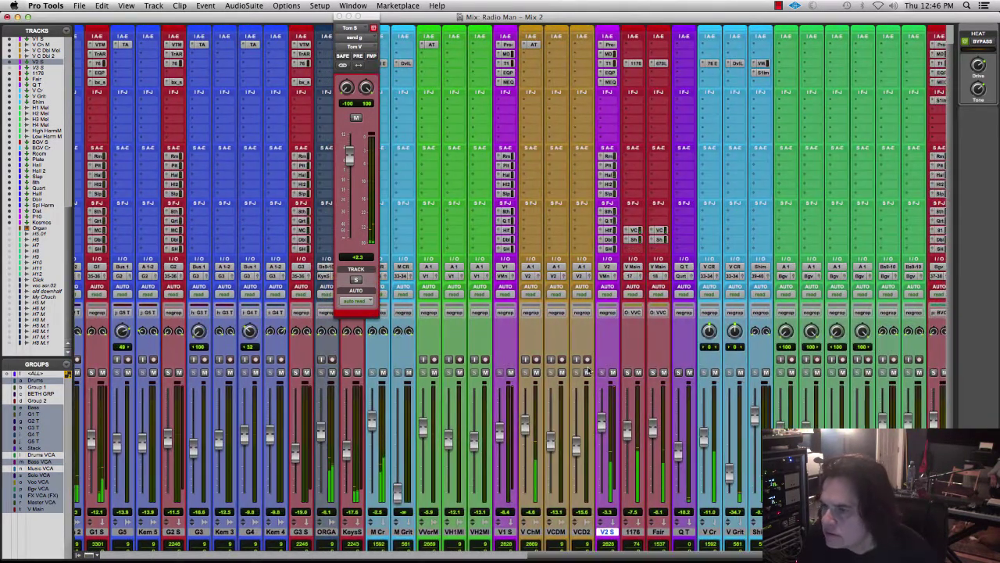
left_click(610, 184)
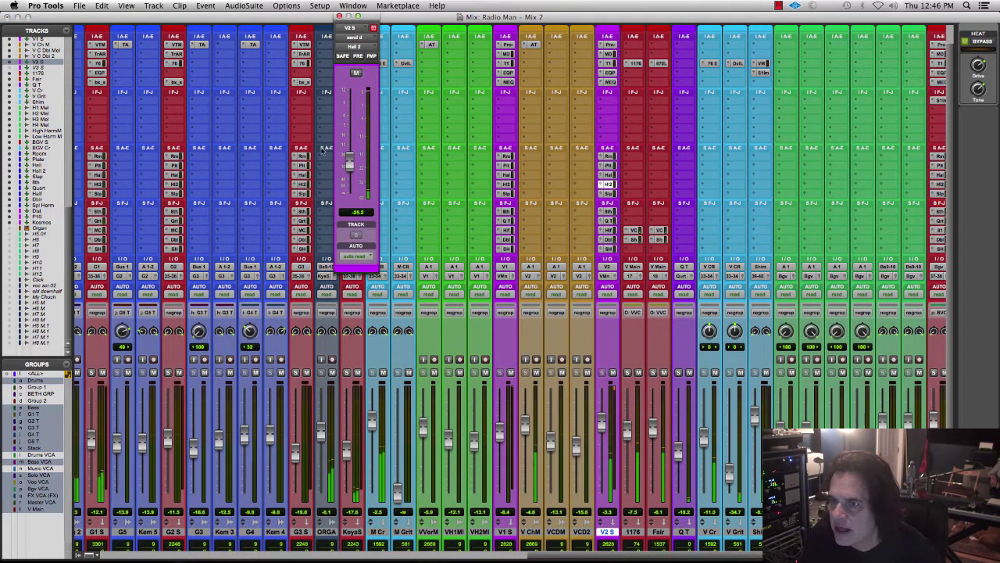
left_click(353, 163, "alt")
left_click_drag(351, 122, 352, 157)
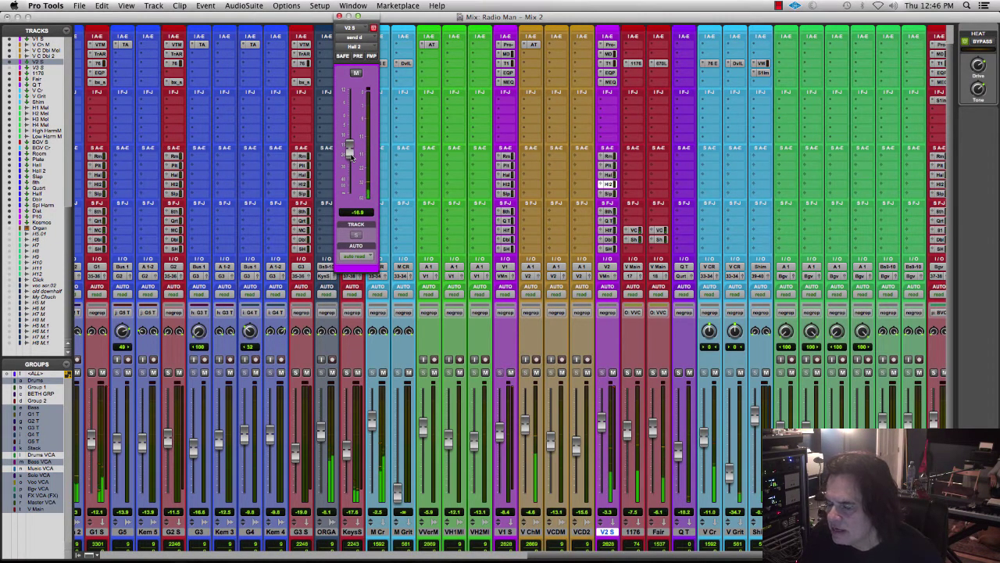
left_click_drag(351, 157, 351, 155)
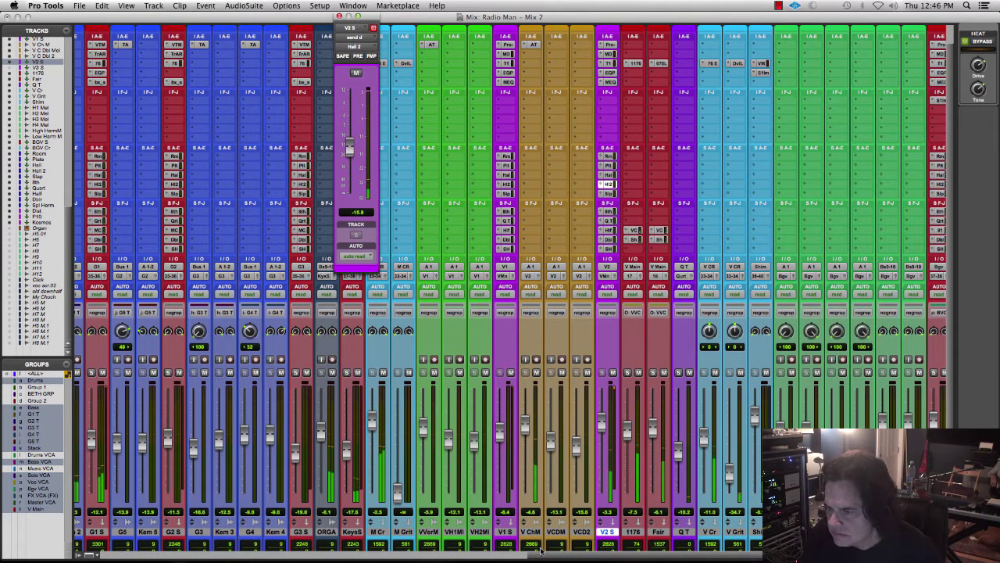
Reduce the high-frequency bell on the HH.04 track's FabFilter Pro-Q 2 to +1.32 dB at about 6172 Hz.
scroll(506, 556, "left", 1)
scroll(507, 556, "left", 10)
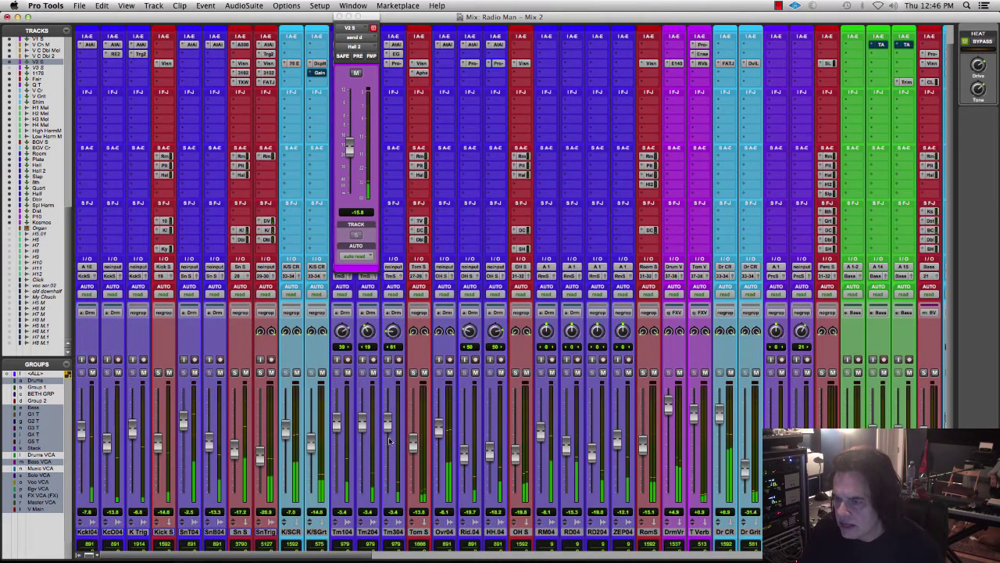
left_click(498, 63)
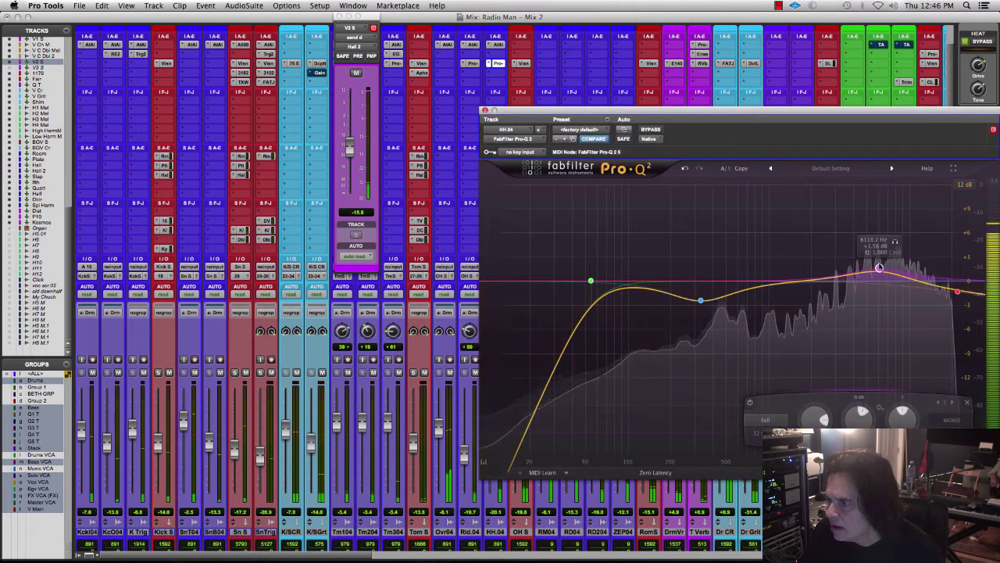
left_click_drag(880, 268, 881, 271)
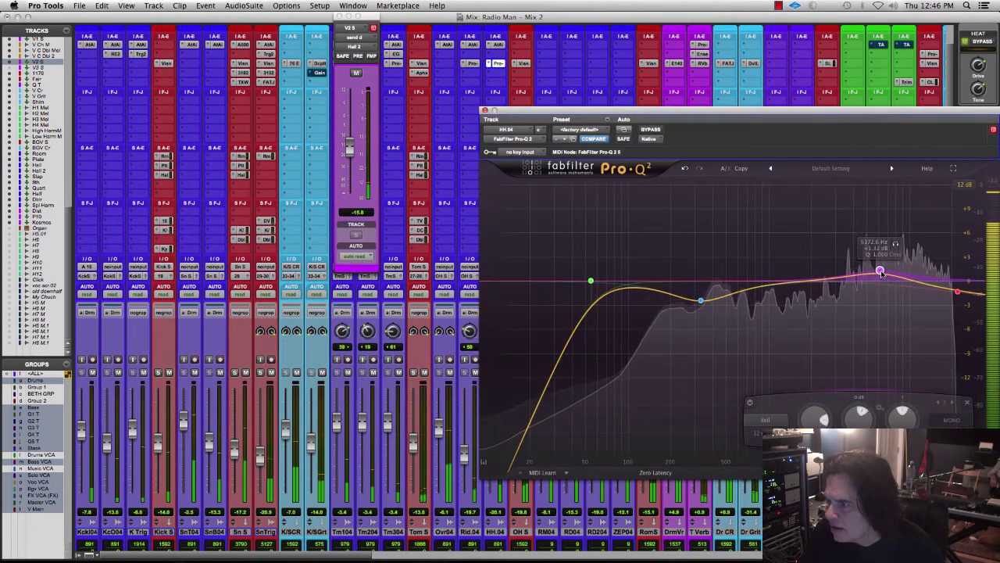
left_click(484, 110)
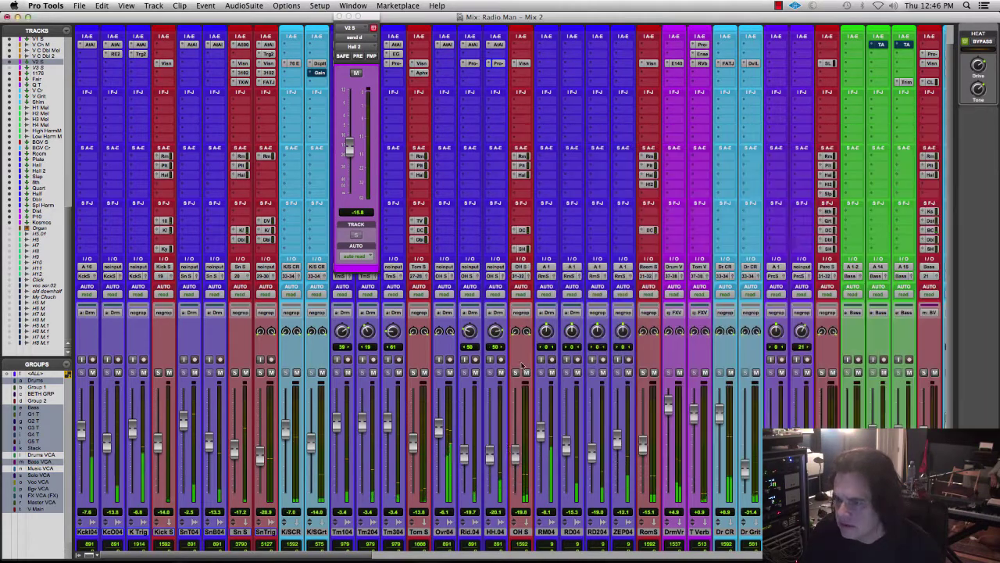
Return to the vocal tracks in the Edit window and audition the V Ch M clip at the second hook from 53|2|559.
left_click_drag(235, 555, 720, 559)
scroll(606, 420, "right", 5)
key("super+equal")
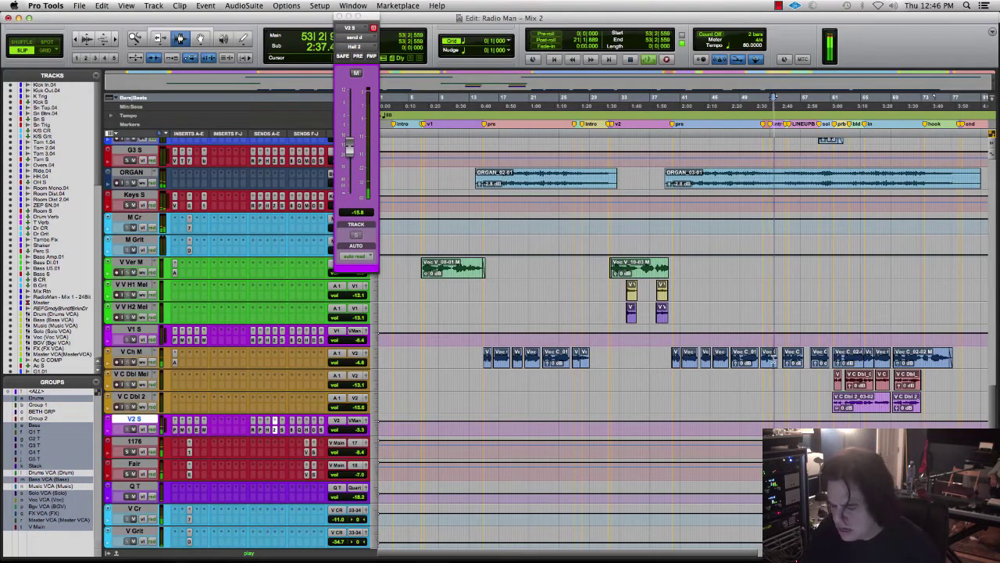
Lower the clip gain of Voc C_01-13 on V Ch M at the second hook to -2.8 dB and audition from 50|2|533.
key("super+bracketright")
key("super+bracketright")
key("super+bracketright")
left_click(576, 368)
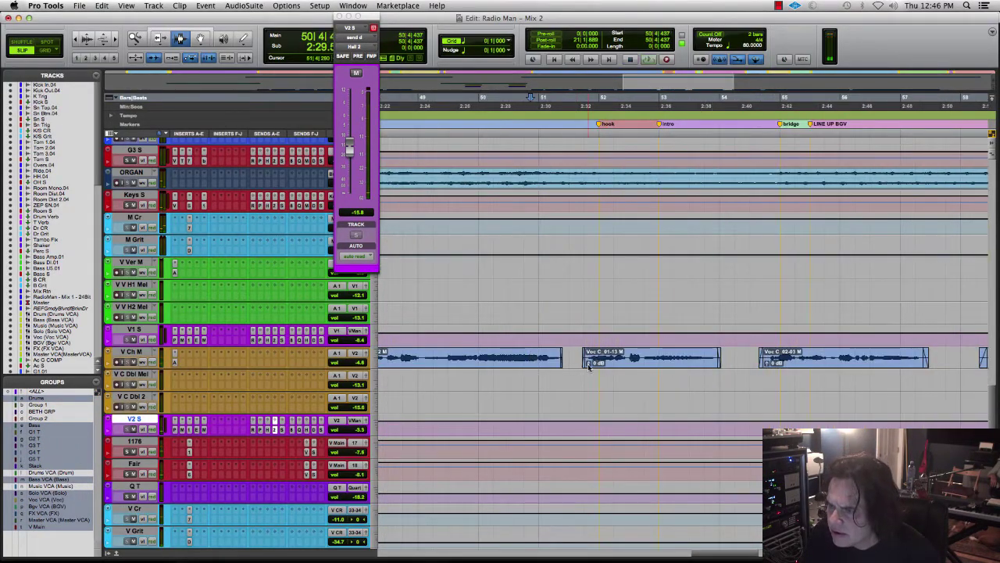
left_click(502, 341)
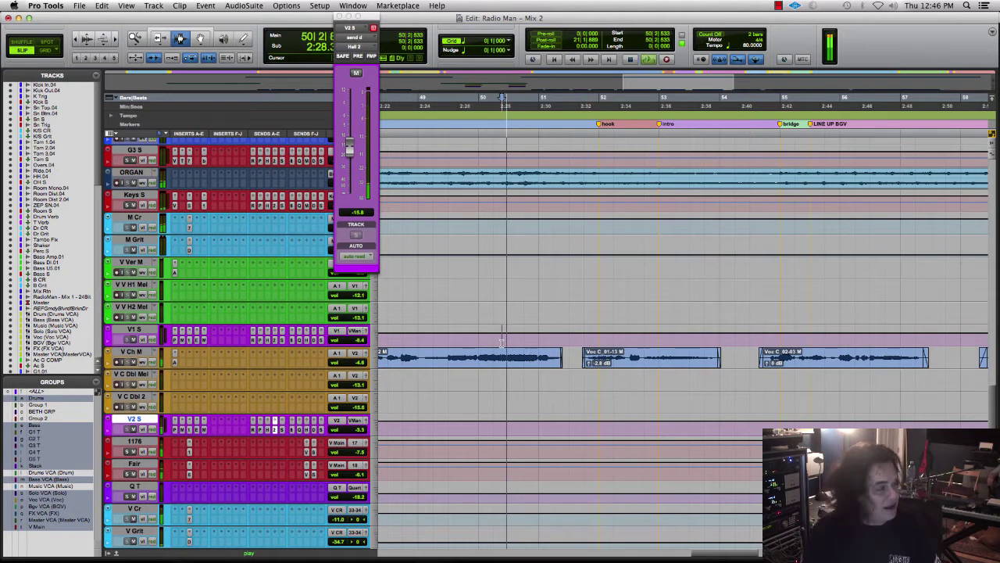
key("space")
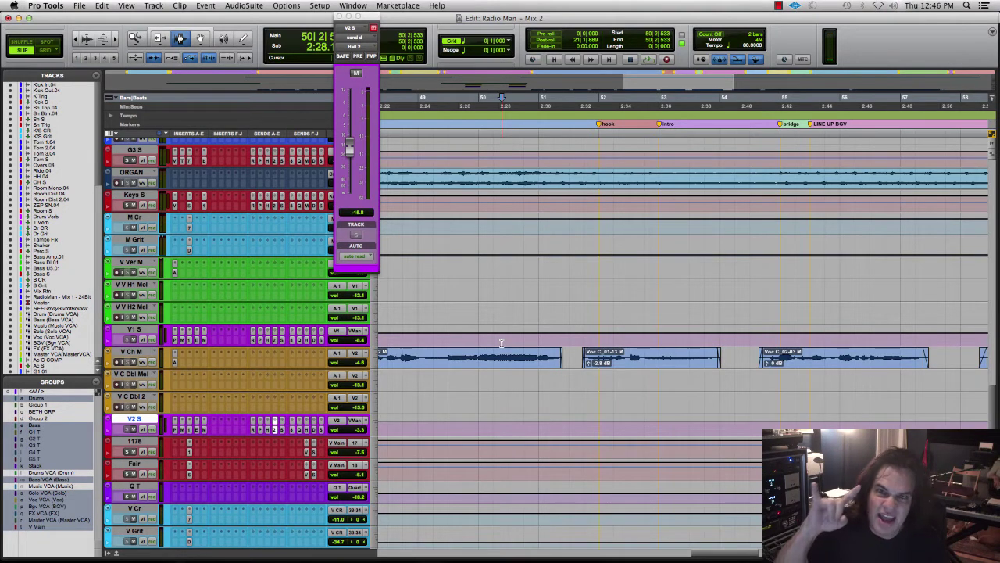
key("space")
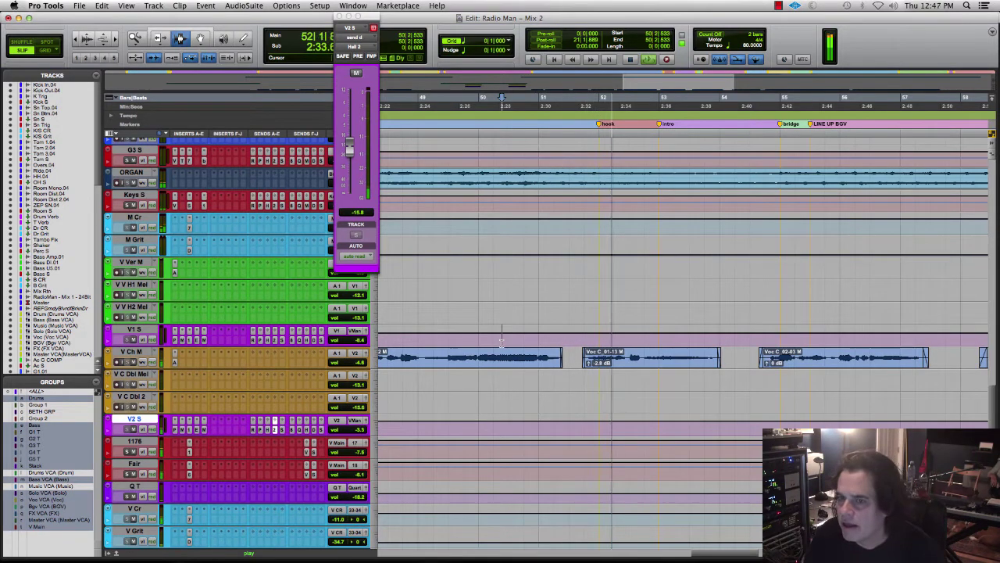
Remove the LINE UP BGV marker after the bridge marker and audition the bridge from 55|2|510.
left_click_drag(995, 400, 998, 339)
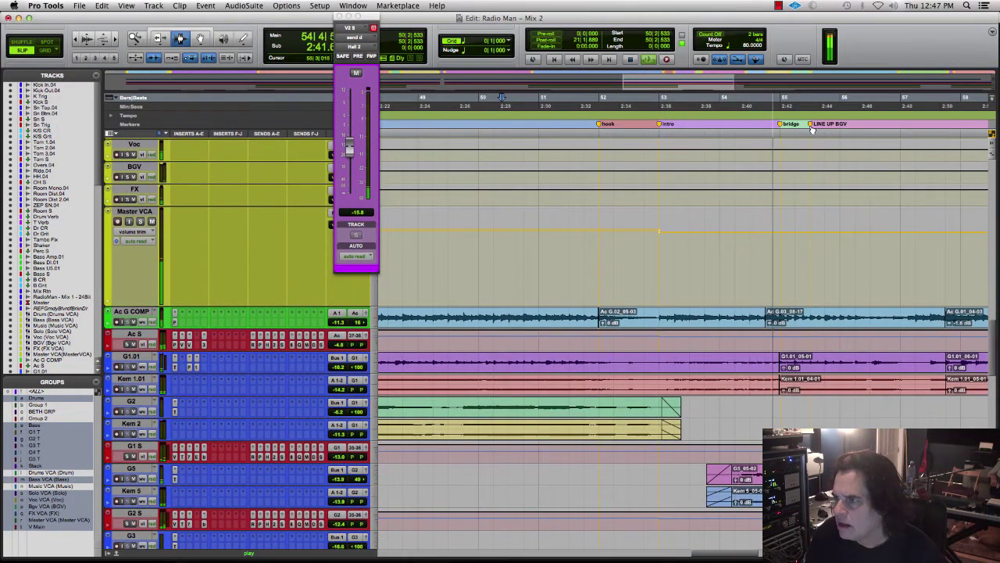
left_click_drag(820, 141, 813, 180)
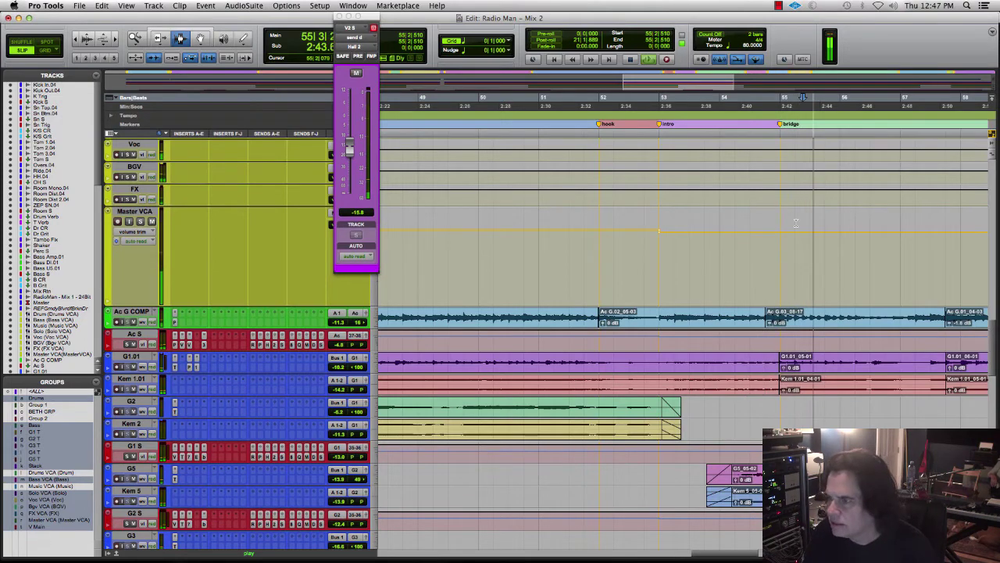
key("super+bracketleft")
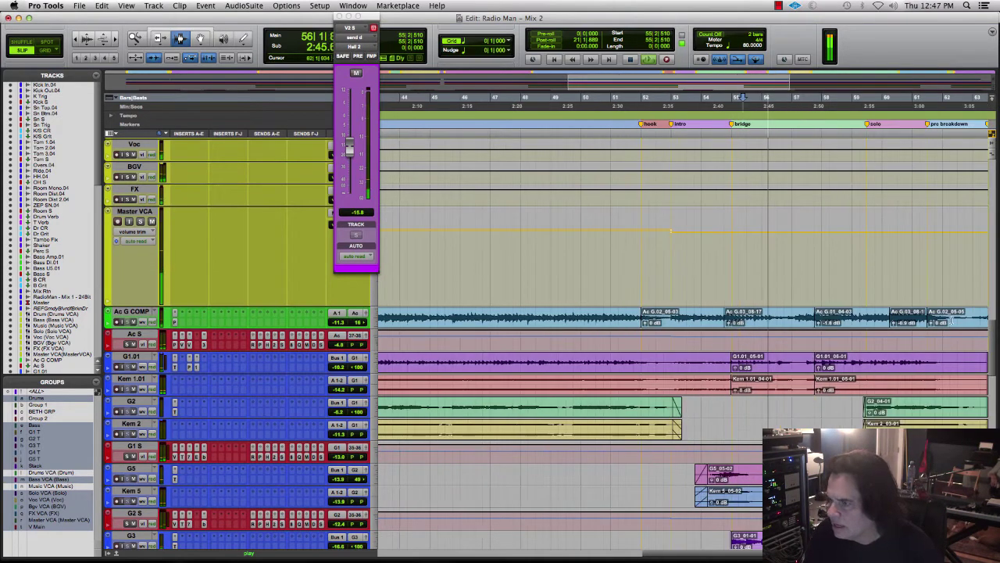
scroll(987, 363, "down", 5)
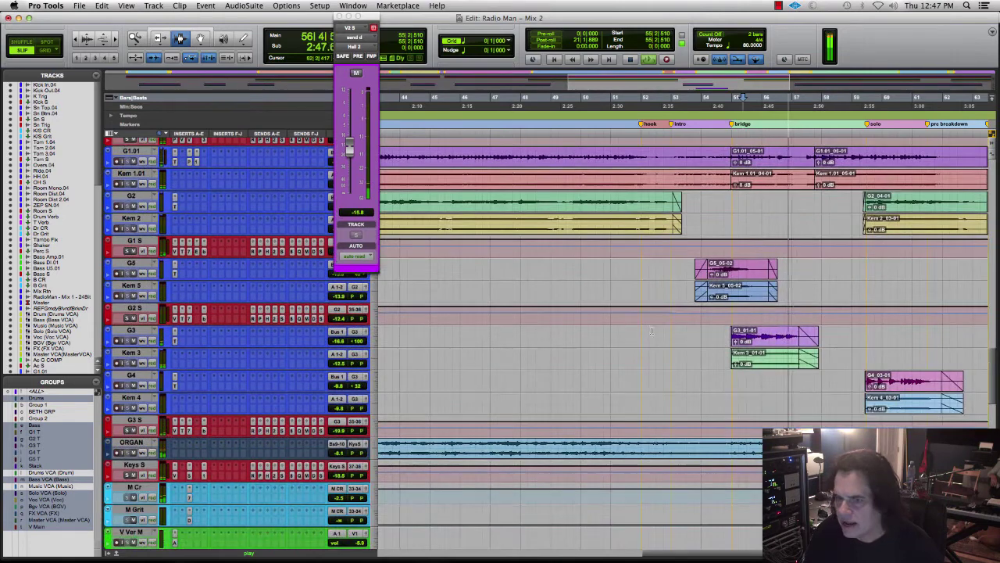
key("space")
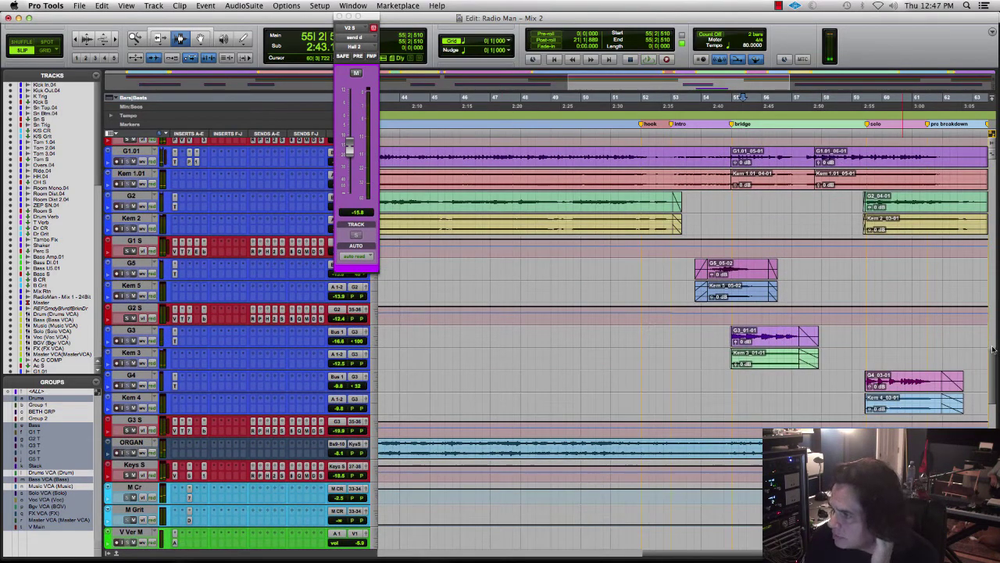
Audition the bridge vocal from 54|2|302 and lower the clip gain of Voc C_02-03 on V Ch M to -2.8 dB.
scroll(992, 350, "down", 6)
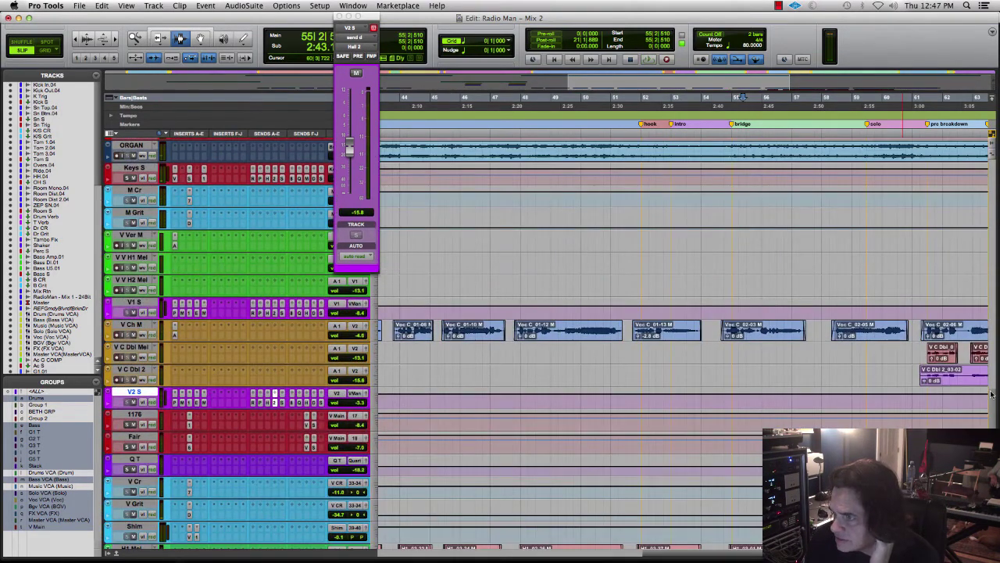
scroll(991, 394, "down", 1)
left_click(712, 309)
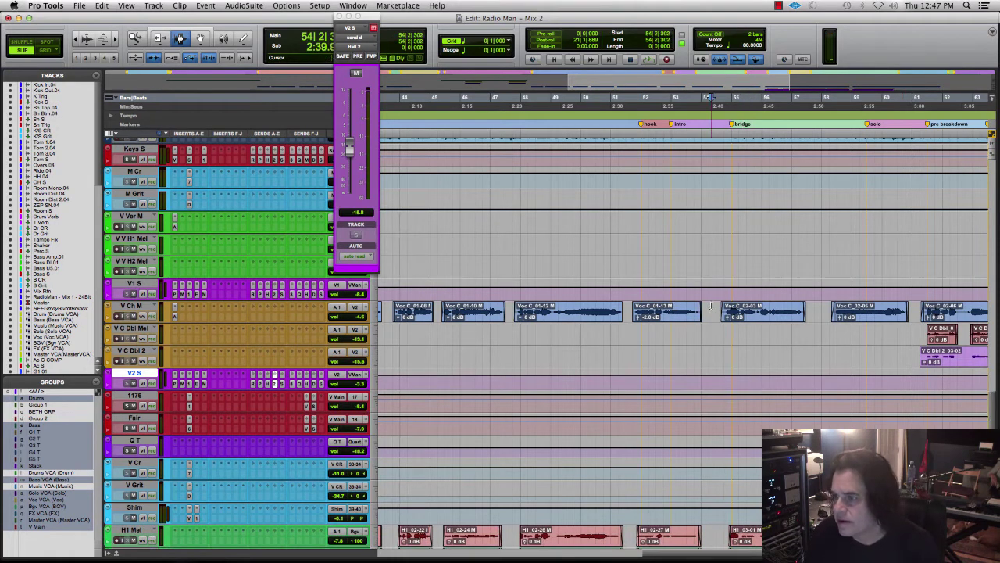
key("space")
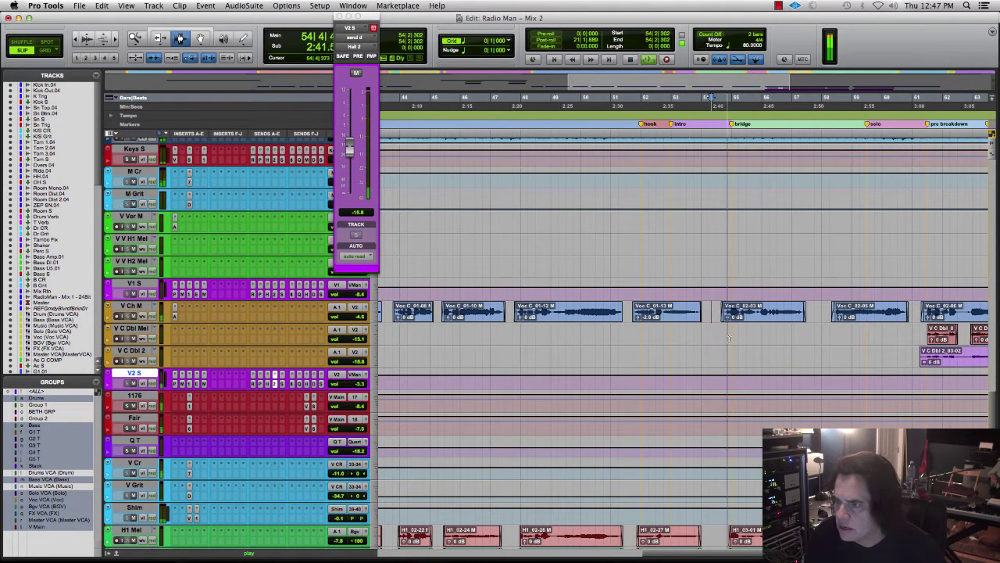
left_click(729, 316)
left_click_drag(729, 317, 721, 313)
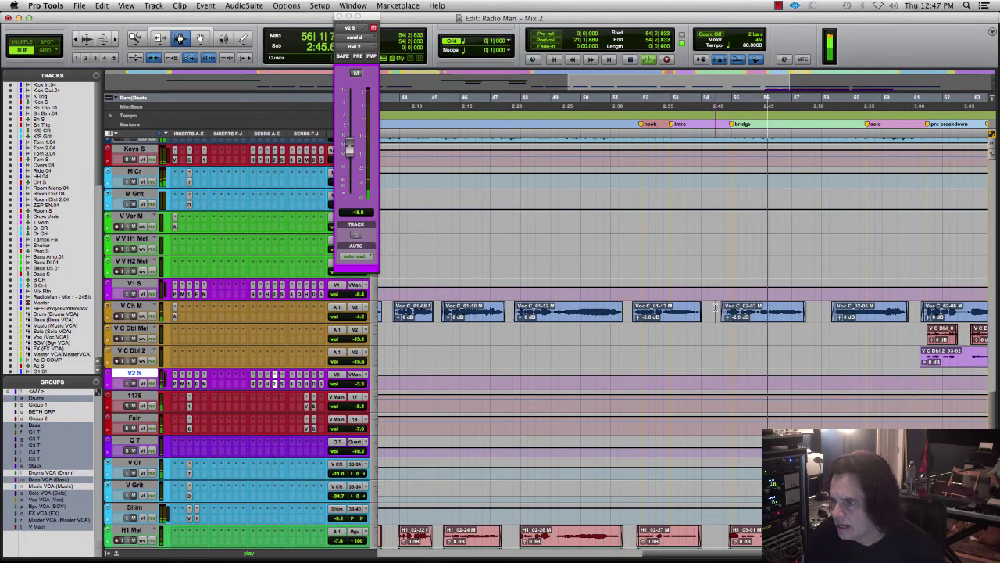
key("space")
key("space")
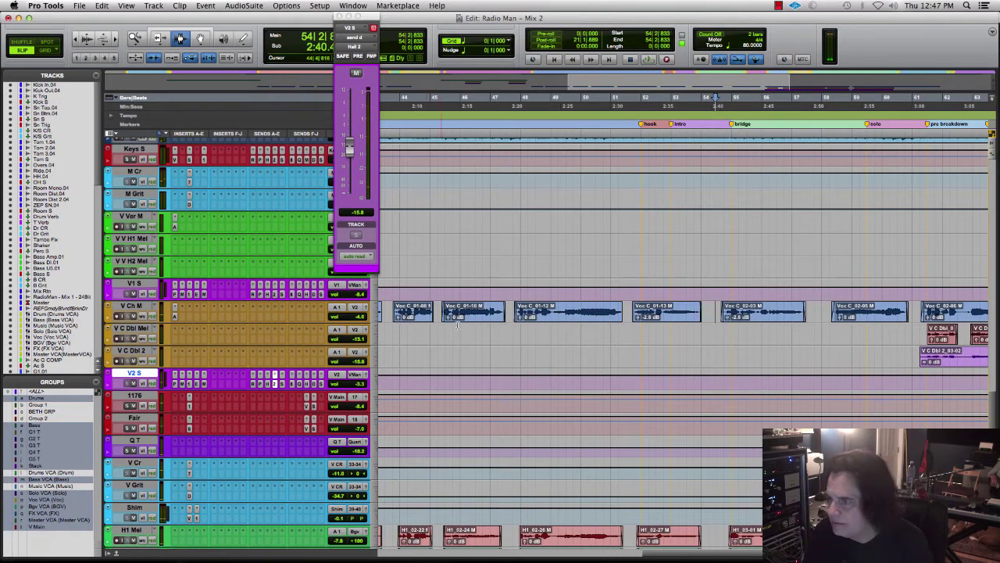
Audition the pre-breakdown vocals from 61|2|629.
left_click(831, 291)
key("super+bracketleft")
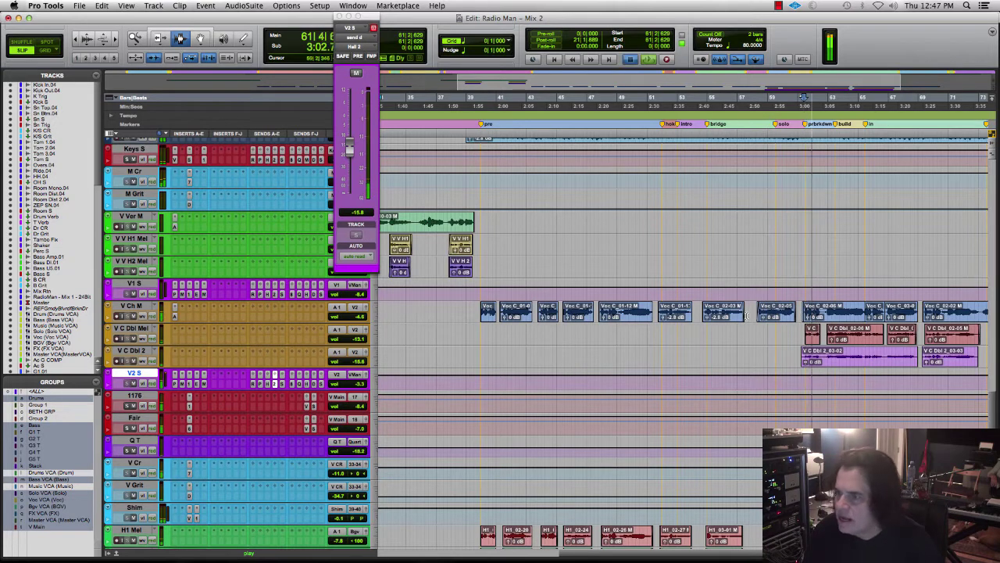
key("space")
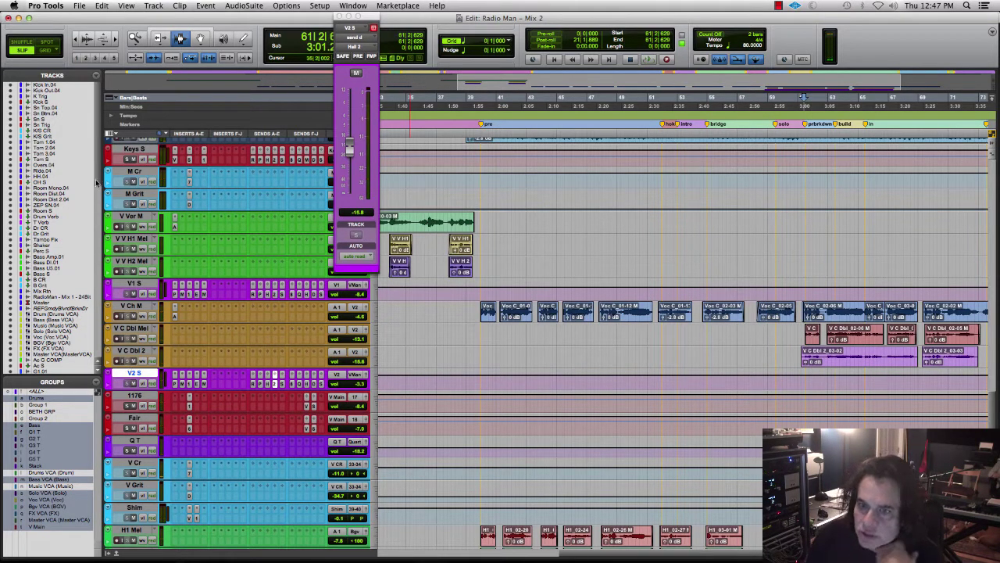
Show the hidden V3 S track and make it active.
left_click_drag(98, 178, 98, 250)
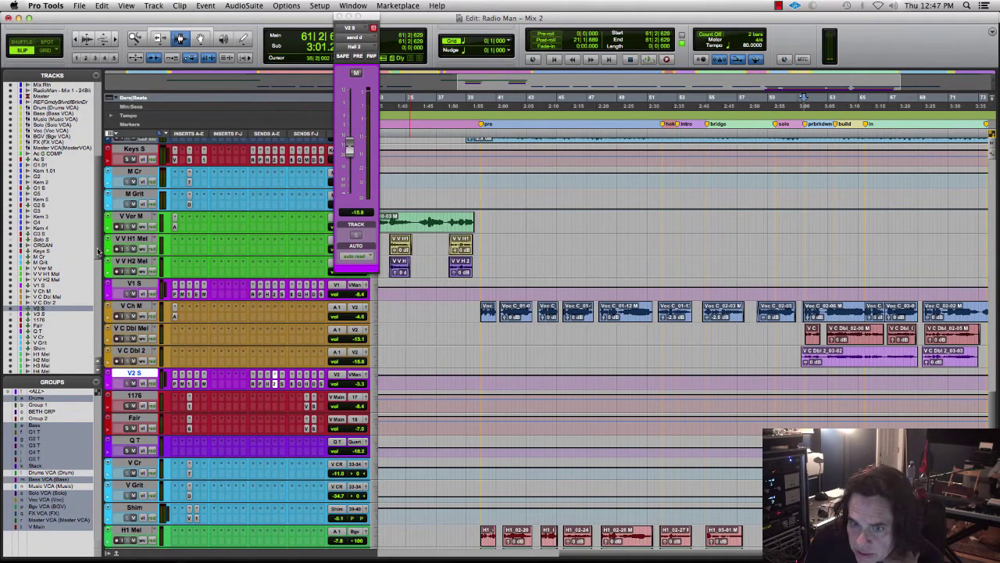
right_click(52, 314)
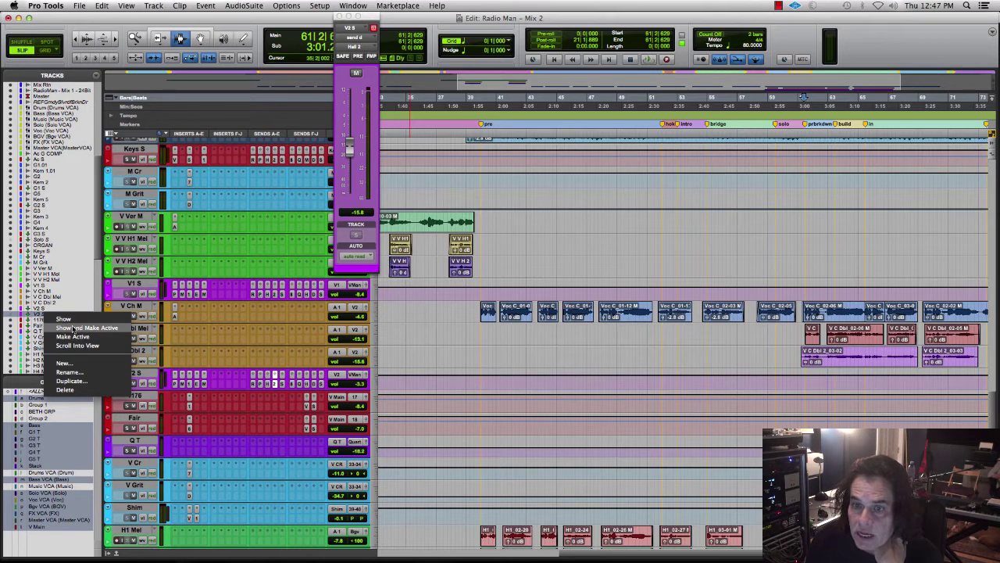
left_click(73, 328)
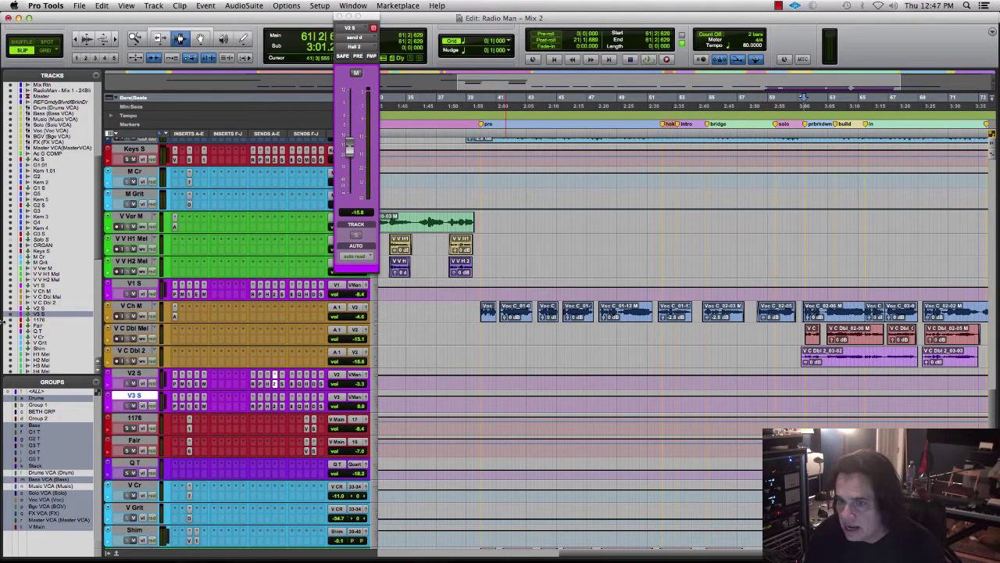
Create a new audio track below V2 S and name it V BR.
left_click(141, 376)
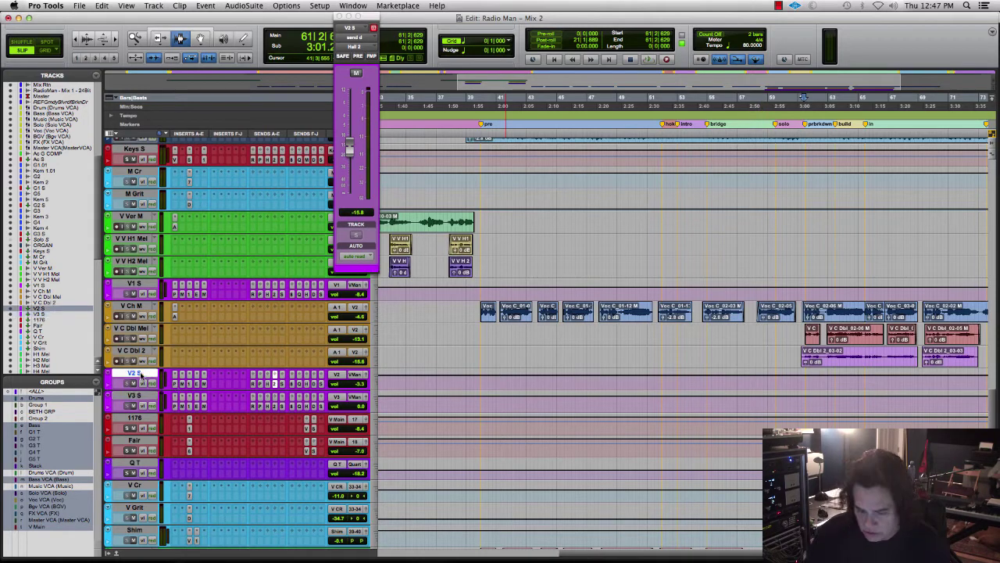
key("super+shift+n")
key("Return")
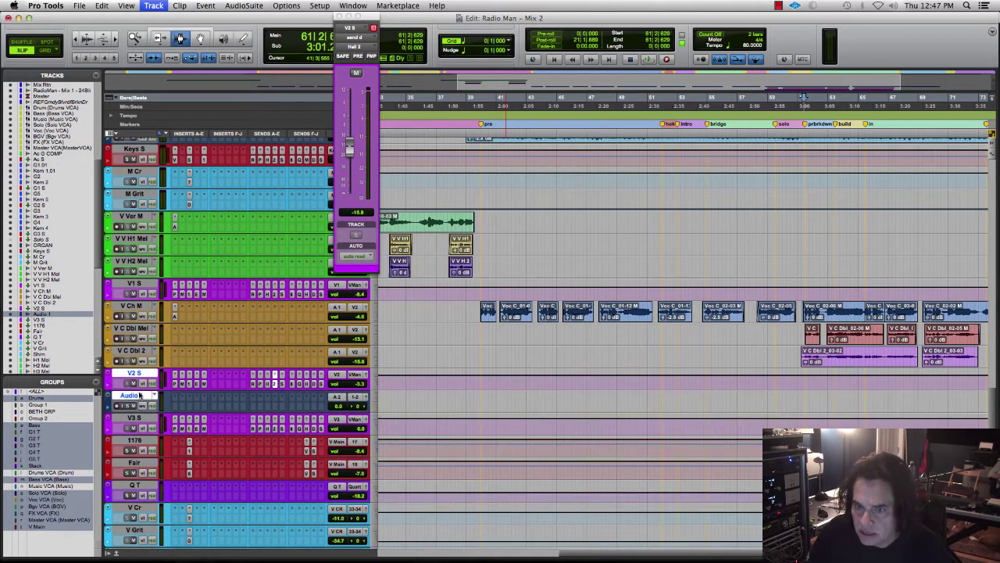
double_click(137, 396)
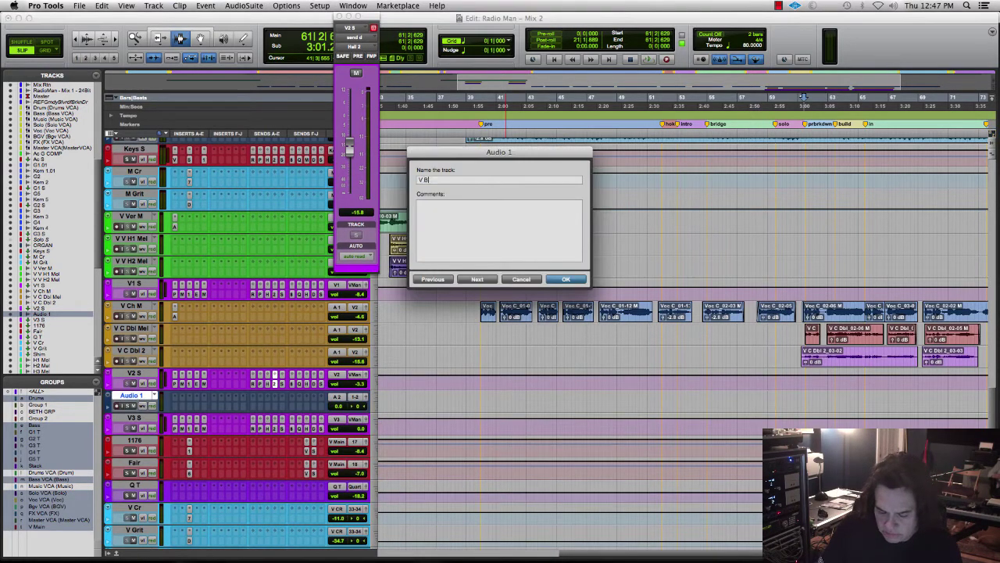
key("Return")
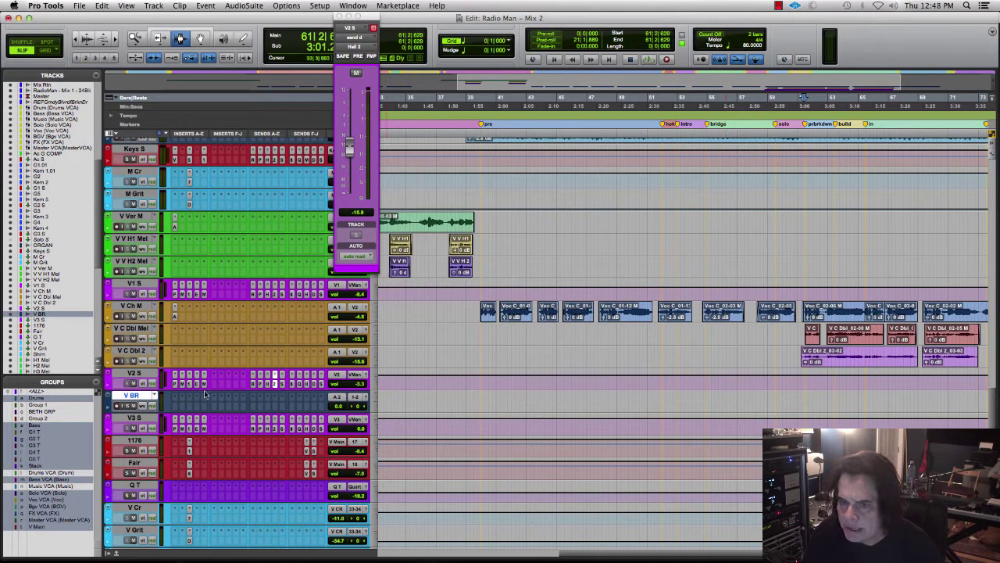
Place the V BR track below V Ch M and move the bridge clips Voc C_02-03 and Voc C_02-05 onto it in Grid mode.
left_click_drag(139, 396, 137, 328)
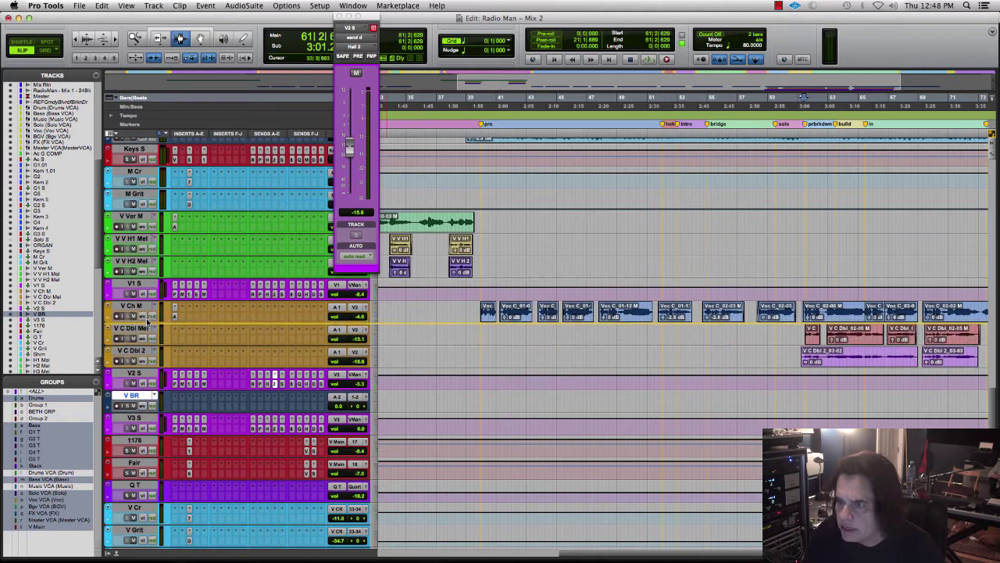
left_click(726, 311)
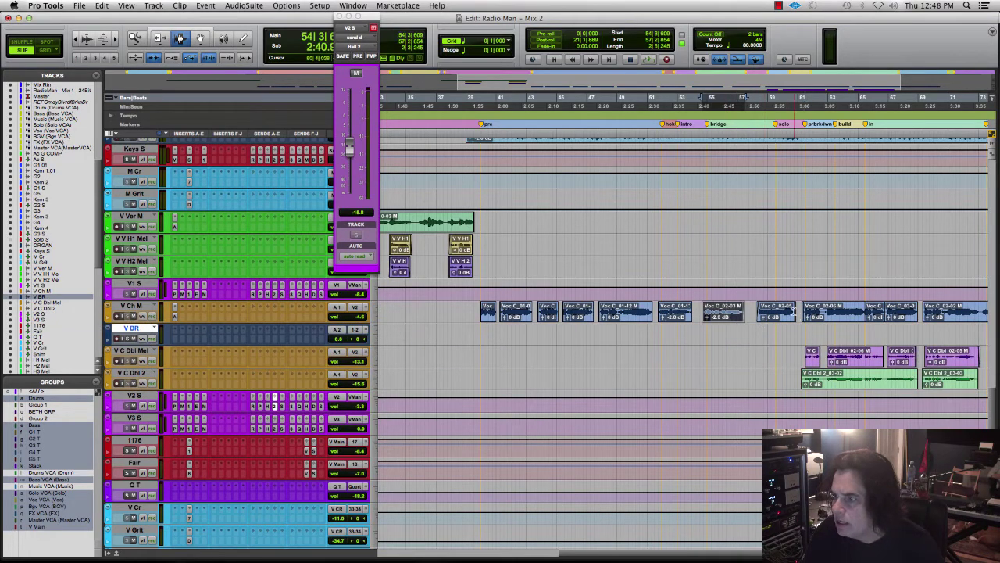
left_click(783, 312, "shift")
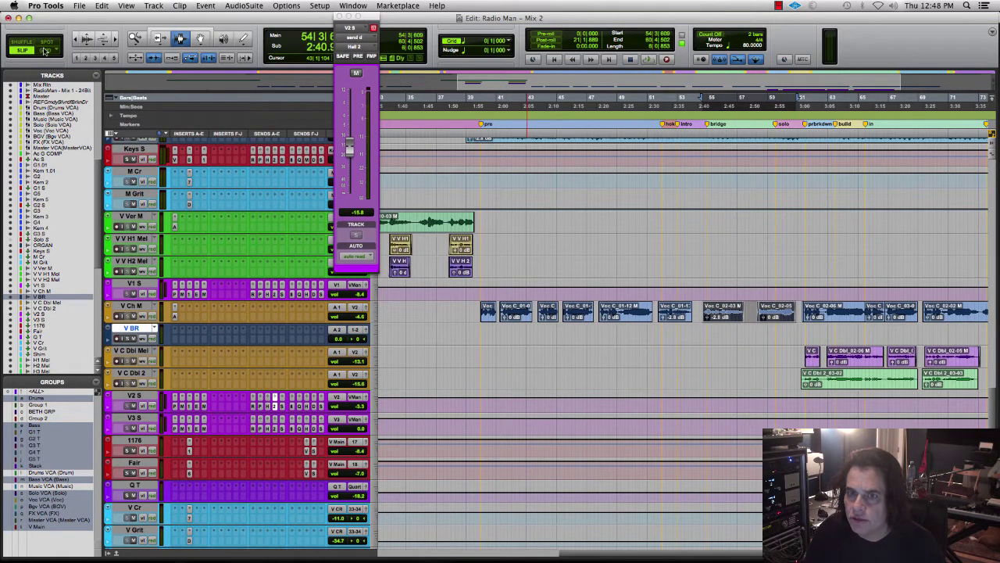
left_click(46, 50)
left_click(202, 38)
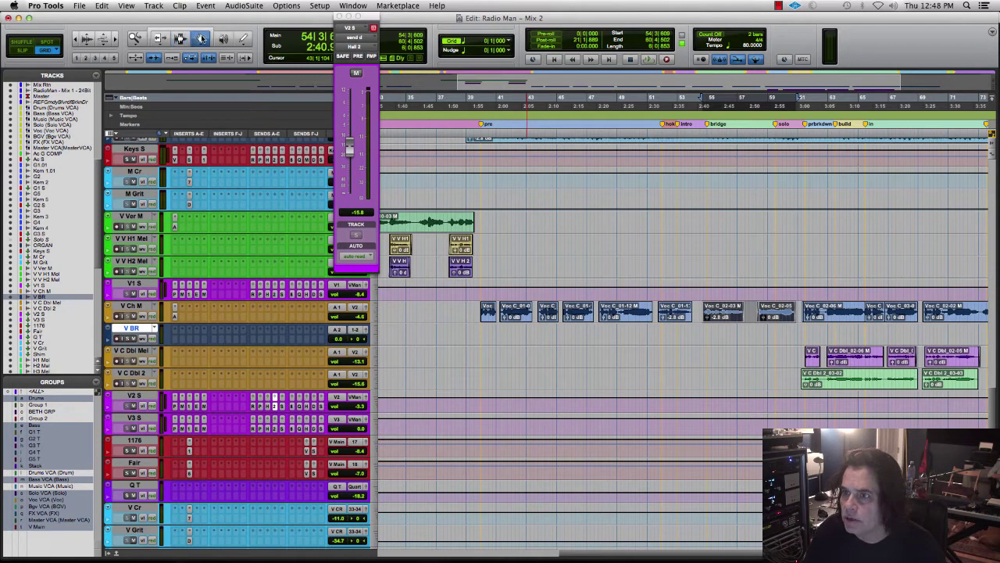
left_click_drag(720, 322, 714, 356)
Route the V BR output to the V3 (Mono) bus in the Mix window and move the track between V2 S and V3 S.
key("super+equal")
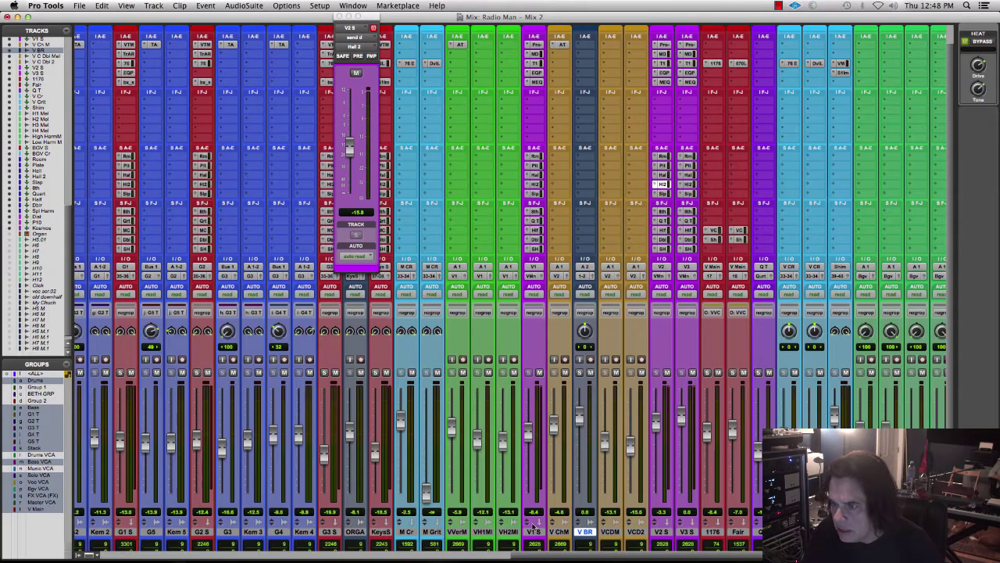
left_click(585, 278)
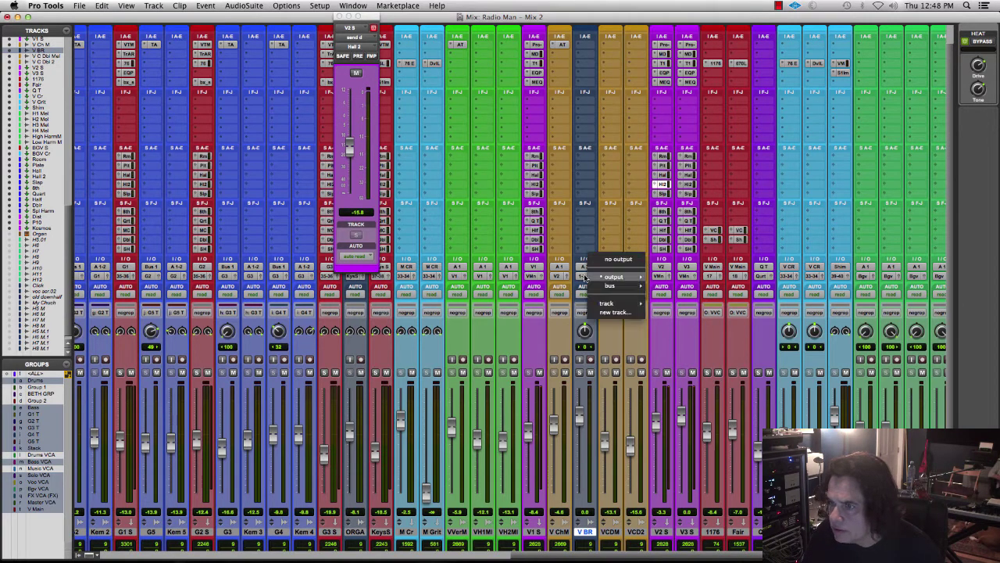
mouse_move(617, 285)
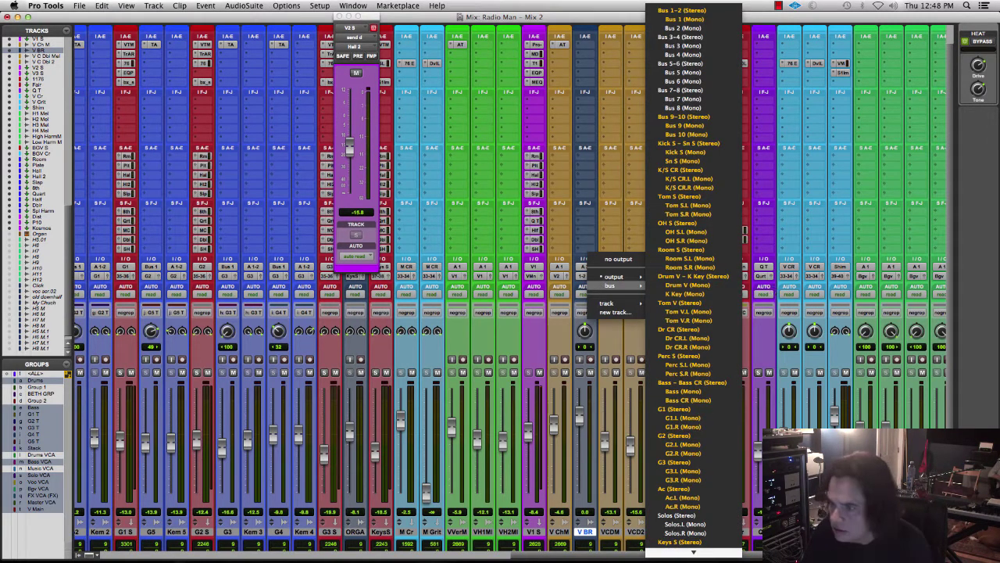
scroll(681, 469, "down", 5)
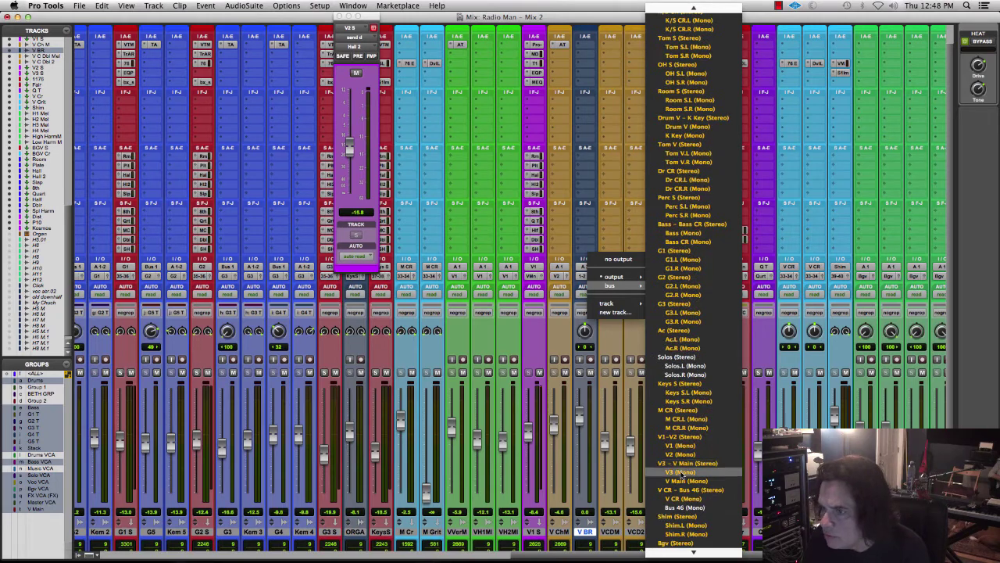
left_click(682, 473)
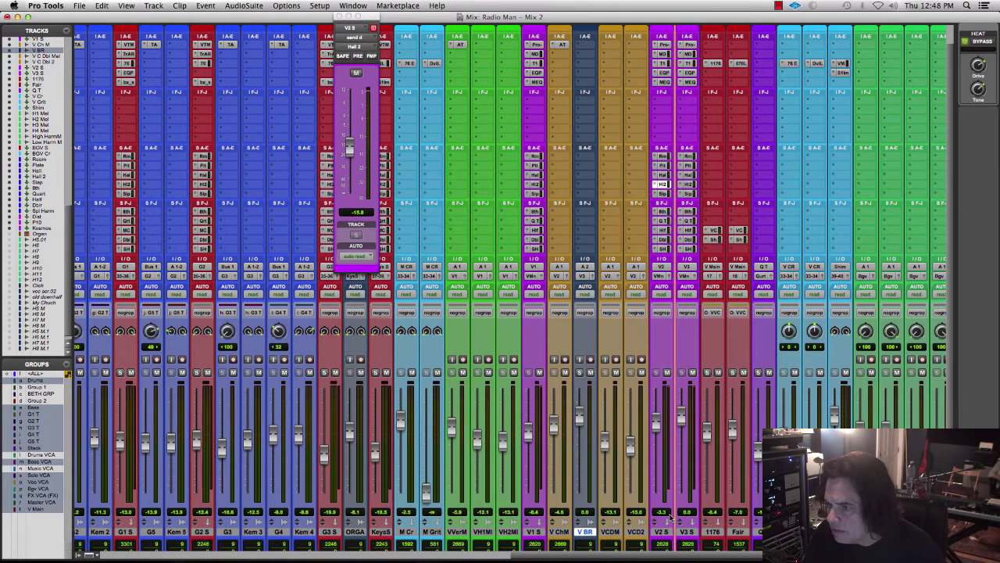
left_click_drag(670, 518, 657, 533)
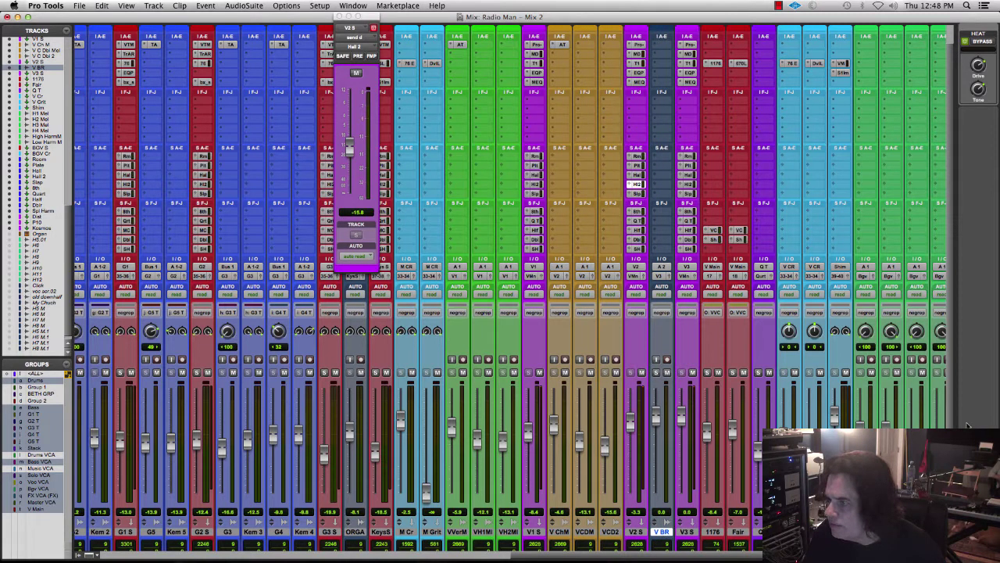
Colour the V BR track bright green and move the colour palette out of the way.
scroll(685, 539, "down", 3)
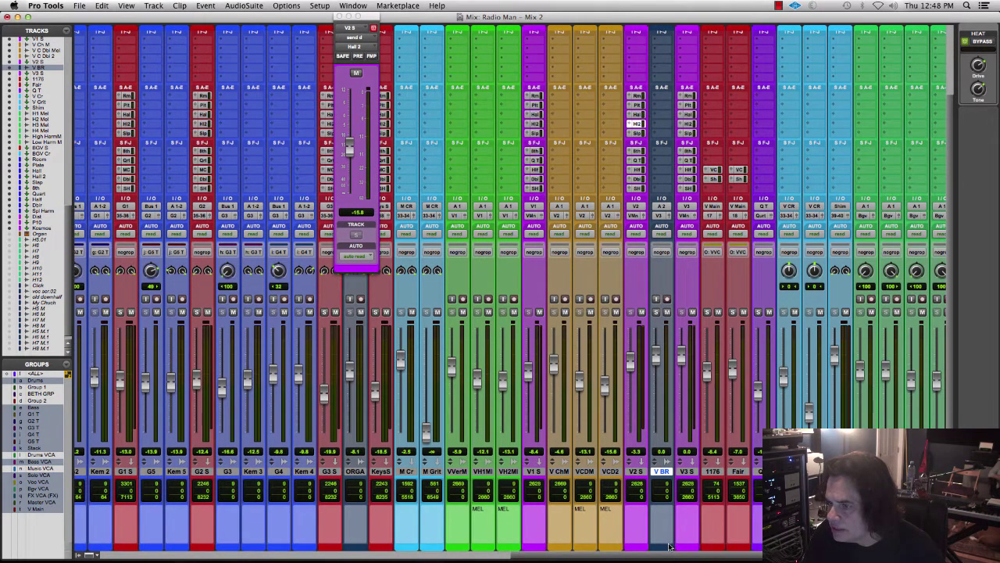
double_click(667, 549)
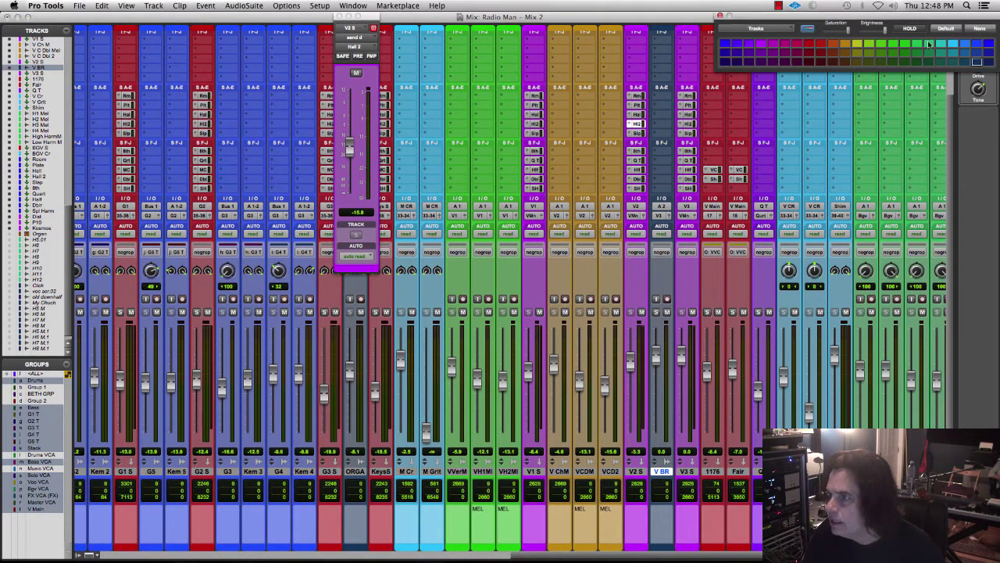
left_click(906, 45)
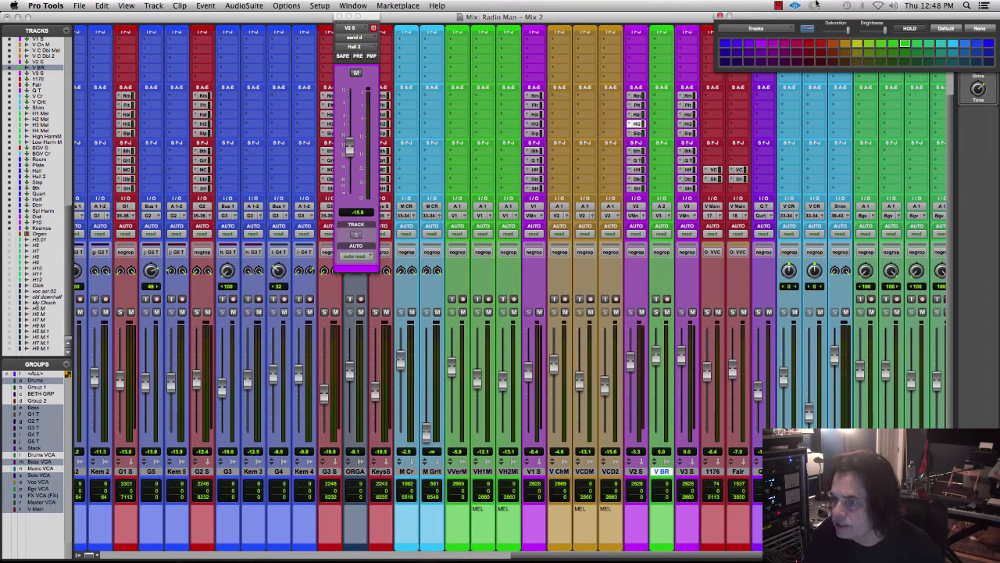
left_click_drag(767, 20, 999, 19)
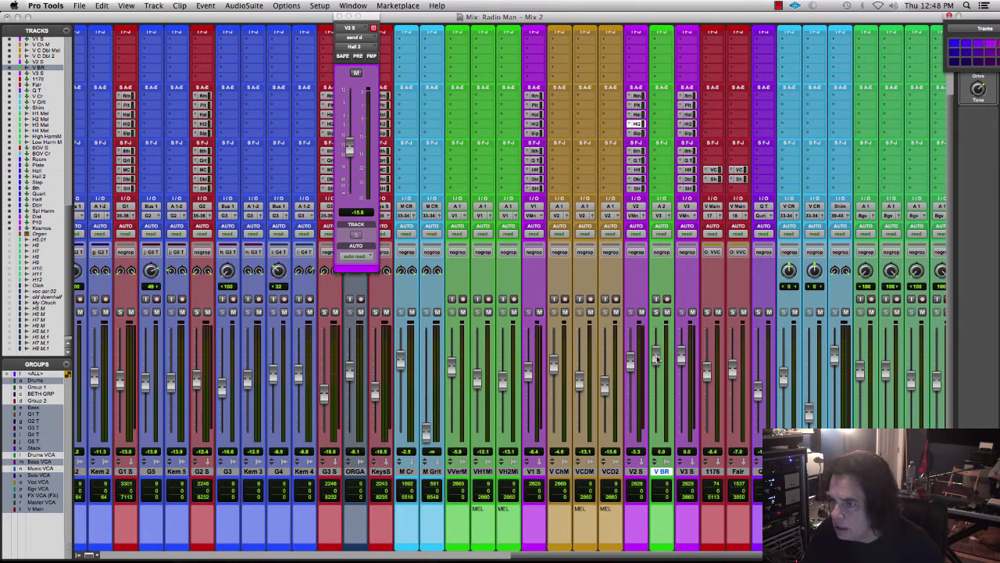
Lower the V BR track's volume to -4.9 dB.
mouse_move(657, 359)
left_mouse_down()
mouse_move(657, 373)
mouse_move(661, 348)
left_mouse_up()
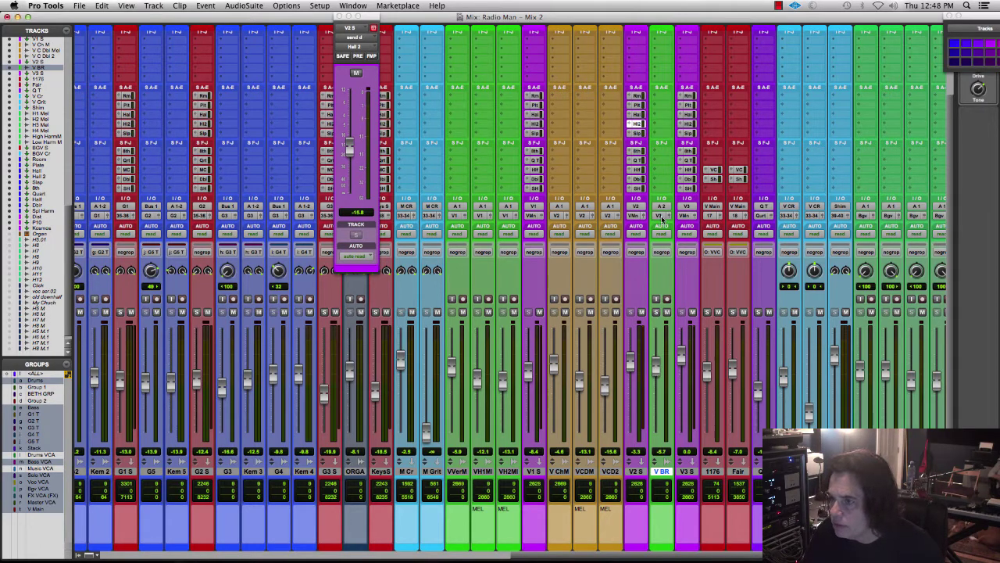
scroll(836, 286, "up", 5)
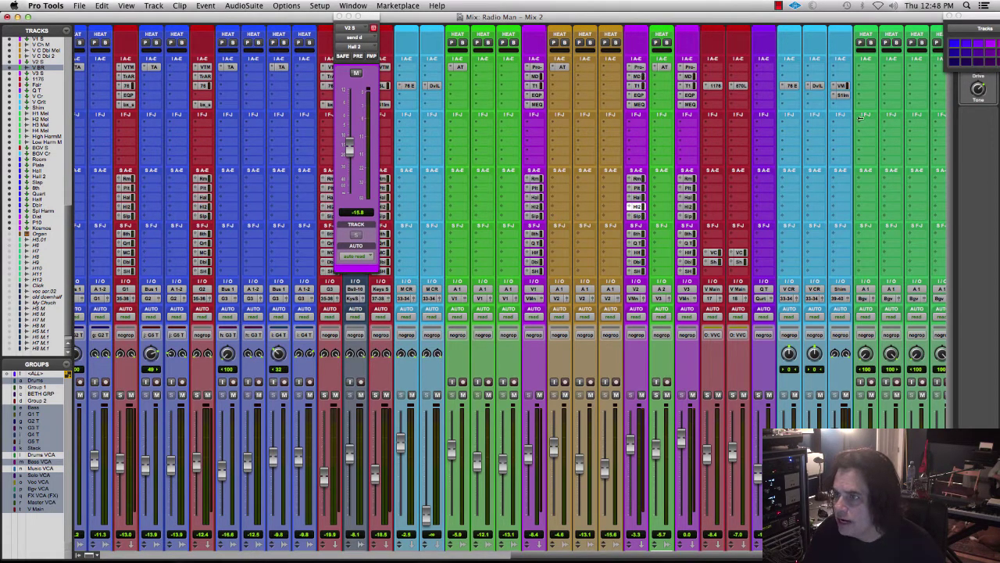
scroll(950, 190, "down", 2)
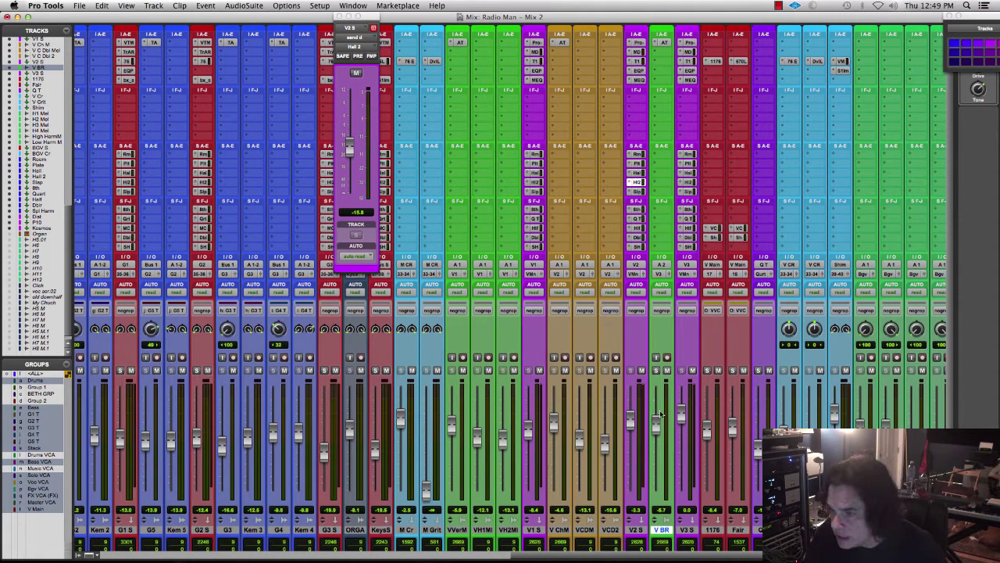
left_click_drag(656, 422, 655, 421)
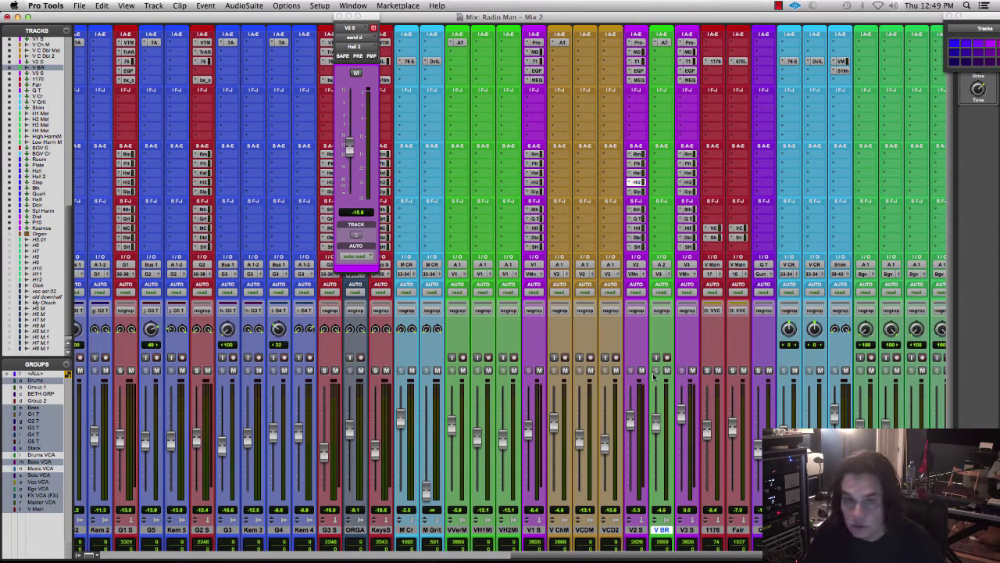
Play the song from just before the intro marker ahead of the bridge and lower the V3 S volume to -2.7 dB.
key("super+equal")
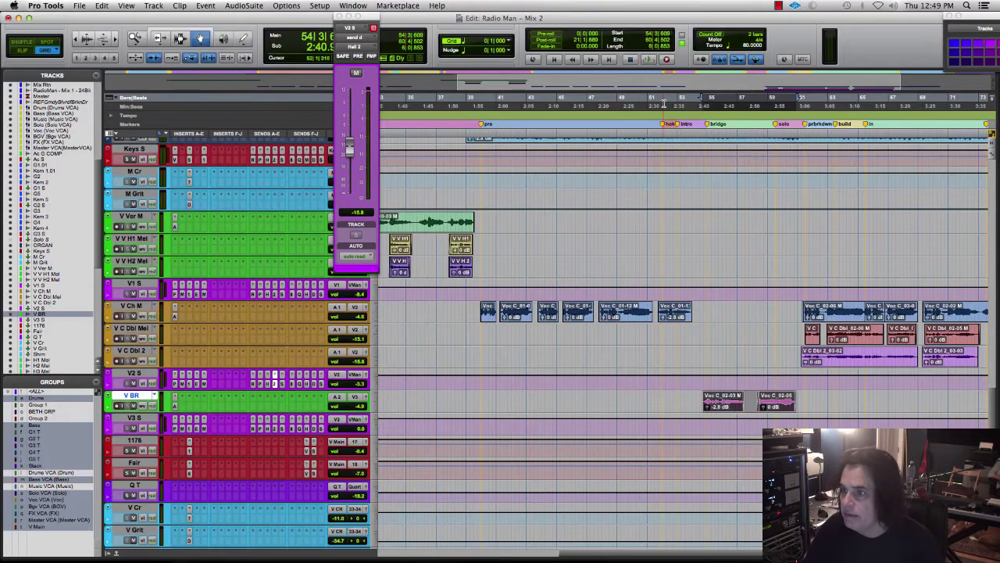
left_click(674, 128)
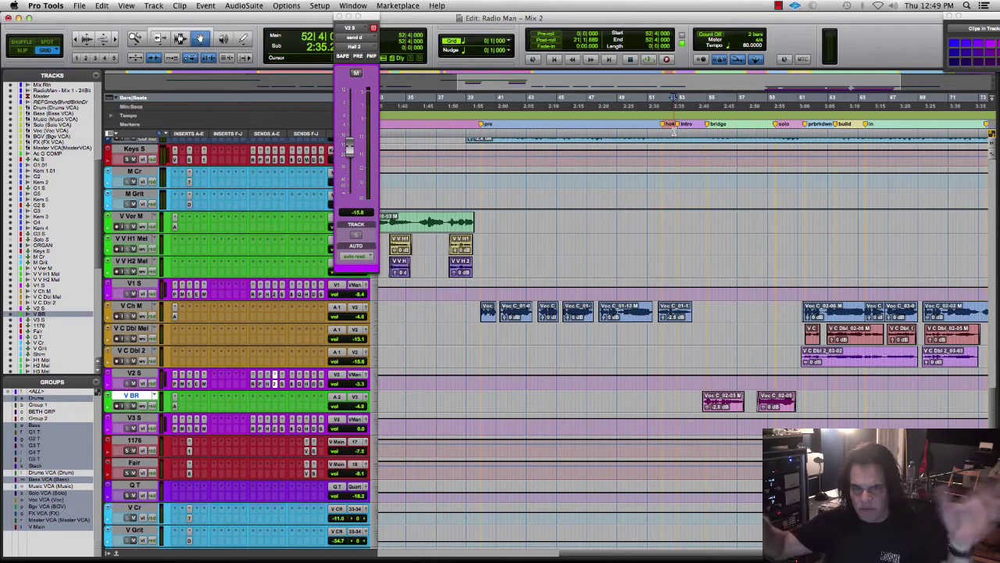
key("space")
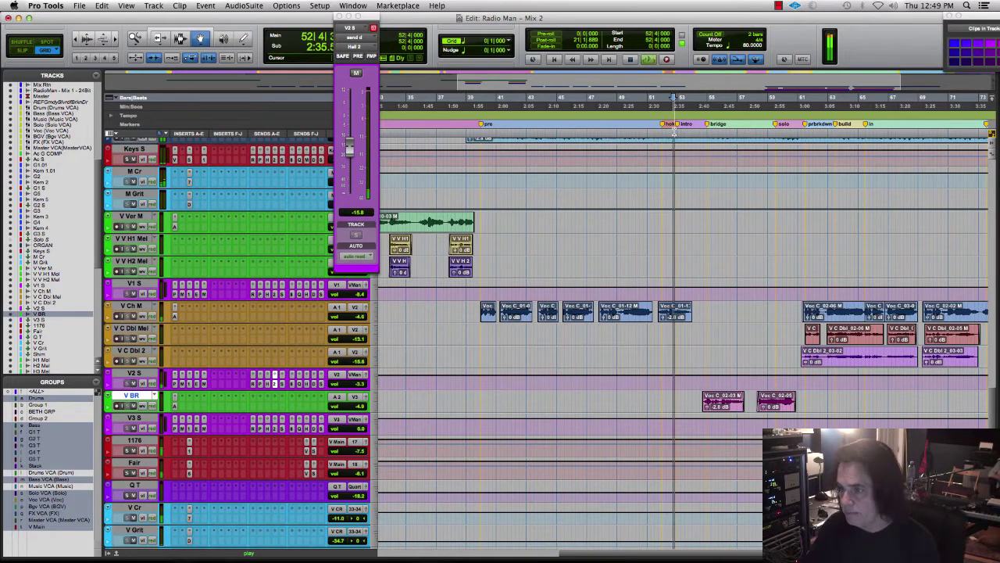
key("super+equal")
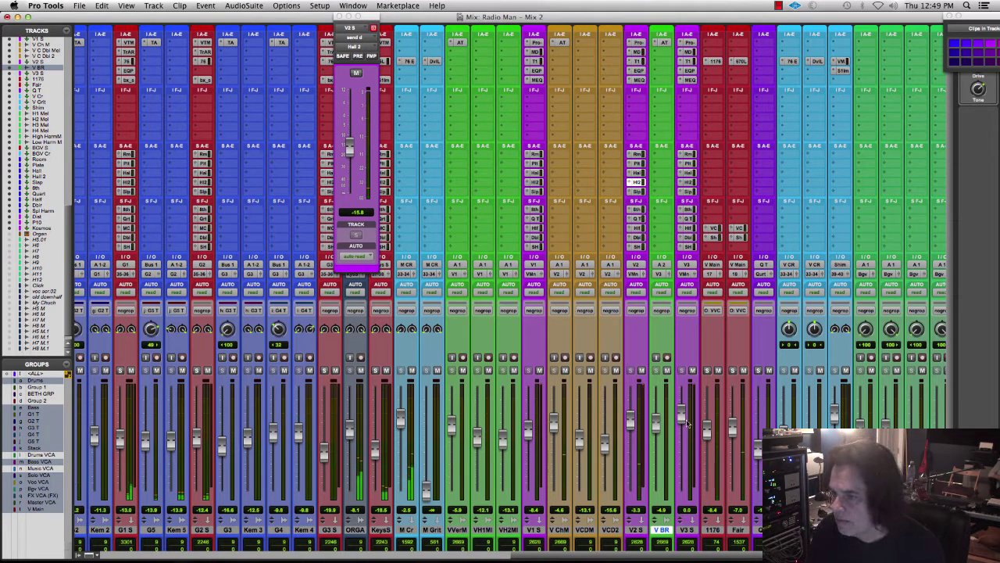
left_click_drag(682, 423, 683, 428)
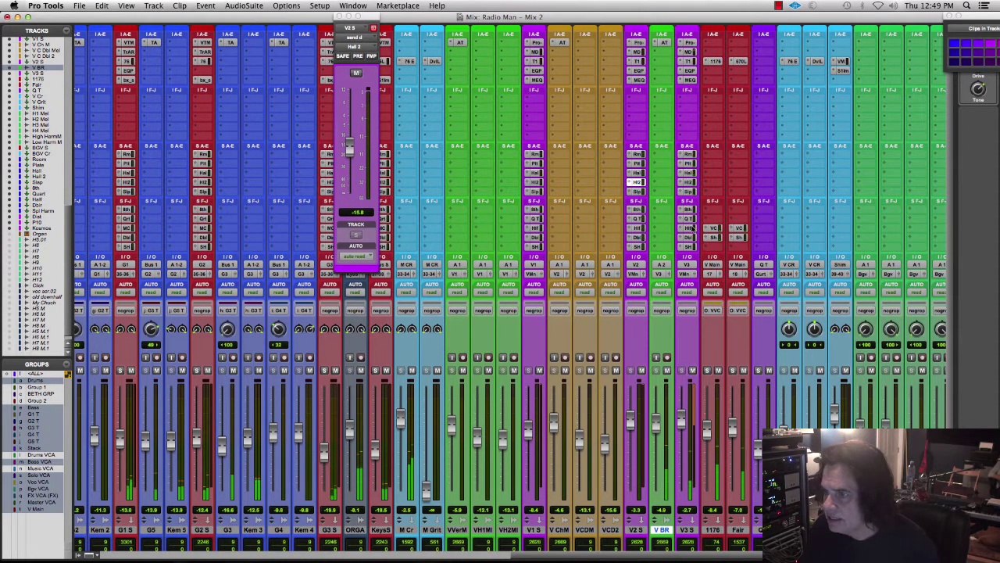
Set the V3 S Half send to -38.8 dB and its Q T send to 0.0 dB.
left_click(688, 228)
left_click(350, 184, "alt")
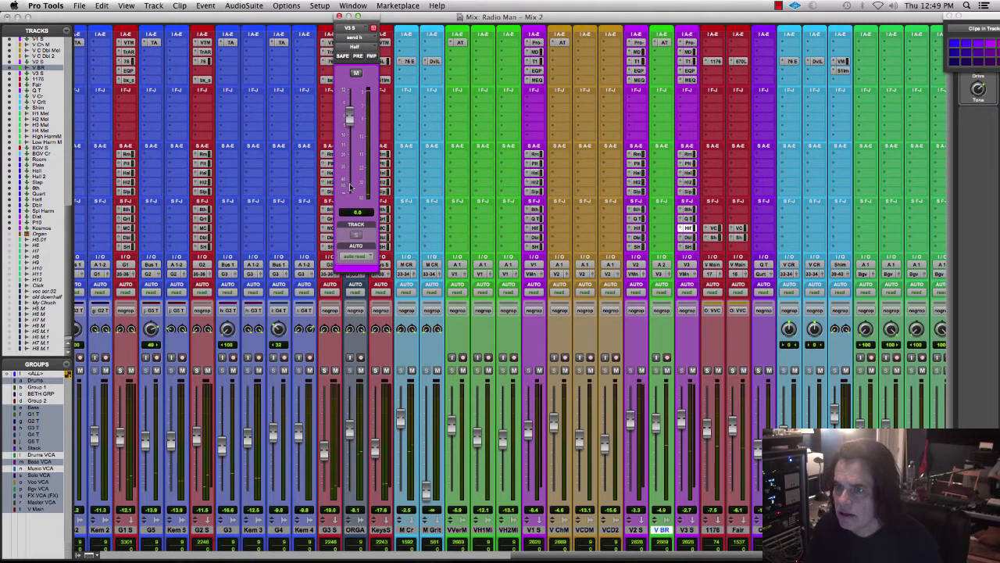
key("super+equal")
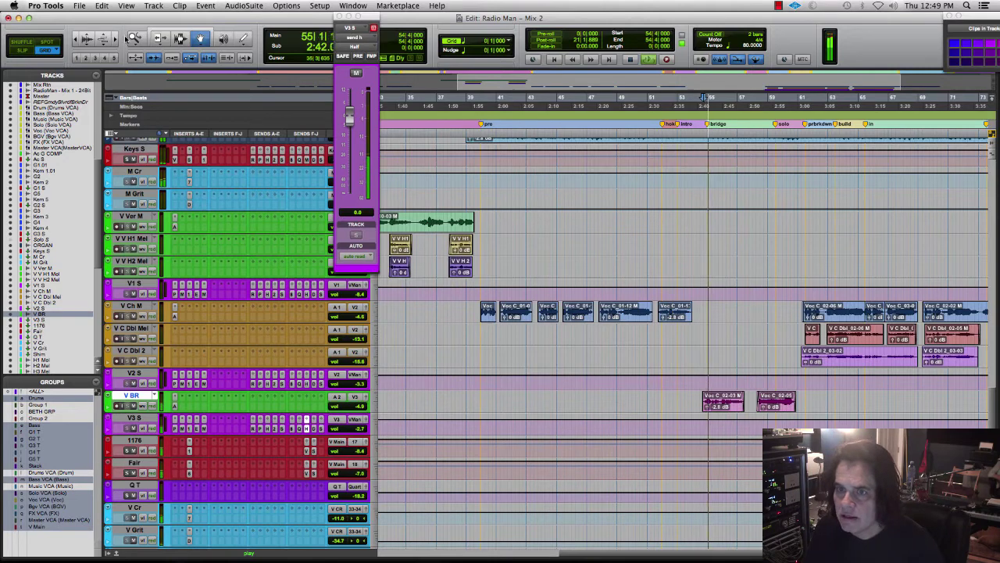
key("super+equal")
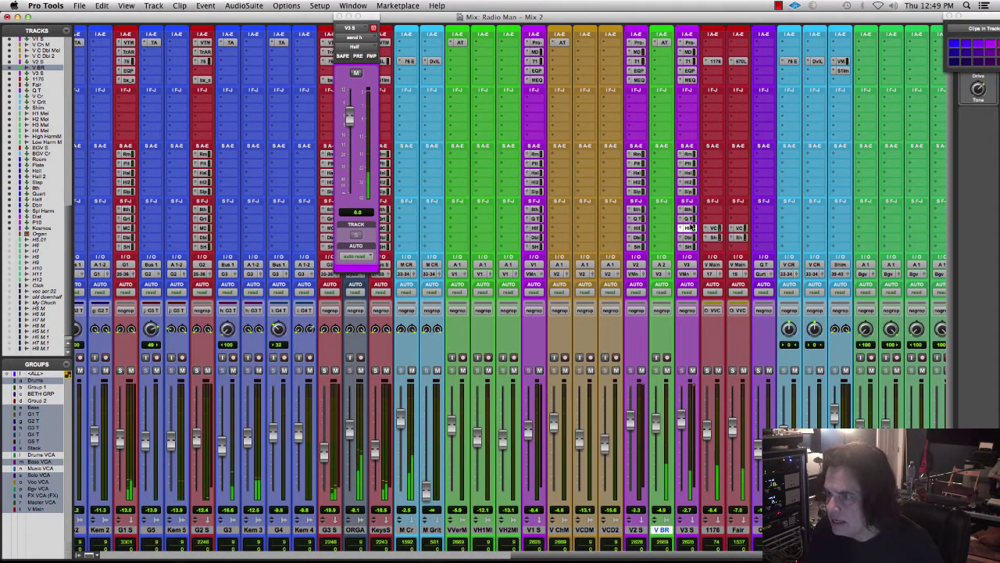
left_click_drag(349, 116, 348, 181)
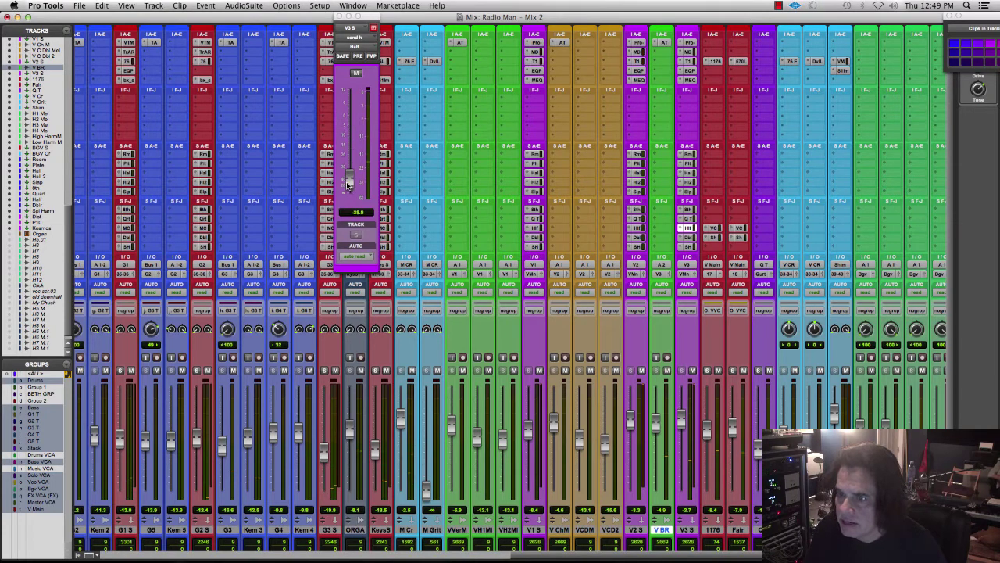
left_click(686, 220)
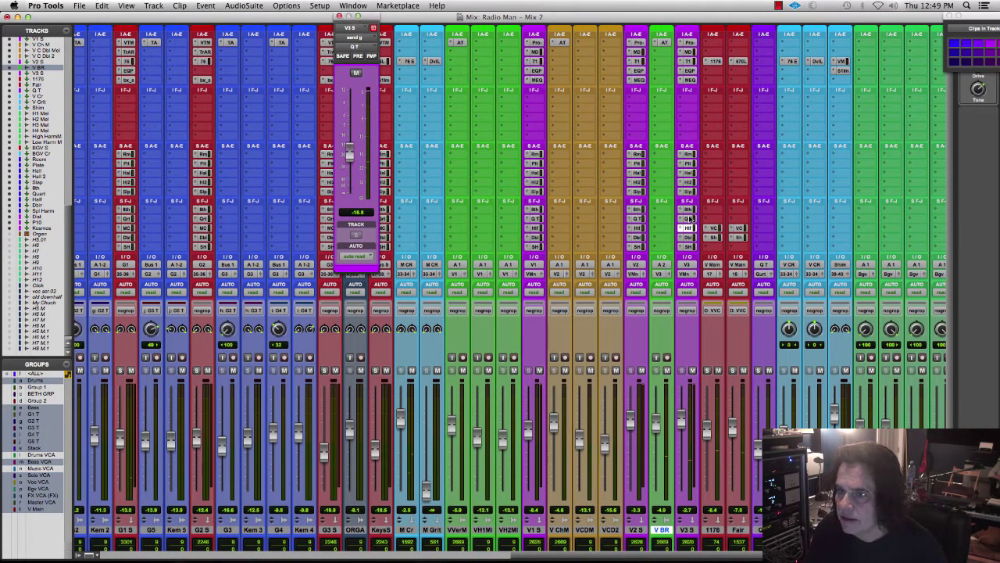
left_click(350, 153, "alt")
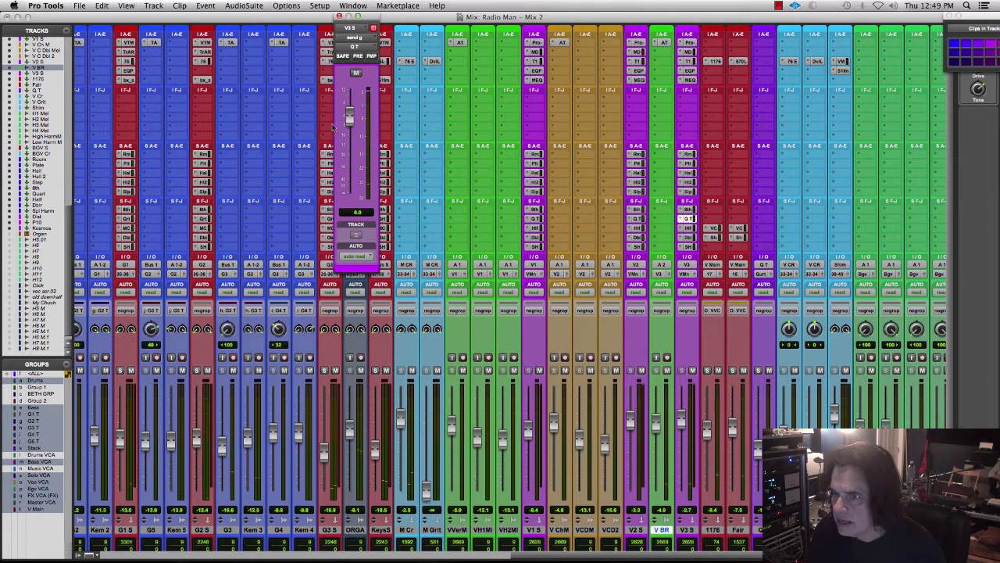
left_click(636, 182)
left_click(637, 246)
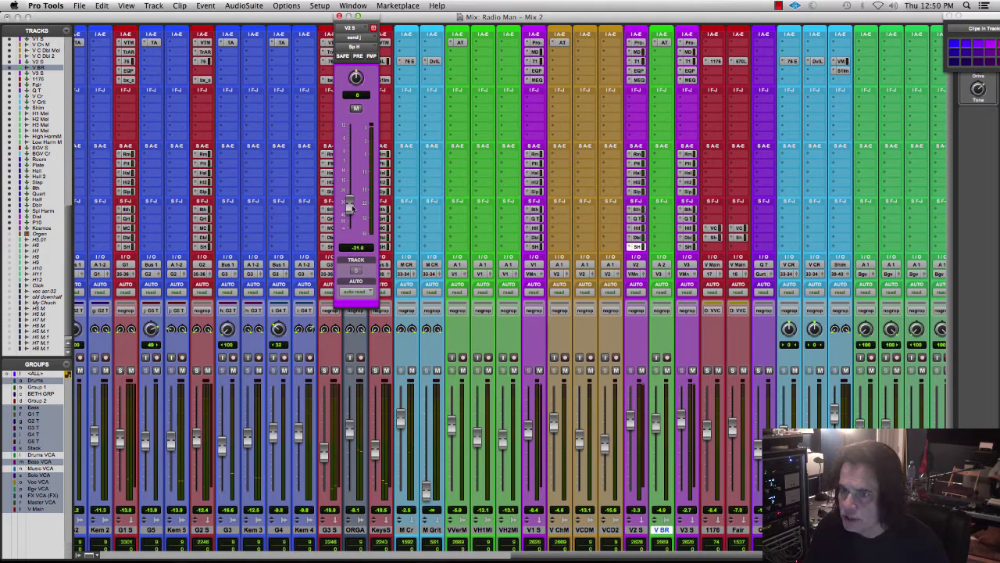
left_click_drag(352, 207, 351, 178)
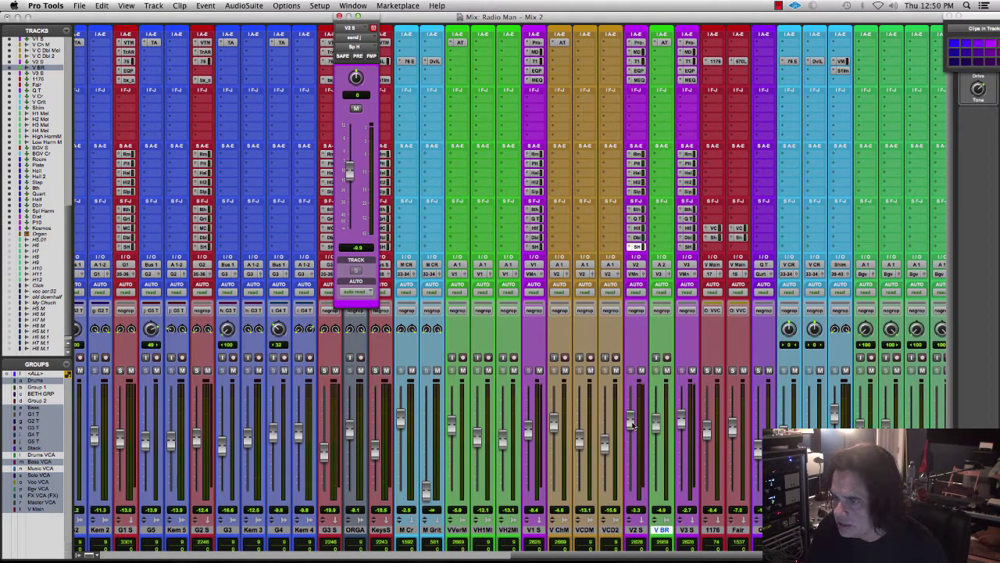
left_click_drag(632, 426, 633, 430)
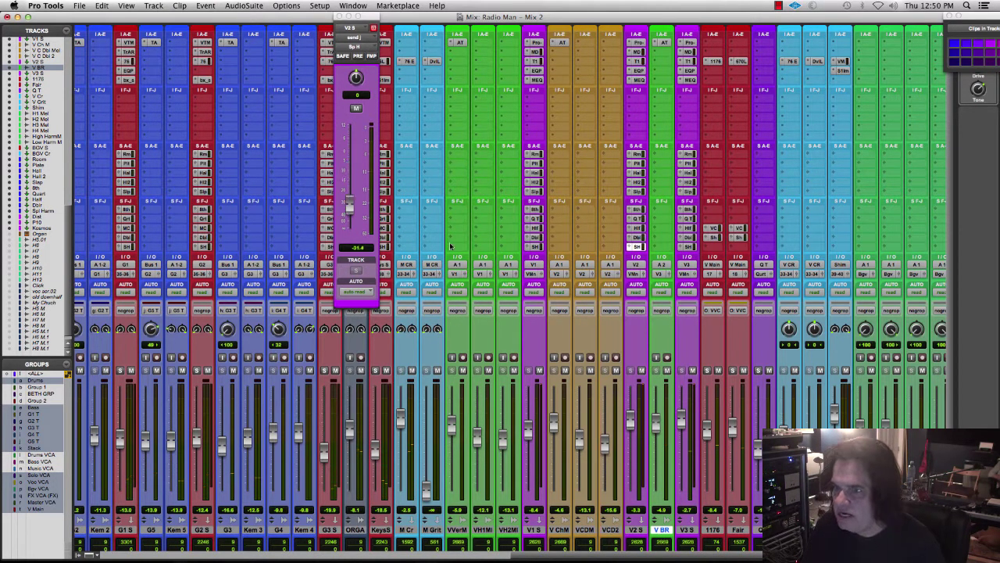
Raise the V3 S Sp H send to -13.7 dB and trim the V3 S volume to -2.8 dB.
left_click(688, 247)
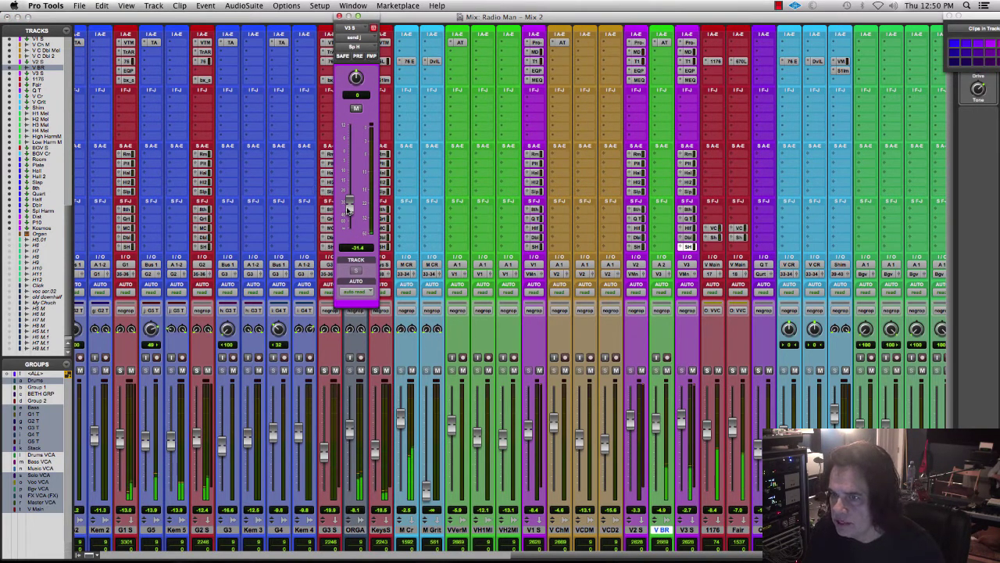
left_click_drag(349, 205, 349, 172)
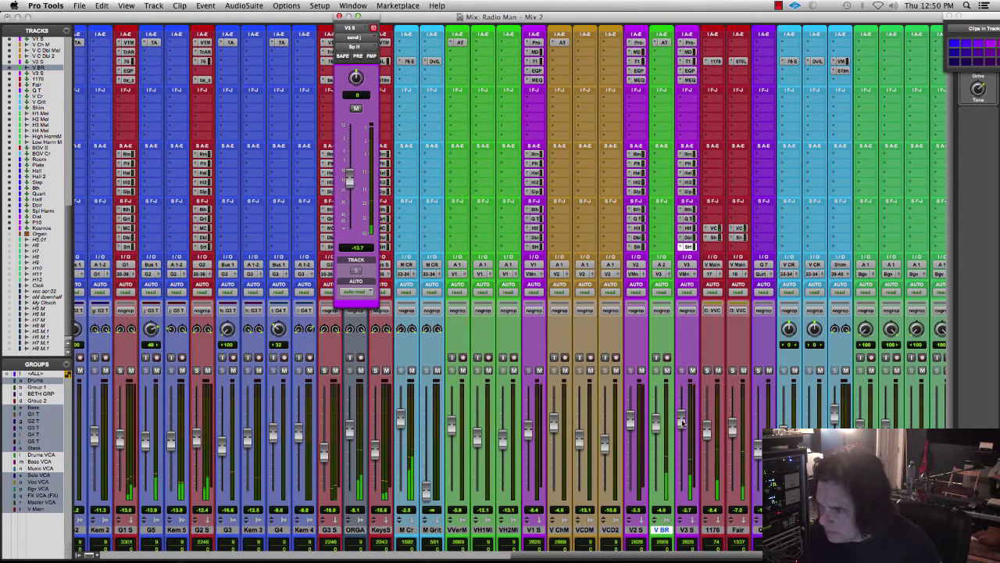
left_click_drag(681, 420, 681, 420)
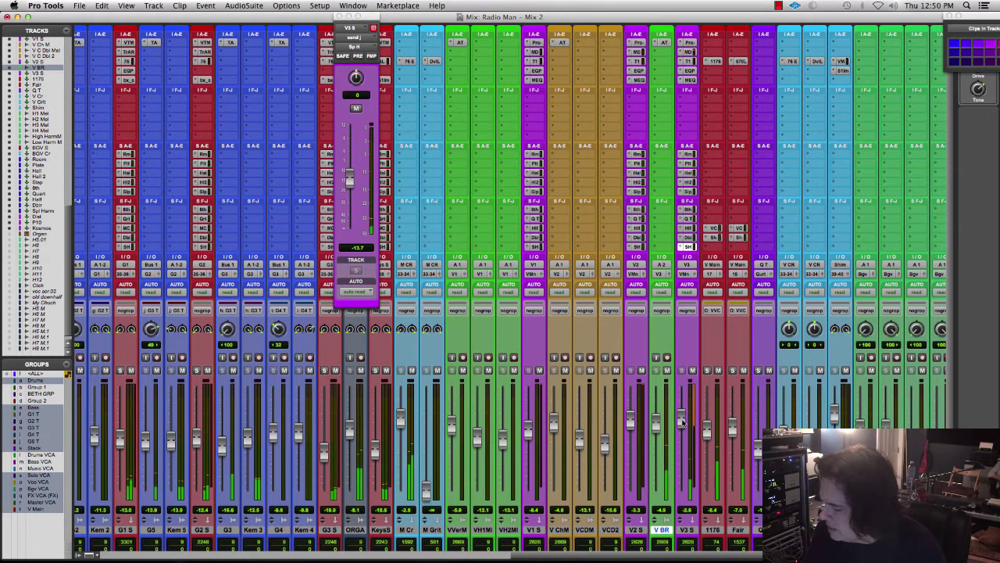
Reduce the air gain slightly in the V3 S Maag EQ4, and check its Pultec EQP-1A settings.
left_click(688, 80)
left_click(695, 157)
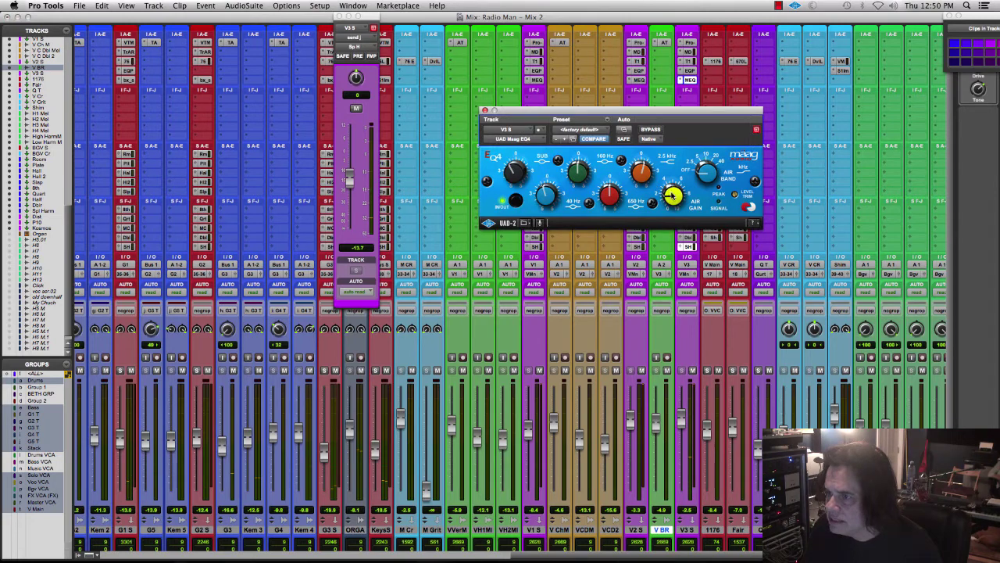
left_click_drag(671, 197, 669, 199)
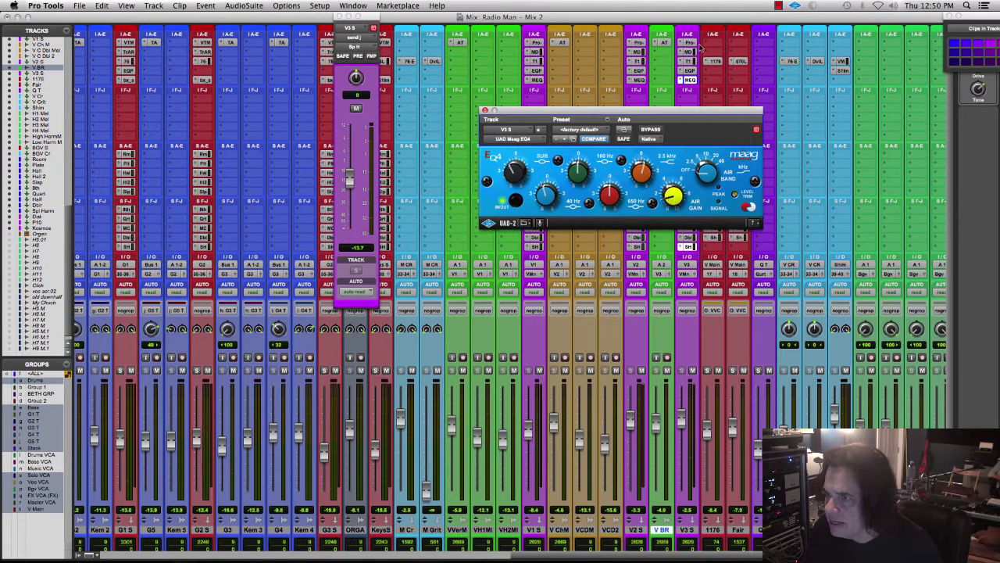
left_click(689, 71)
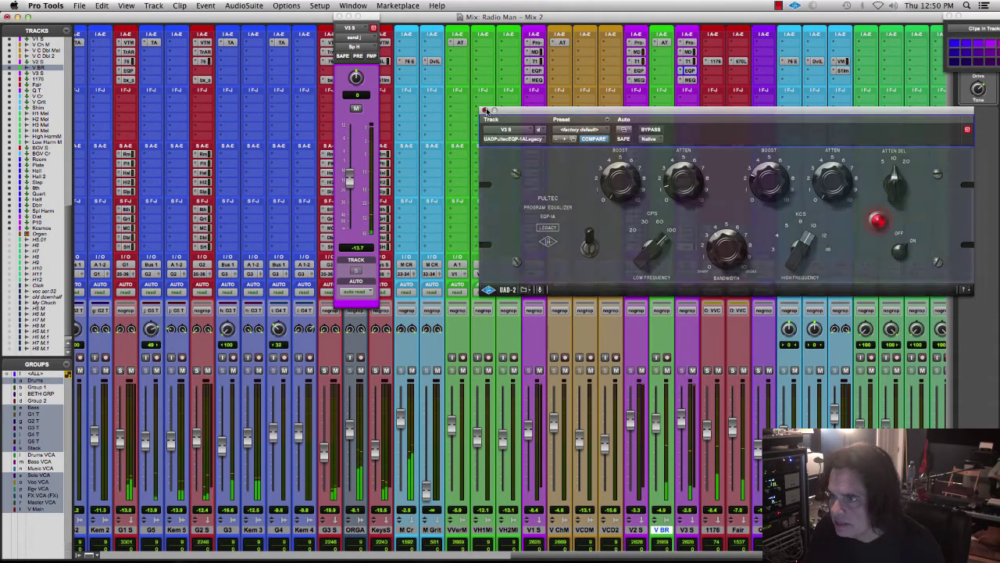
left_click(485, 111)
Raise the V3 S Plate send to -12.8 dB and its Hall send to -7.5 dB.
left_click(686, 164)
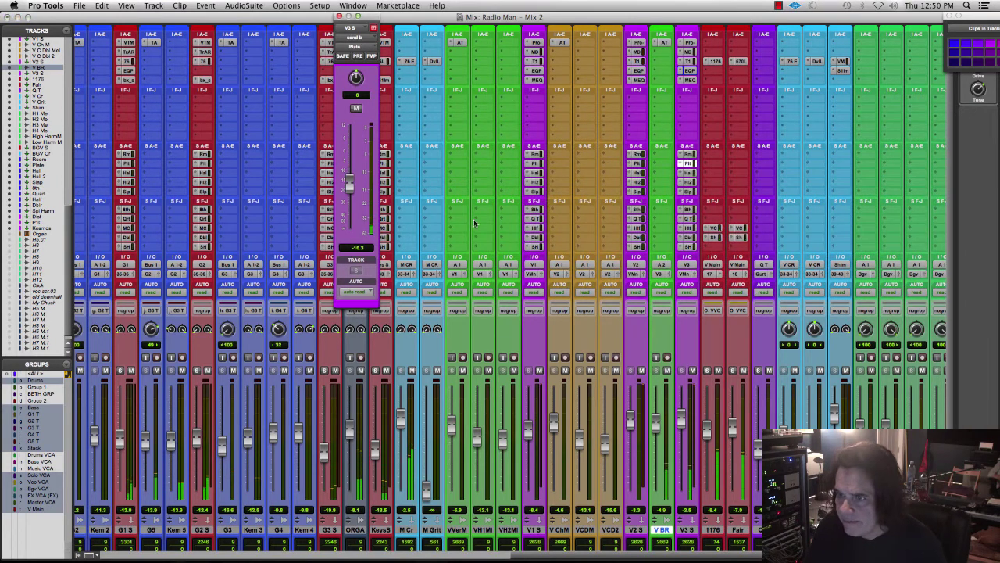
left_click(350, 185, "alt")
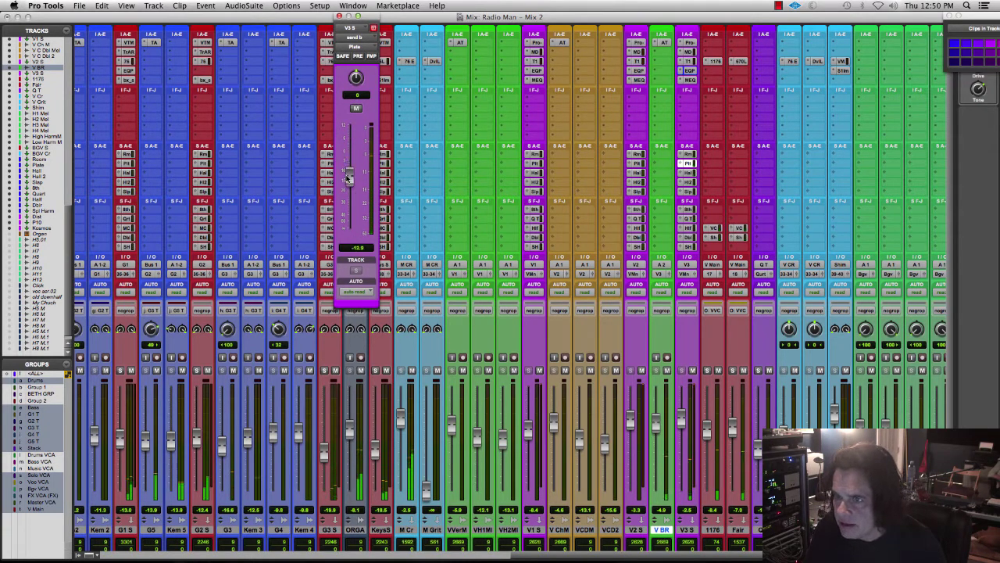
left_click(687, 173)
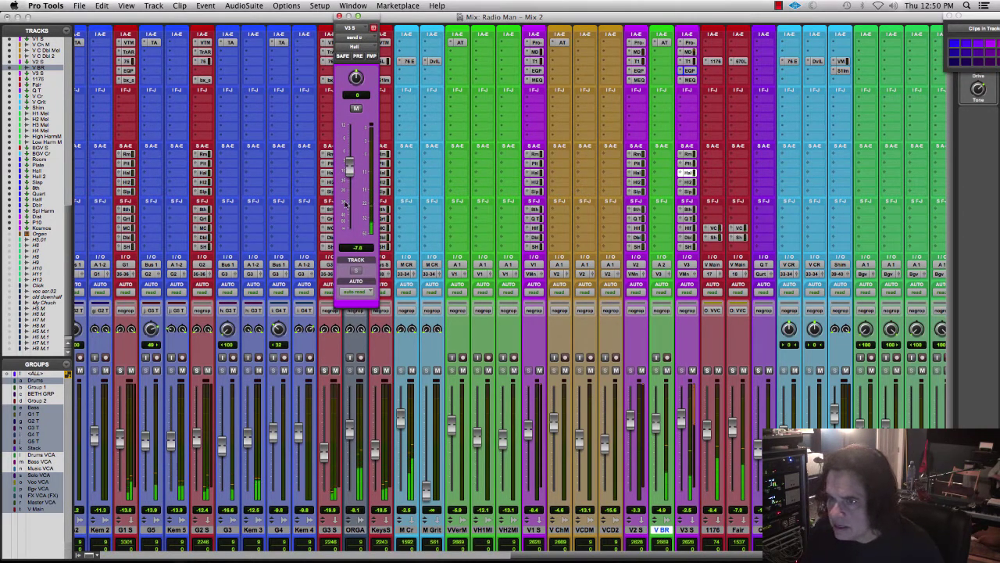
left_click_drag(350, 168, 350, 165)
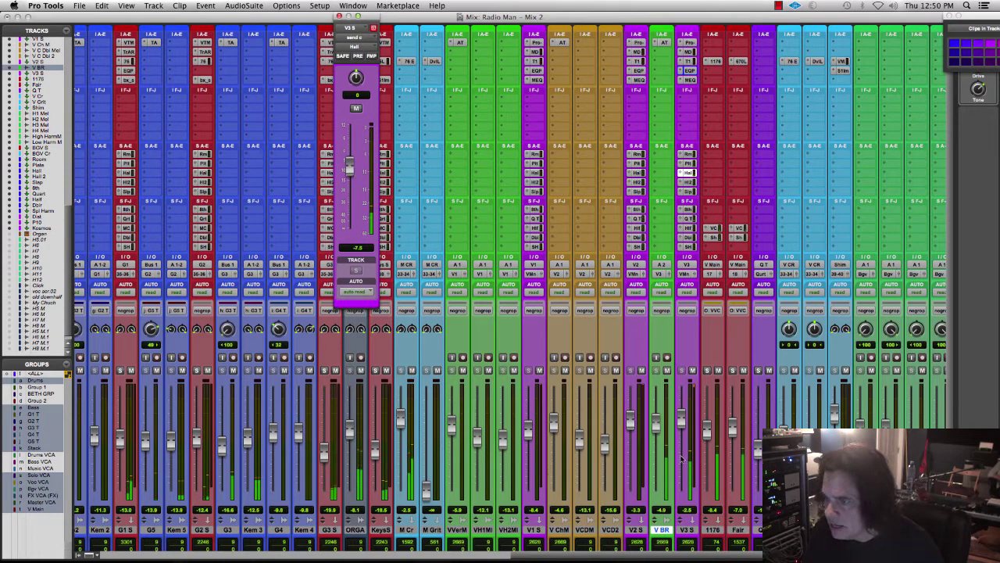
Lower the V3 S volume to about -4 dB and raise its Dbl send to -14.2 dB.
left_click(680, 427)
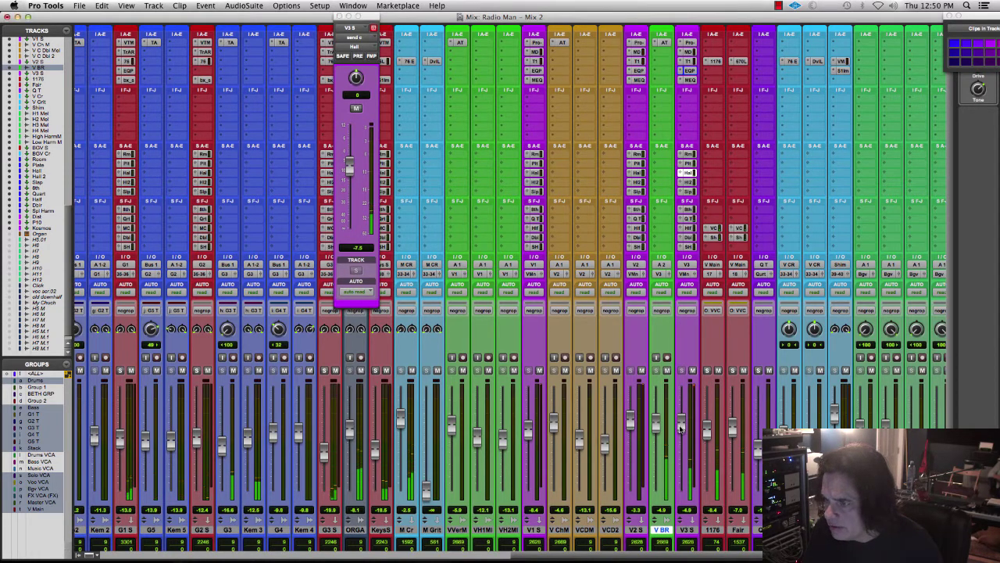
left_click(691, 237)
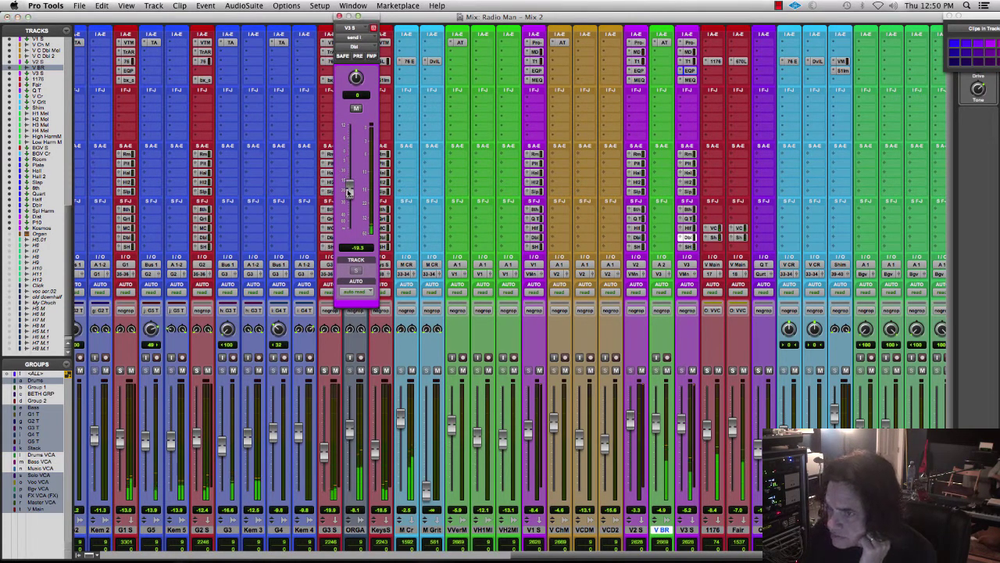
mouse_move(349, 192)
left_mouse_down()
mouse_move(349, 148)
mouse_move(350, 182)
left_mouse_up()
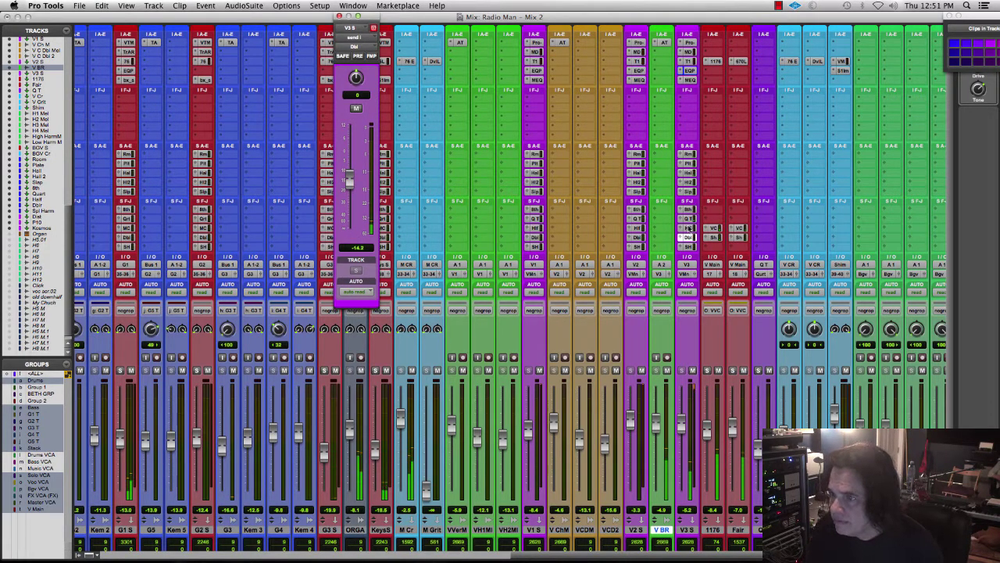
Raise the V3 S Q T send to about +6.8 dB.
left_click(687, 218)
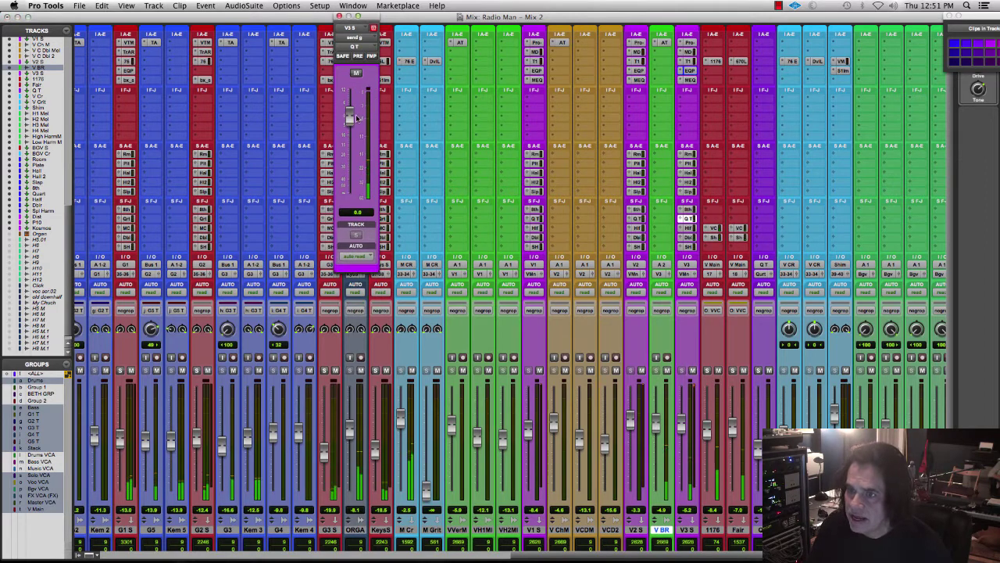
left_click_drag(351, 108, 349, 95)
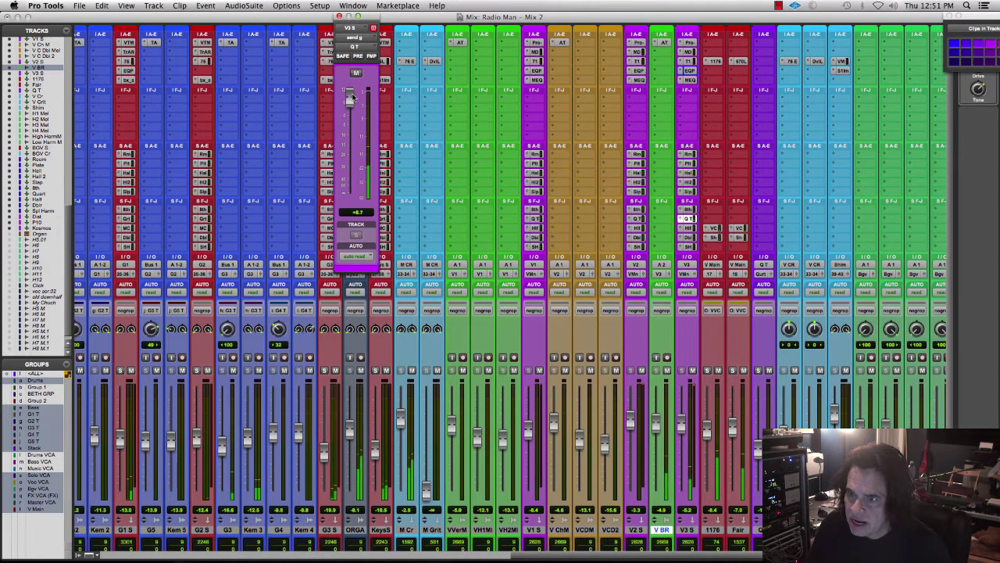
left_click_drag(351, 96, 350, 103)
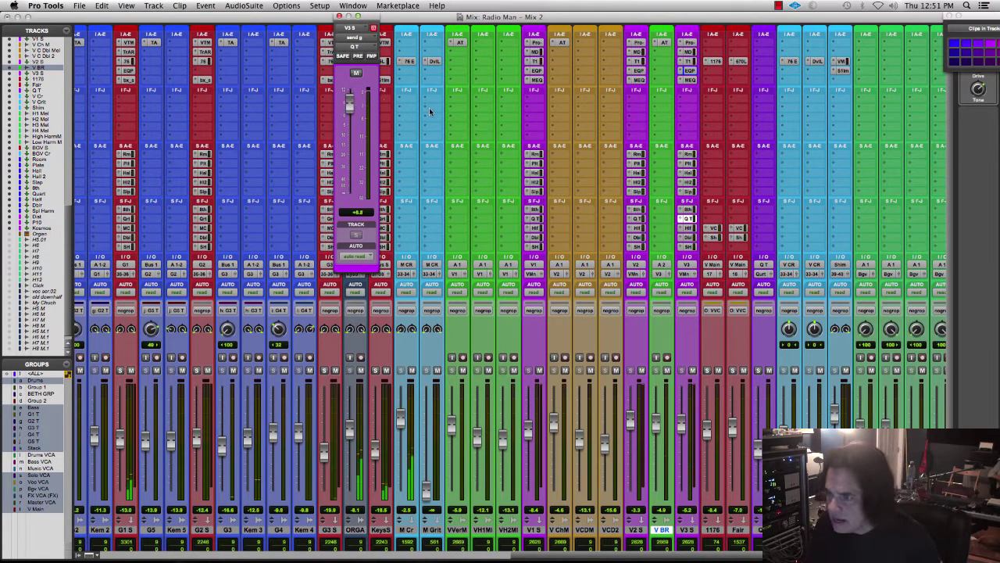
Raise the V3 S Dbl send to about -6.8 dB while replaying from just before the intro into the bridge.
left_click(686, 237)
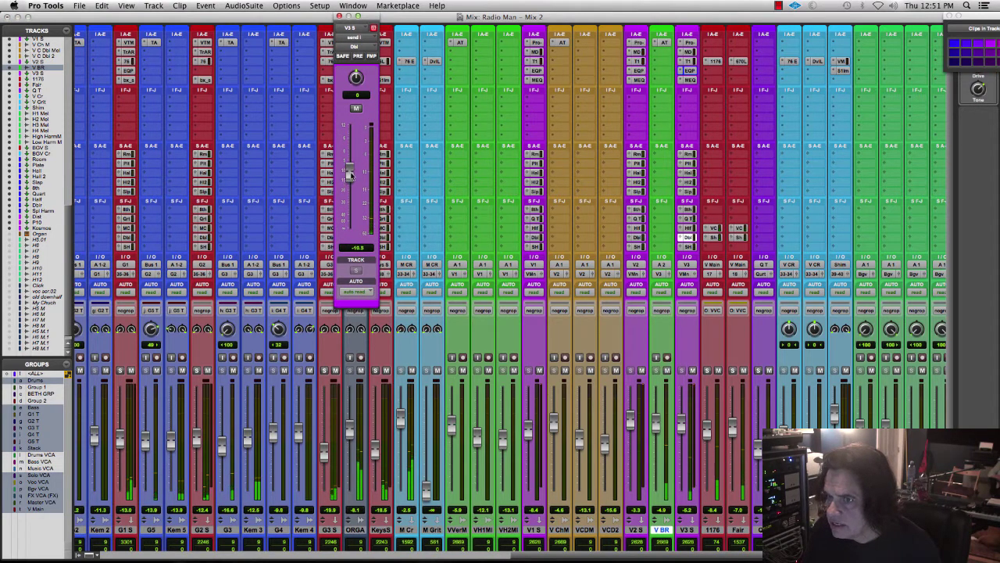
key("super+equal")
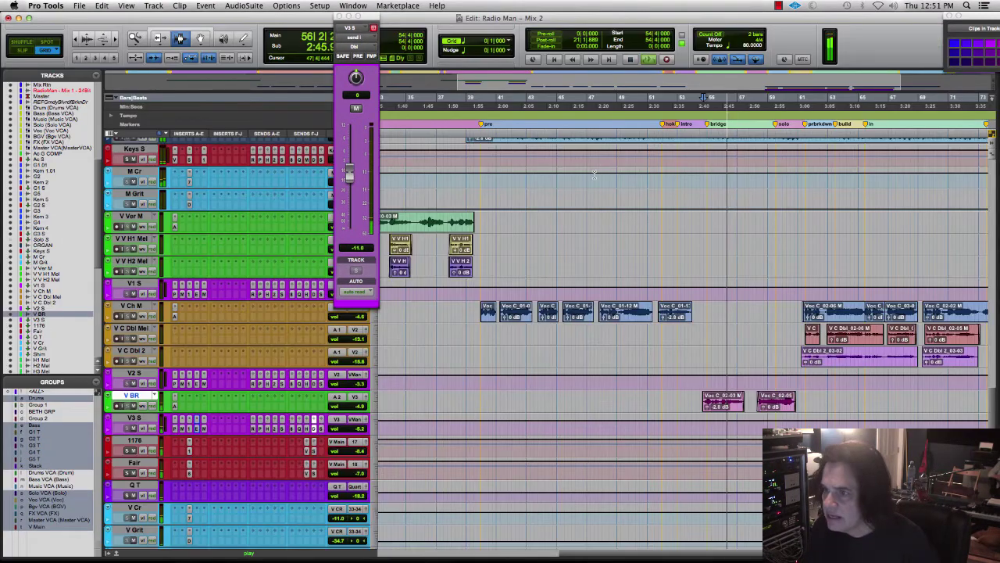
left_click(652, 135)
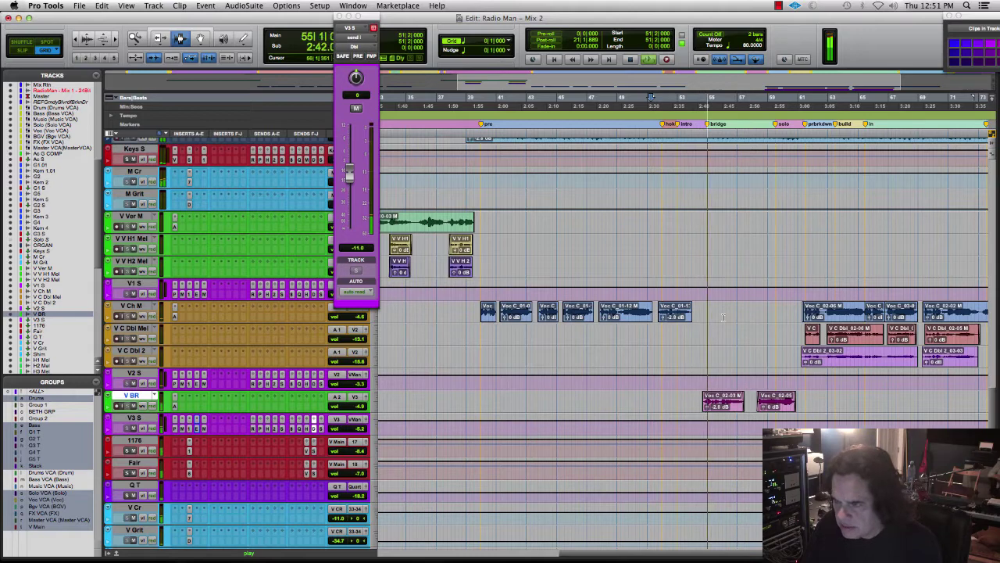
key("super+equal")
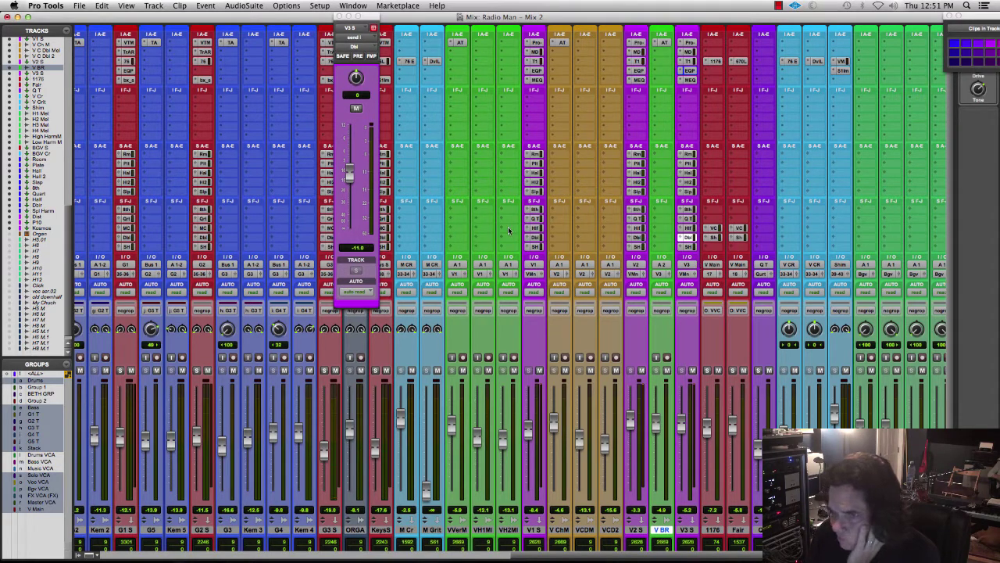
left_click_drag(352, 172, 352, 163)
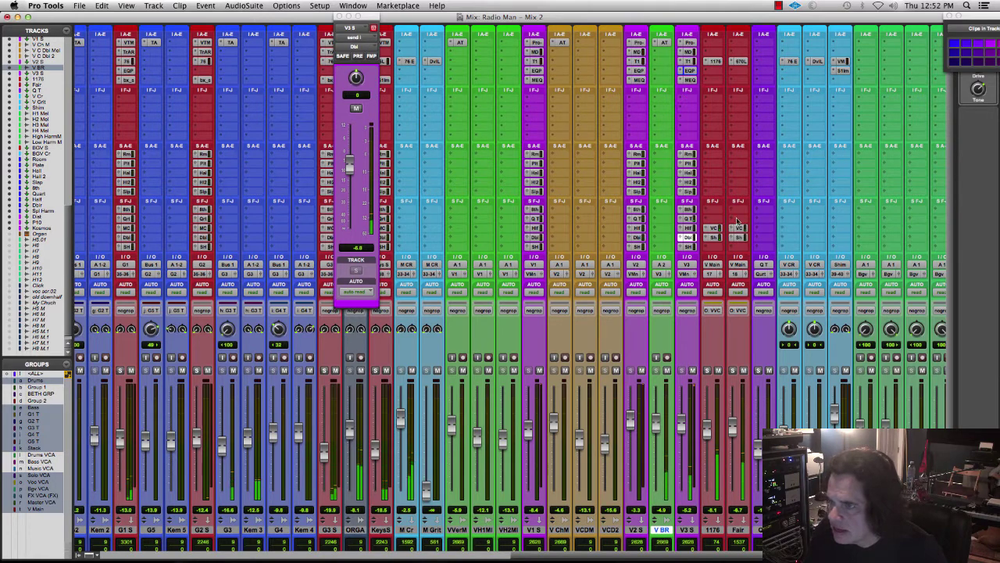
Lower the V3 S Q T send to +3.1 dB and raise the V3 S volume to -4.9 dB.
left_click(687, 219)
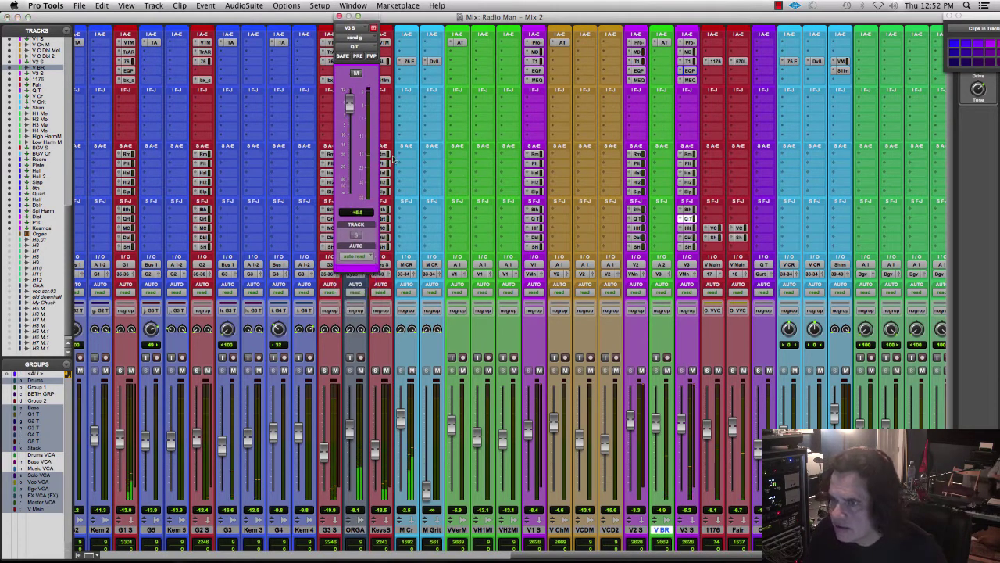
left_click_drag(350, 109, 350, 114)
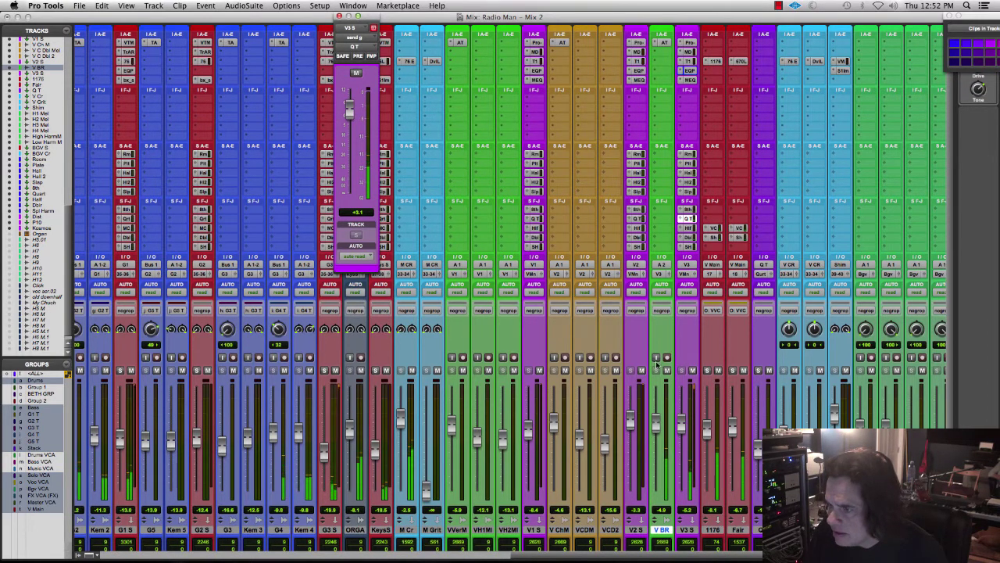
left_click(689, 383)
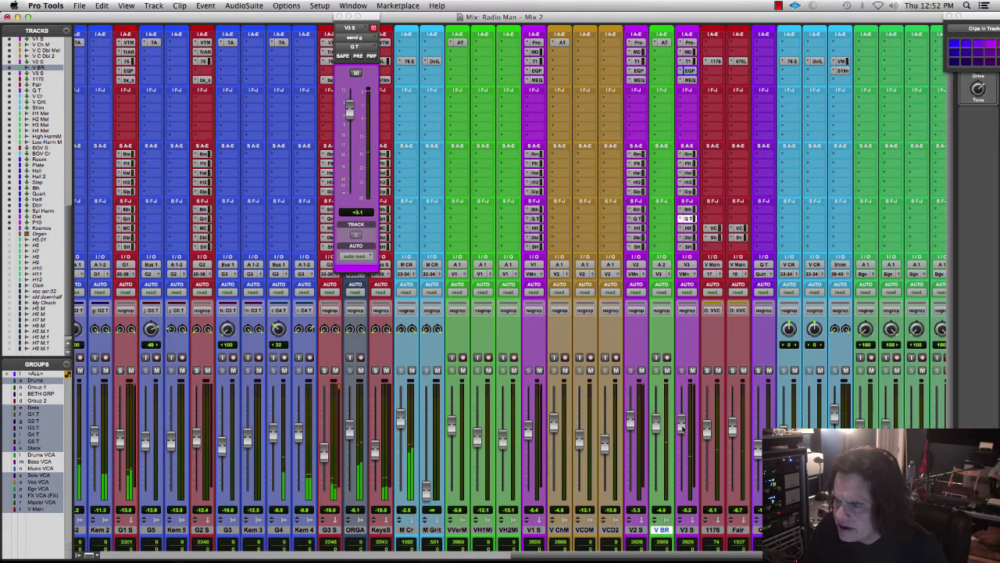
Bring the Master VCA track into view and audition the song from the build section through the hook.
key("super+equal")
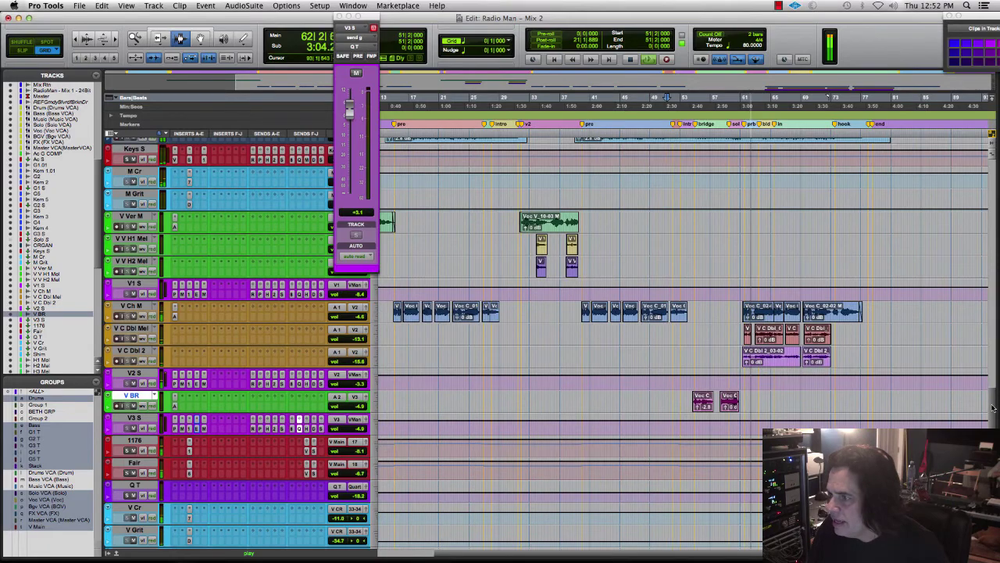
left_click_drag(993, 403, 997, 311)
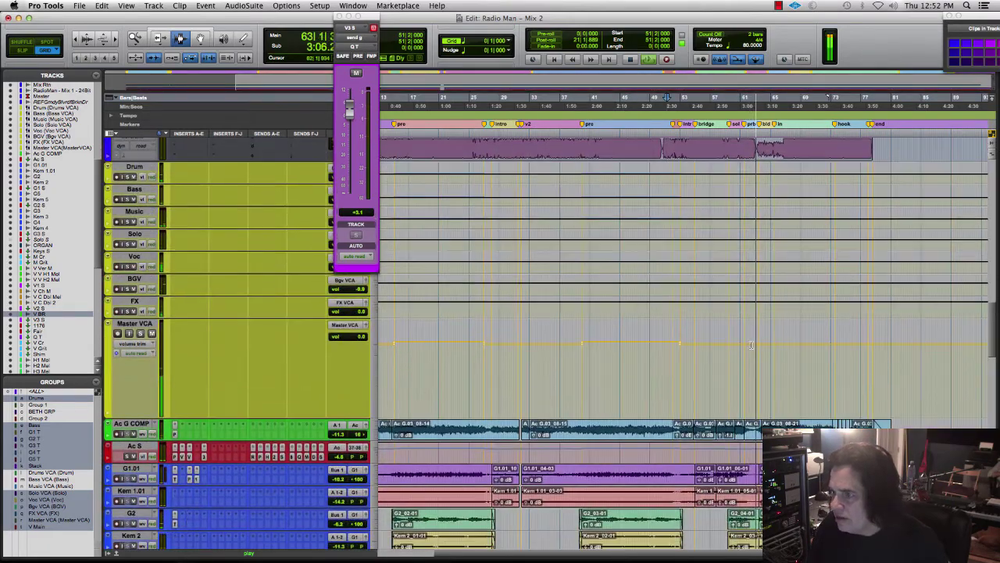
key("super+bracketright")
key("super+bracketright")
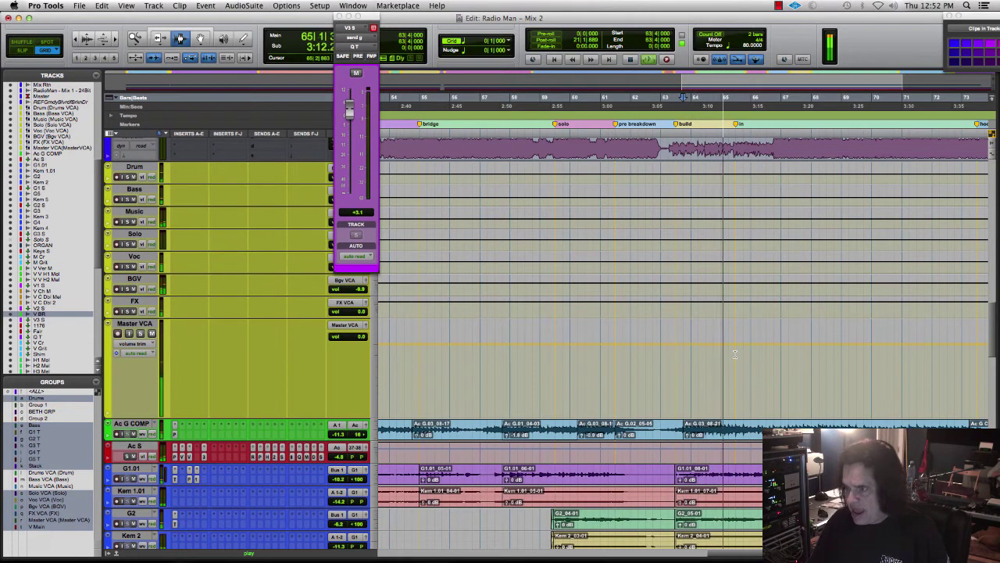
left_click_drag(734, 353, 764, 354)
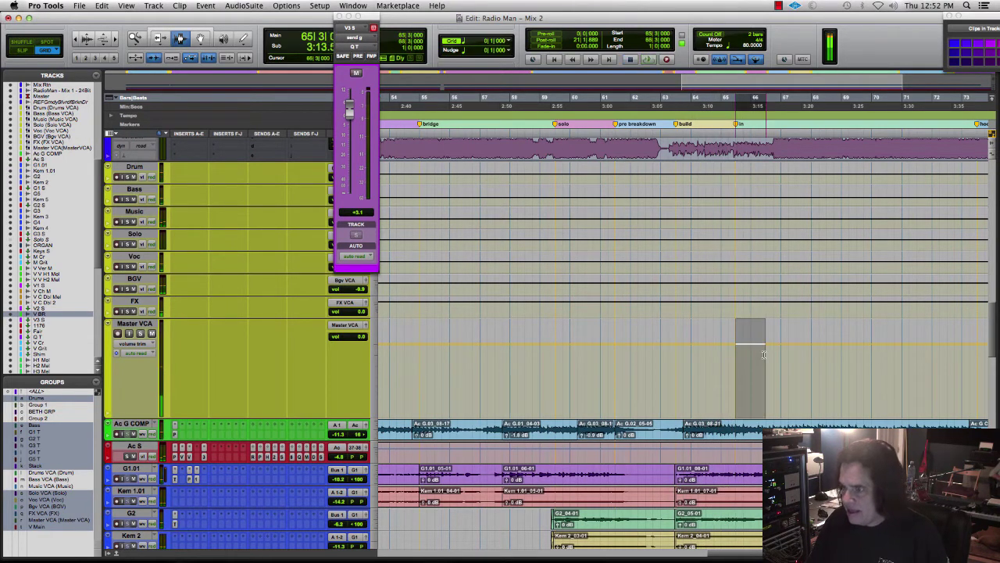
key("r")
key("r")
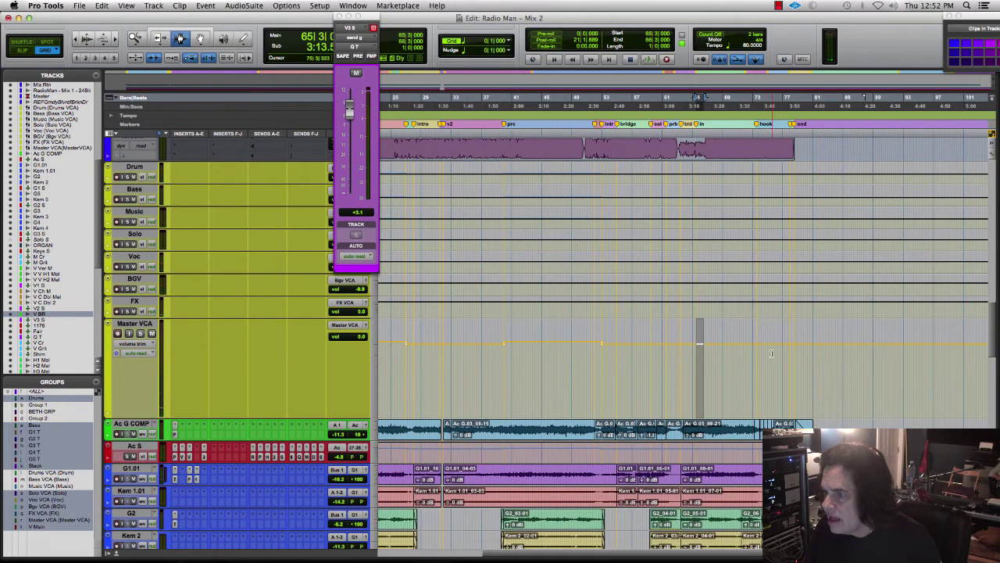
left_click(781, 347)
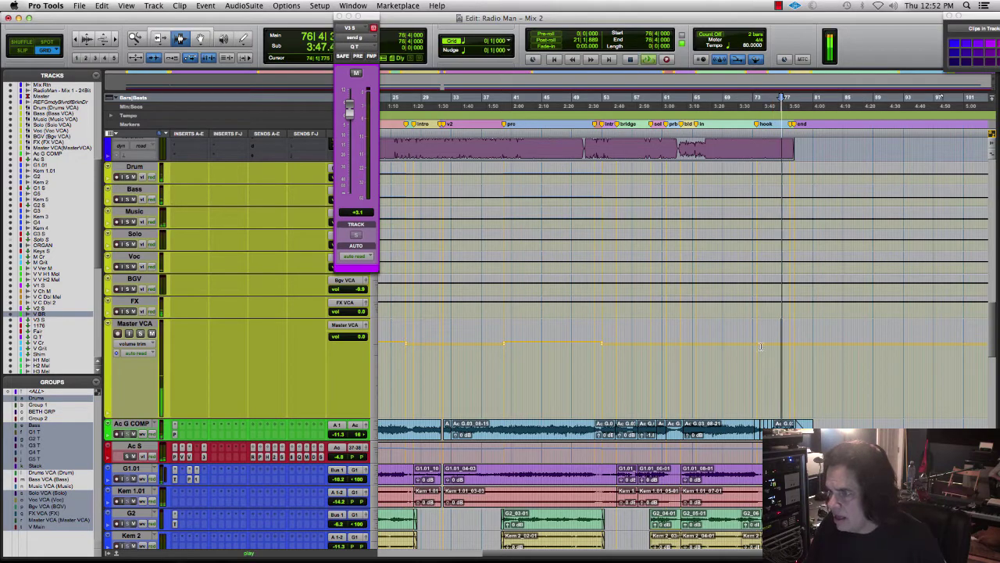
left_click(755, 349)
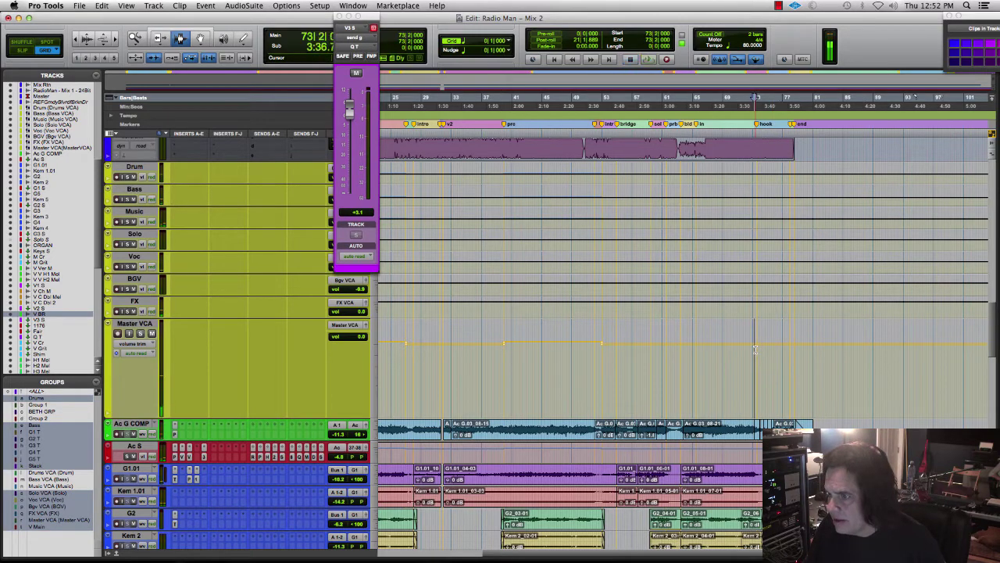
Replay the build and slightly raise the Master VCA volume trim between the "in" and "hook" markers.
left_click(680, 360)
key("space")
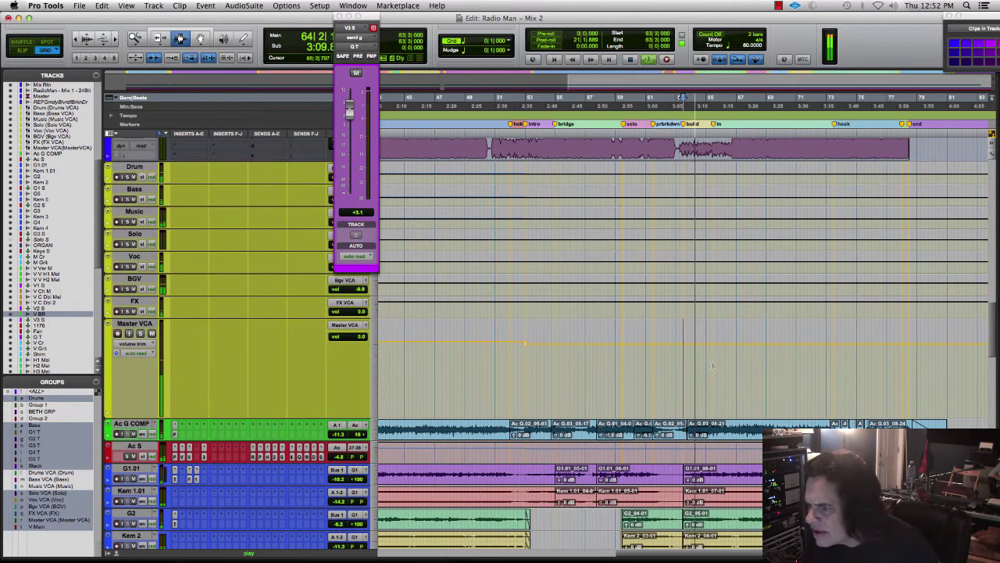
left_click_drag(713, 371, 794, 344)
left_click(159, 39)
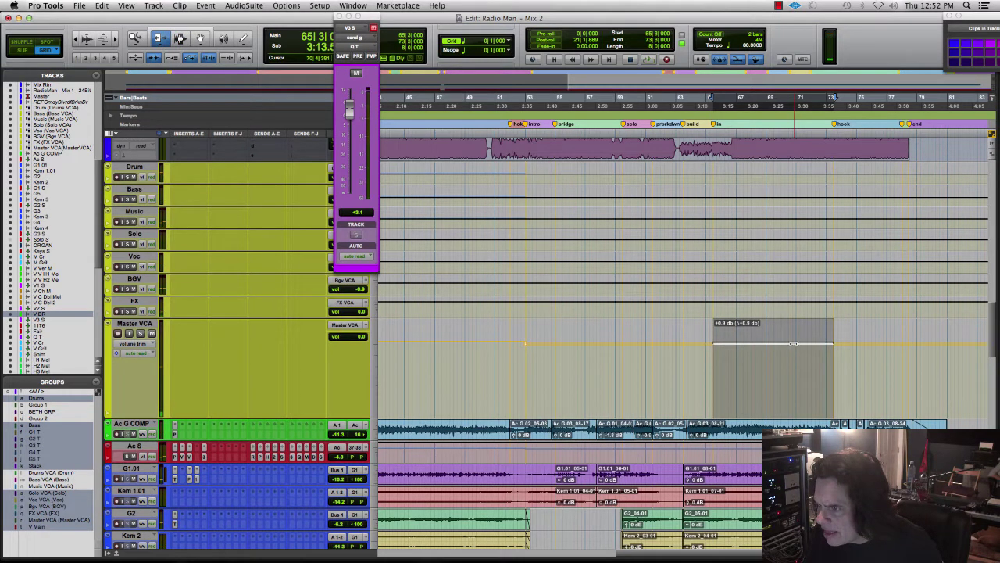
Play from the pre breakdown and show the BGV S track at medium height with its volume trim automation.
left_click(661, 133)
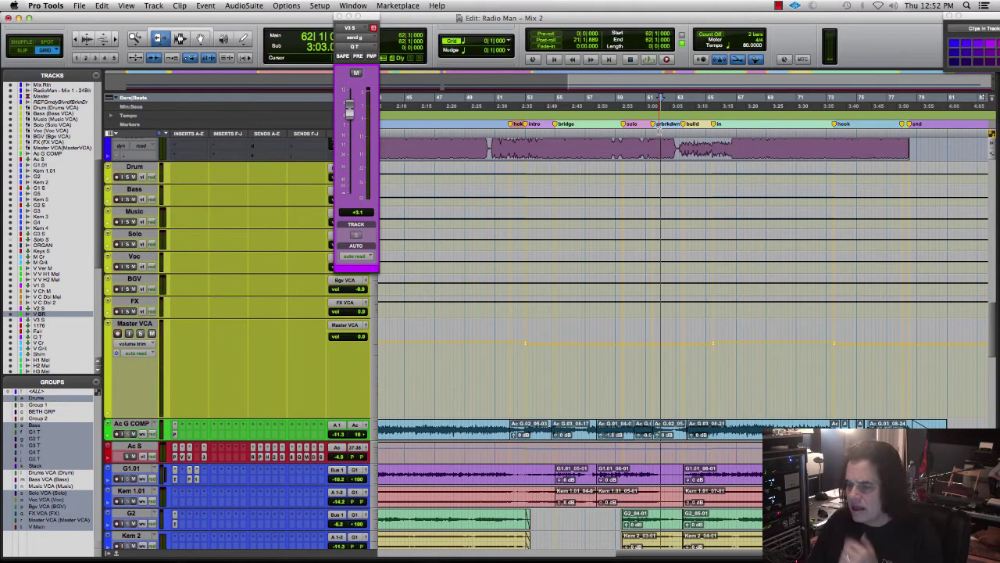
key("space")
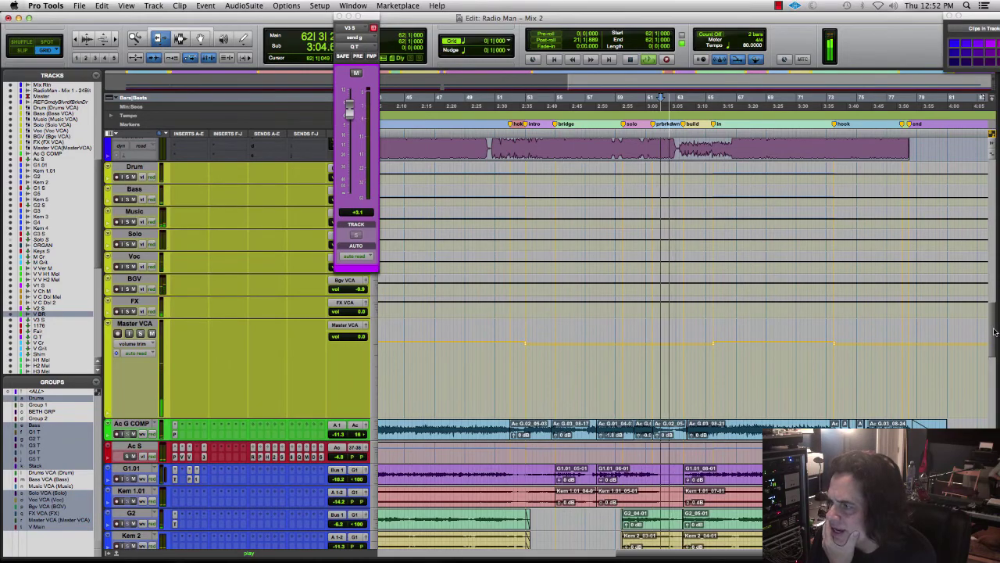
scroll(994, 332, "down", 15)
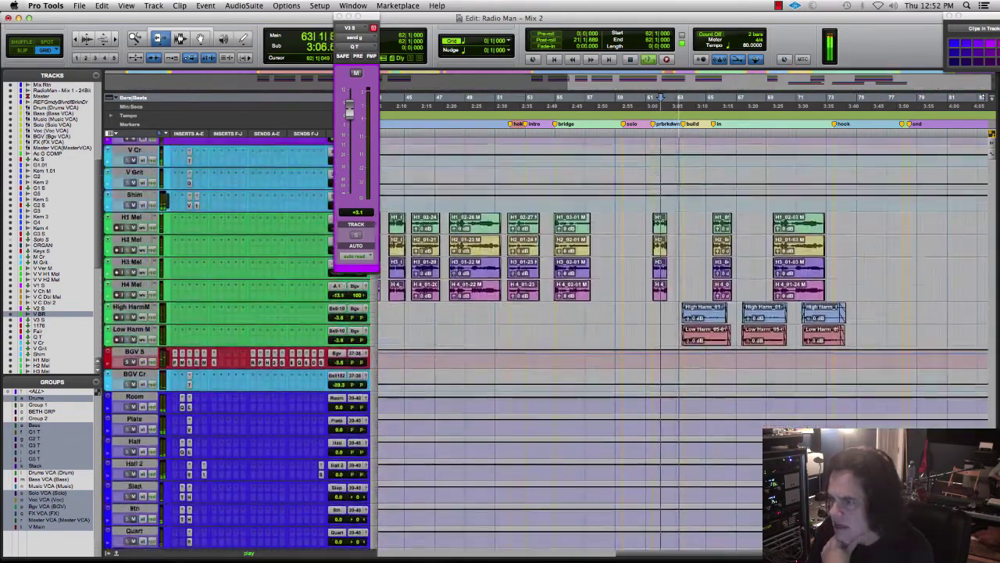
scroll(994, 331, "up", 2)
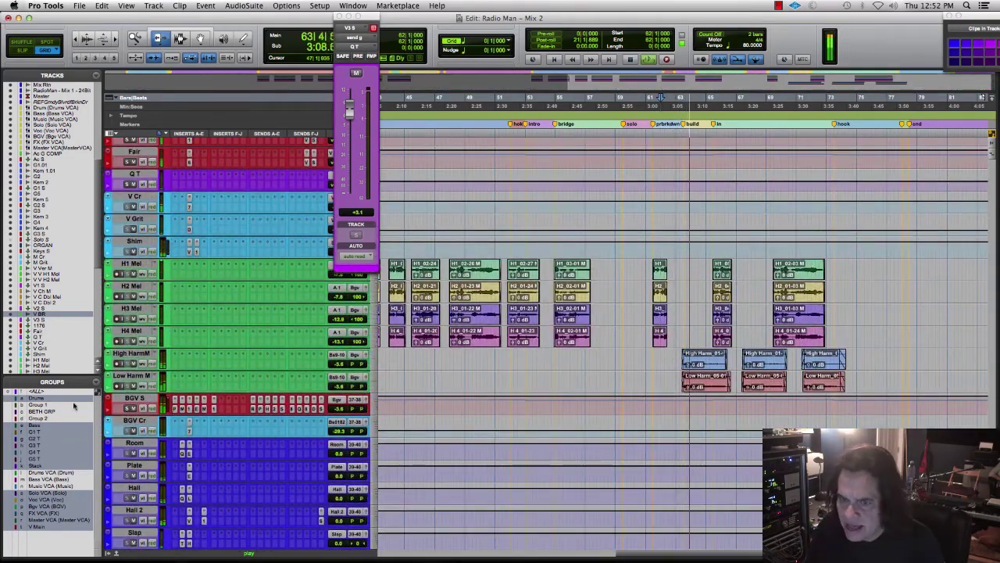
right_click(117, 379)
mouse_move(148, 381)
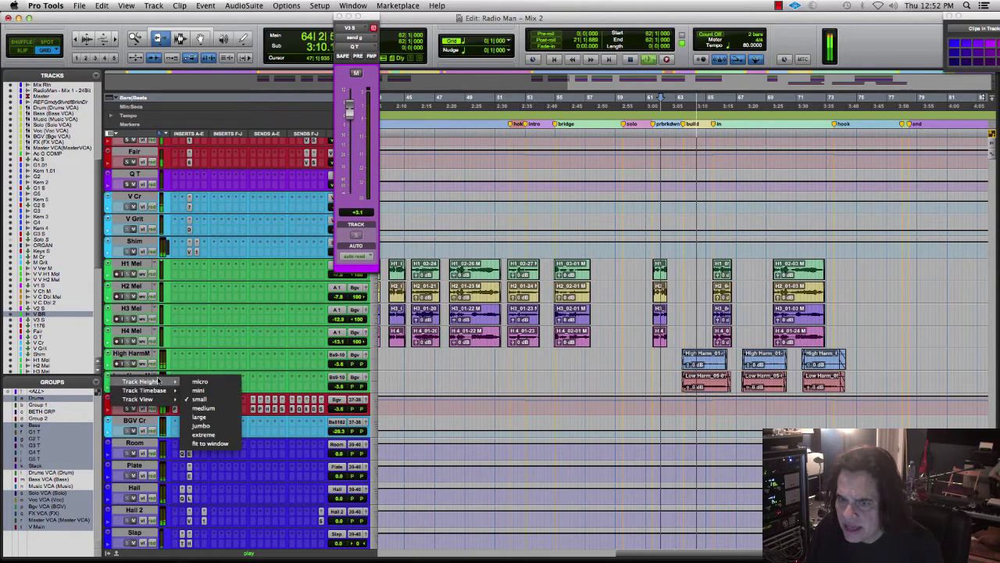
left_click(209, 408)
left_click(131, 419)
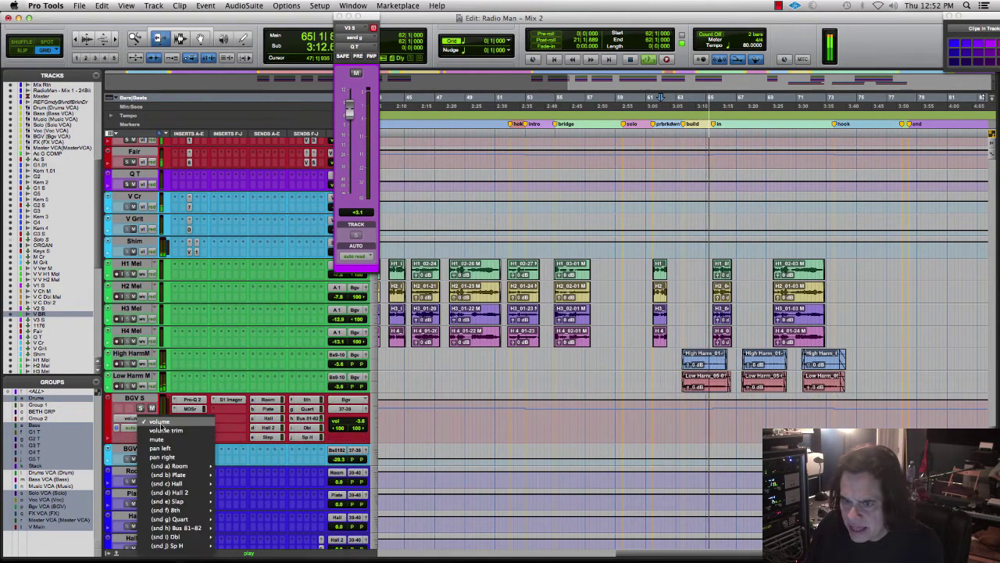
left_click(160, 430)
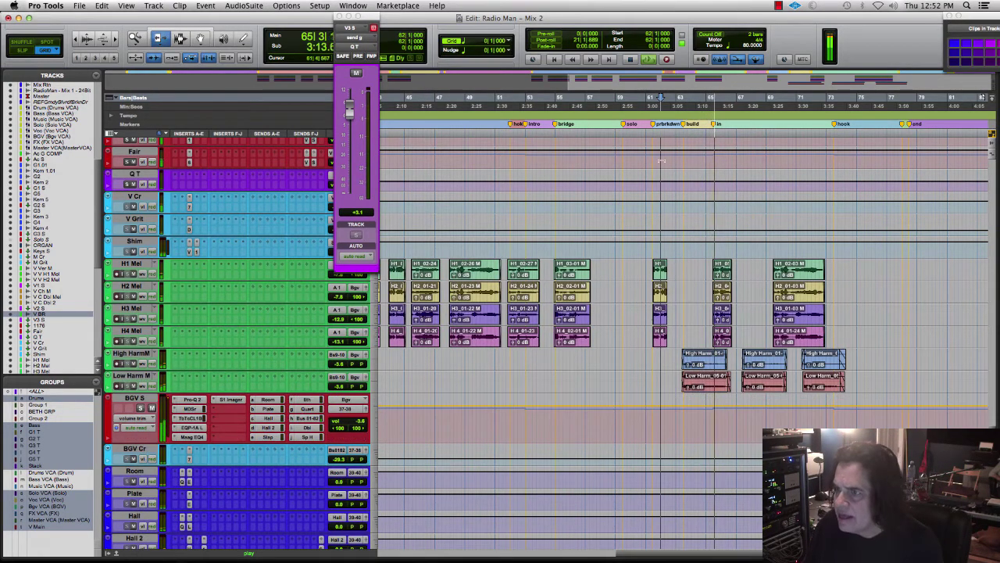
Replay from the bridge and slightly lower the BGV S volume trim from the pre breakdown up to the "in" marker.
left_click(567, 135)
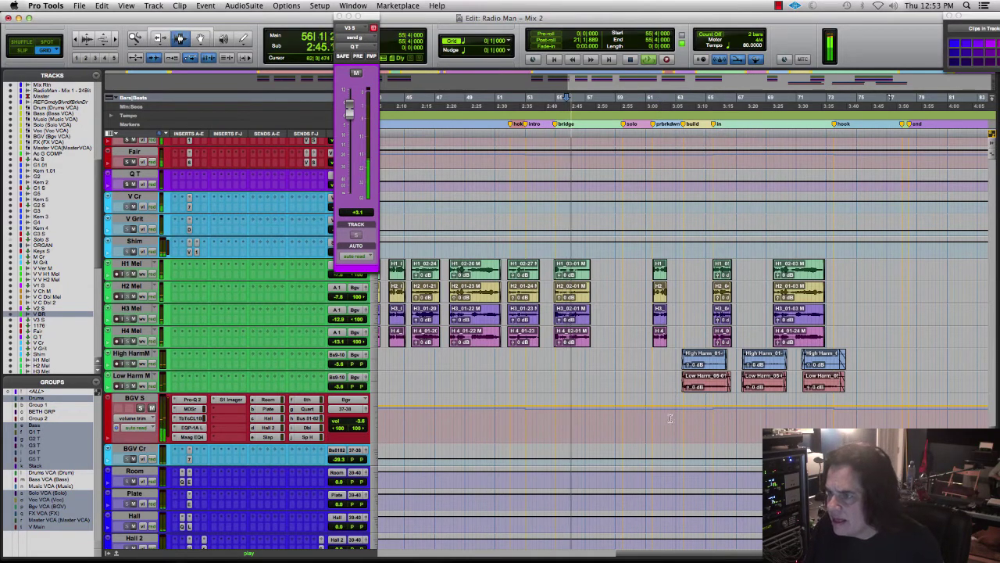
left_click_drag(651, 408, 714, 417)
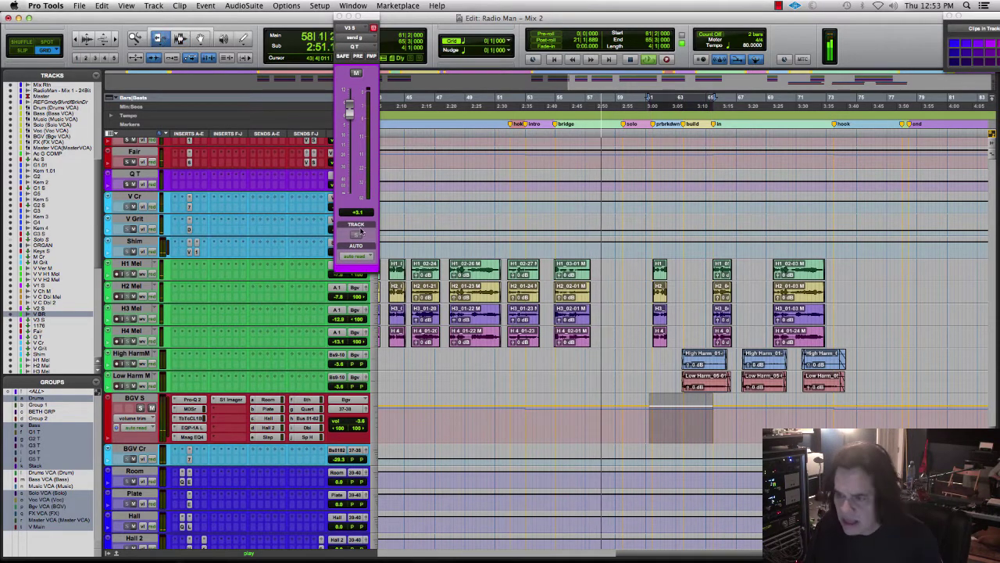
left_click(692, 422)
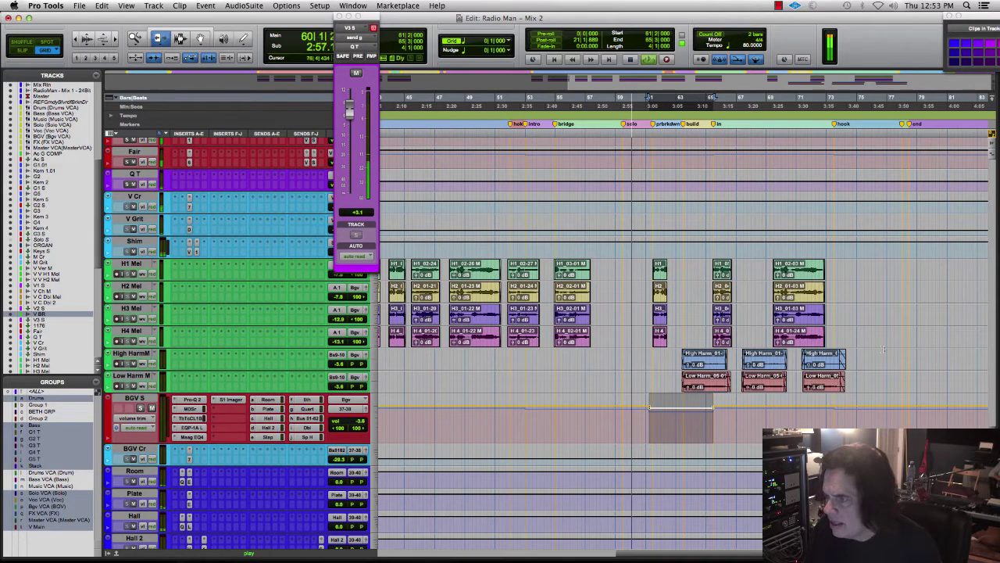
Bring the G3 and G4 guitar tracks into view with most of the song visible and select the G3 S track.
scroll(884, 349, "up", 10)
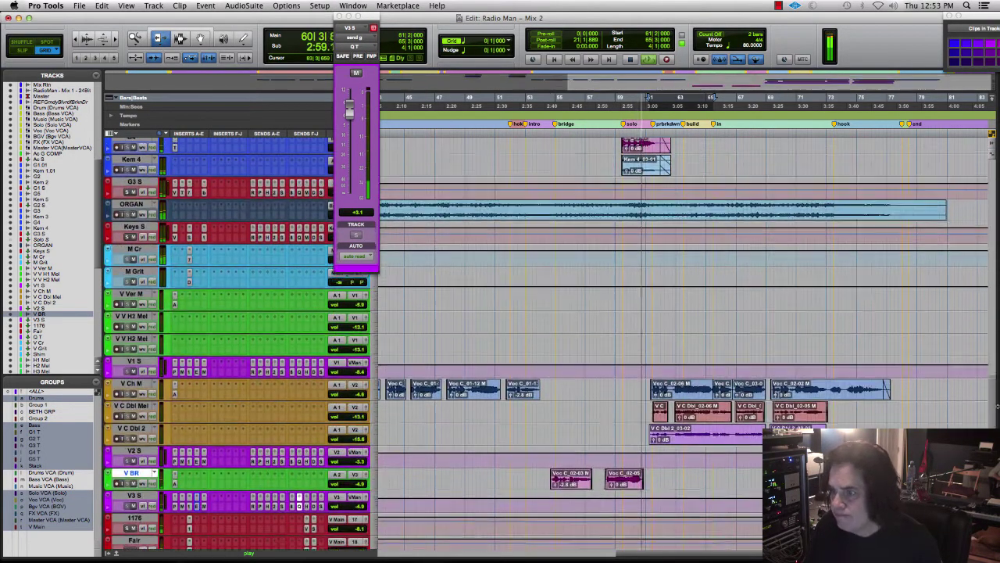
scroll(997, 402, "up", 5)
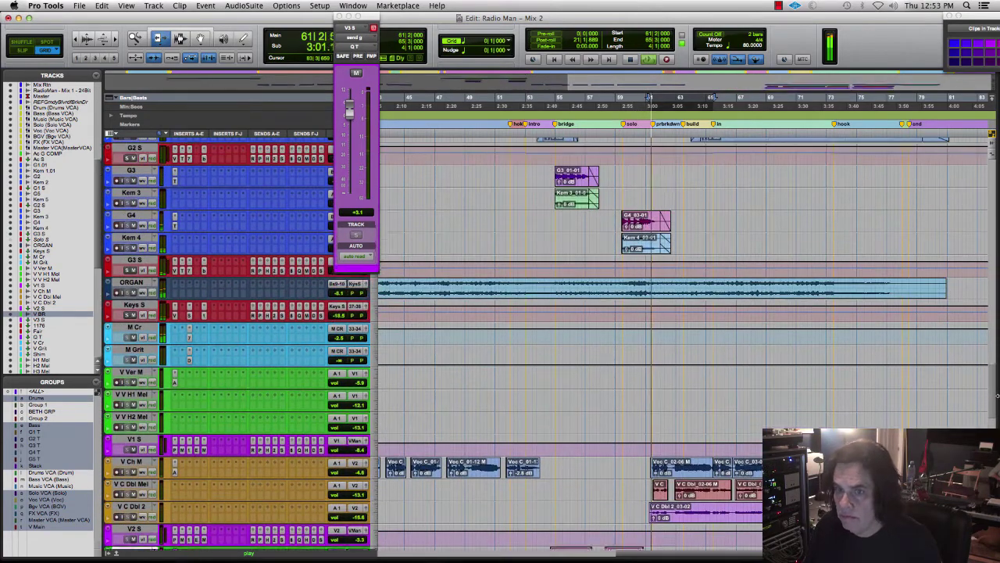
scroll(997, 396, "up", 2)
key("super+bracketleft")
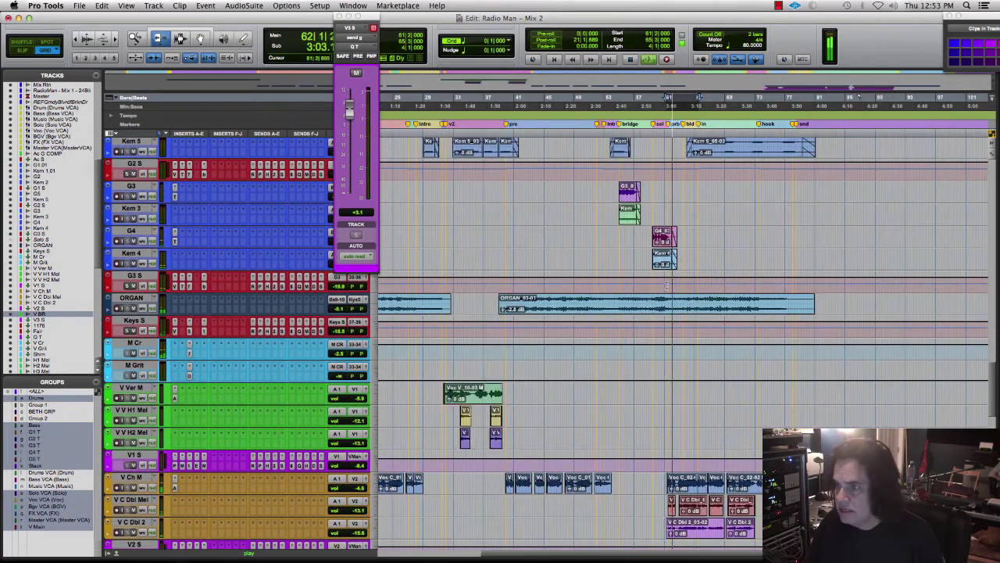
key("super+bracketleft")
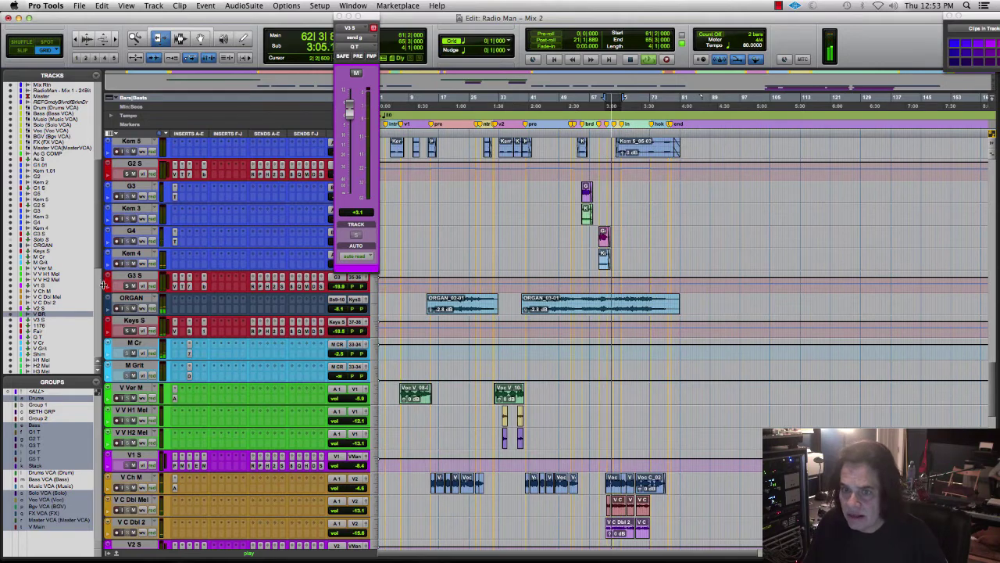
left_click(134, 275)
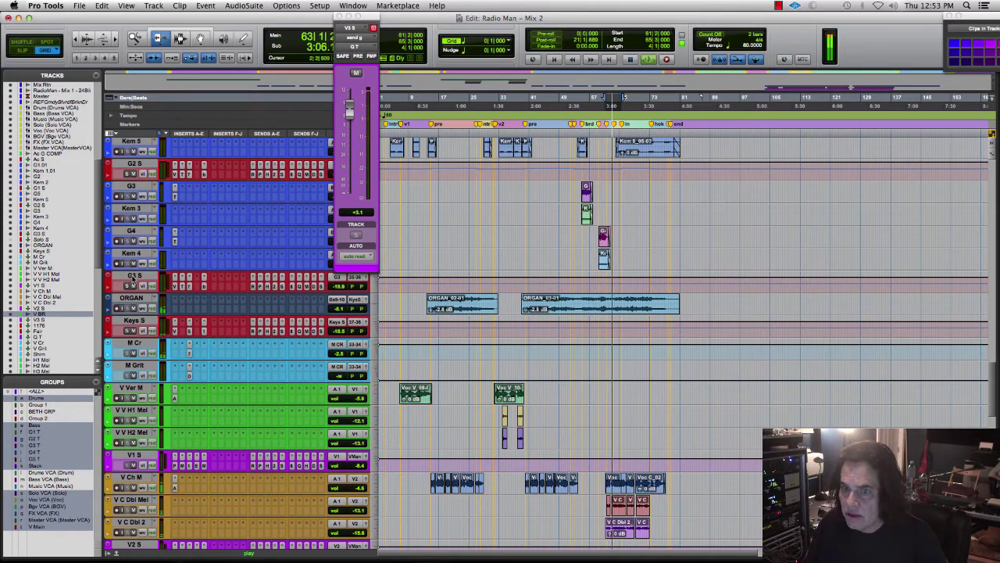
Play the solo section and raise the G4 and Kem 4 faders in the mixer.
left_click(597, 134)
key("super+equal")
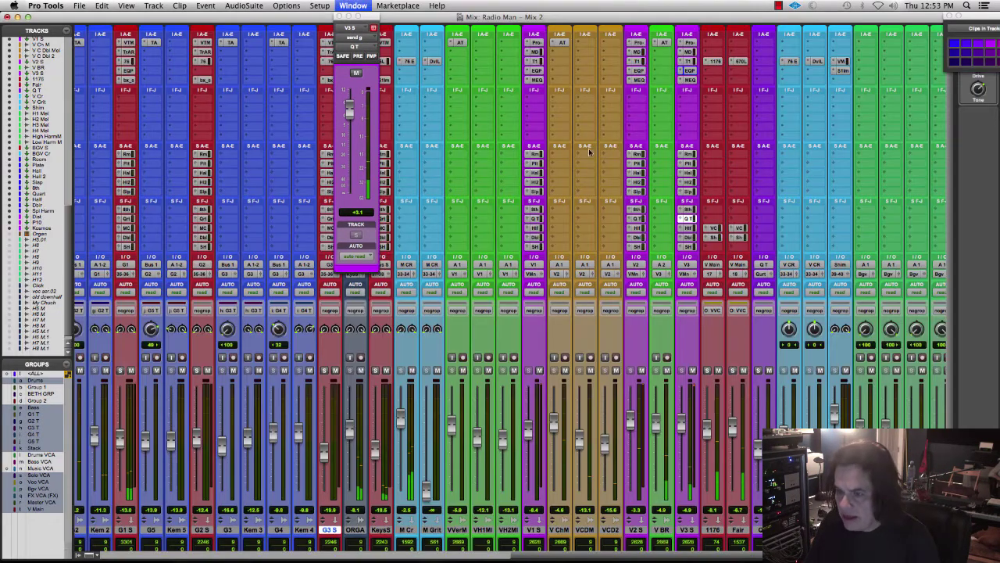
left_click_drag(327, 453, 305, 423)
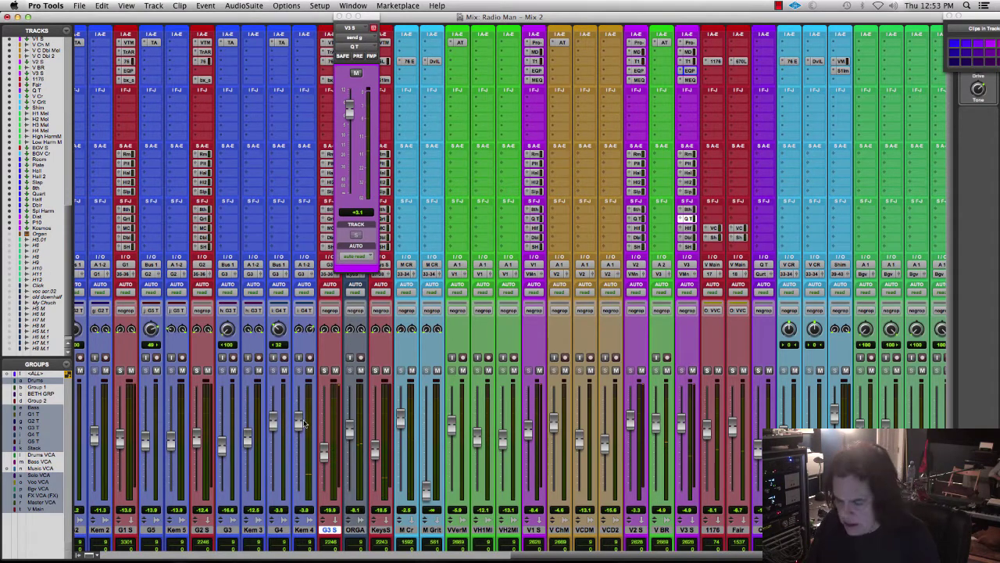
Replay from just before the bridge and raise the G3 fader to -8.2 dB and Kem 3 to -4.1 dB.
key("super+equal")
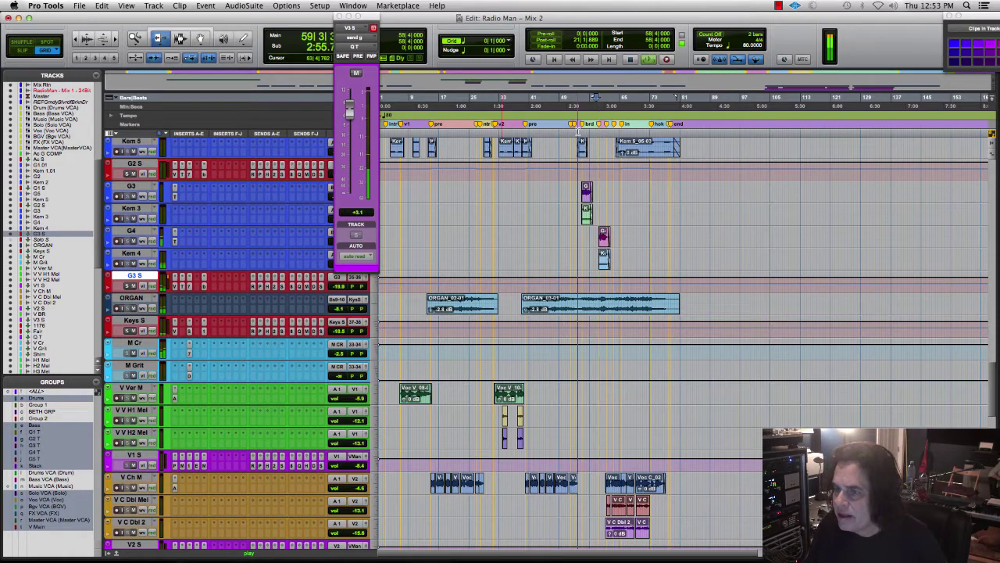
key("super+equal")
key("super+equal")
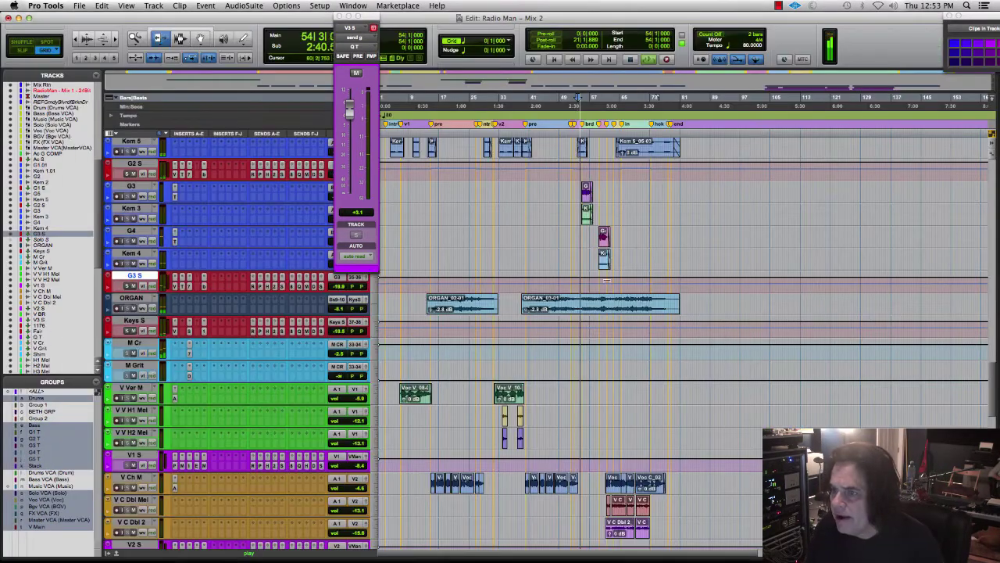
key("super+equal")
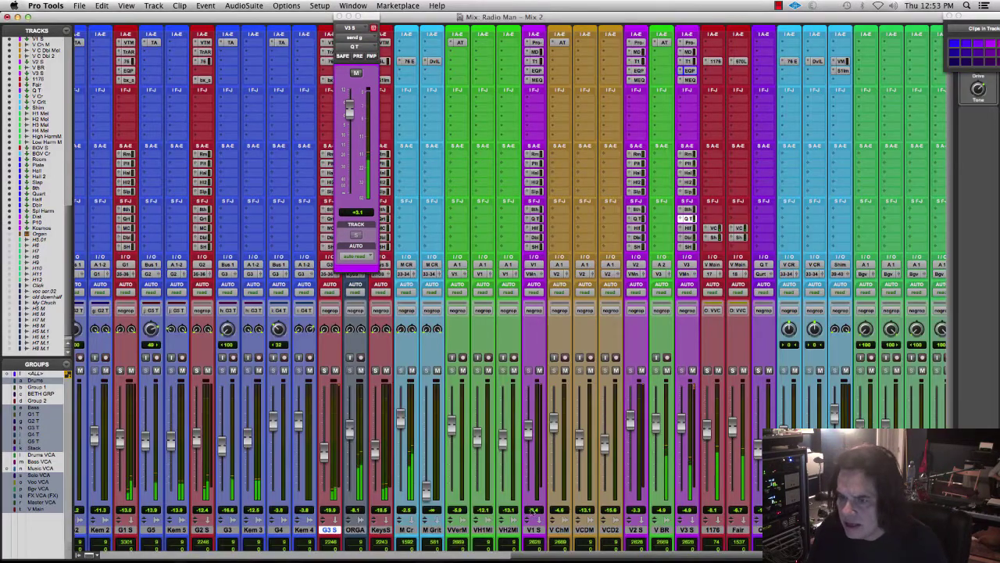
left_click_drag(248, 435, 248, 428)
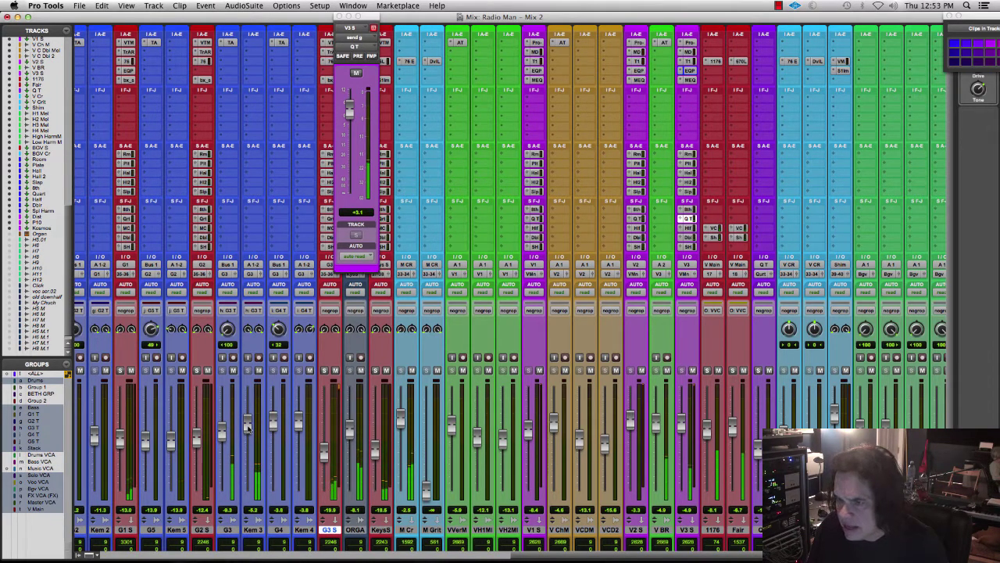
left_click_drag(248, 428, 249, 426)
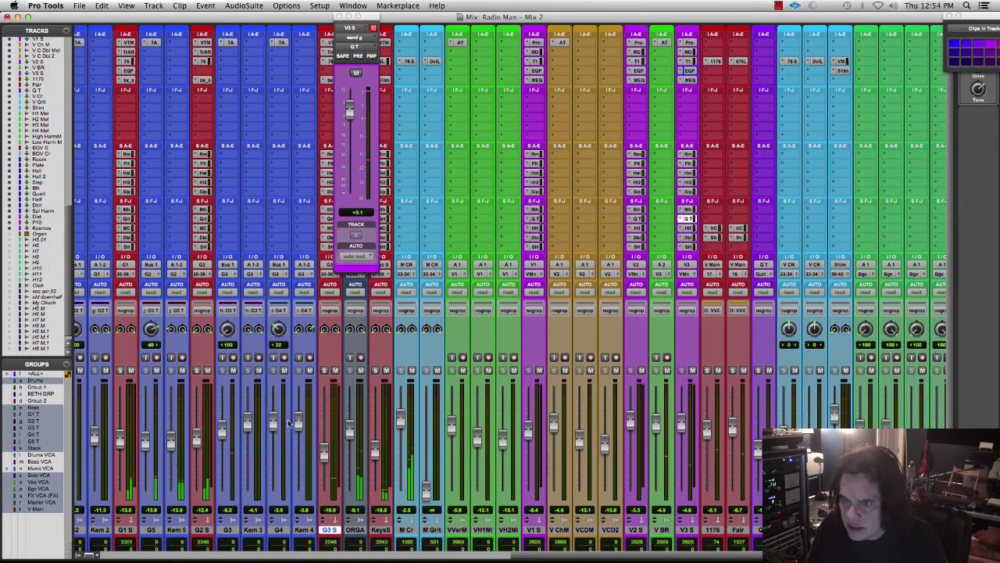
Raise the G4 and Kem 4 faders to +4.4 and +2.3 dB and the G3 S fader to -6.8 dB.
left_click(325, 371)
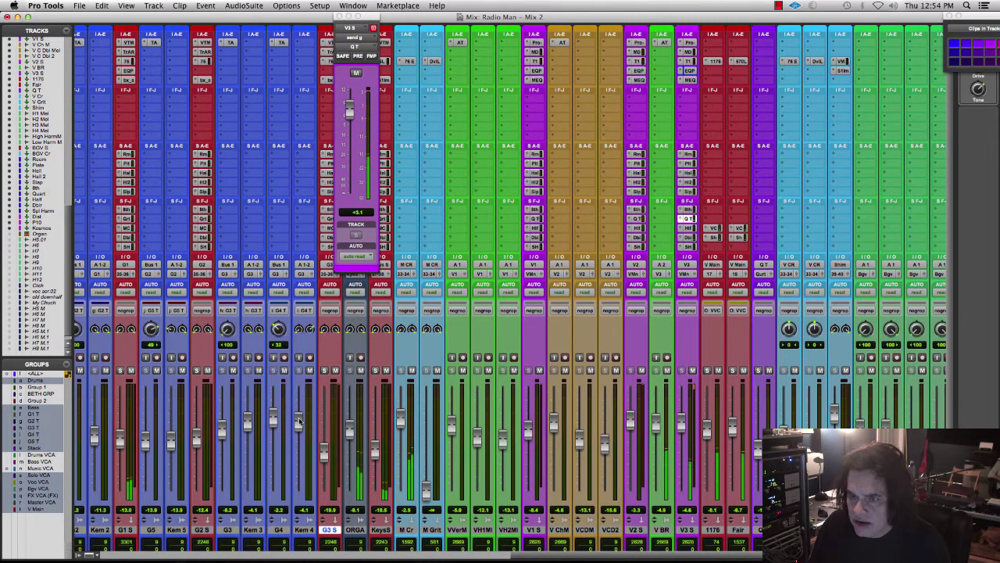
left_click_drag(299, 422, 304, 407)
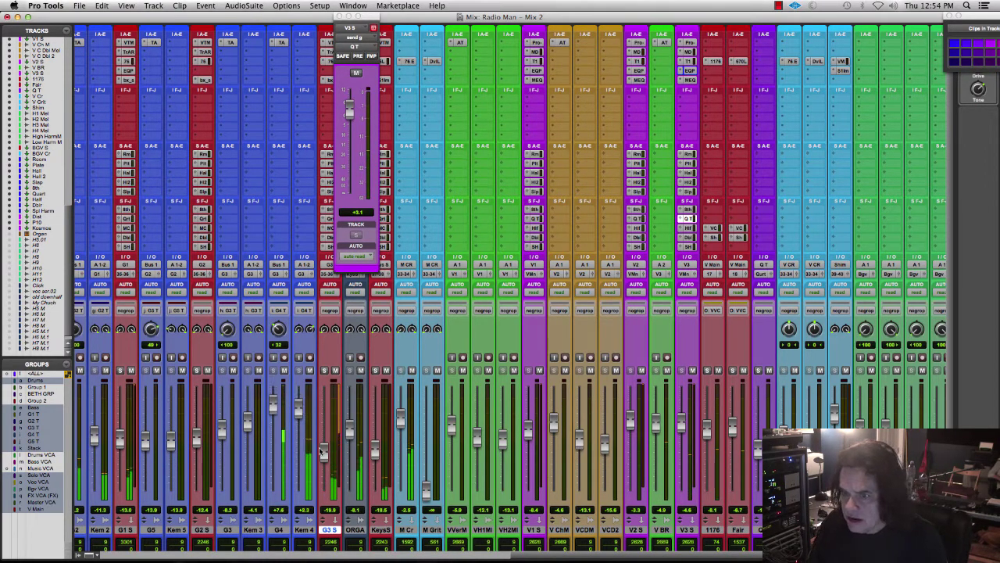
left_click_drag(330, 453, 330, 428)
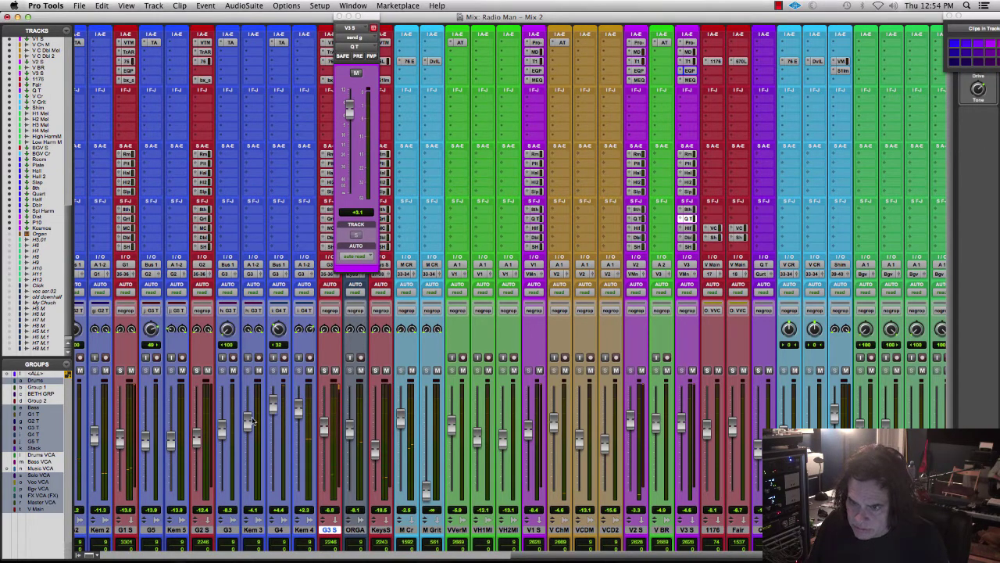
Lower the G3 and Kem 3 faders to -23.6 and -19.5 dB and set the G3 S Quart send to -24.3 dB.
left_click_drag(251, 422, 273, 425)
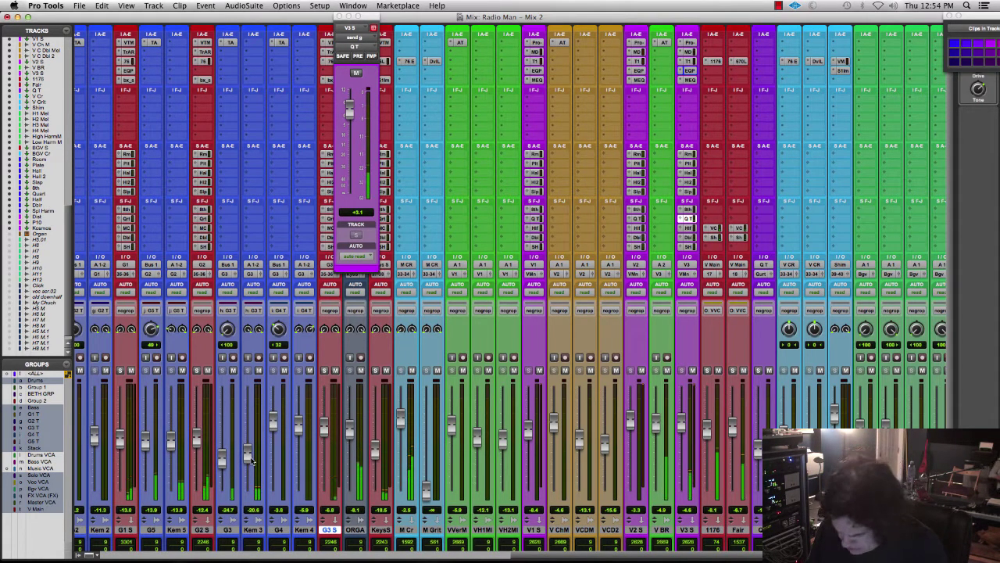
left_click_drag(251, 461, 250, 463)
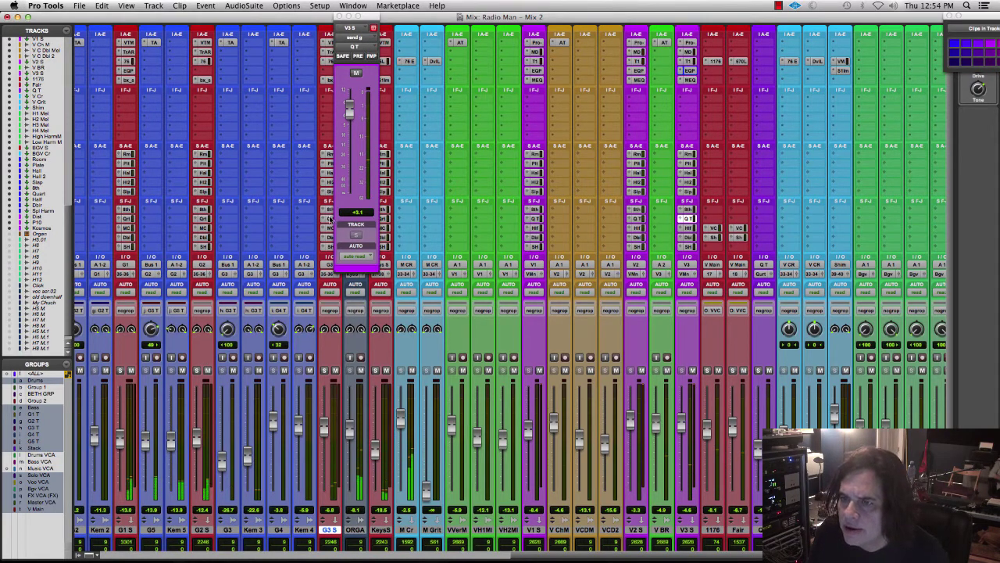
left_click(330, 219)
left_click_drag(348, 192, 349, 162)
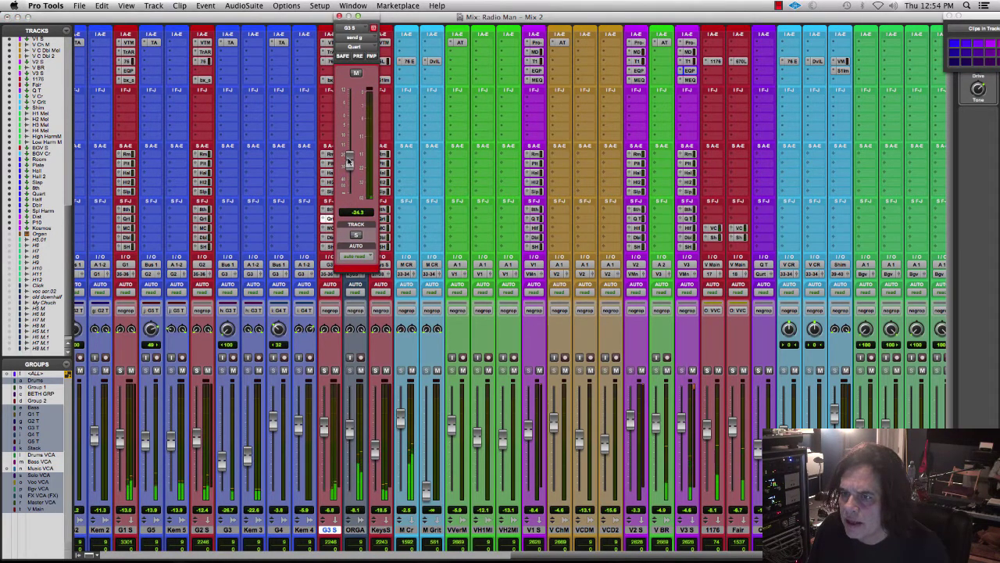
left_click_drag(363, 16, 686, 28)
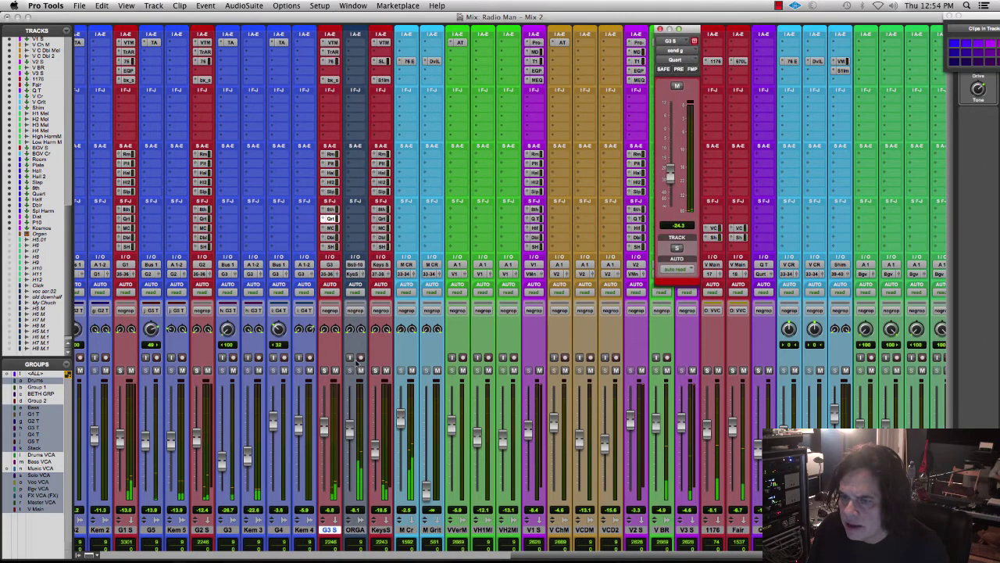
left_click(250, 451)
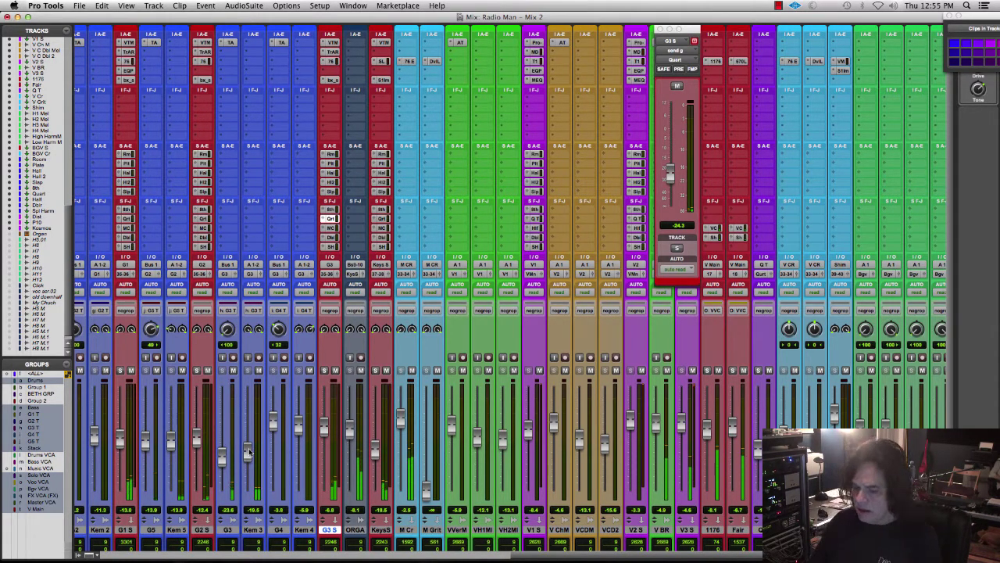
Review the guitar clips around the bridge and solo and lower the G4 fader to -12.1 dB and Kem 4 to -14.2 dB.
key("super+equal")
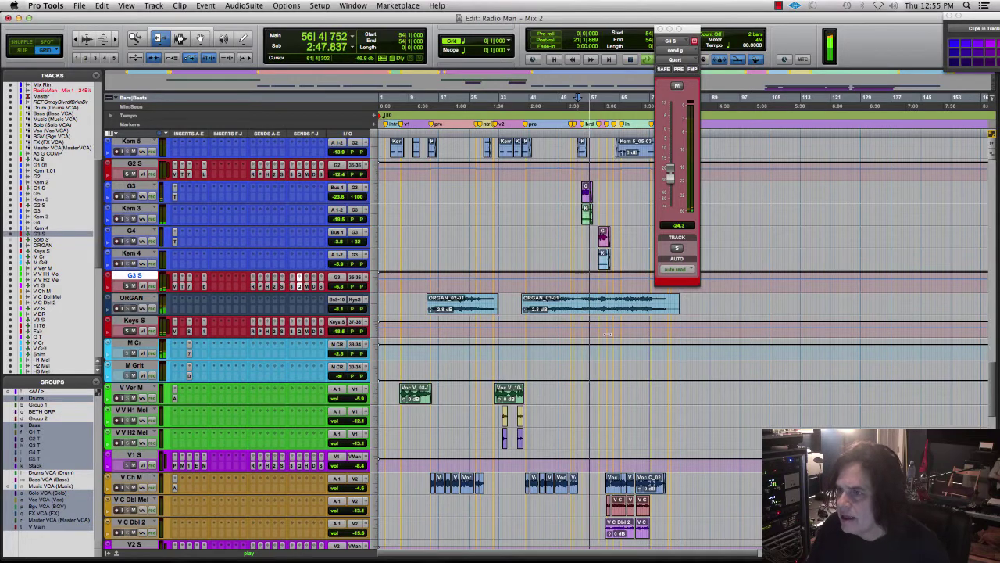
scroll(994, 379, "down", 2)
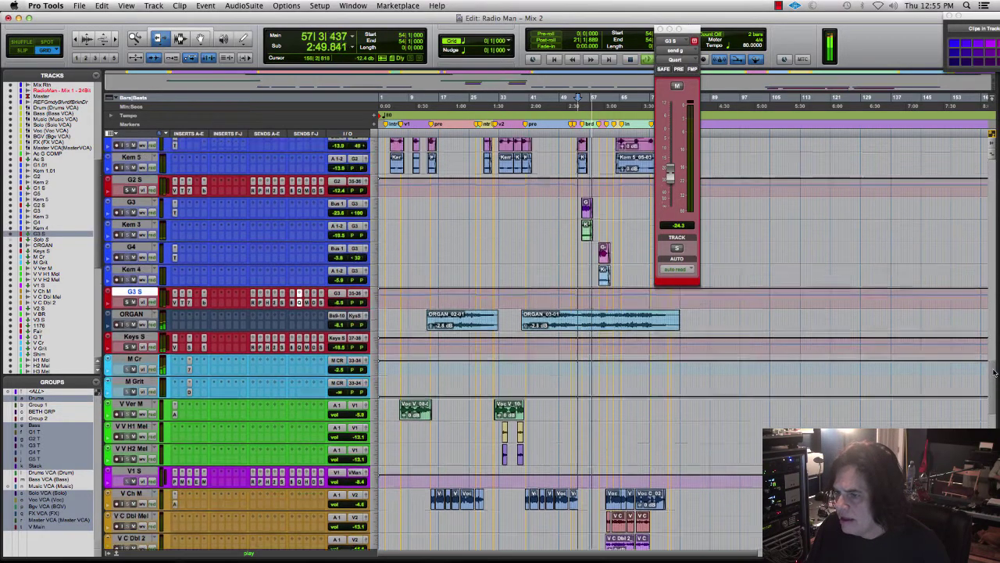
scroll(994, 379, "up", 4)
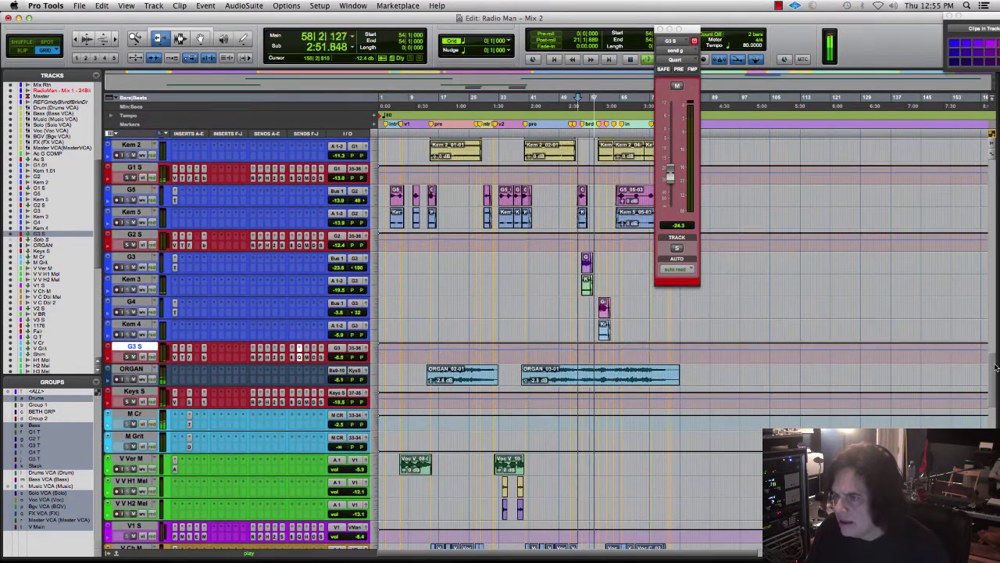
scroll(995, 366, "up", 1)
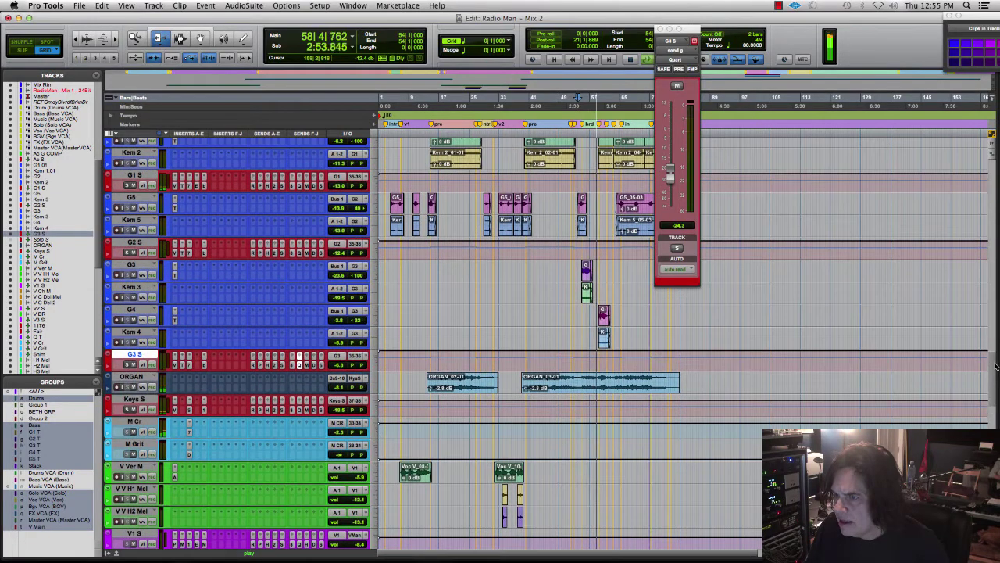
key("super+equal")
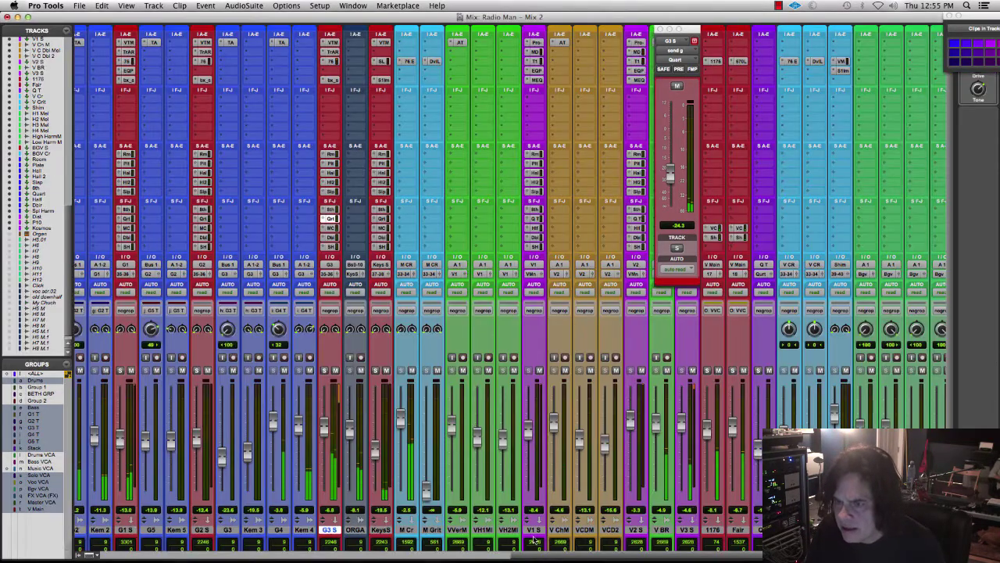
left_click_drag(299, 426, 299, 450)
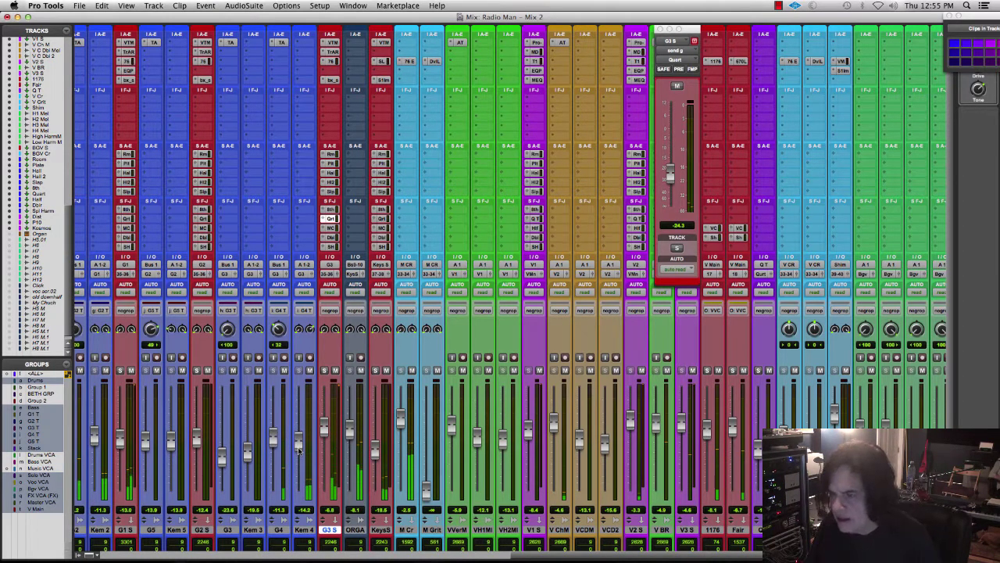
Enlarge the timeline around the bridge and solo and raise the G3 S track's Hall send.
key("super+equal")
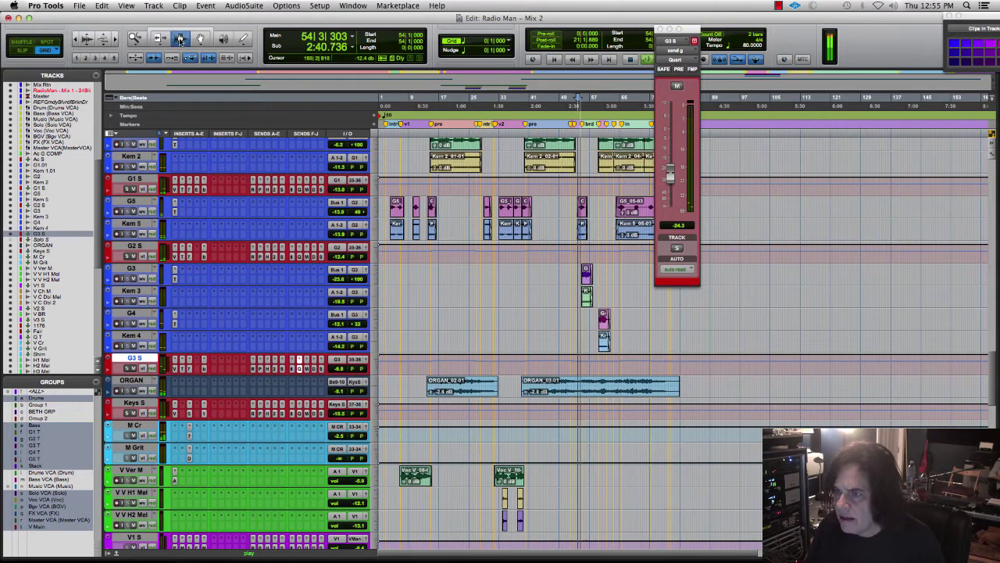
left_click(436, 372)
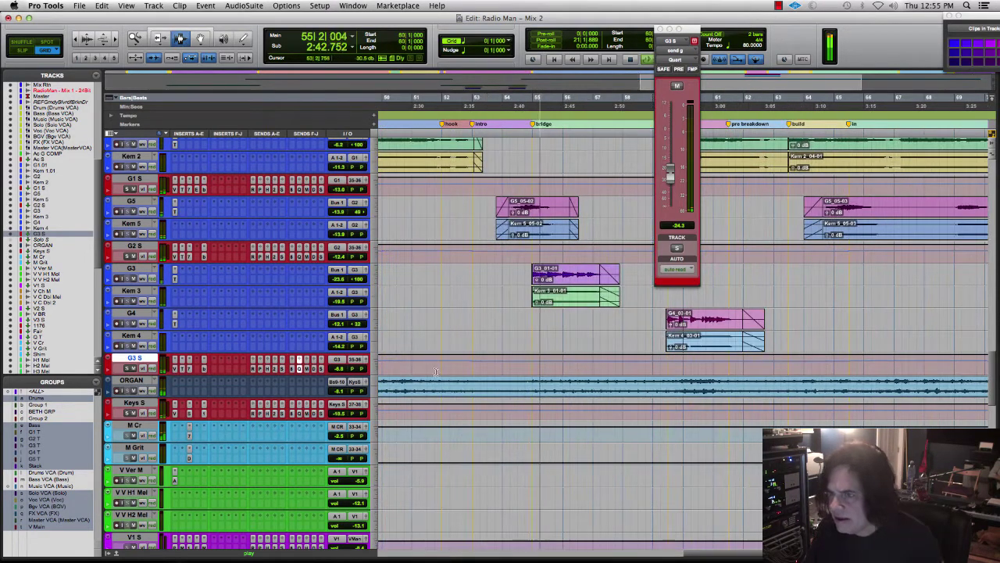
key("super+equal")
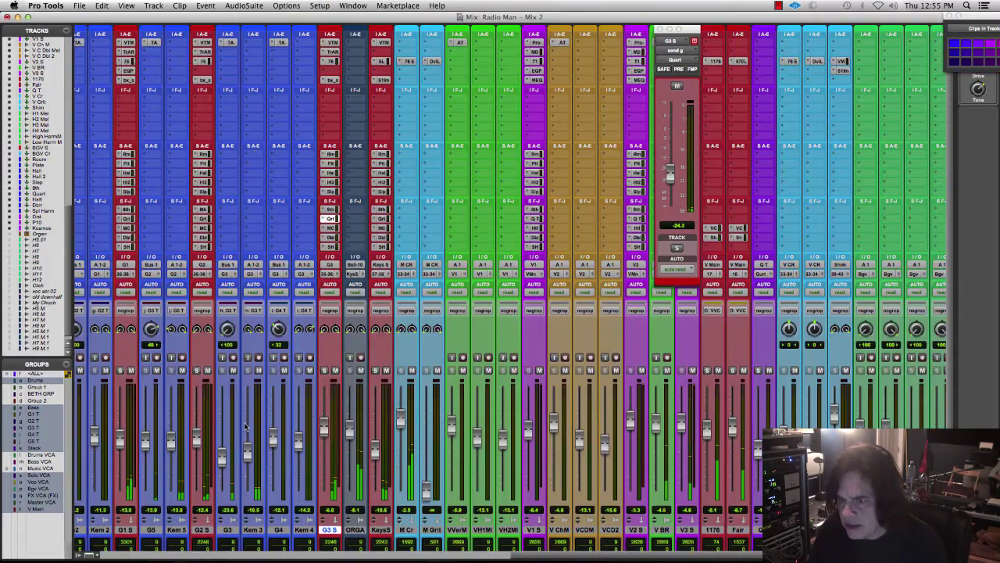
left_click(329, 172)
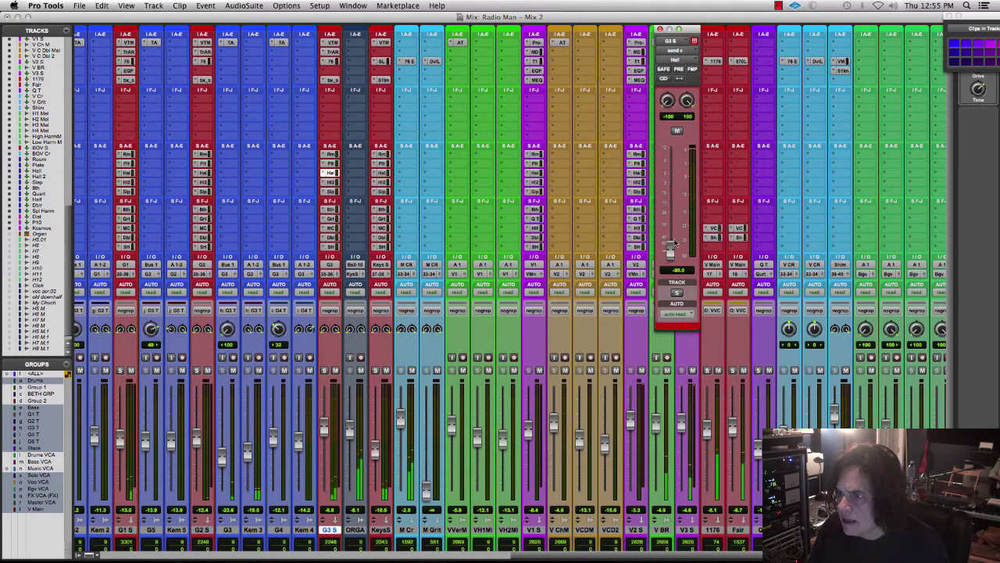
left_click_drag(675, 243, 677, 220)
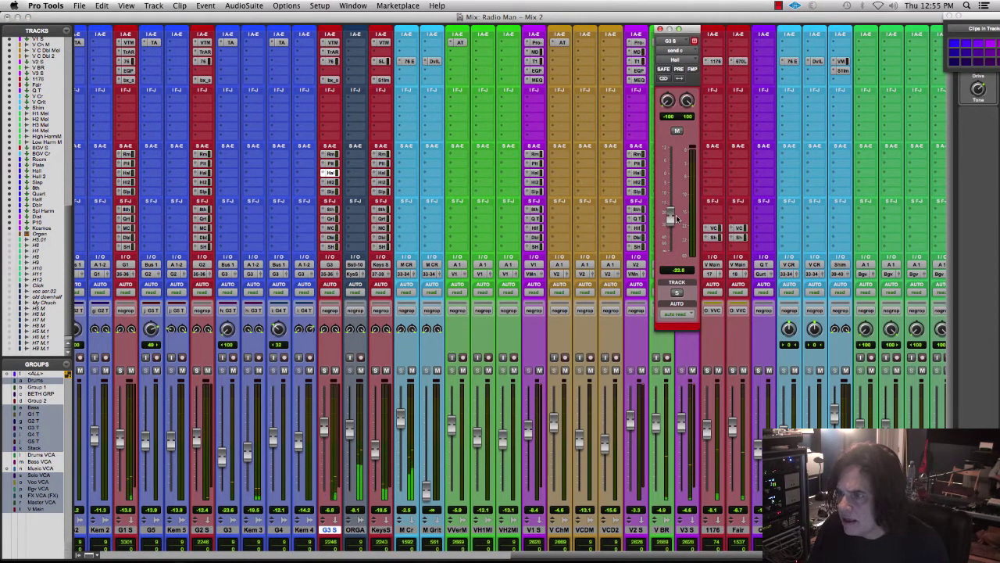
Adjust the low and high gain of the Trident A-Range EQ on the G3 S track, with high gain at 1.8 dB.
left_click(330, 51)
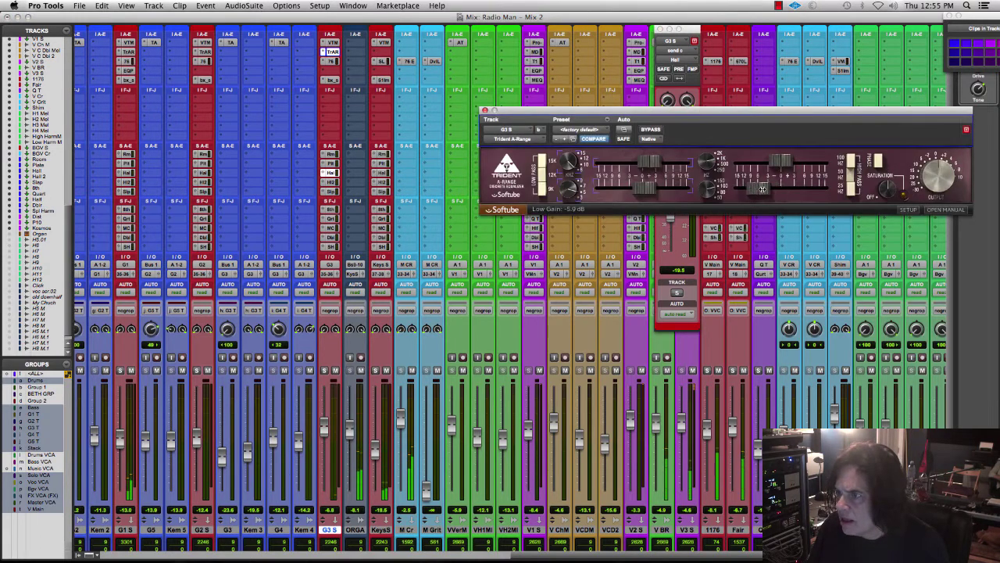
left_click_drag(764, 188, 736, 177)
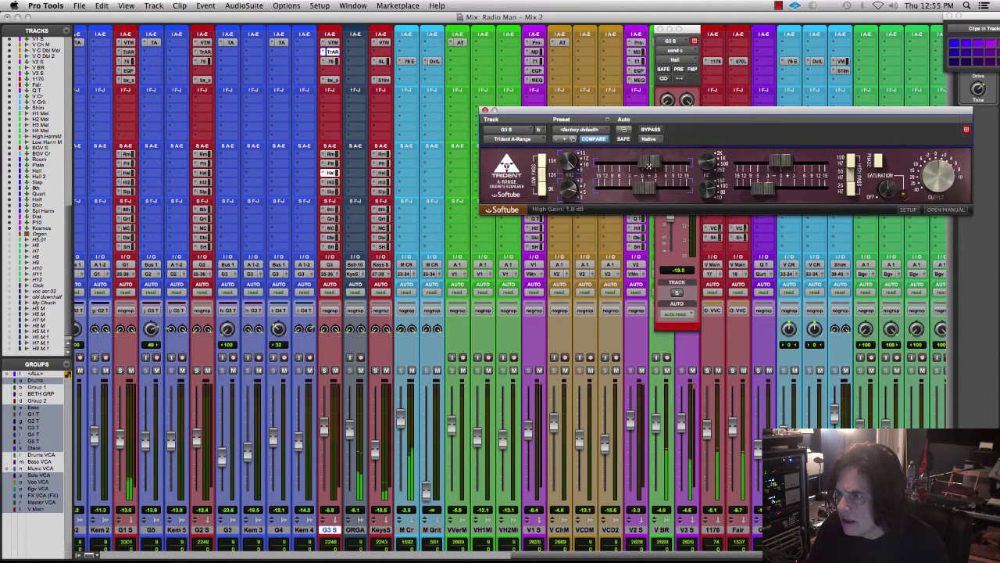
left_click_drag(649, 165, 648, 166)
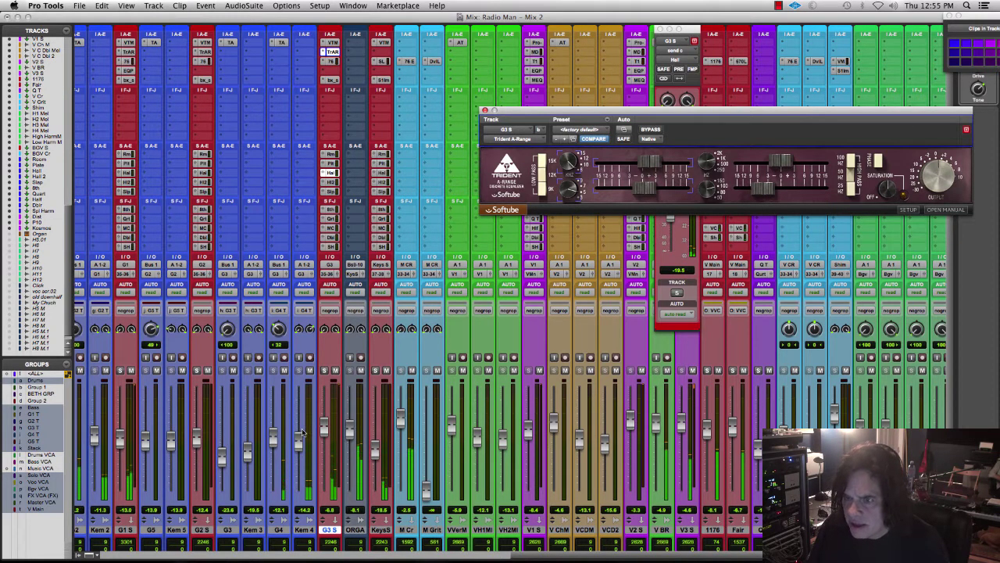
Set the G3 S track's Dbl send to -17.4 dB.
left_click(331, 238)
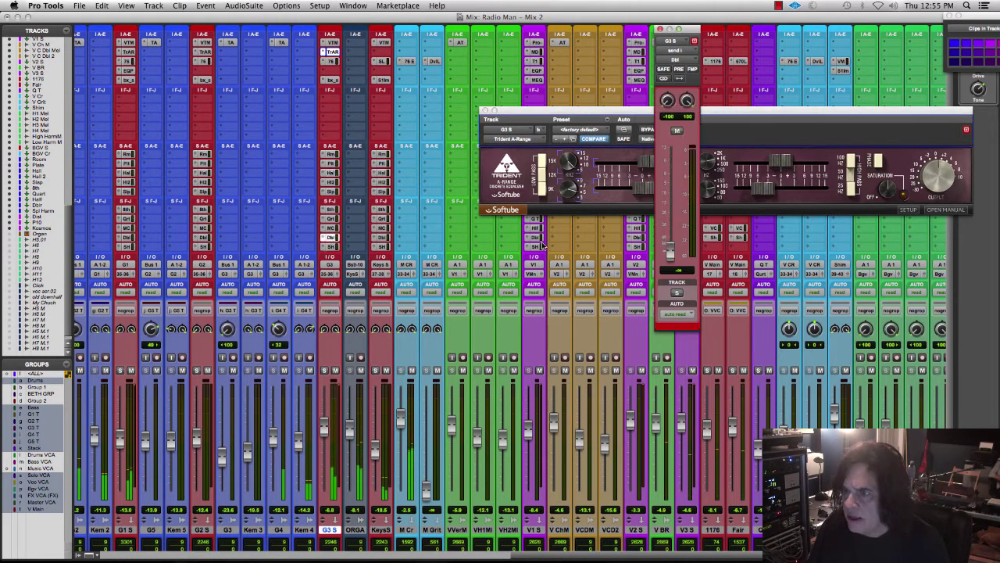
left_click_drag(670, 252, 669, 207)
key("super+equal")
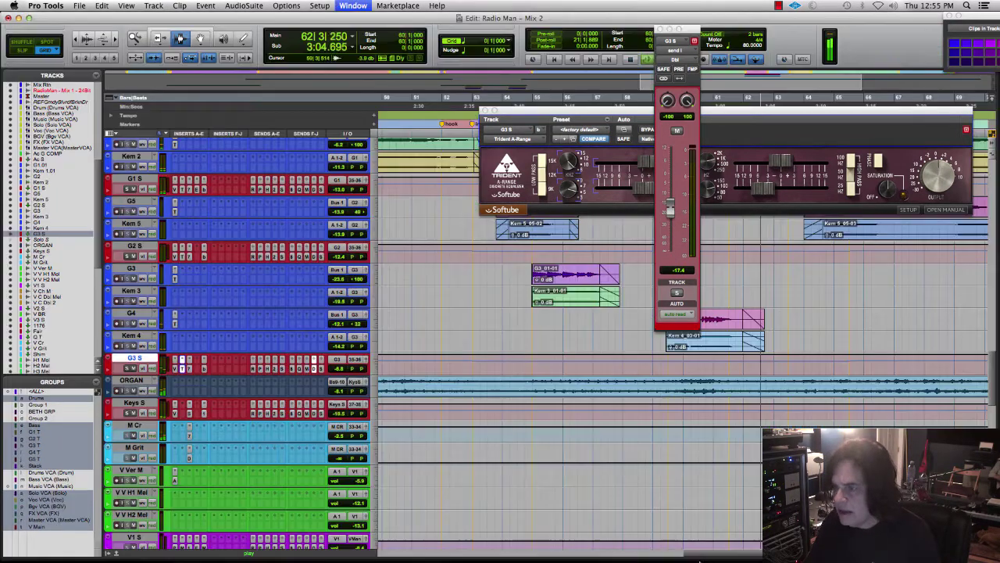
Bring the background vocal tracks into view and close the G3 S send and Trident A-Range windows.
scroll(547, 344, "down", 10)
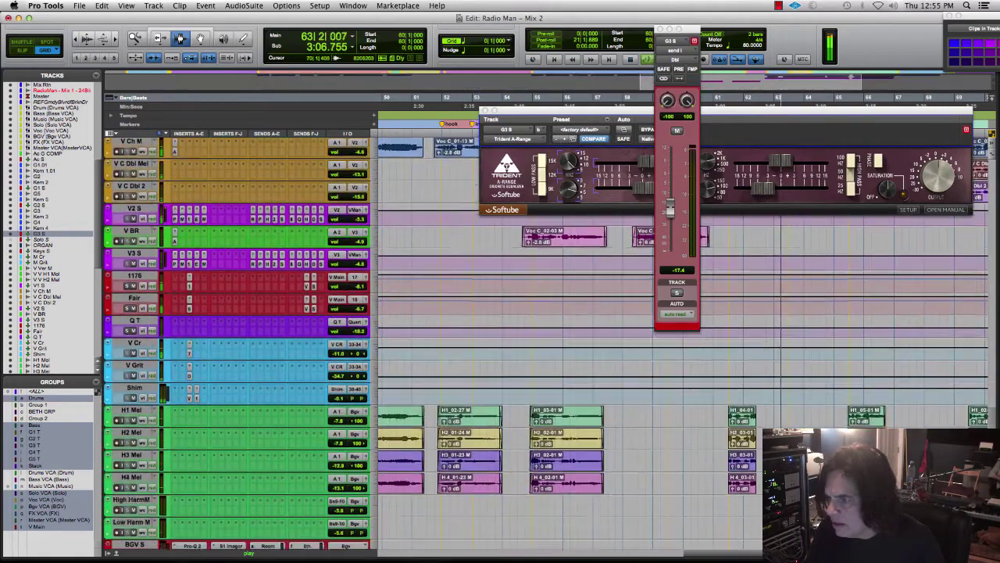
scroll(547, 344, "up", 2)
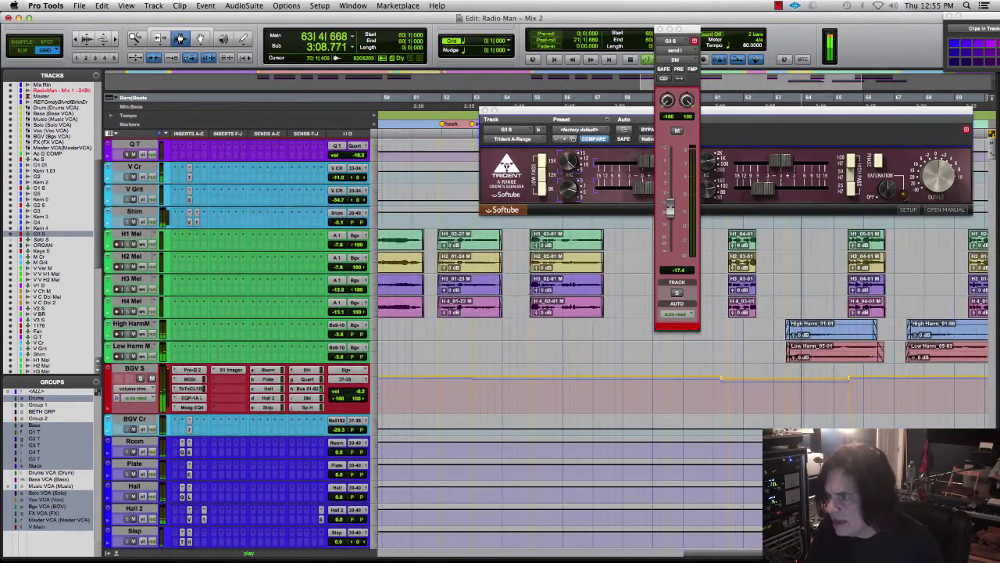
left_click(167, 38)
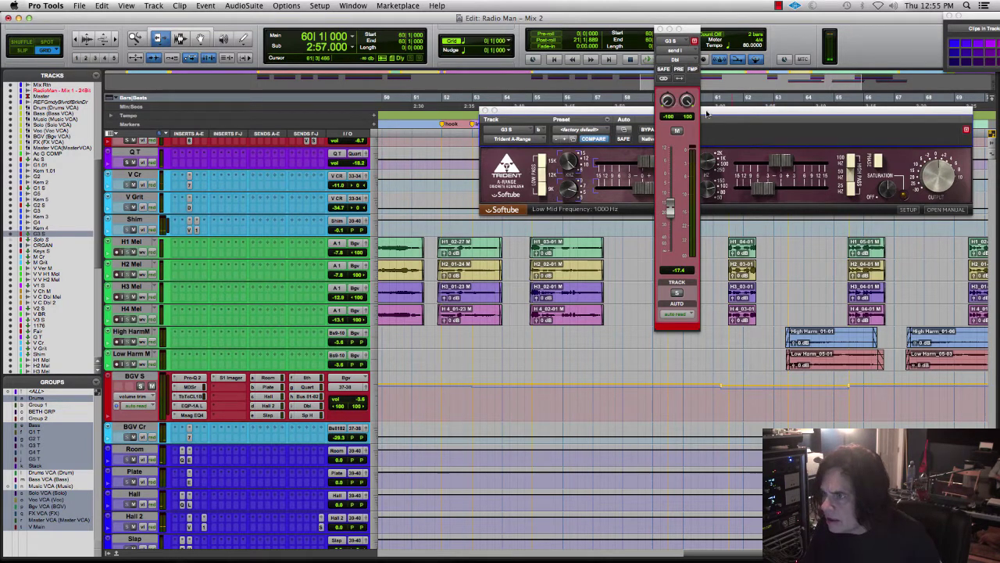
left_click_drag(706, 115, 692, 209)
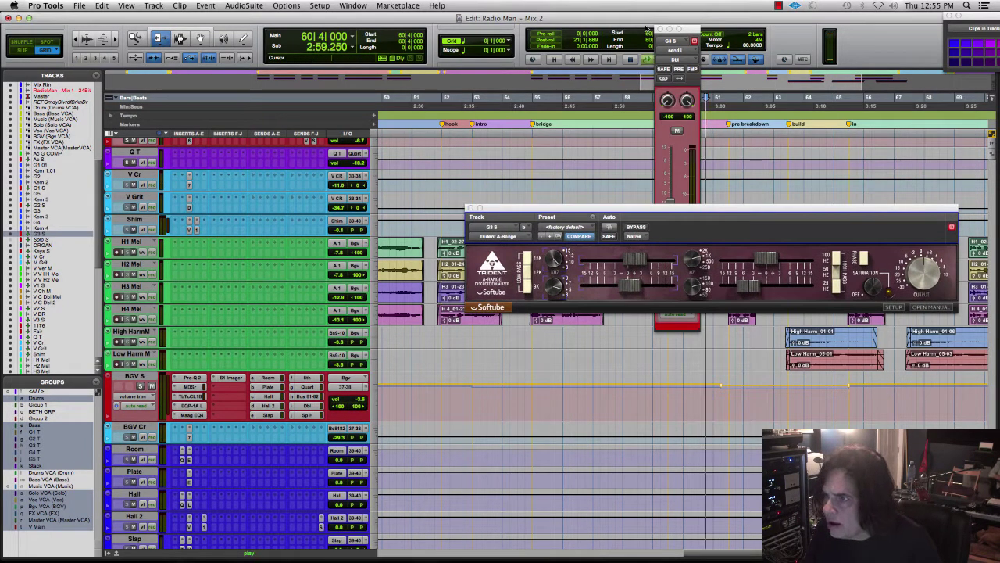
left_click(659, 29)
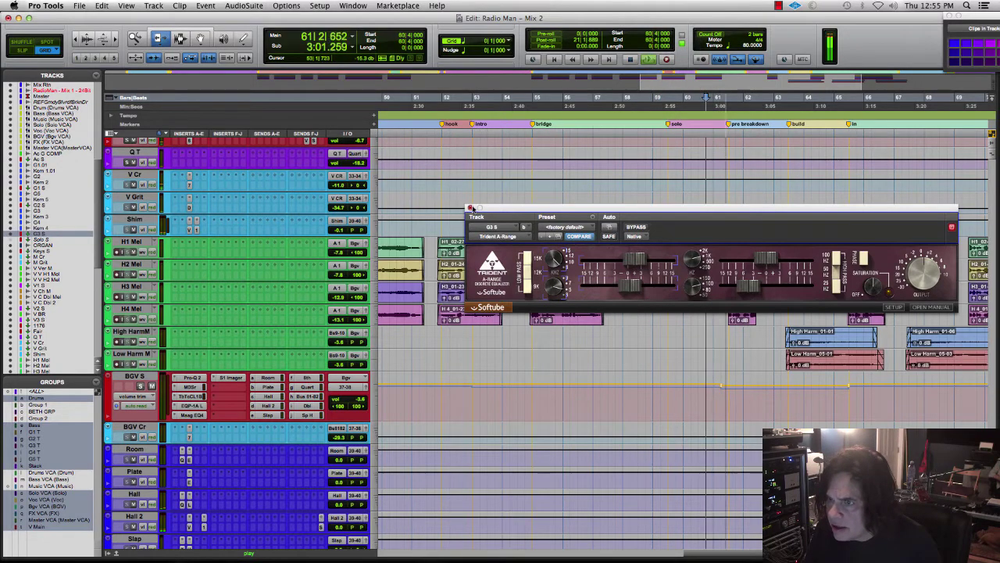
left_click(470, 208)
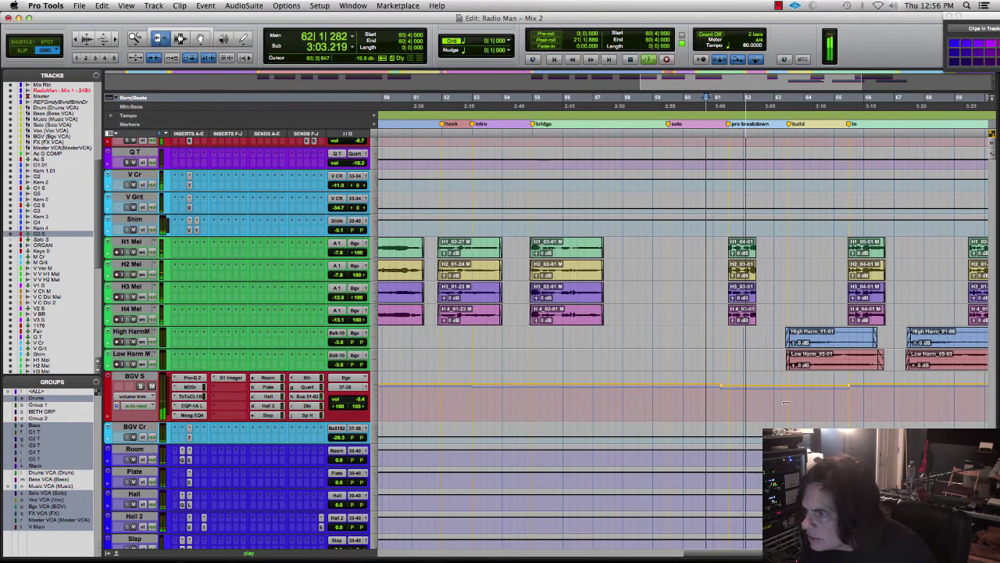
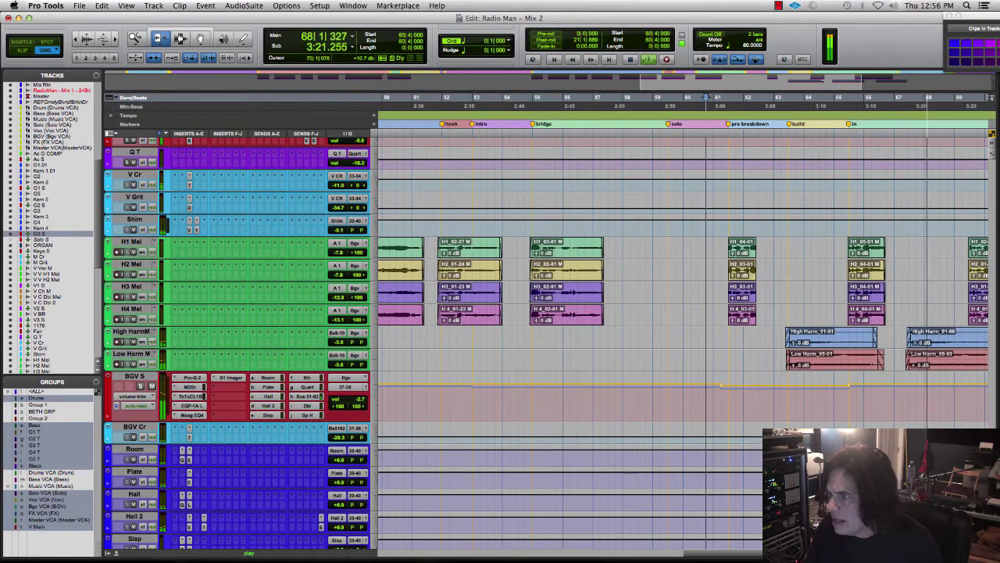
Group the High Harm M and Low Harm M tracks and raise their linked faders to -2.2 dB.
left_click(706, 97)
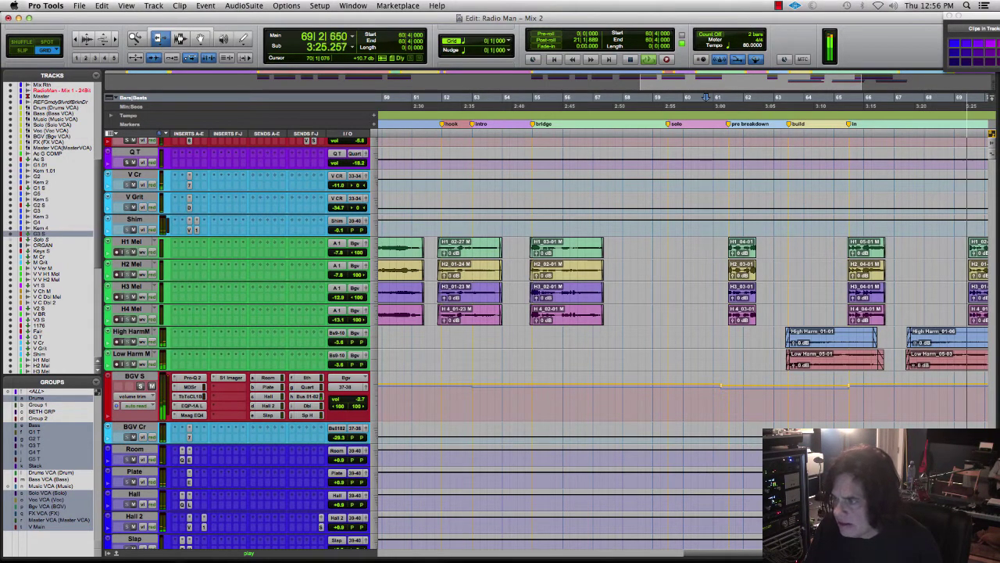
key("super+bracketleft")
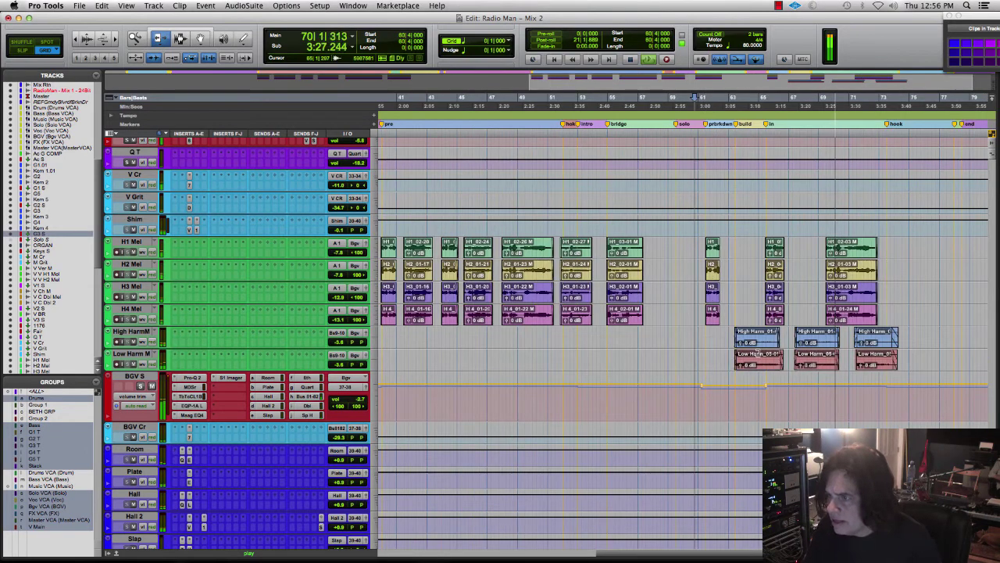
key("super+bracketleft")
key("super+bracketleft")
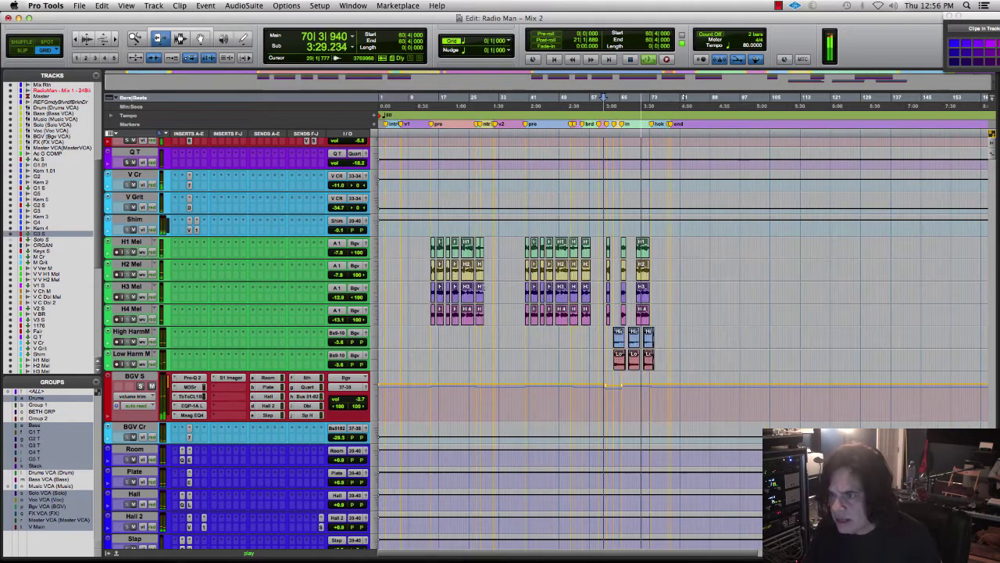
left_click(134, 332)
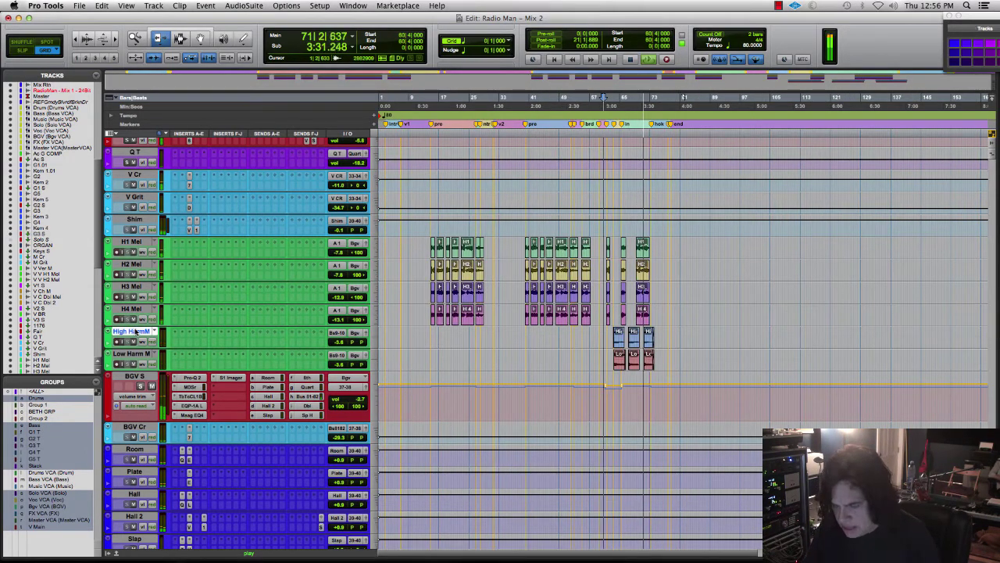
key("super+equal")
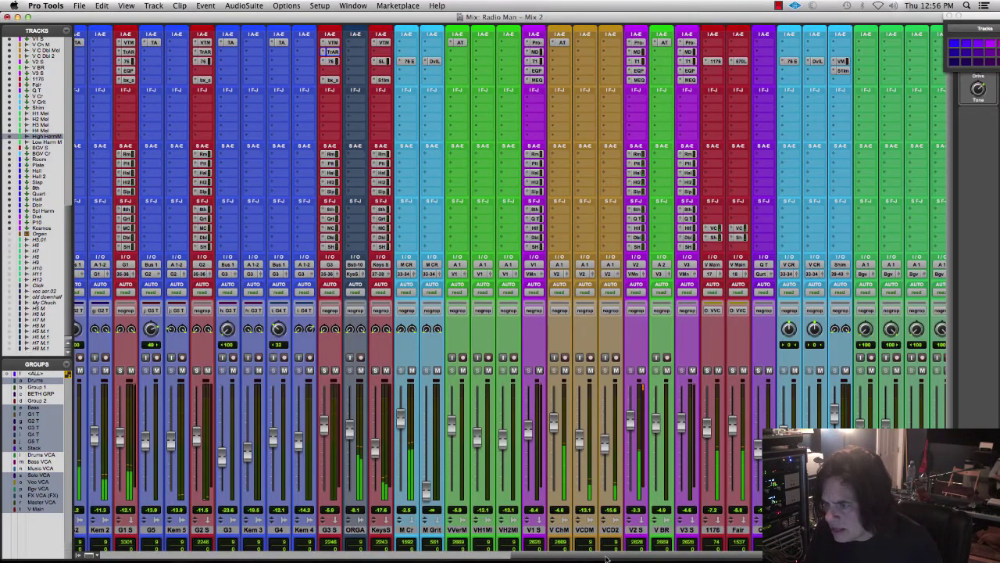
left_click_drag(606, 557, 723, 558)
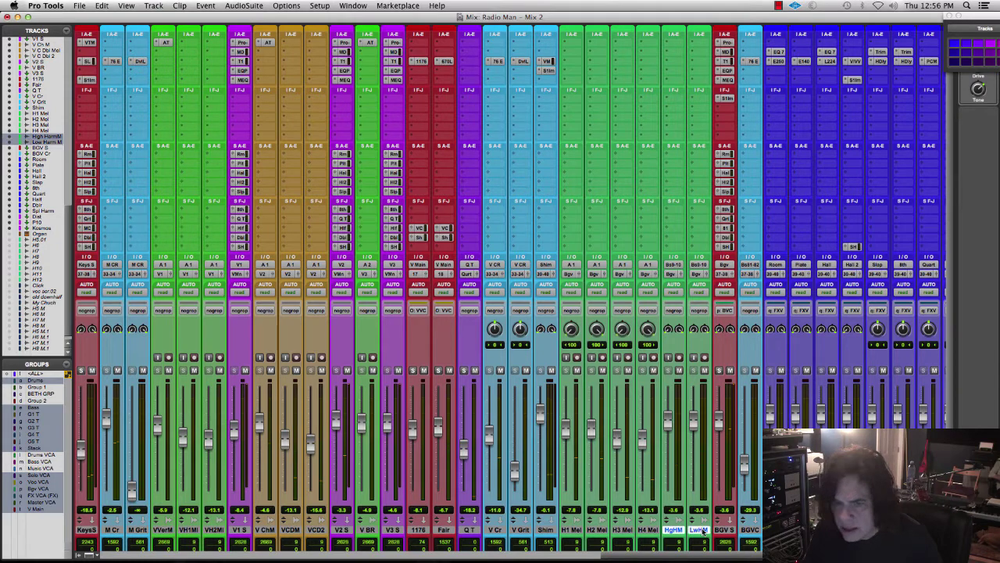
key("super+g")
key("Return")
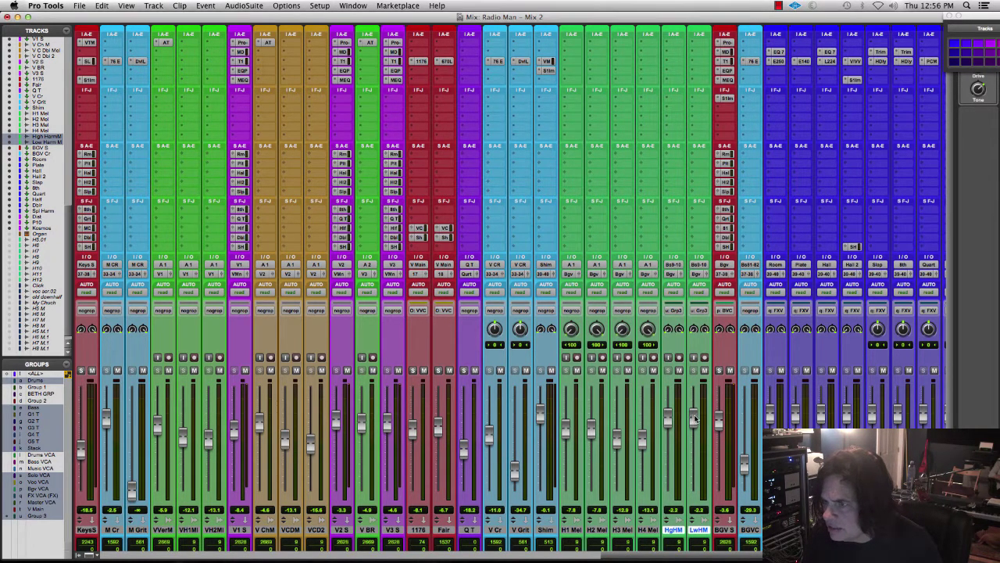
Insert FabFilter Pro-Q 2 on High Harm M with a low cut near 96 Hz, a 443 Hz dip and a 2.09 dB boost near 3962 Hz.
left_click(672, 53)
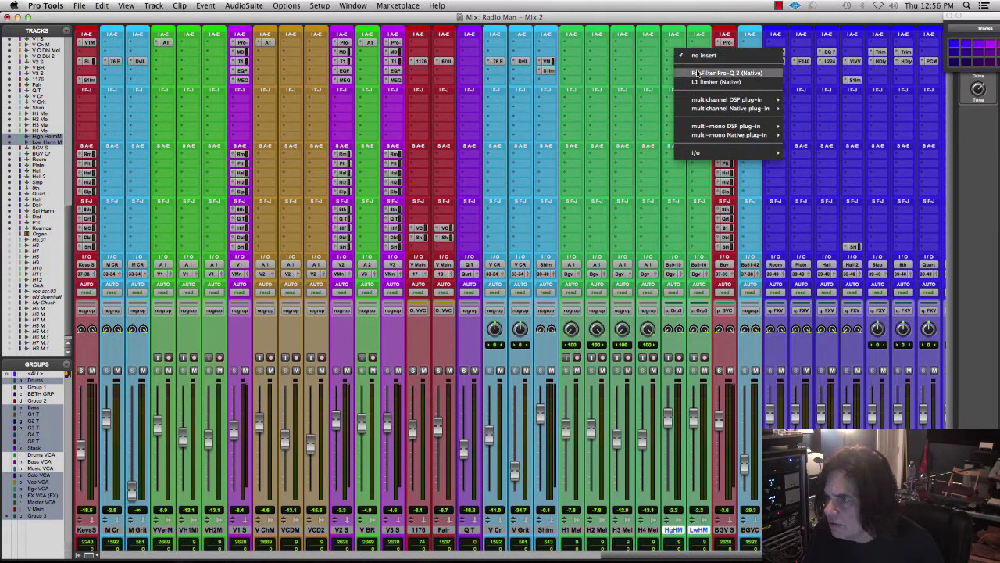
left_click(687, 70)
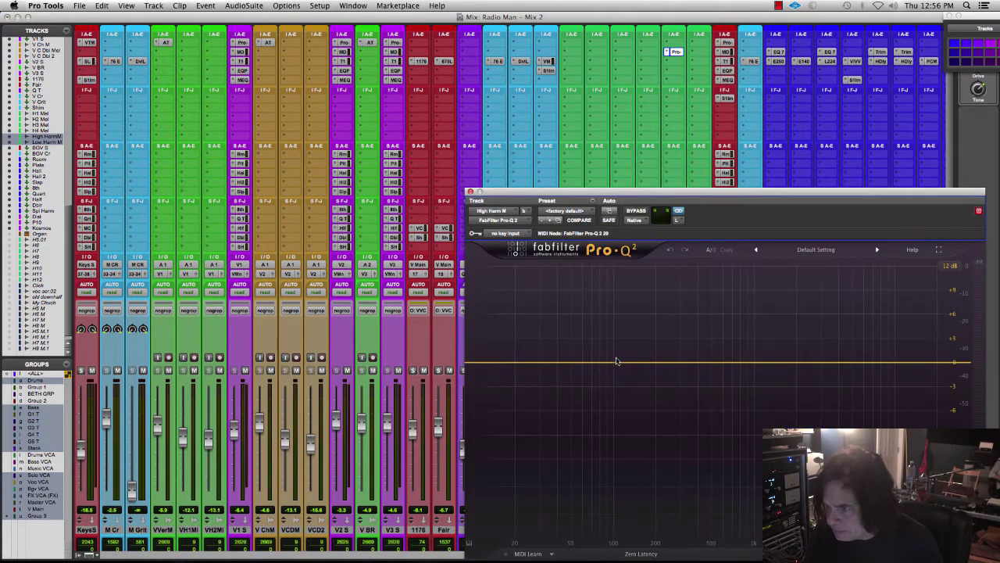
left_click(614, 373)
left_click(524, 503)
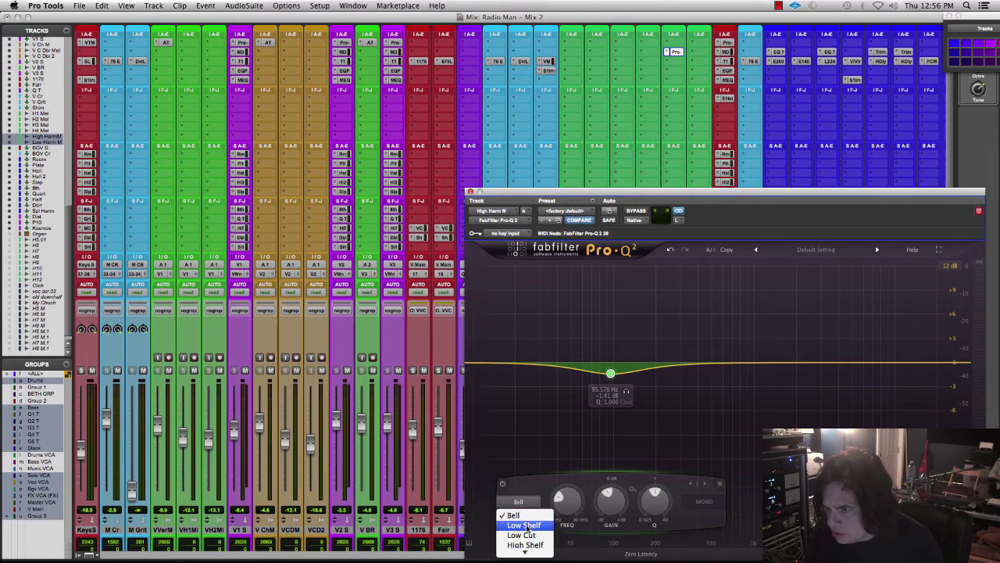
left_click(520, 538)
left_click_drag(700, 367, 704, 379)
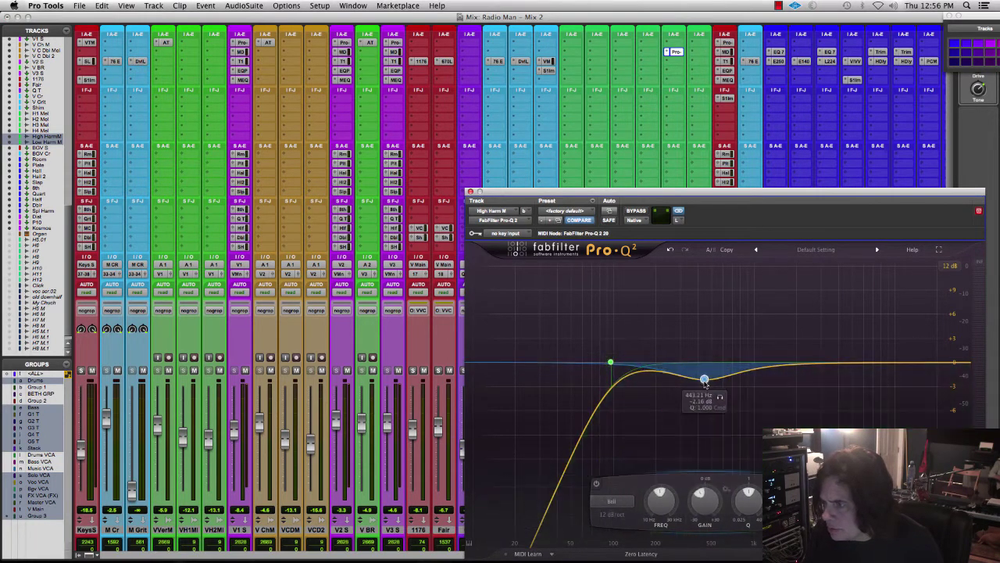
left_click_drag(815, 364, 838, 346)
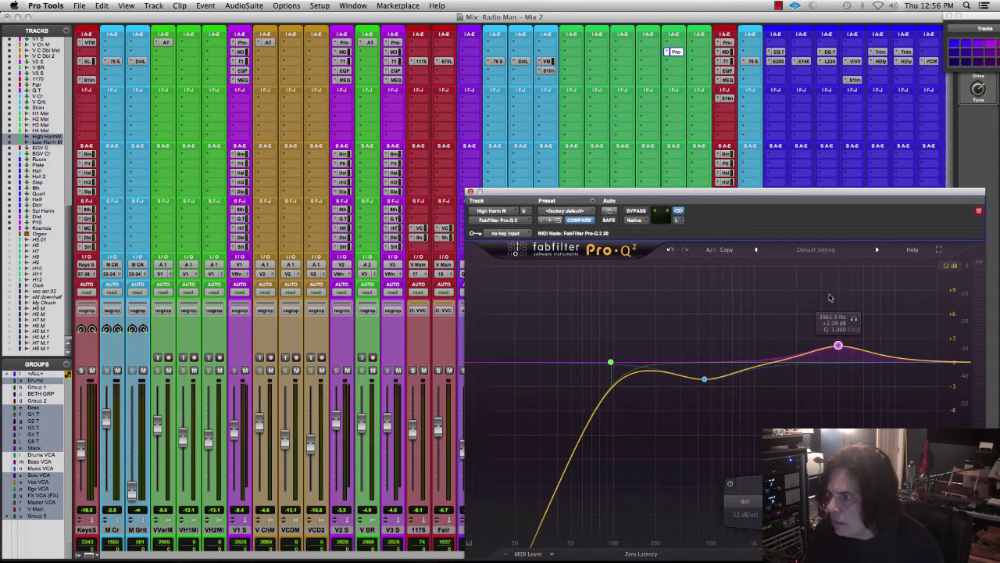
Copy the High Harm M Pro-Q 2 insert to Low Harm M and close its window over the timeline.
left_click(677, 51)
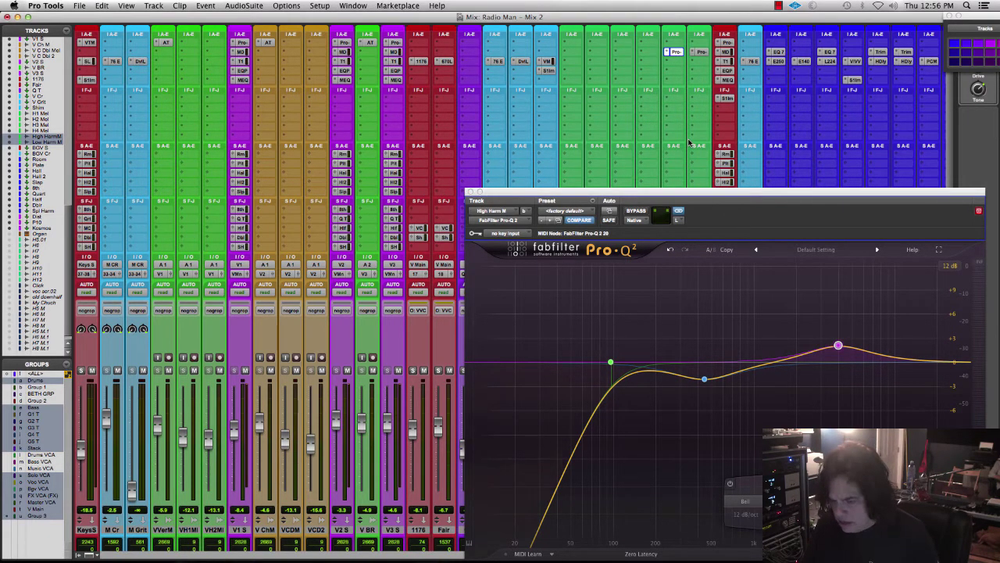
key("super+equal")
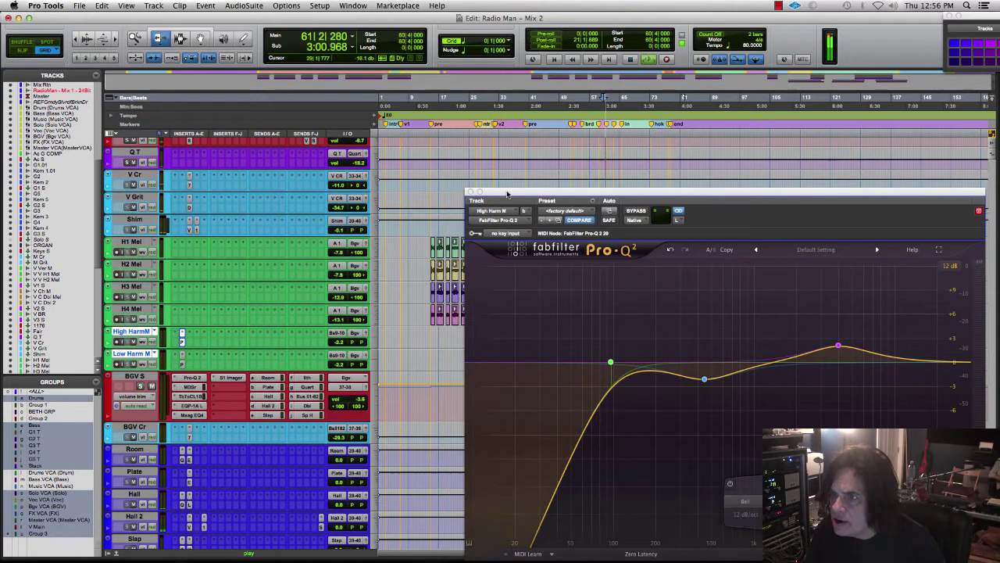
left_click_drag(506, 193, 752, 113)
key("super+bracketright")
key("super+bracketright")
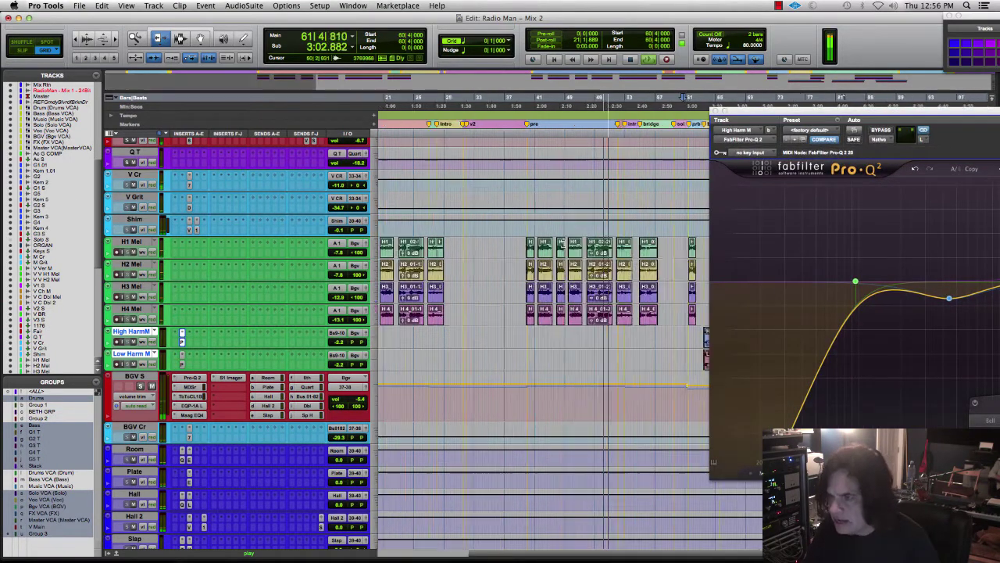
left_click(716, 109)
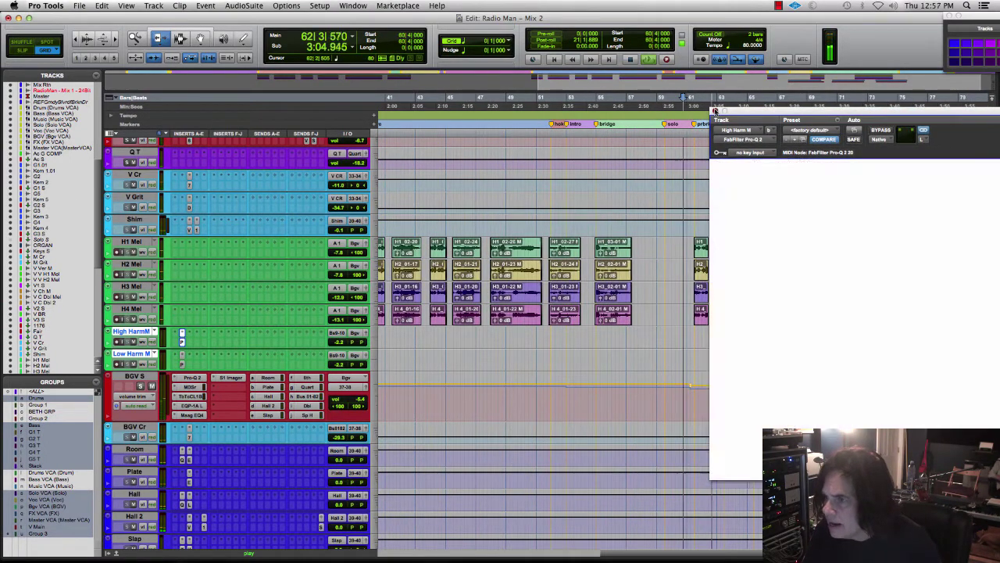
With the harmony faders lowered to -3.0 dB, reduce the High Harm M EQ's upper boost and copy that EQ to Low Harm M.
key("super+equal")
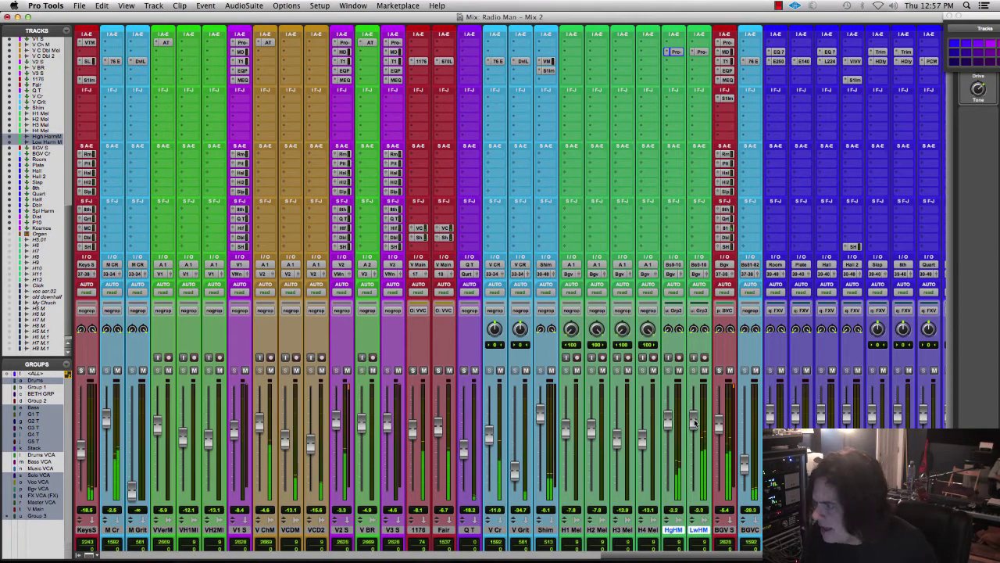
left_click(676, 52)
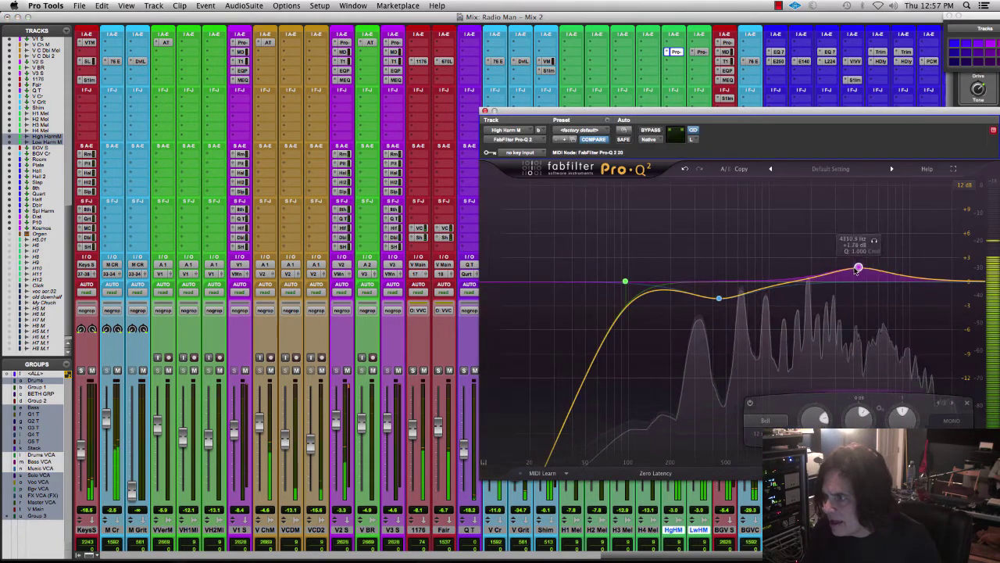
left_click(699, 53)
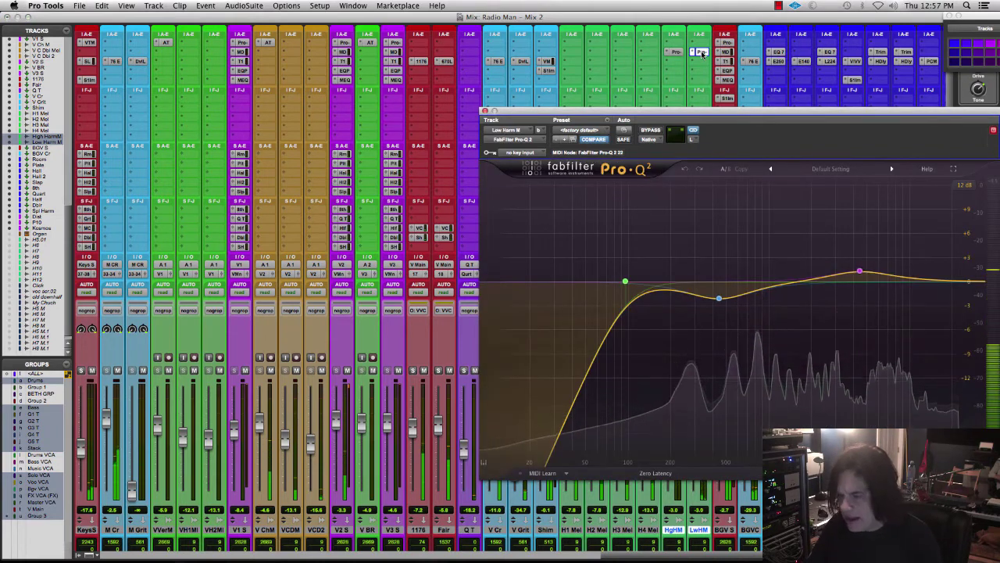
key("super+equal")
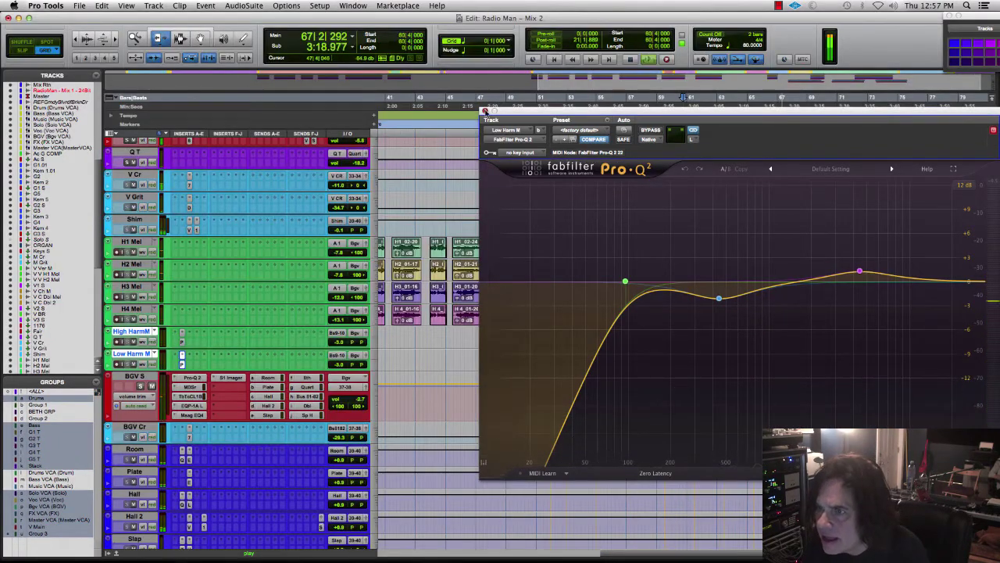
left_click(485, 111)
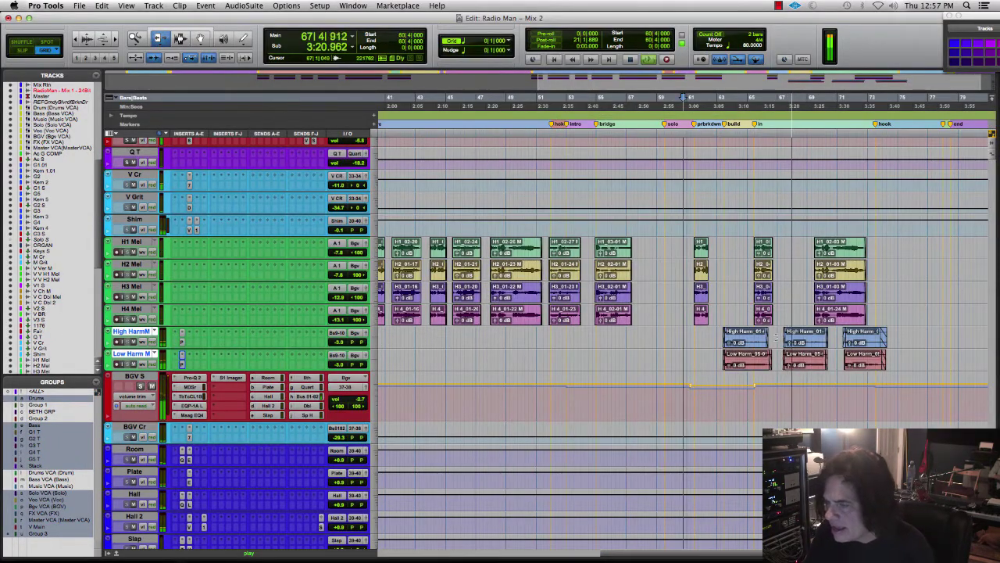
Lengthen the fade-outs on the last High Harm and Low Harm clips around bar 74, working in Slip mode.
key("F7")
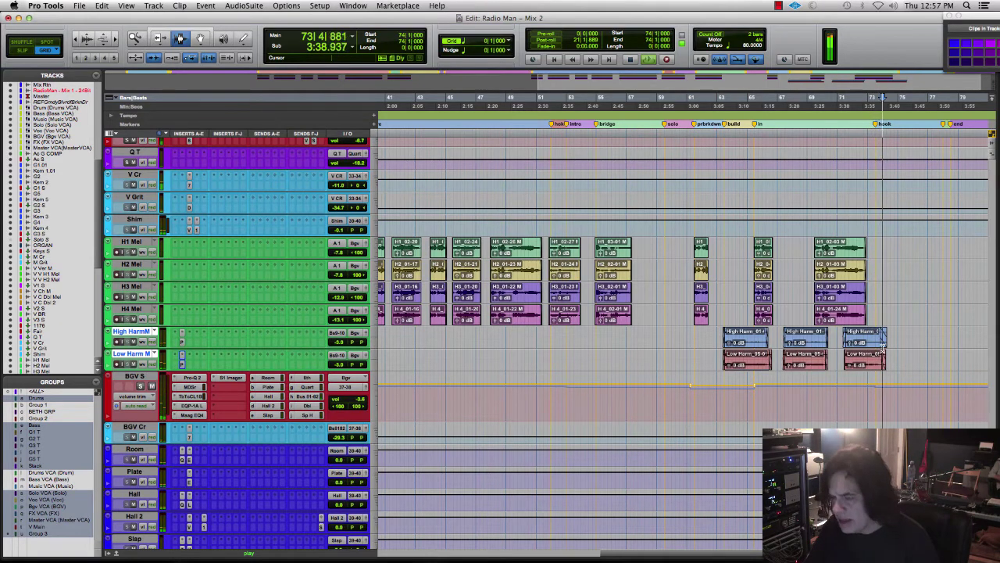
key("super+bracketright")
key("super+bracketright")
key("super+bracketright")
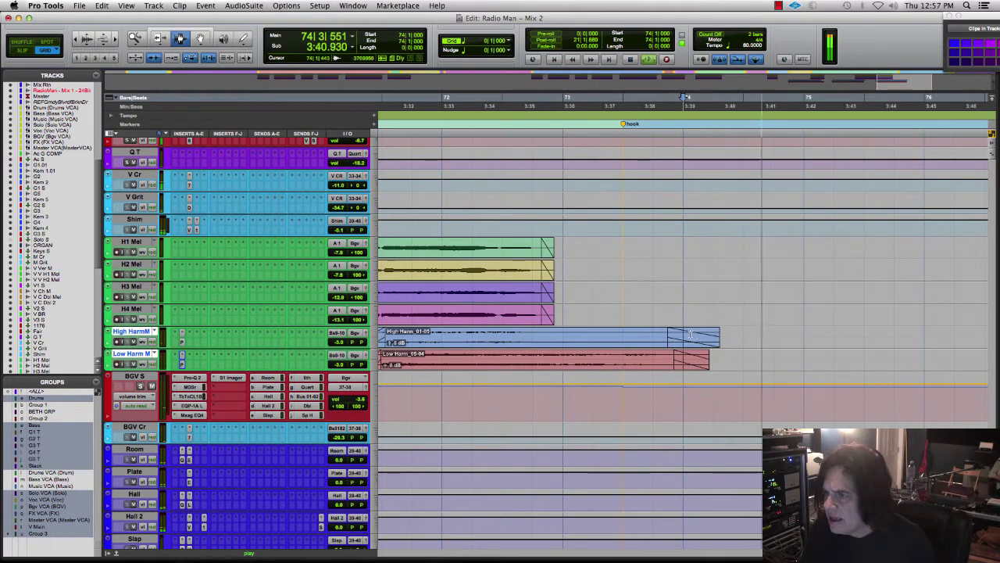
left_click_drag(691, 334, 774, 359)
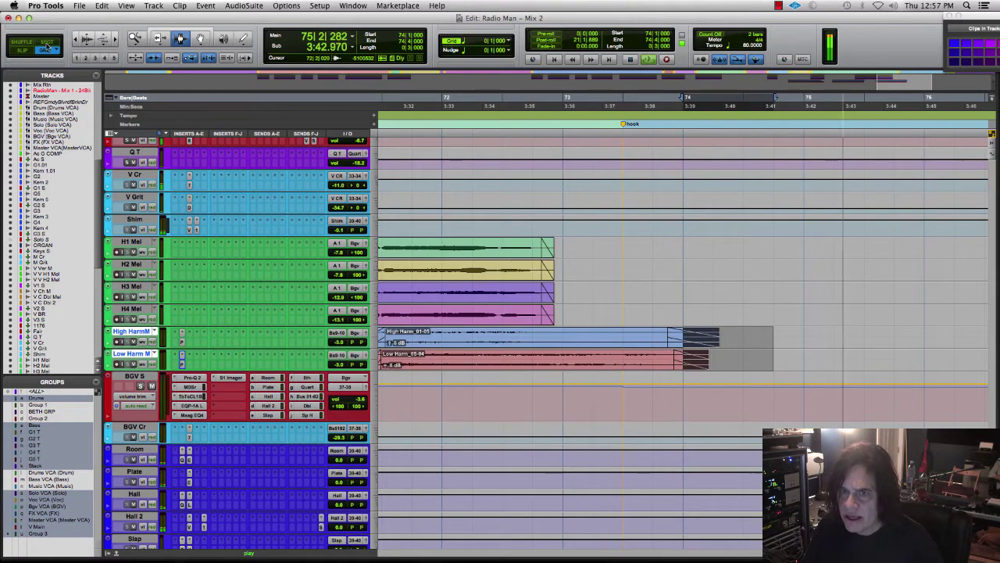
left_click(22, 50)
left_click_drag(644, 335, 790, 367)
key("super+bracketleft")
key("super+bracketleft")
left_click(700, 360)
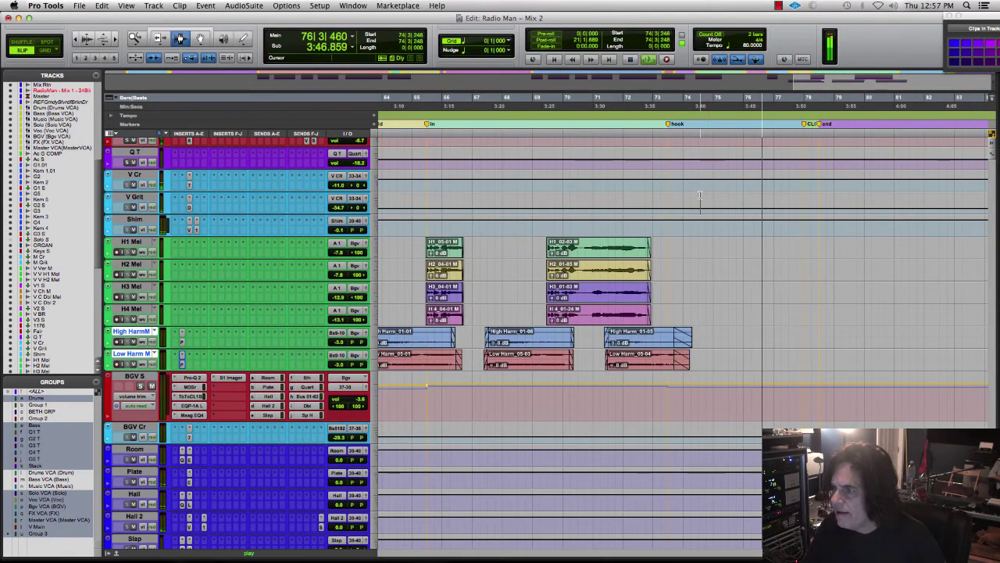
Split the V Ch M chorus vocal clip shortly after bar 74 and set the second part's clip gain to -1.9 dB.
scroll(547, 320, "up", 10)
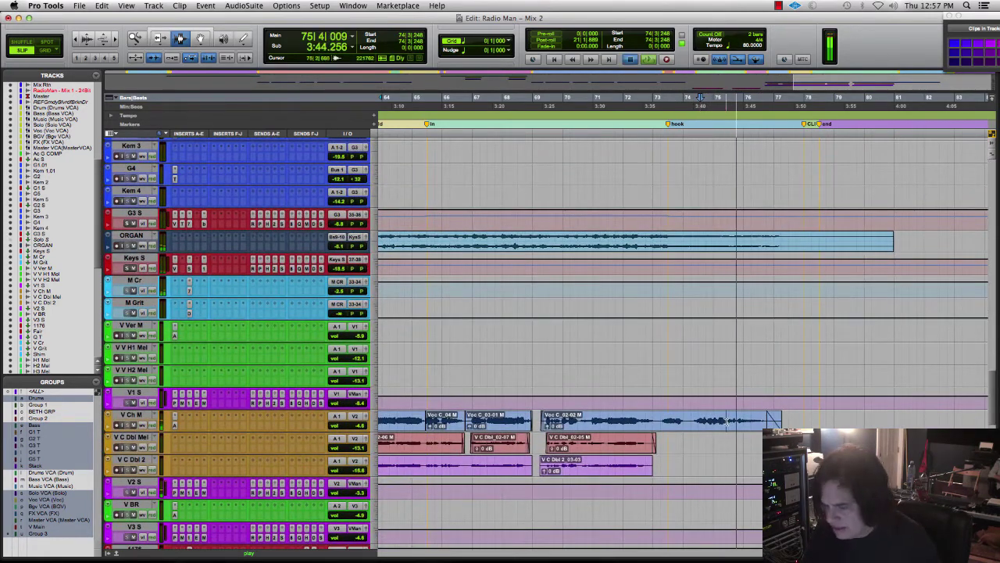
key("super+bracketright")
key("super+bracketright")
key("space")
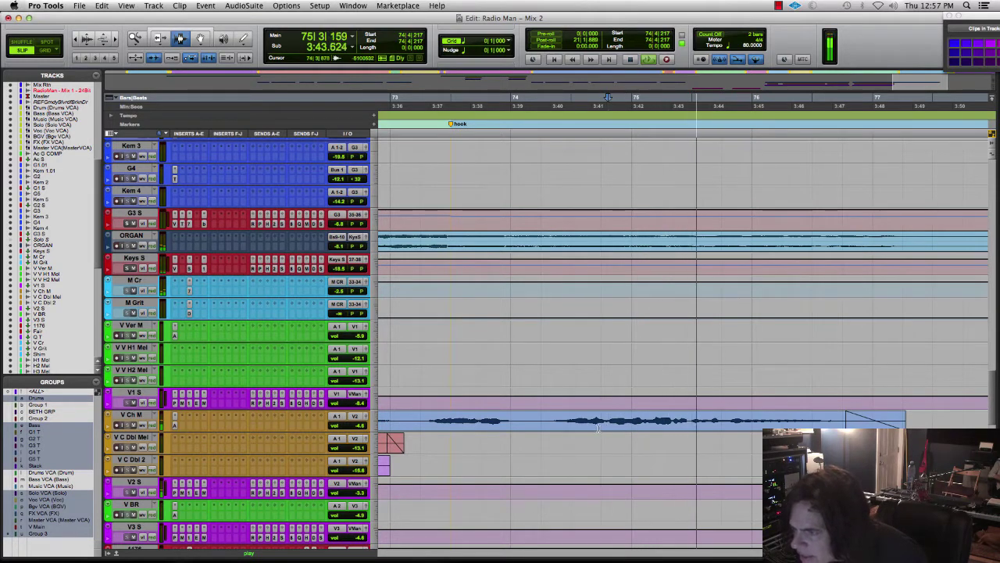
left_click(549, 420)
left_click_drag(551, 429, 552, 435)
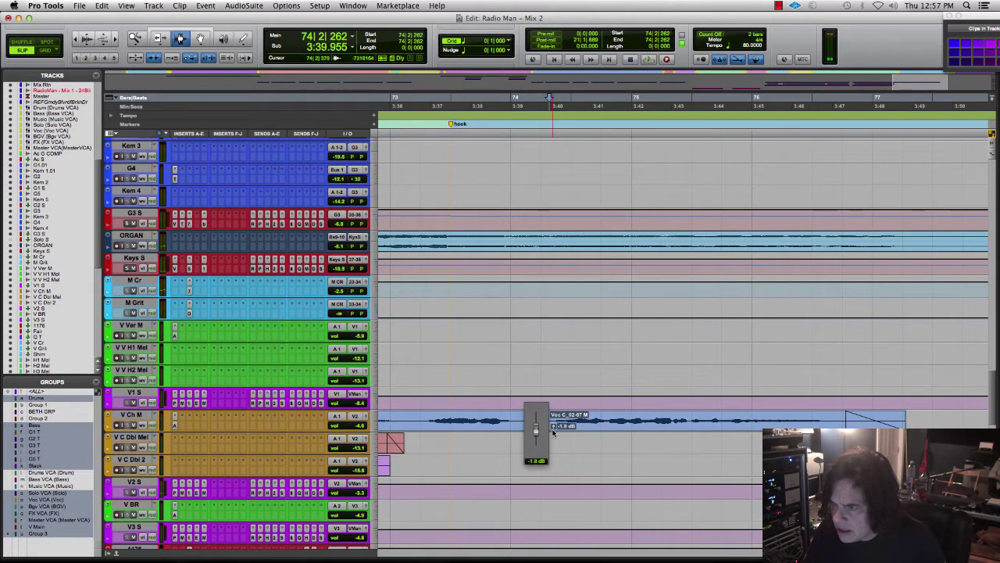
Audition the closing hook vocal and lower the split V Ch M clip's gain to -4.6 dB.
left_click(515, 397)
key("space")
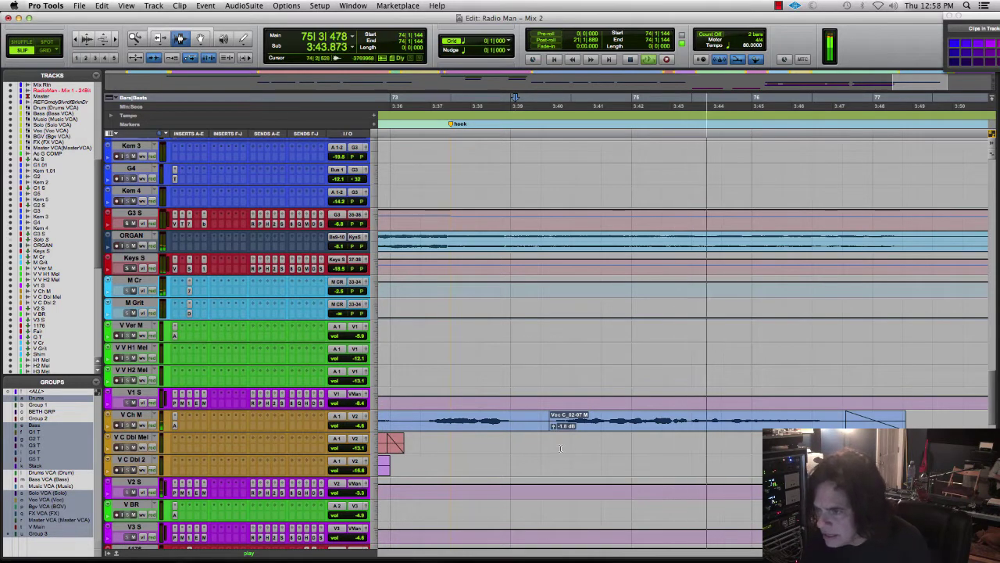
key("space")
left_click_drag(552, 426, 553, 433)
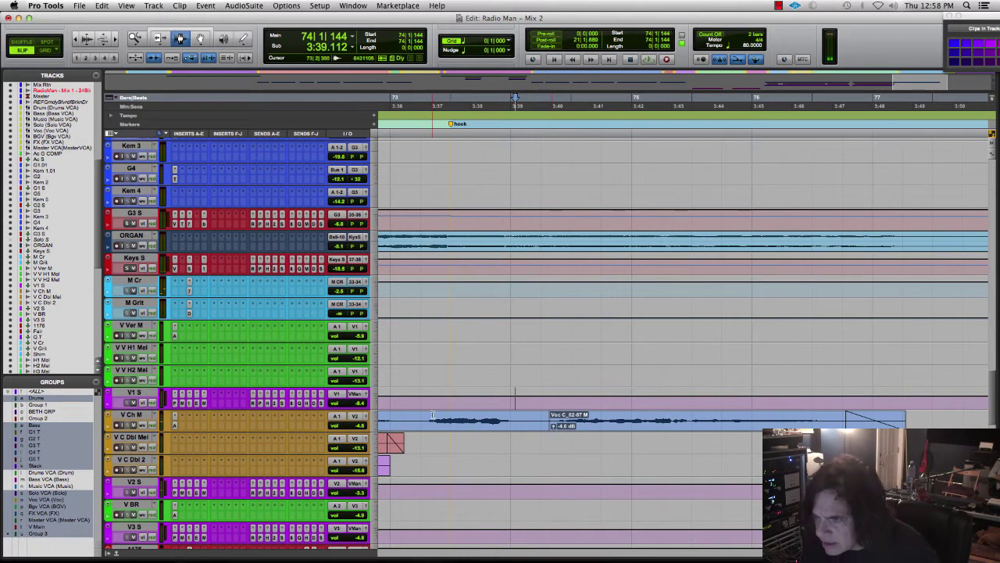
key("space")
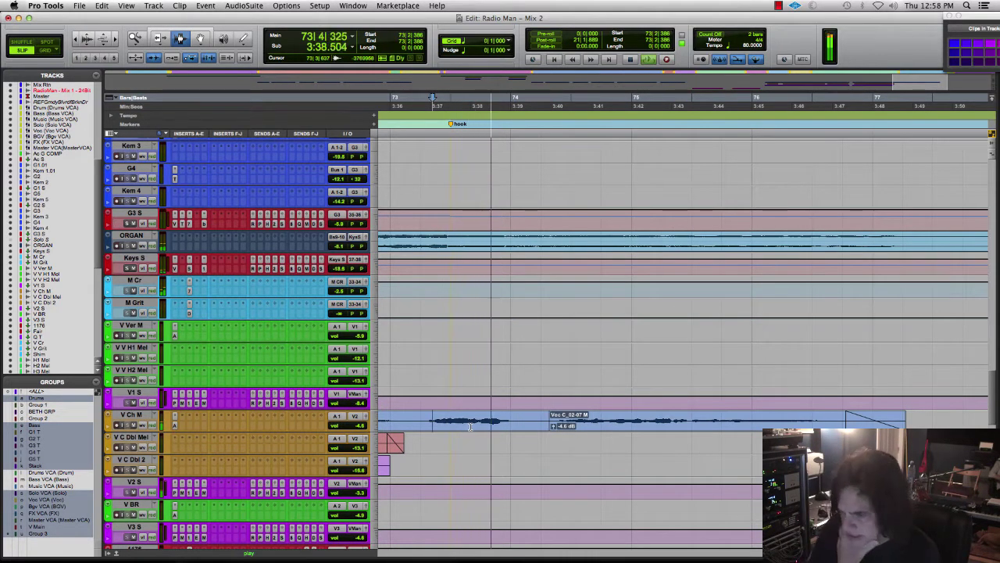
Audition the song's ending from around bar 73 and add a fade-out to the end of the ORGAN clip at about bar 80.
key("r")
key("r")
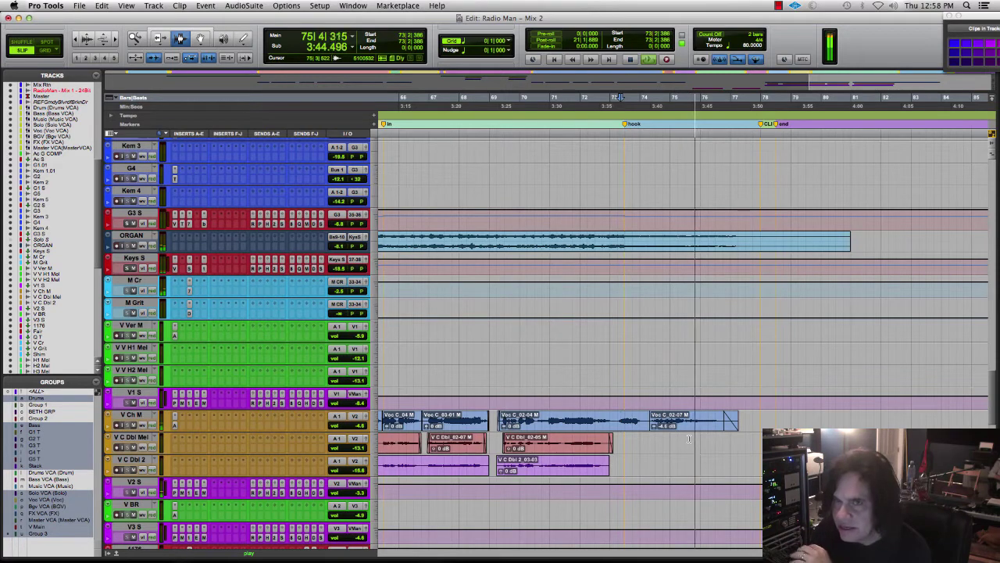
key("space")
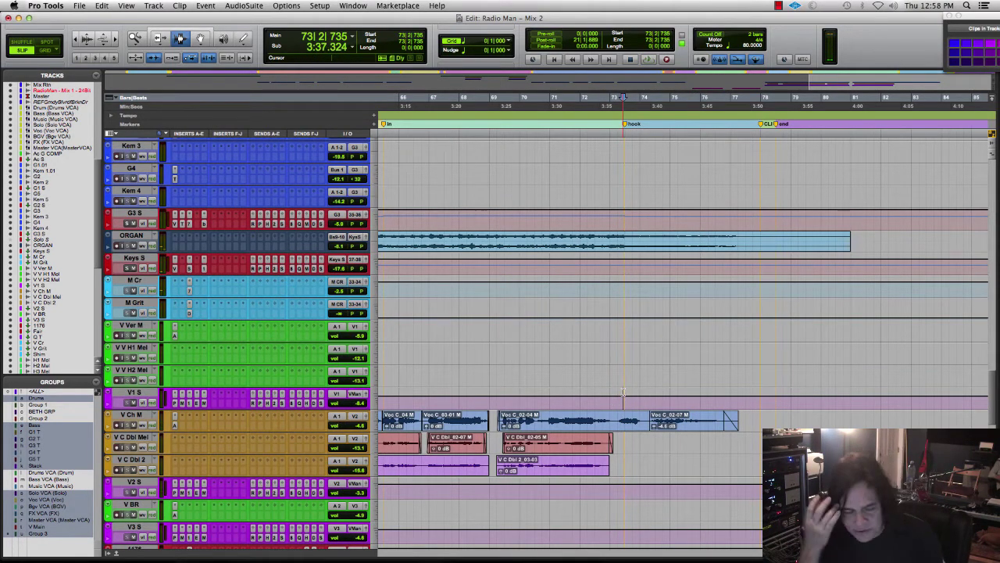
key("space")
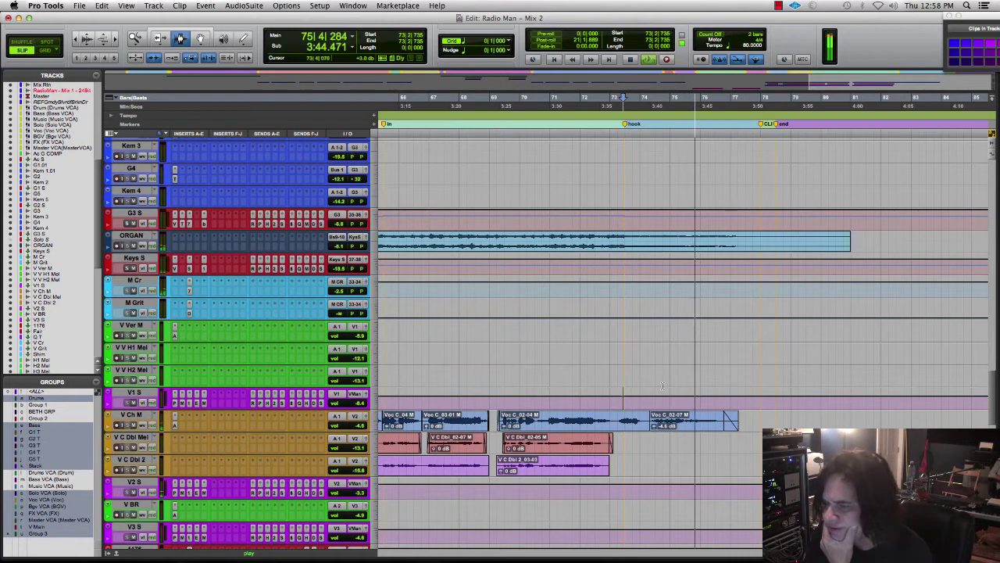
scroll(691, 429, "up", 2)
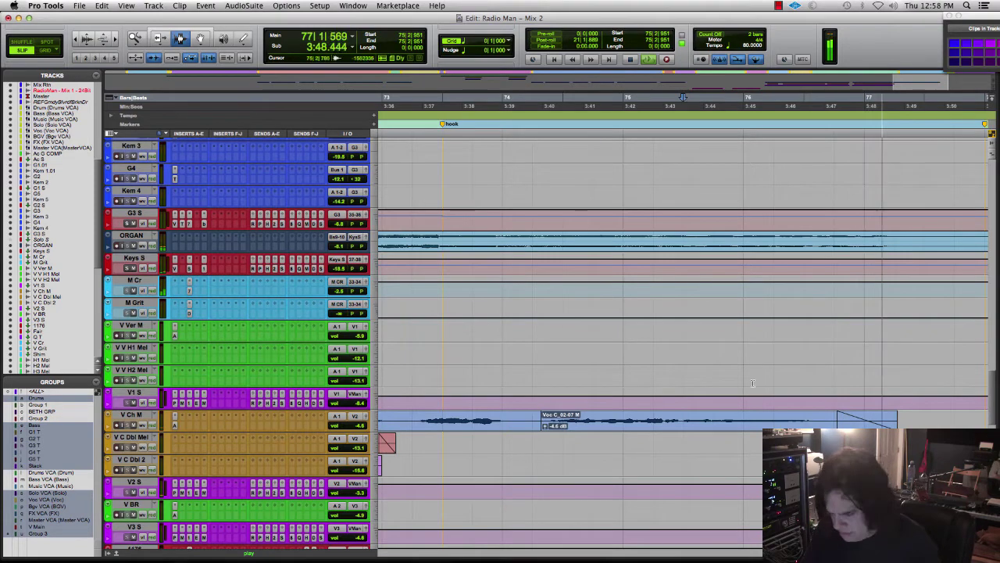
scroll(789, 383, "down", 2)
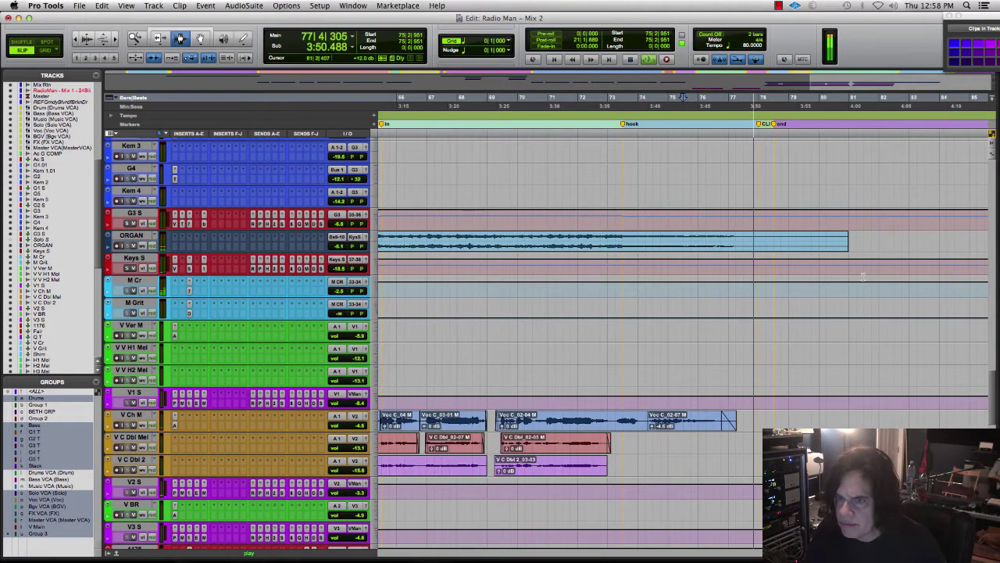
left_click_drag(862, 243, 826, 240)
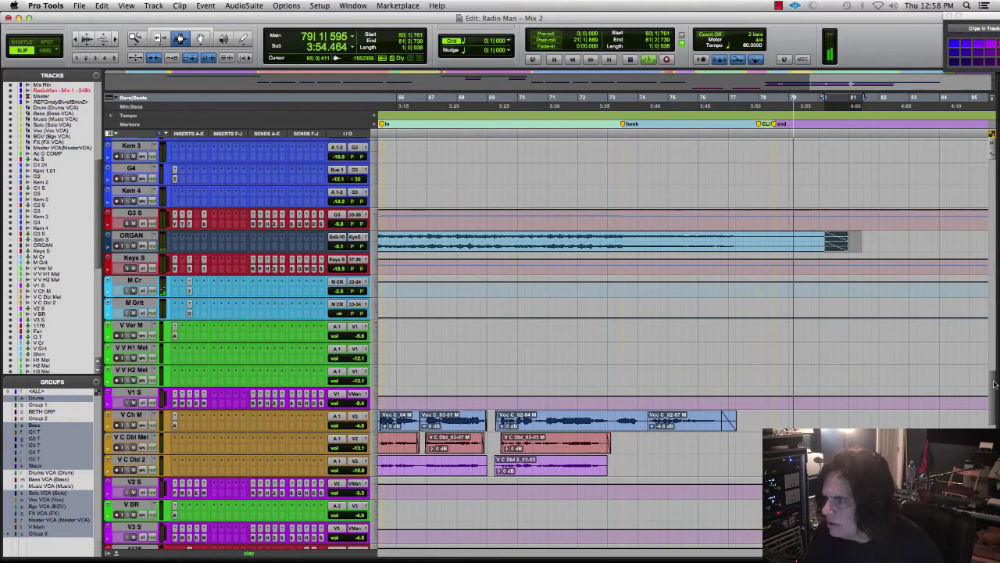
Show the full song length at the percussion tracks and select both Shaker clips from bar 65.
scroll(997, 289, "down", 10)
scroll(997, 289, "up", 10)
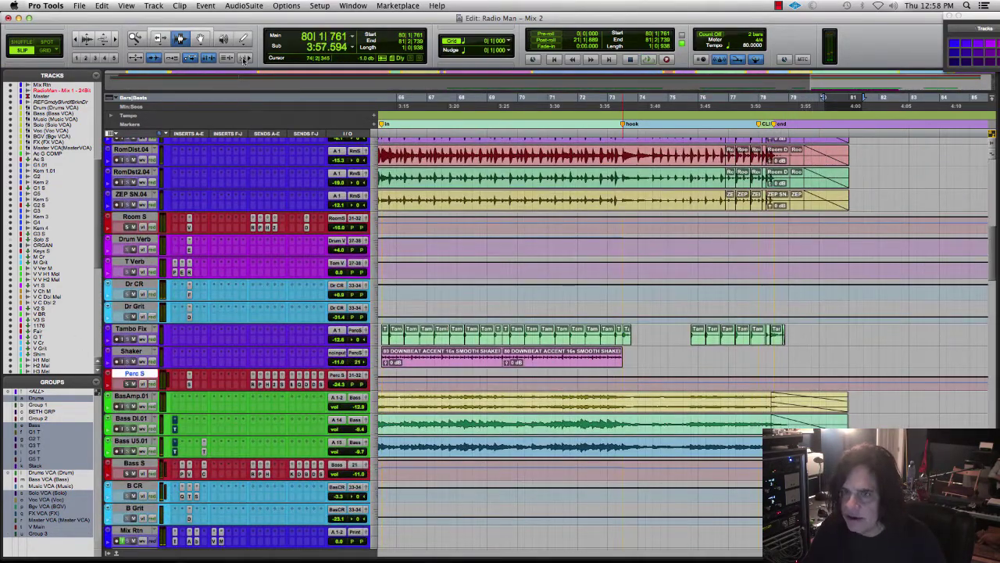
double_click(135, 40)
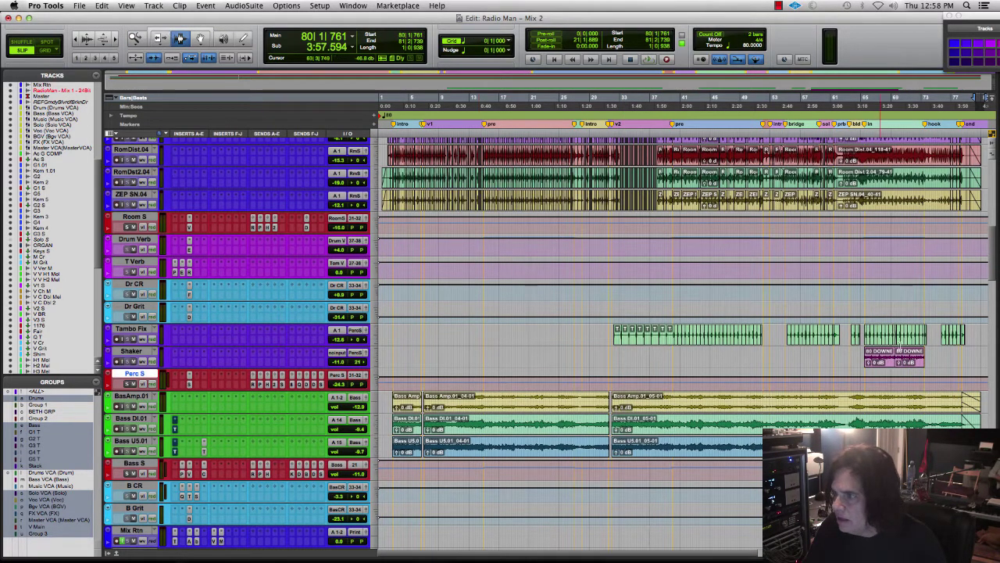
left_click(880, 351)
left_click(909, 351, "shift")
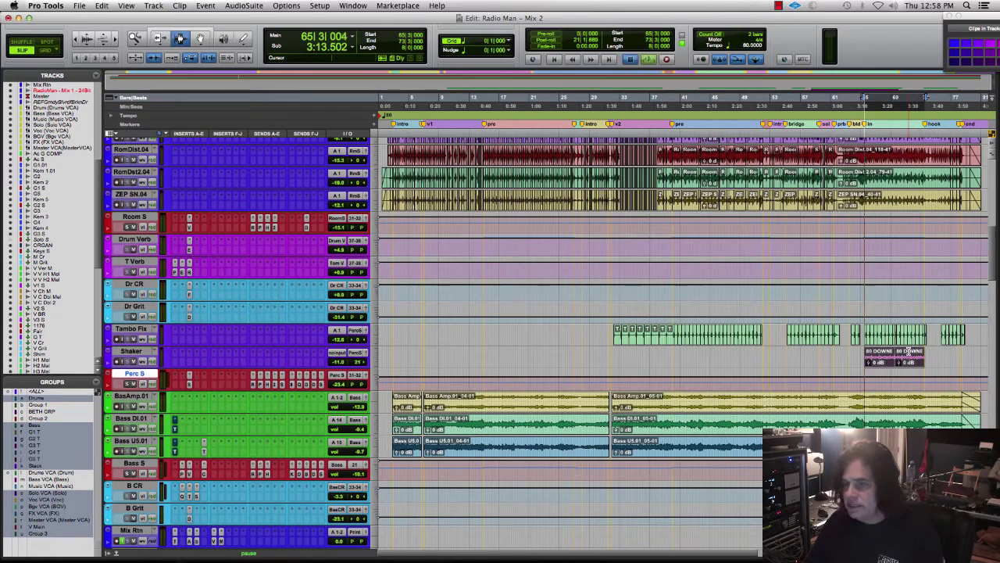
Play the selected section in the mixer and raise the TmbF fader and the Perc S fader, the latter to about -3 dB.
key("super+equal")
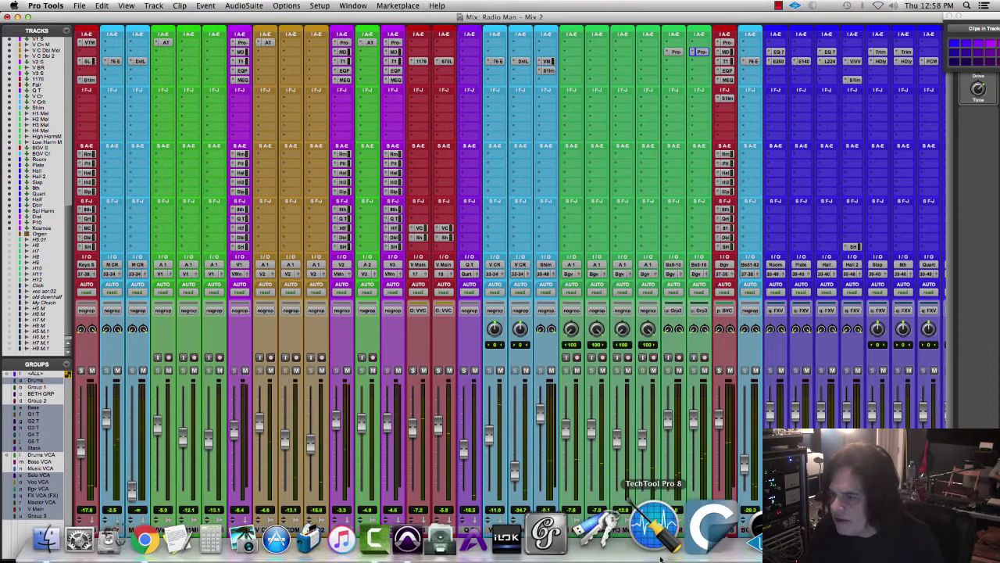
left_click_drag(655, 558, 328, 553)
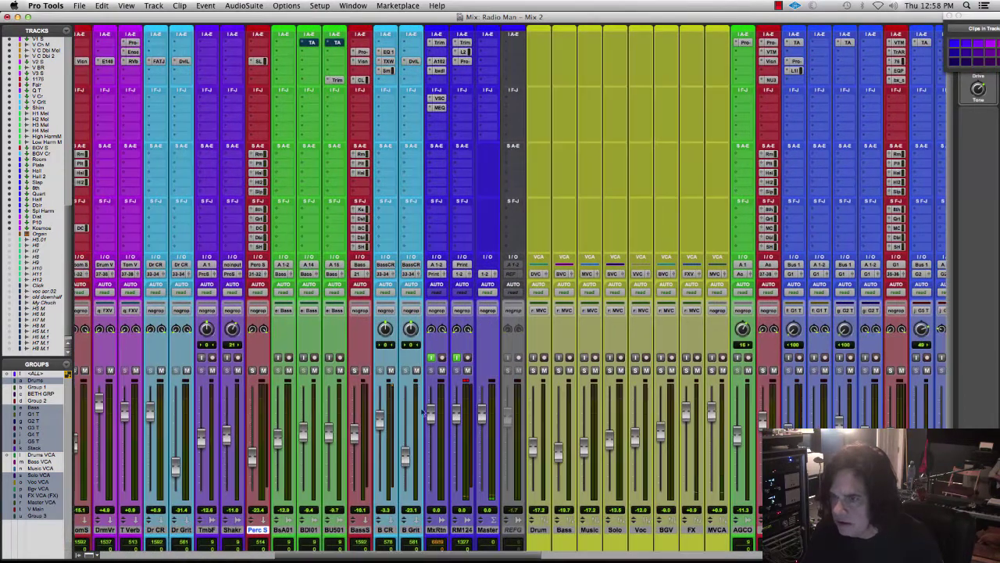
key("space")
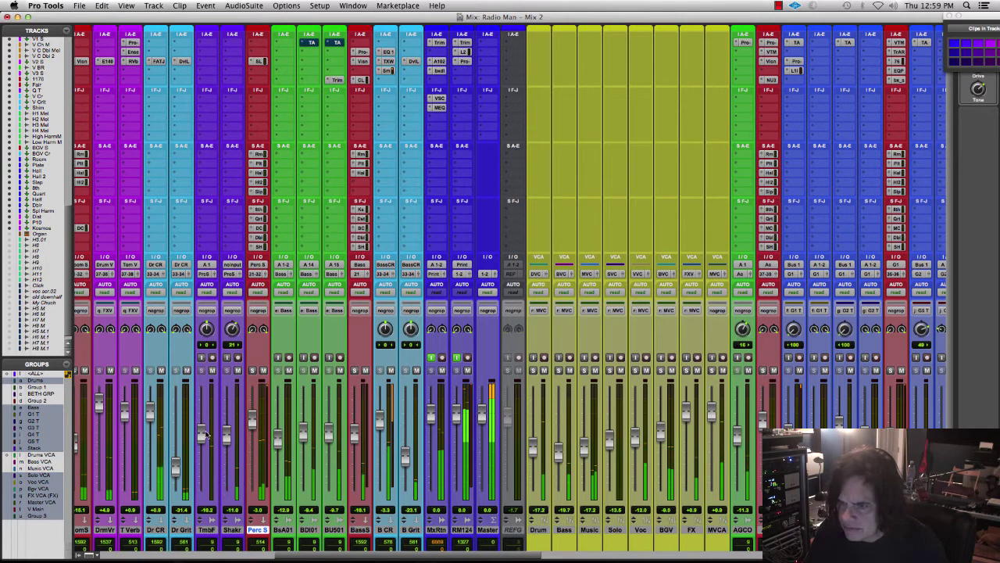
Open the SSLChannel insert on Perc S and slightly adjust its HF and HMF gains.
left_click(259, 61)
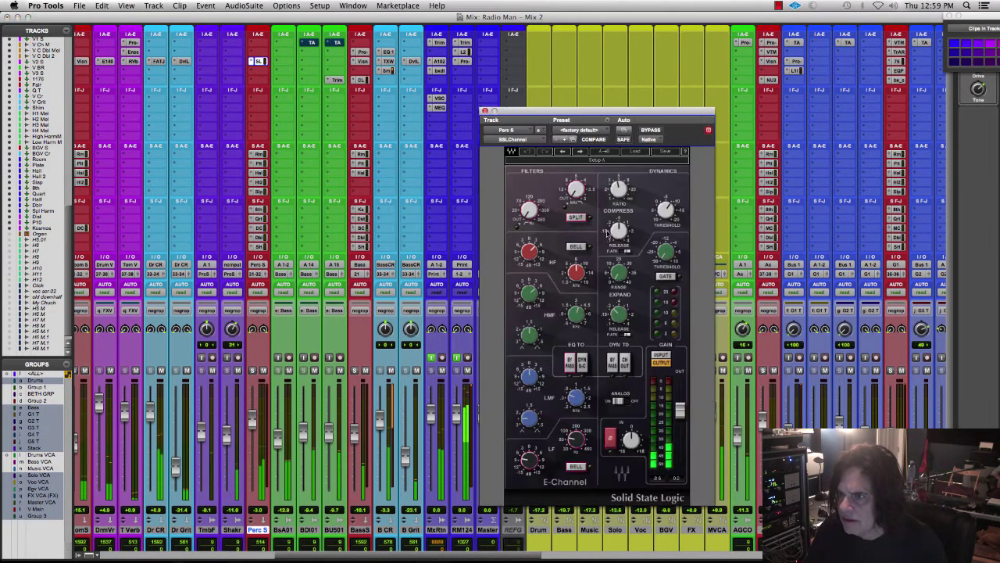
left_click_drag(532, 251, 531, 249)
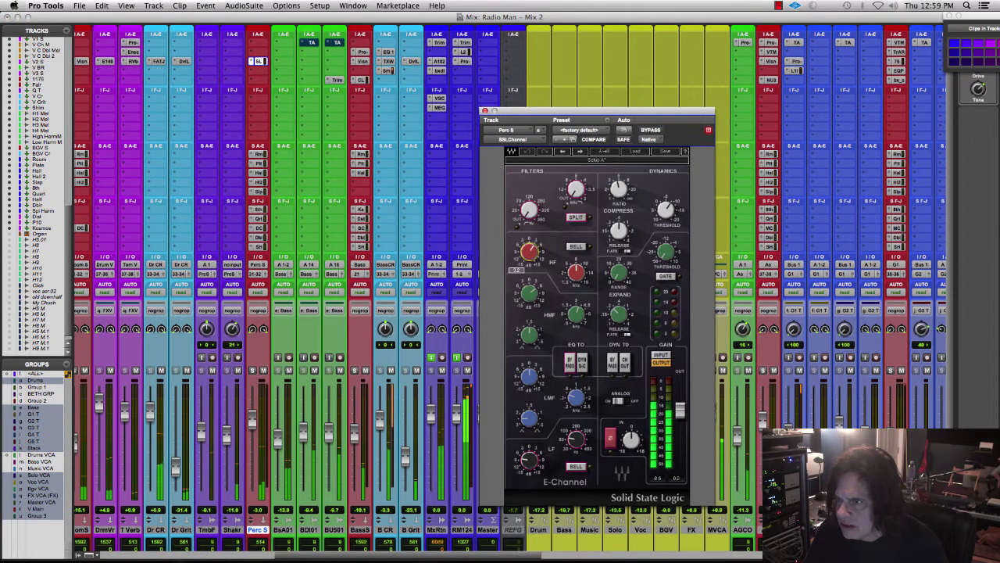
left_click_drag(530, 293, 530, 291)
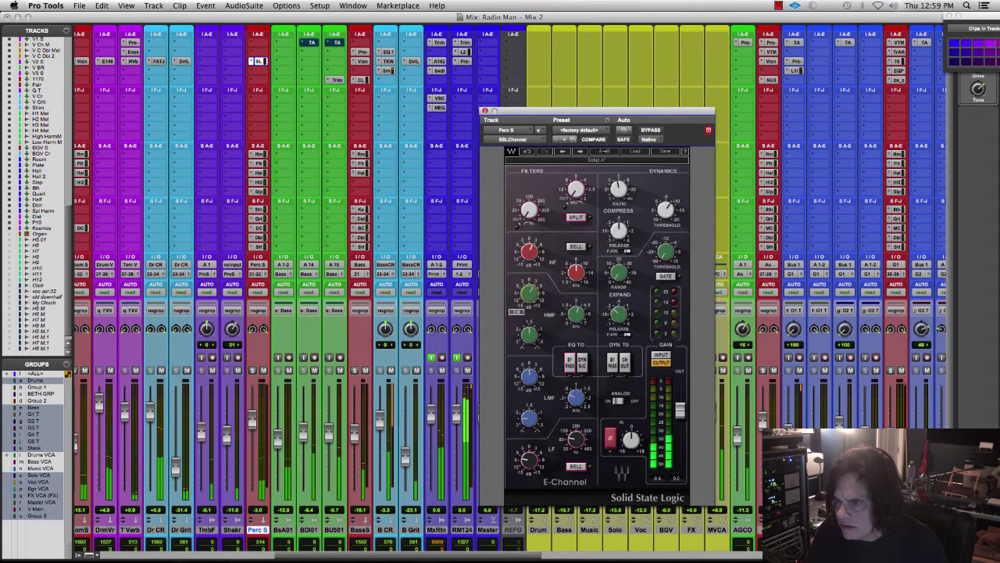
Raise the Hall 2 send on Perc S to about -8.6 dB.
left_click(261, 183)
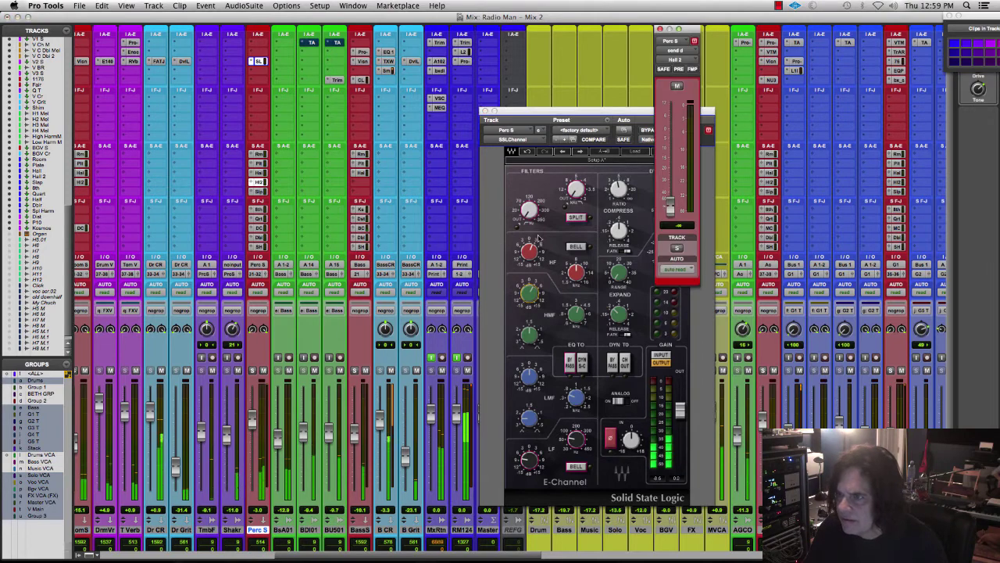
left_click_drag(670, 207, 670, 148)
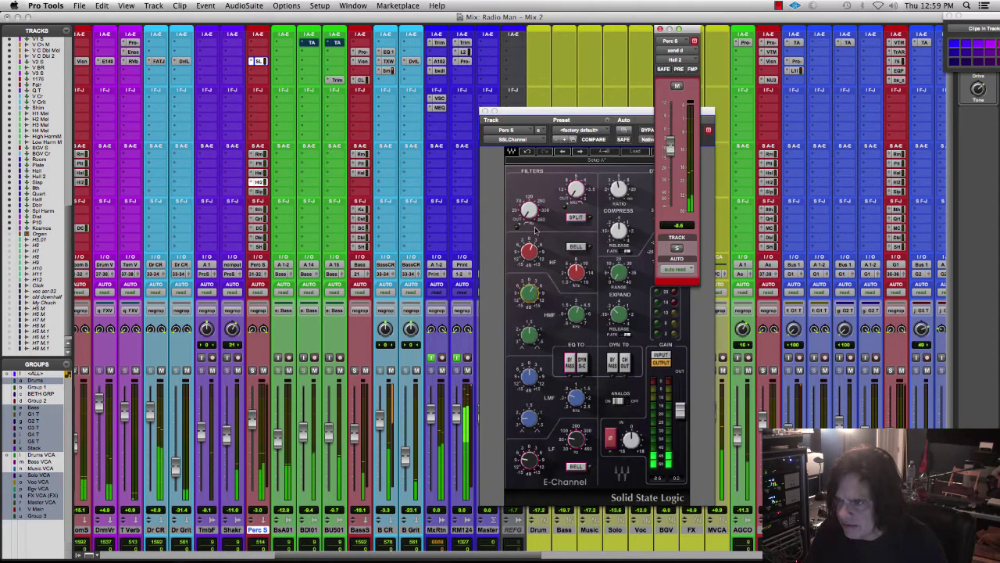
Engage the high-frequency cut filter and adjust the compressor threshold in Perc S's SSLChannel, and close the plug-in.
left_click(575, 194)
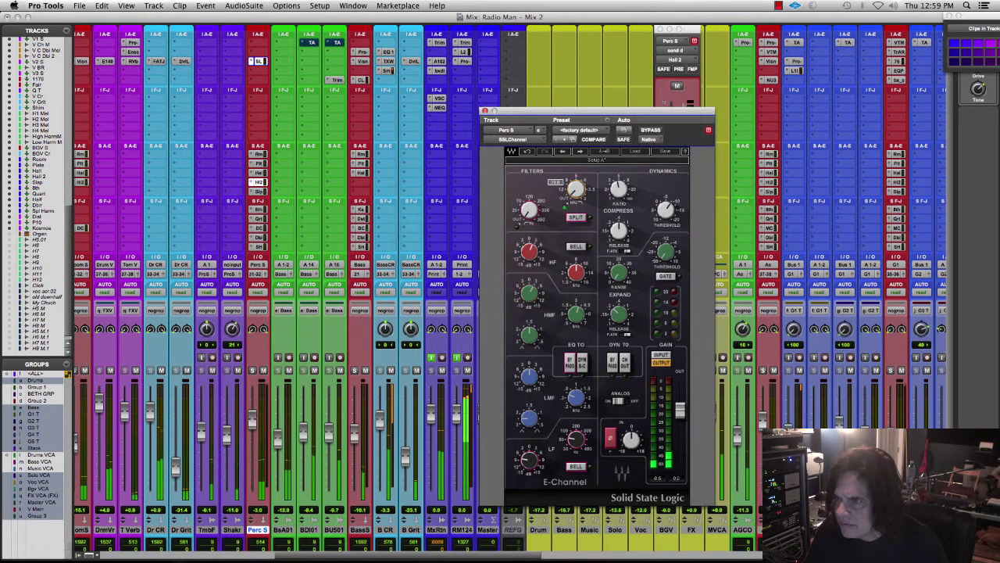
left_click_drag(575, 188, 575, 182)
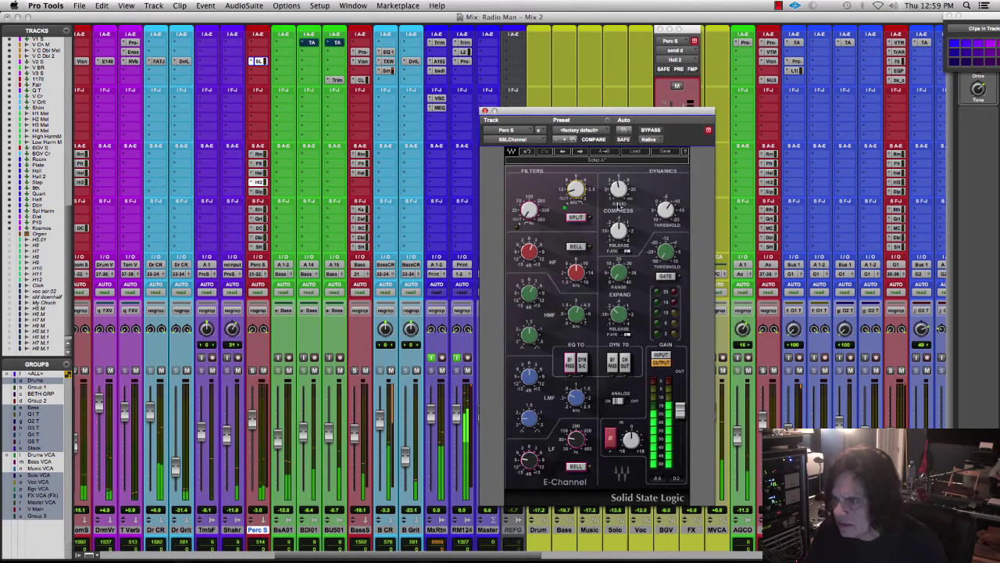
left_click(666, 210)
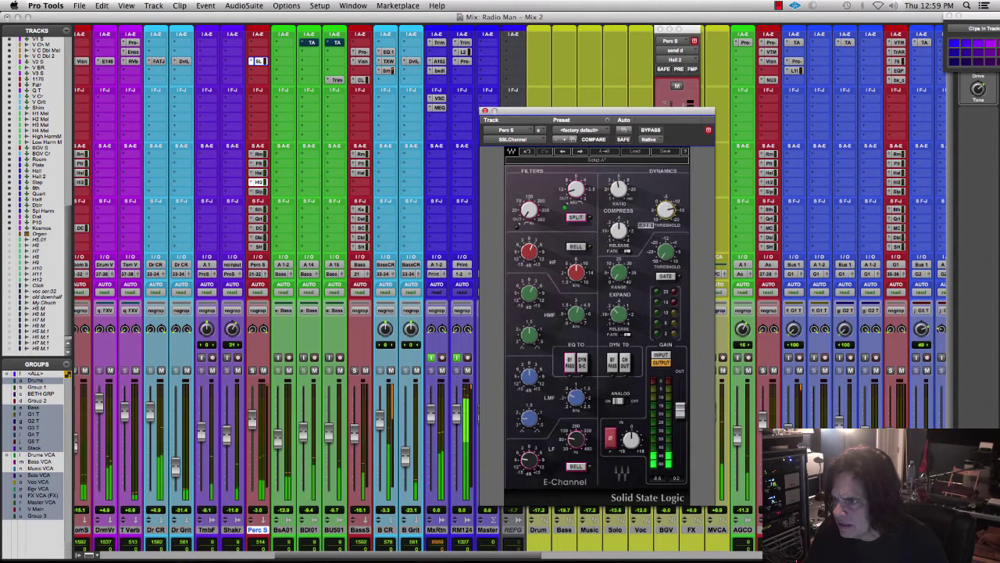
left_click_drag(666, 209, 666, 211)
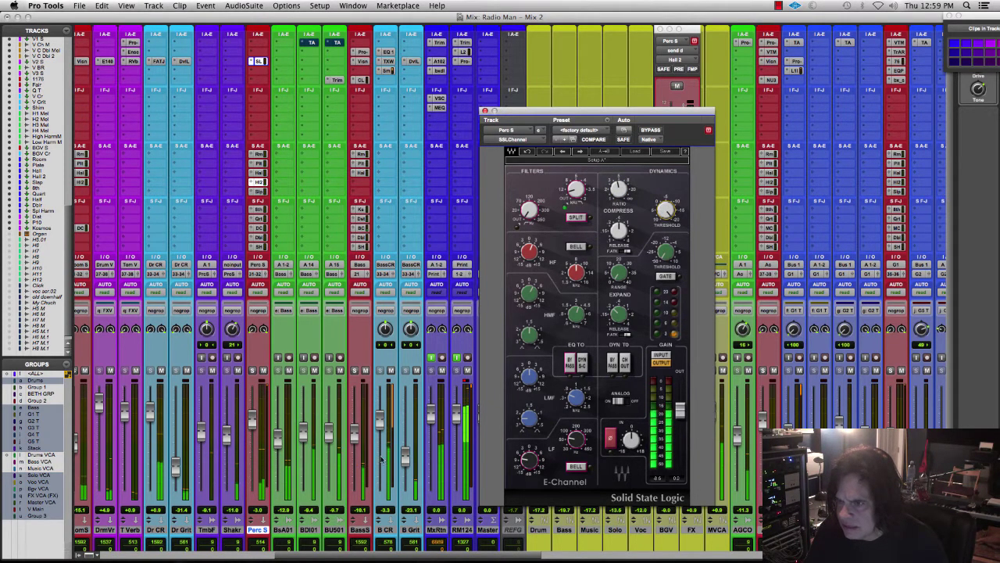
left_click(513, 98)
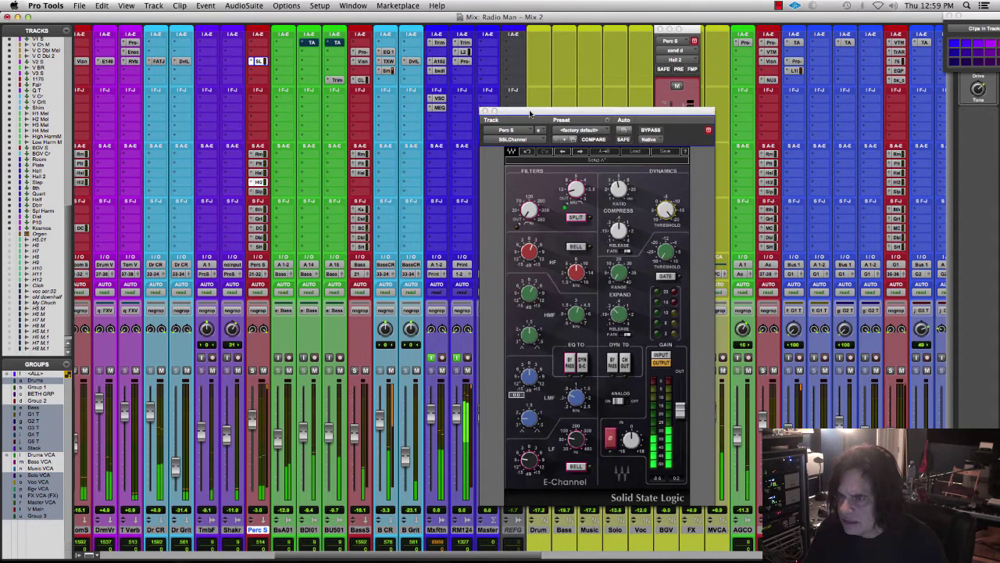
left_click(484, 111)
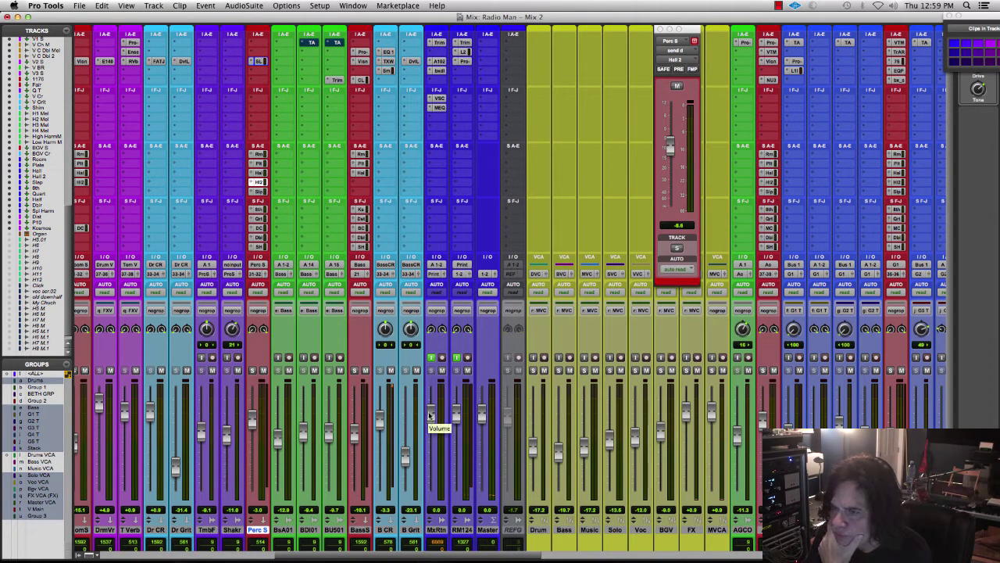
Lower the MxRtn fader to -0.9 dB and trim the TmbF fader down slightly during playback.
left_click_drag(429, 414, 430, 416)
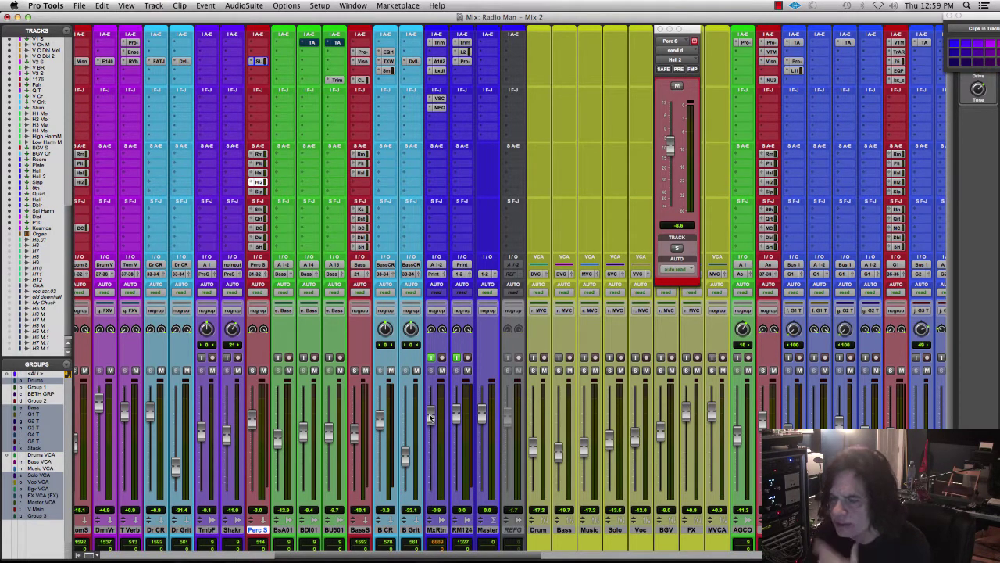
key("space")
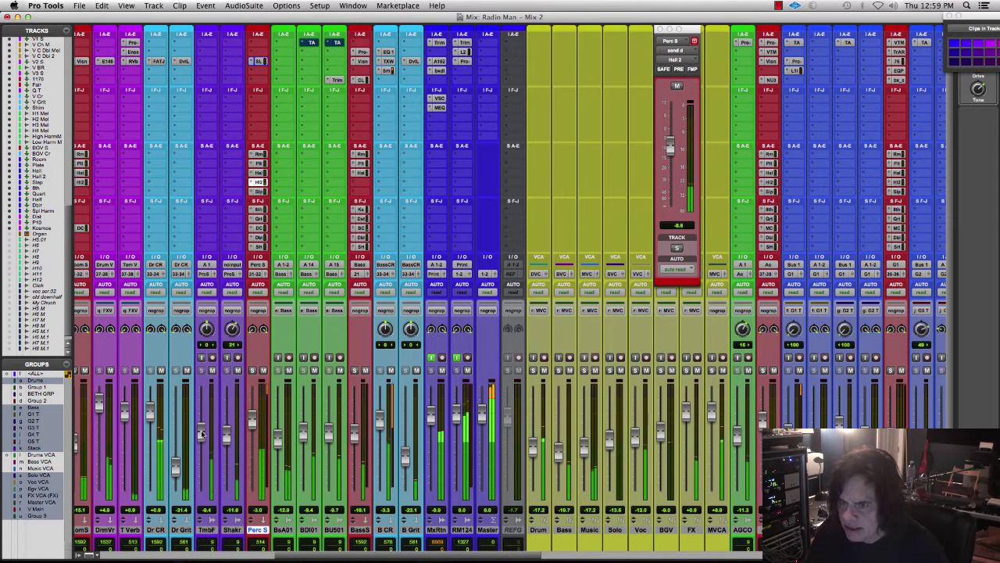
key("super+equal")
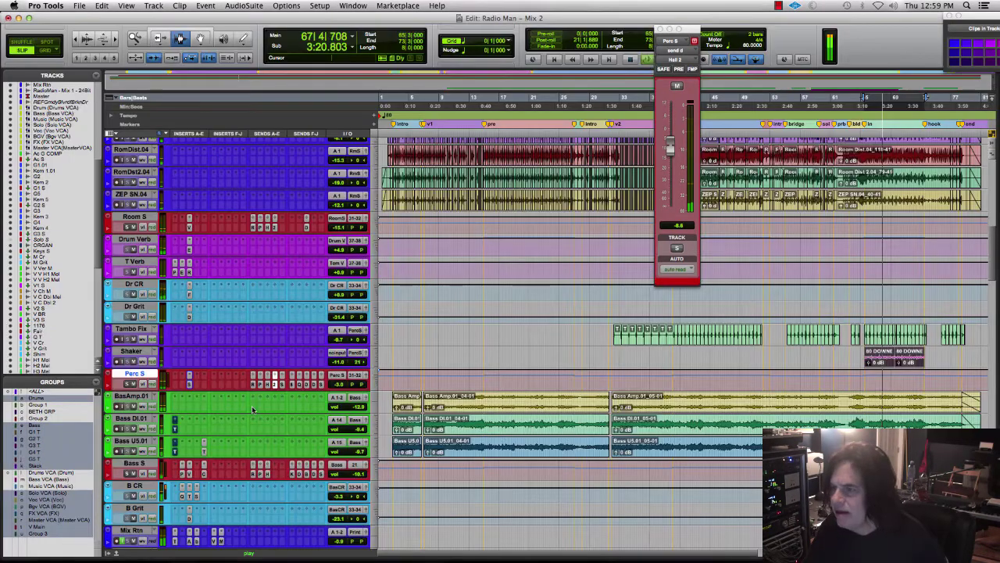
key("space")
Remove the selected clips from the session without deleting their source files, and save the session.
key("super+shift+b")
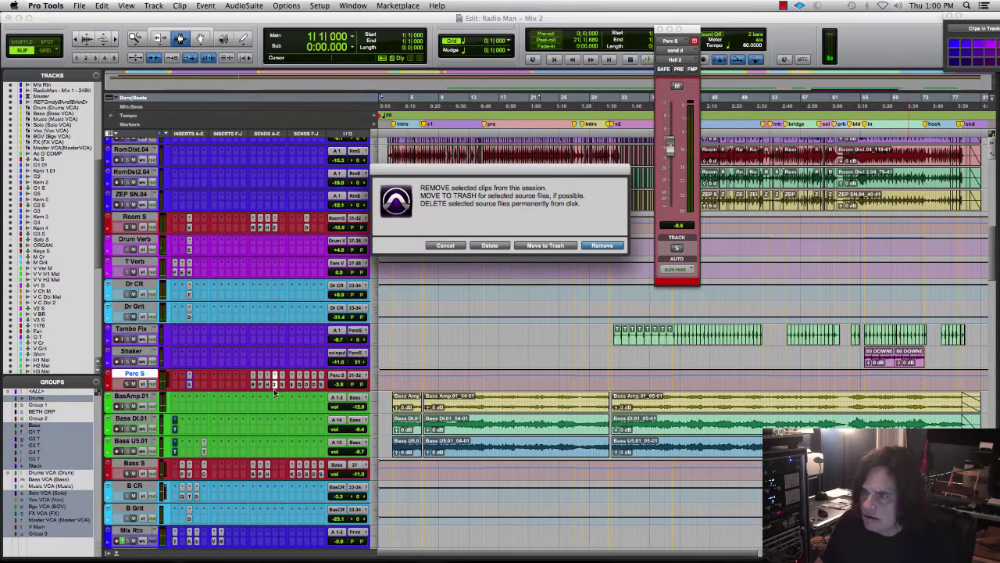
key("Return")
key("Return")
key("super+s")
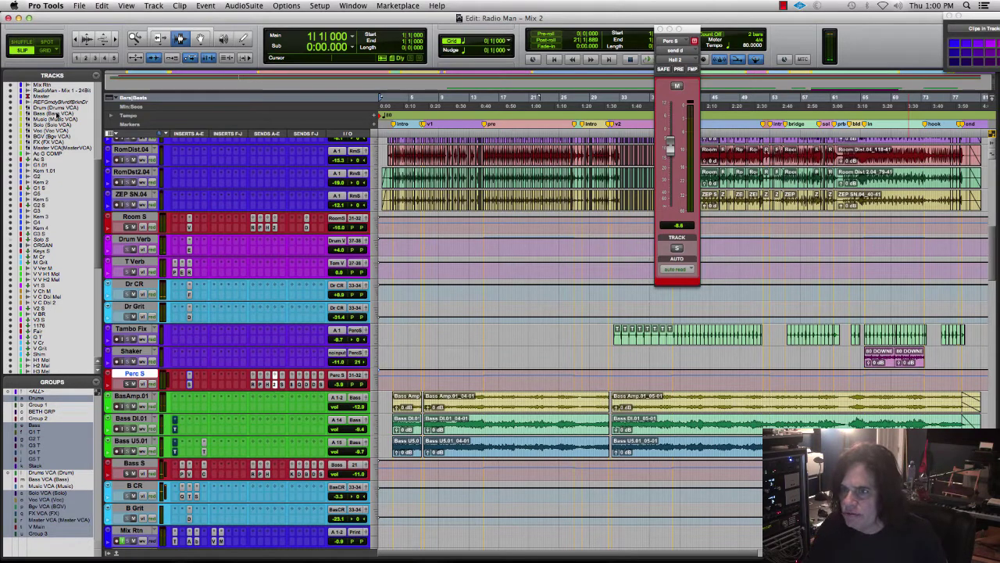
Play the song from the start and close the Perc S Hall 2 send window.
key("space")
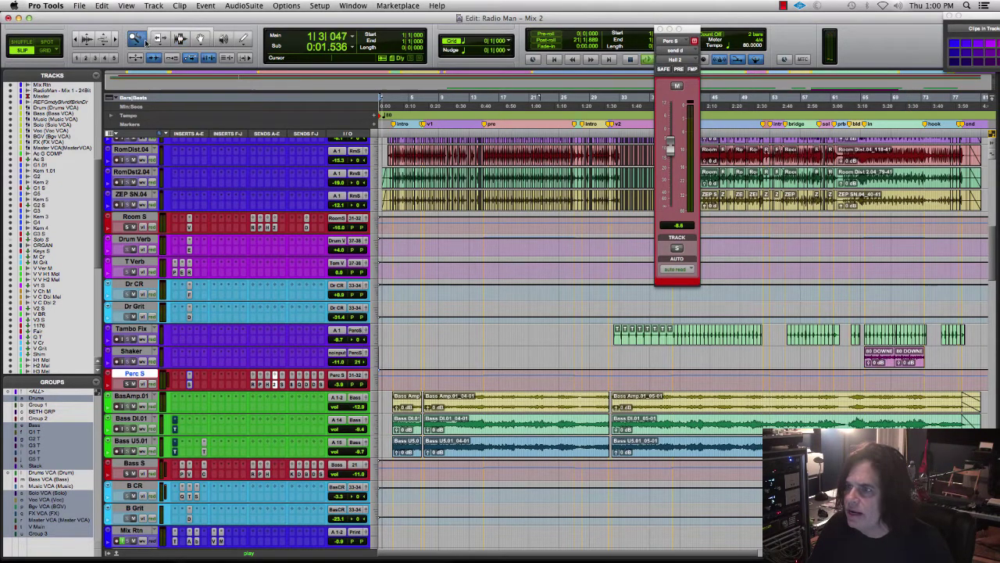
left_click(660, 29)
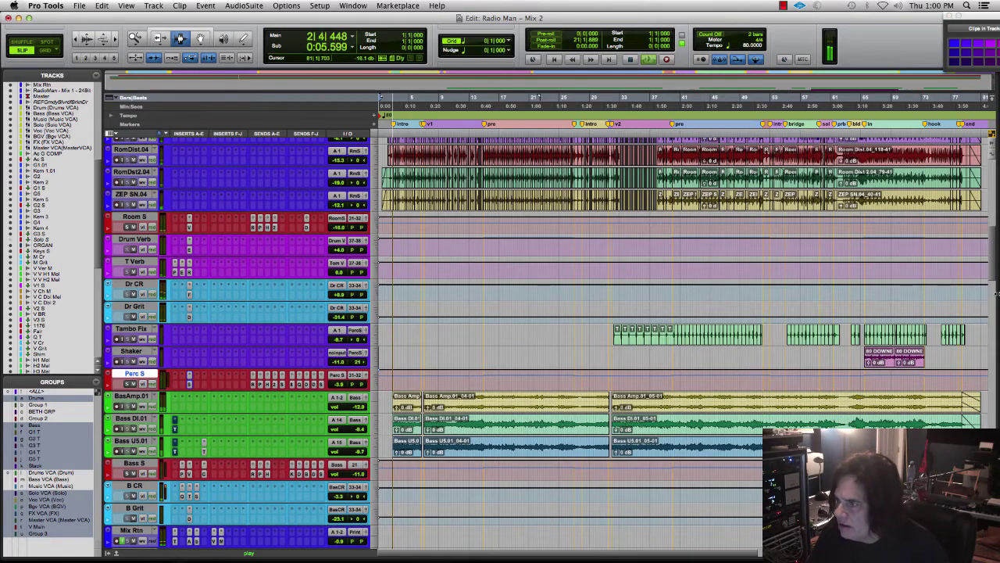
left_click_drag(993, 280, 997, 234)
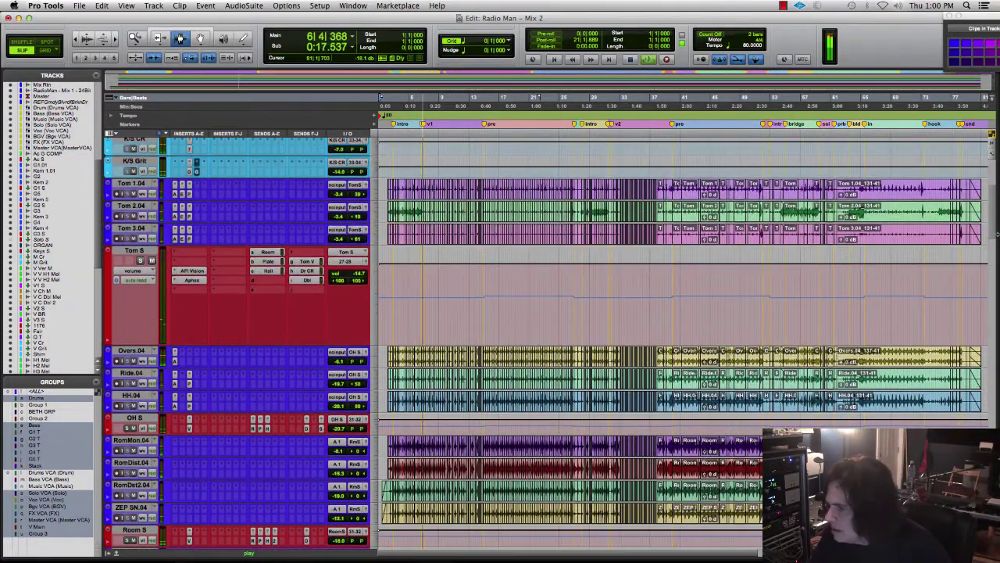
Show the mixer and check the channel levels from the drums through to the vocal and background vocal tracks.
key("super+equal")
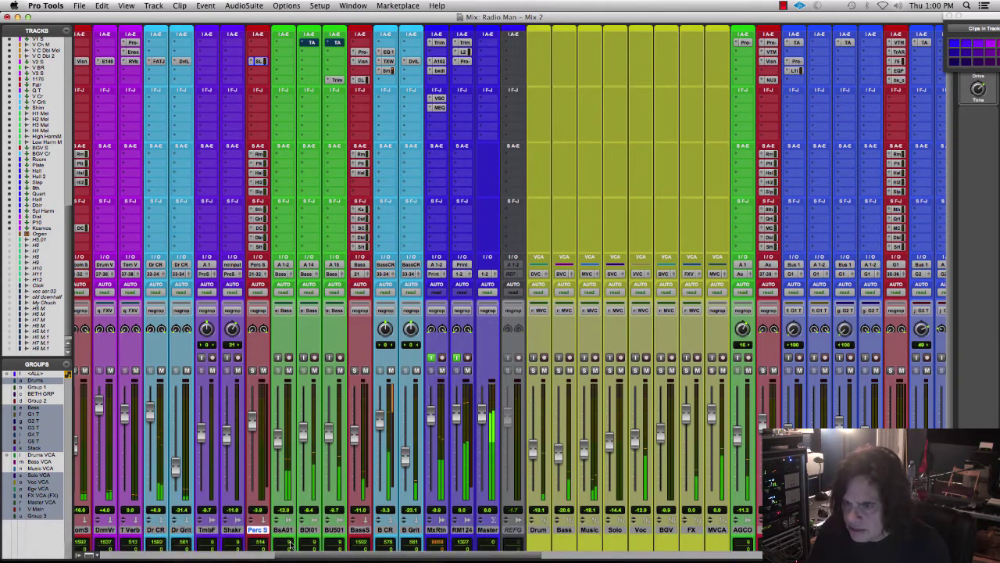
scroll(293, 553, "left", 10)
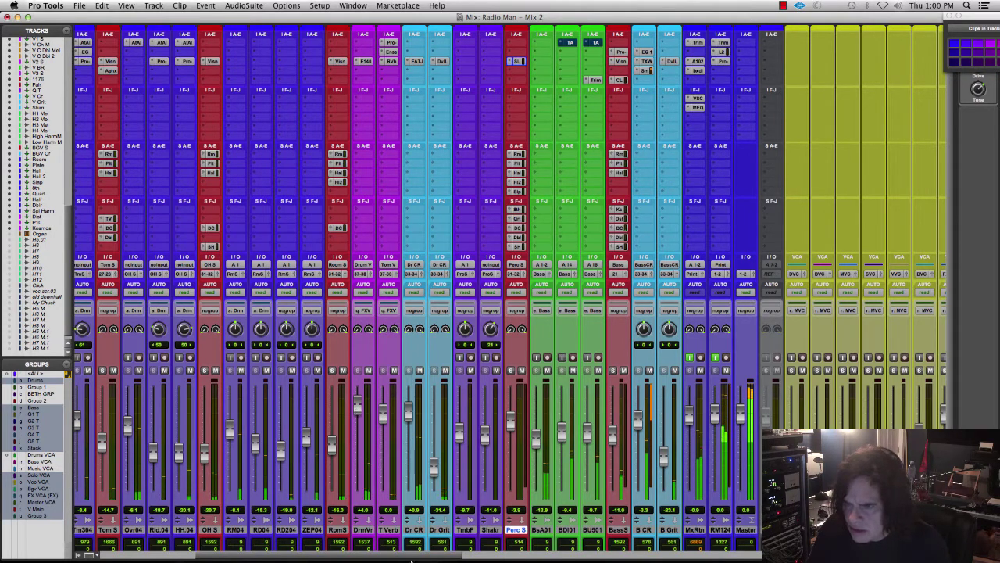
left_click_drag(412, 556, 509, 556)
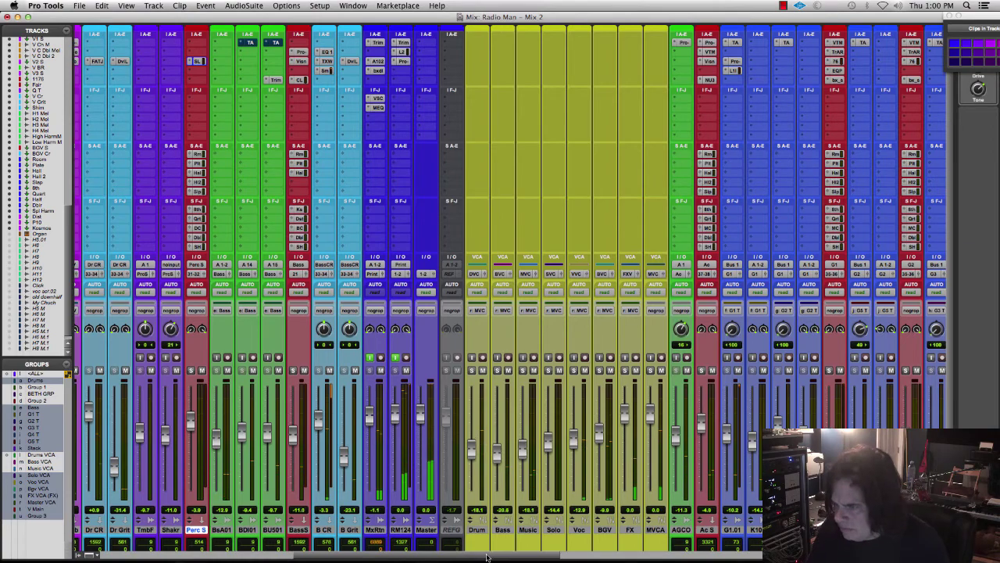
left_click_drag(486, 556, 750, 557)
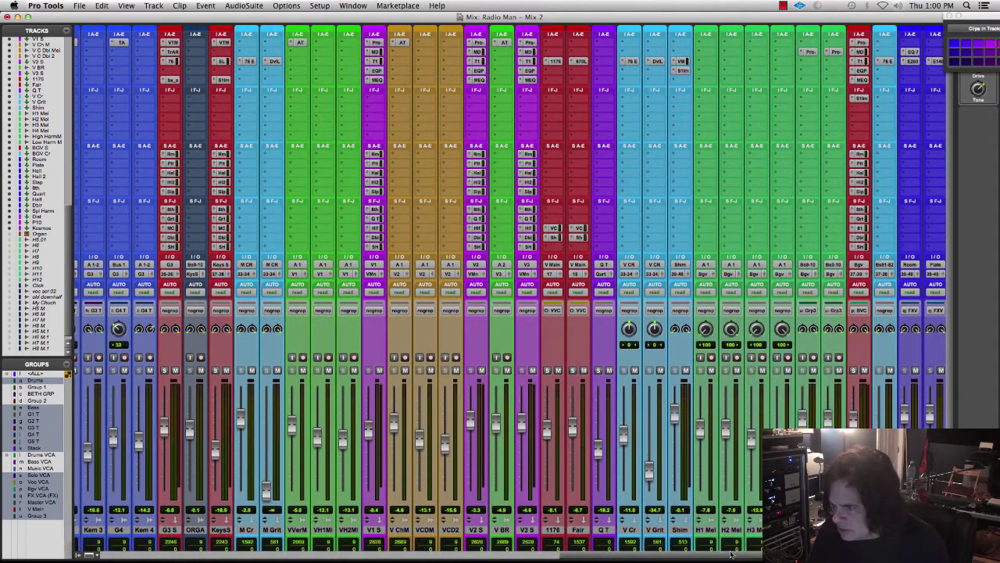
left_click_drag(731, 556, 637, 554)
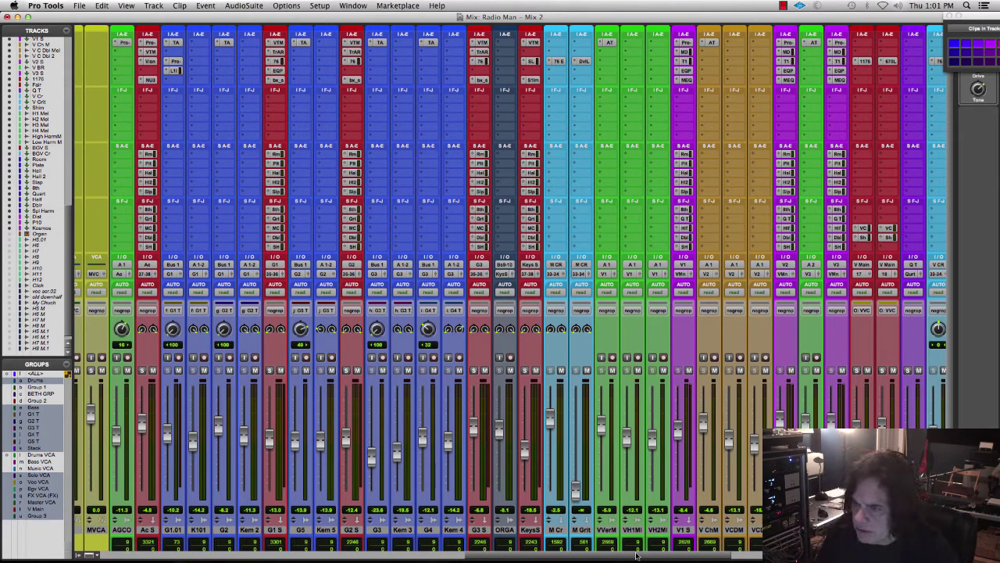
left_click_drag(637, 555, 452, 558)
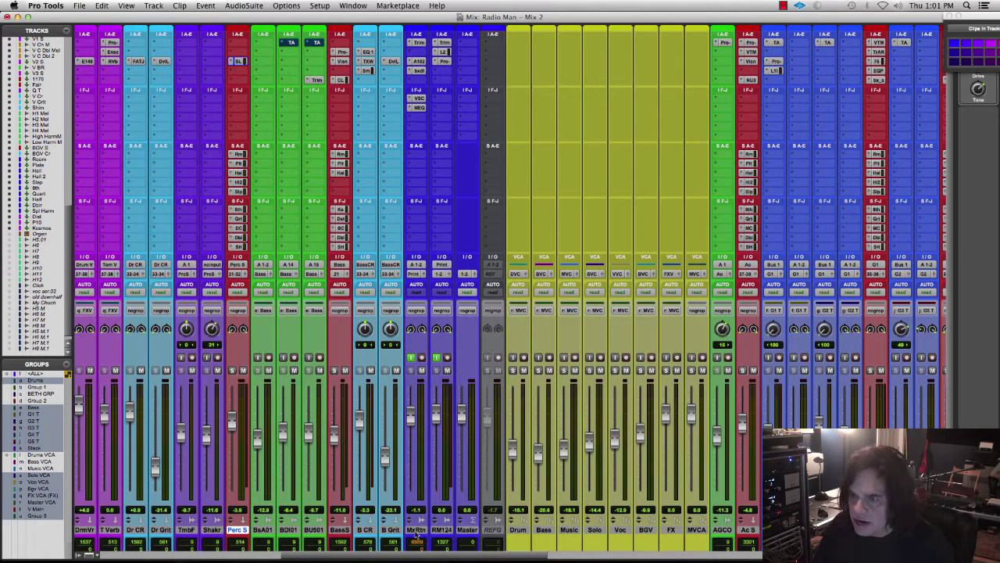
Select the Mix Rtn track and play the song from bar 6, just before the v1 marker.
left_click(417, 532)
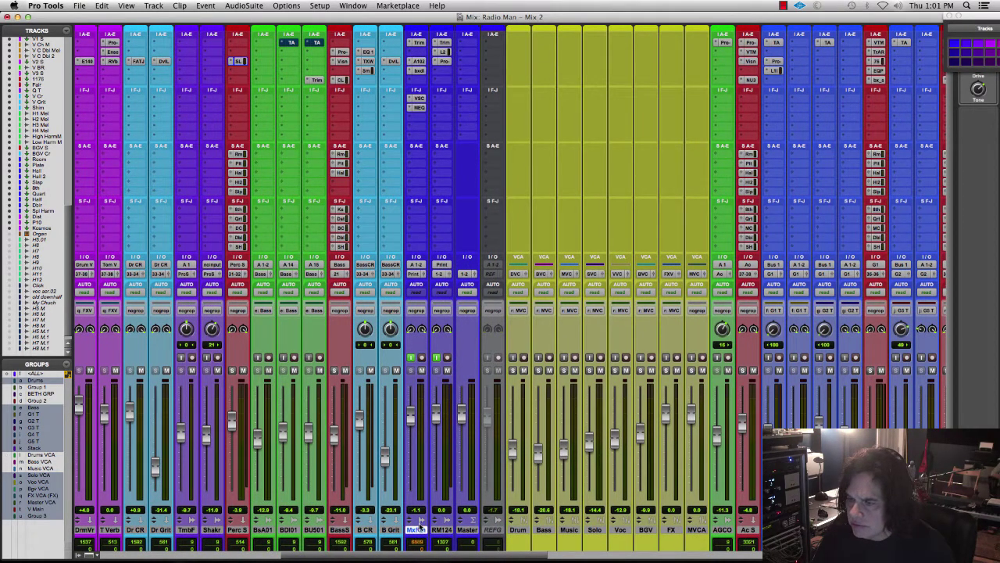
key("super+equal")
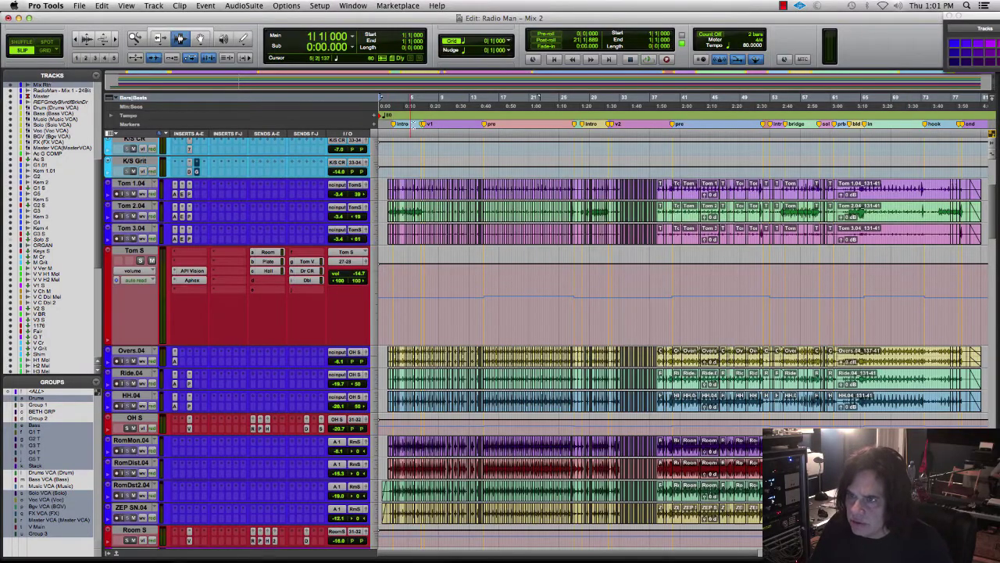
left_click(420, 132)
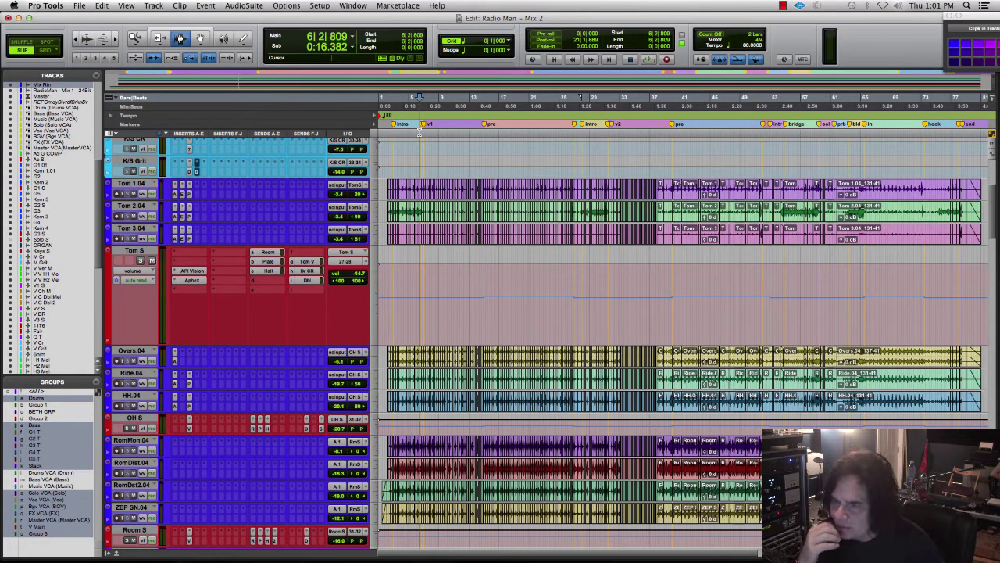
key("space")
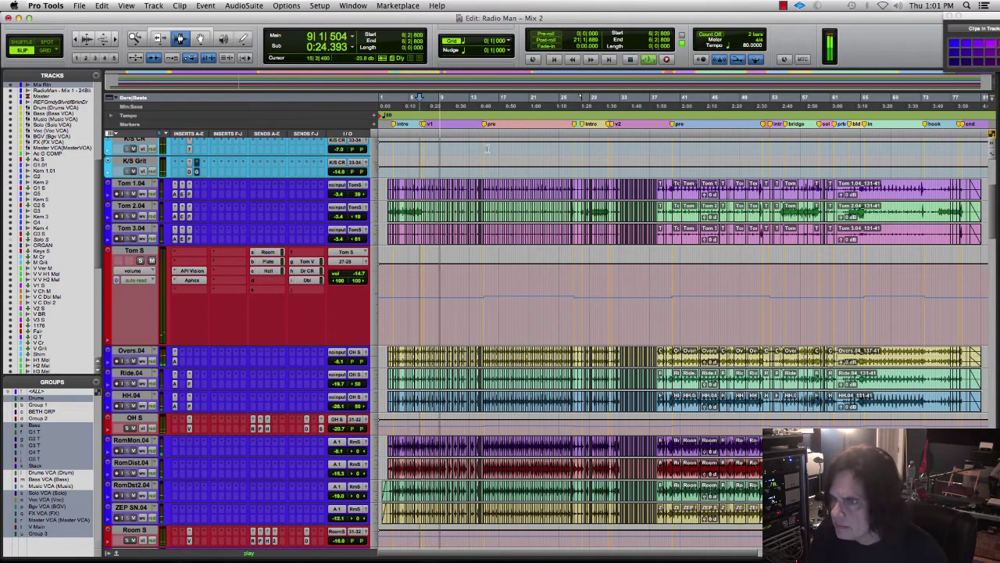
left_click(139, 39)
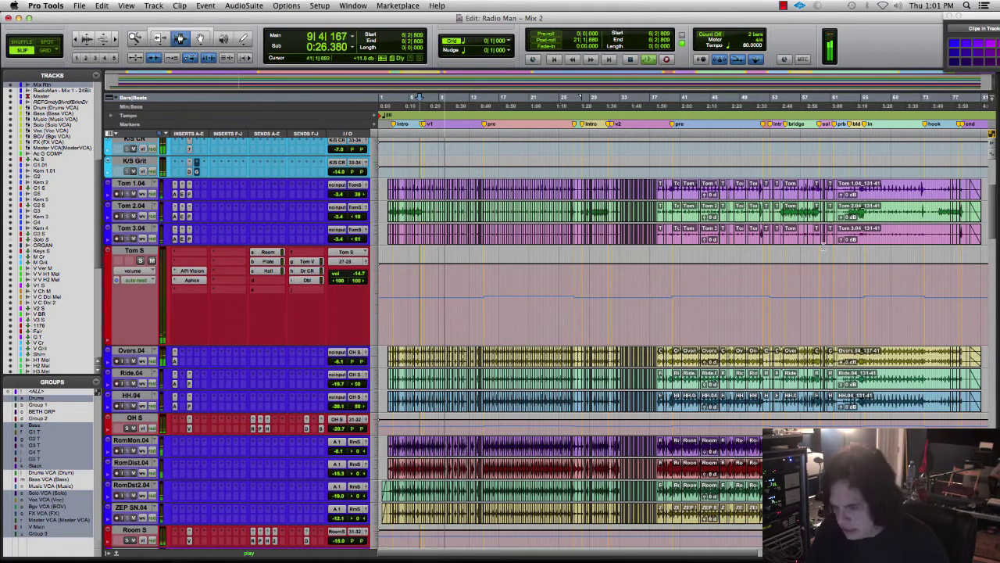
Review the vocal, effects return, VCA and drum channel levels in the mixer during playback.
key("super+equal")
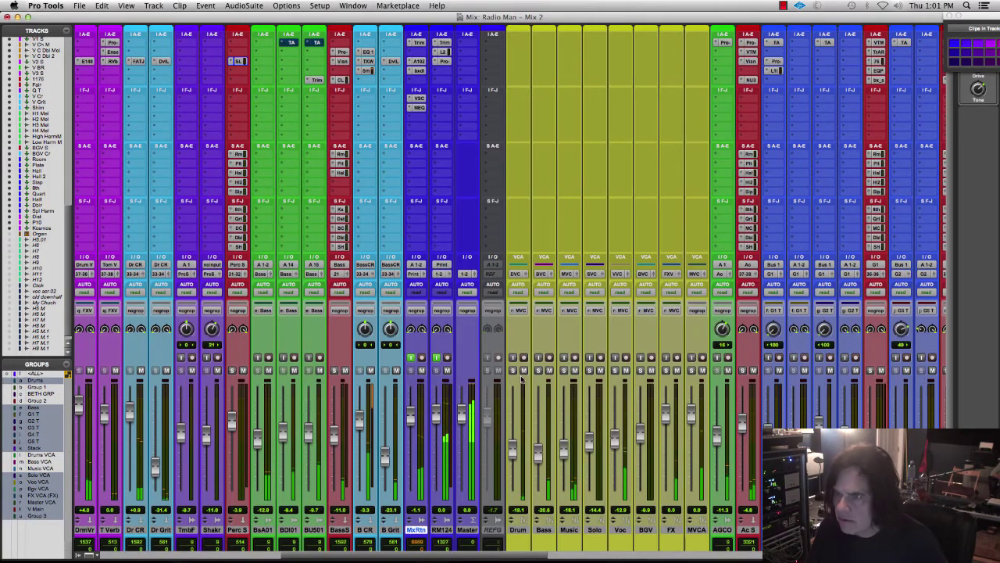
scroll(678, 559, "right", 3)
scroll(678, 559, "right", 8)
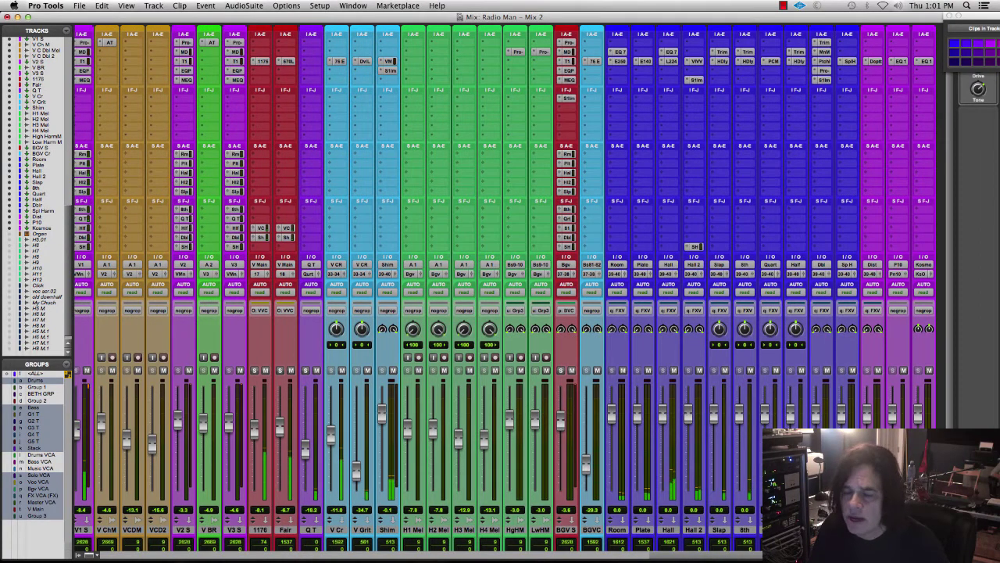
scroll(586, 559, "left", 10)
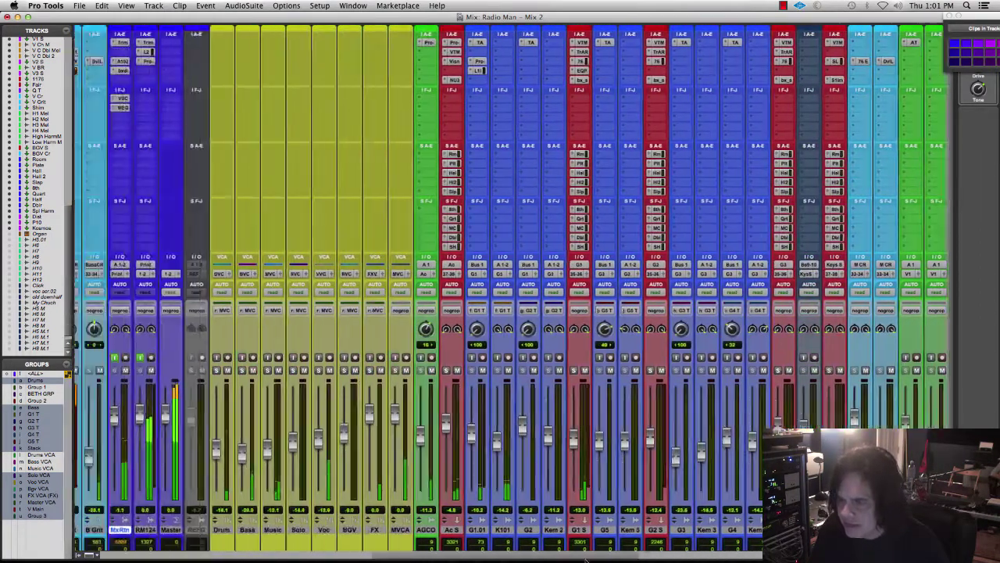
scroll(586, 559, "left", 10)
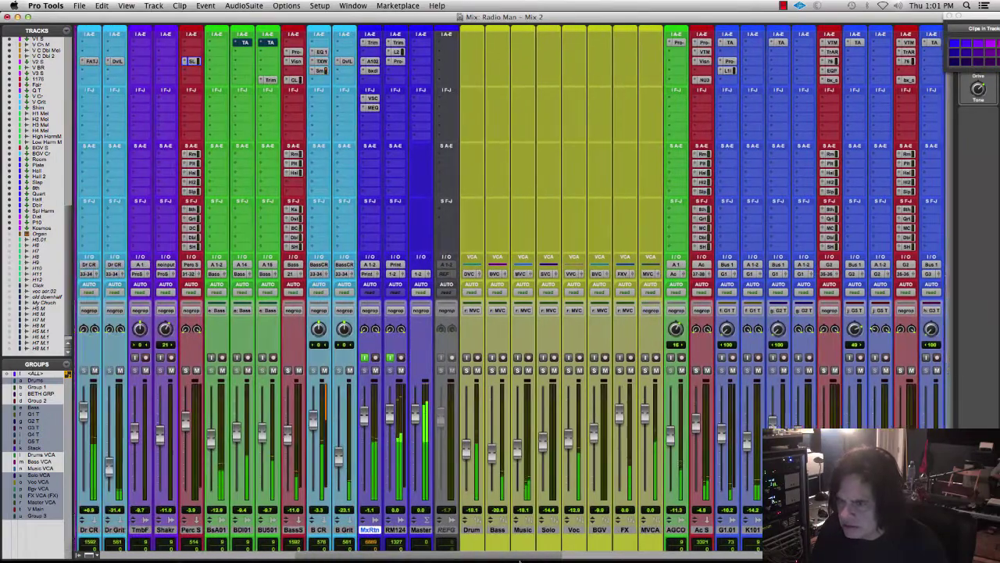
scroll(520, 560, "left", 10)
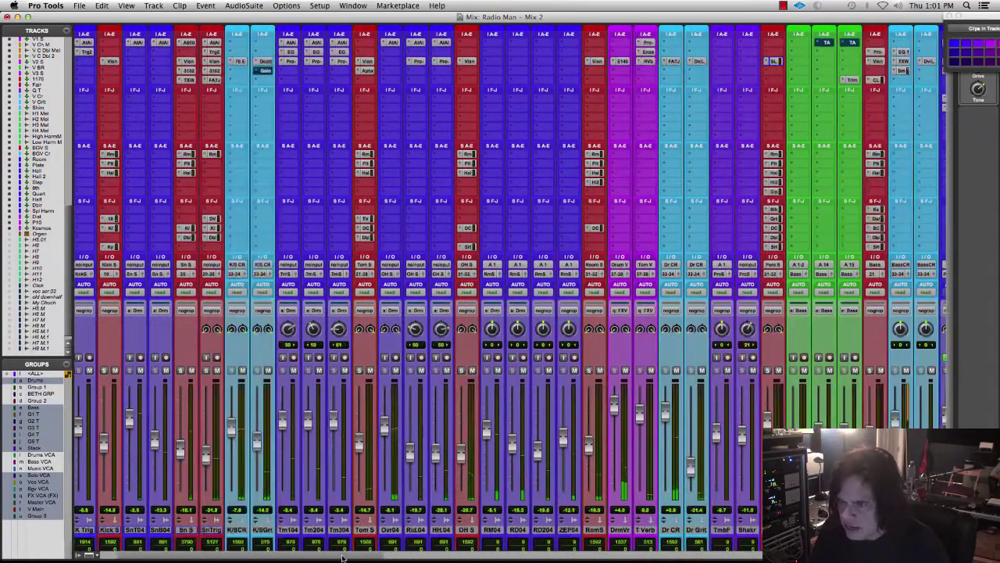
scroll(342, 557, "left", 3)
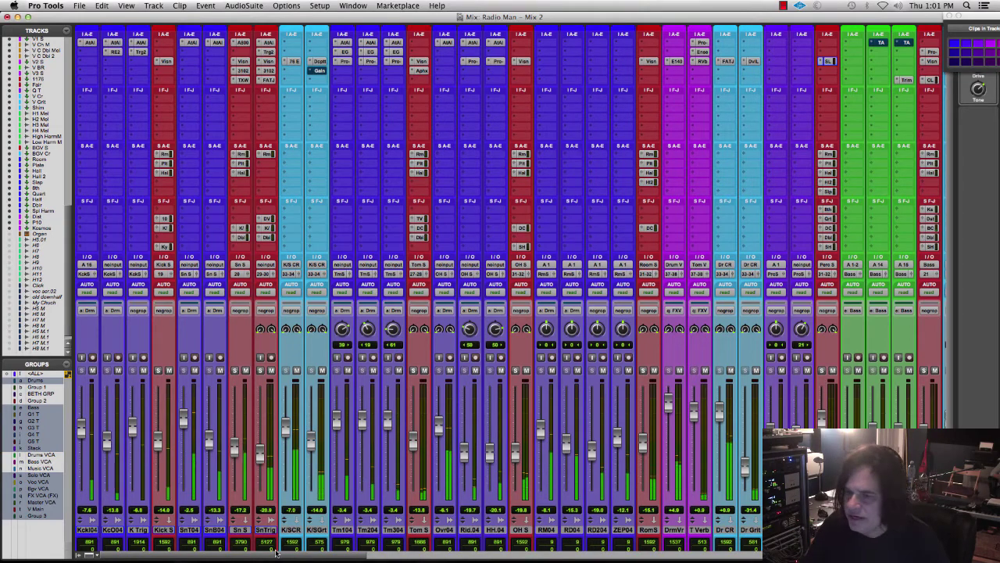
Solo the G1 S guitar track briefly during playback and restore the full mix.
left_click_drag(274, 553, 582, 544)
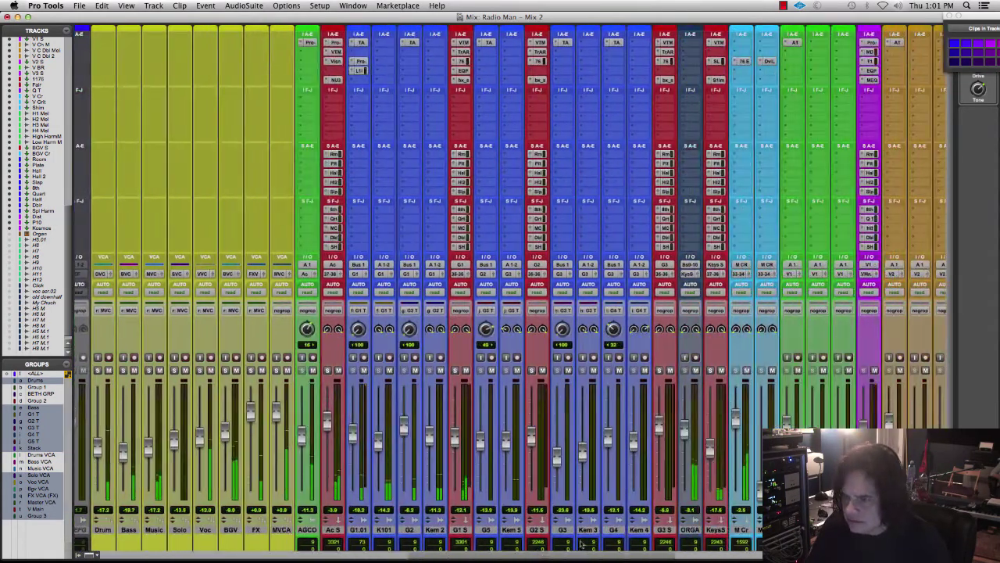
left_click(455, 370)
left_click(455, 371)
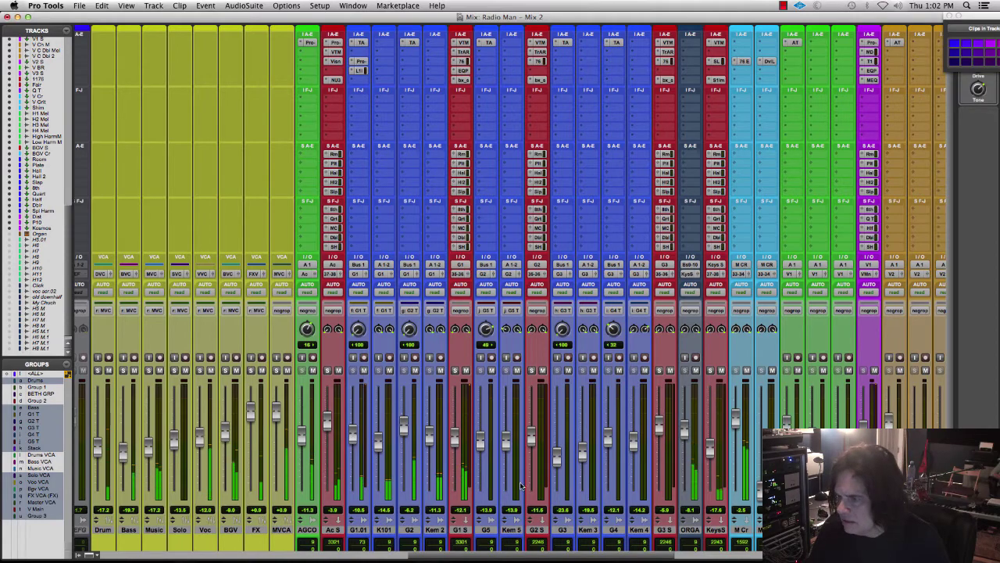
Check the lead vocal, background vocal and effects return levels, ending at the mix bus channels.
left_click_drag(557, 555, 898, 556)
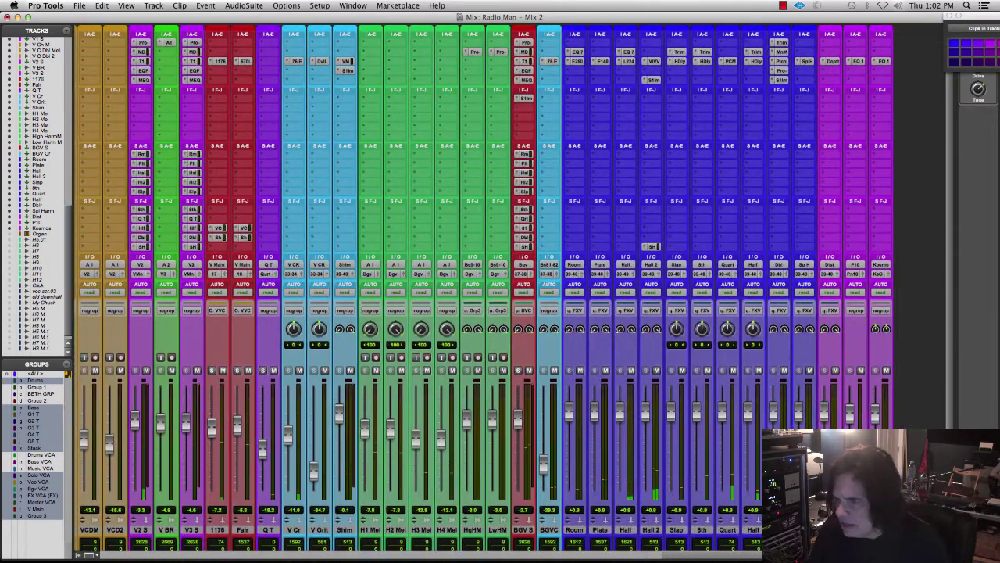
scroll(642, 485, "left", 10)
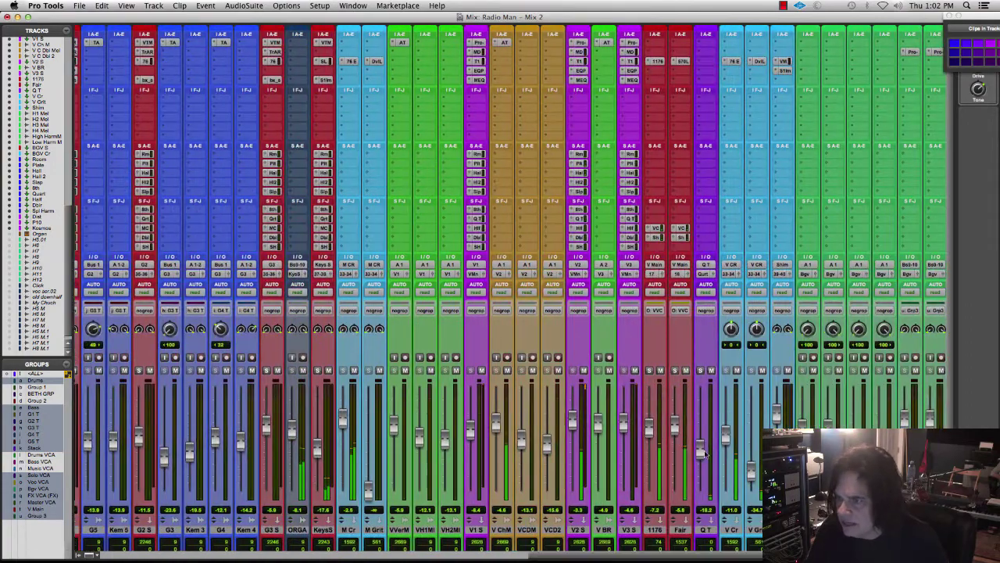
scroll(645, 547, "left", 15)
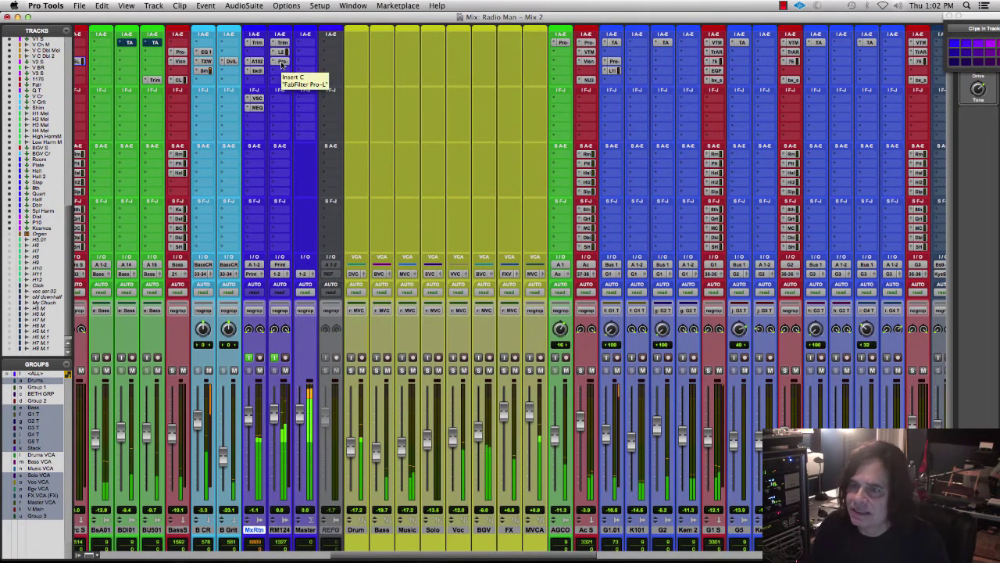
Open Mix Rtn's Vertigo VSC-2 compressor and Maag EQ4, and arrange both plug-in windows clear of the mix bus channels.
left_click(256, 98)
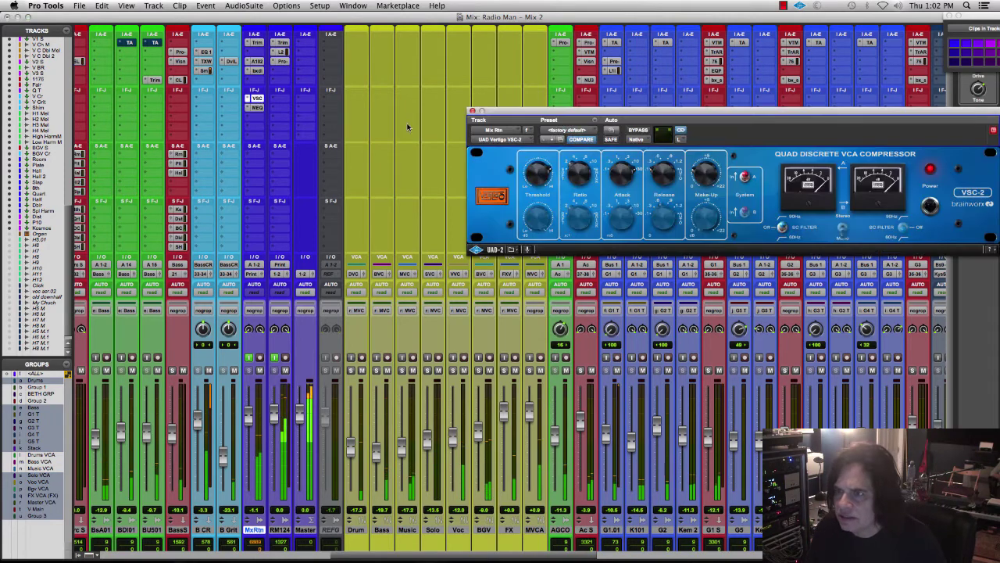
left_click(263, 108)
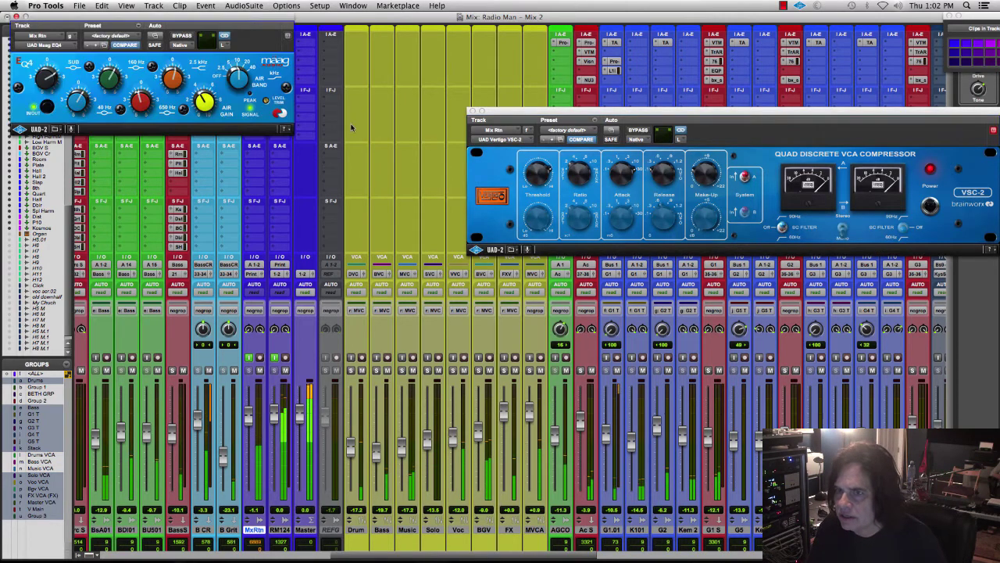
left_click_drag(169, 19, 727, 334)
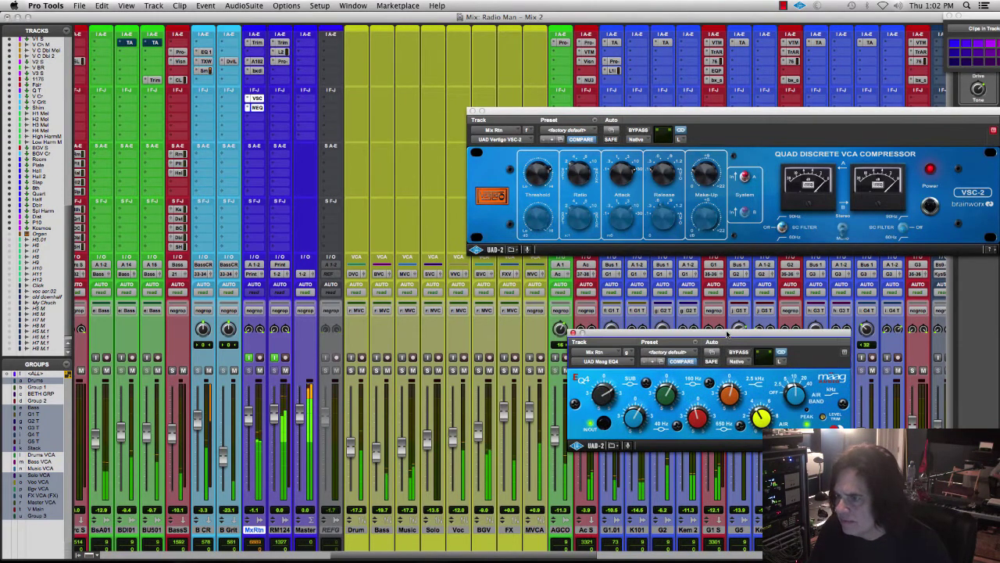
left_click_drag(610, 112, 374, 93)
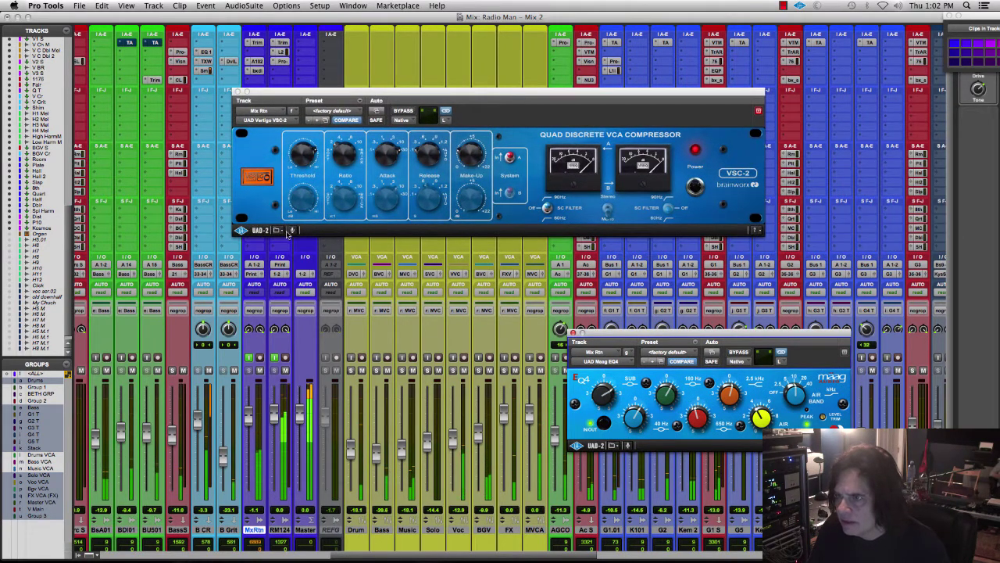
left_click_drag(276, 92, 438, 37)
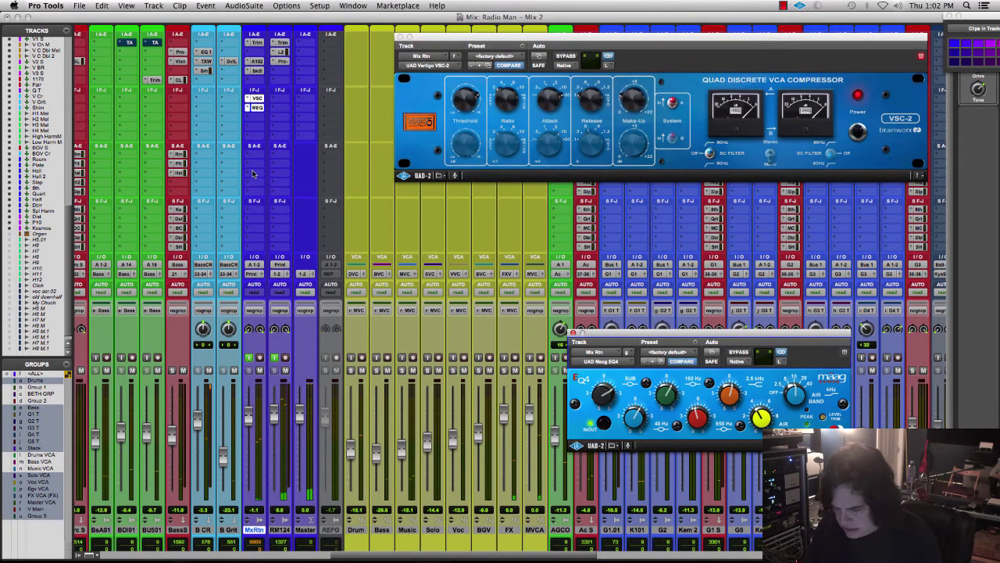
In the Edit window, select the whole first pre section in Grid mode and start playback from its beginning.
key("super+equal")
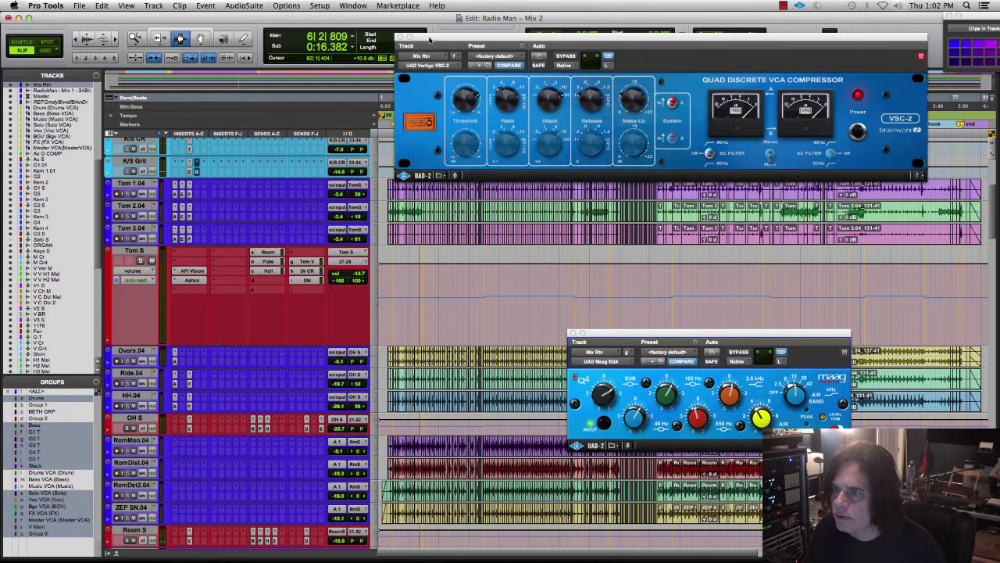
left_click_drag(429, 39, 503, 268)
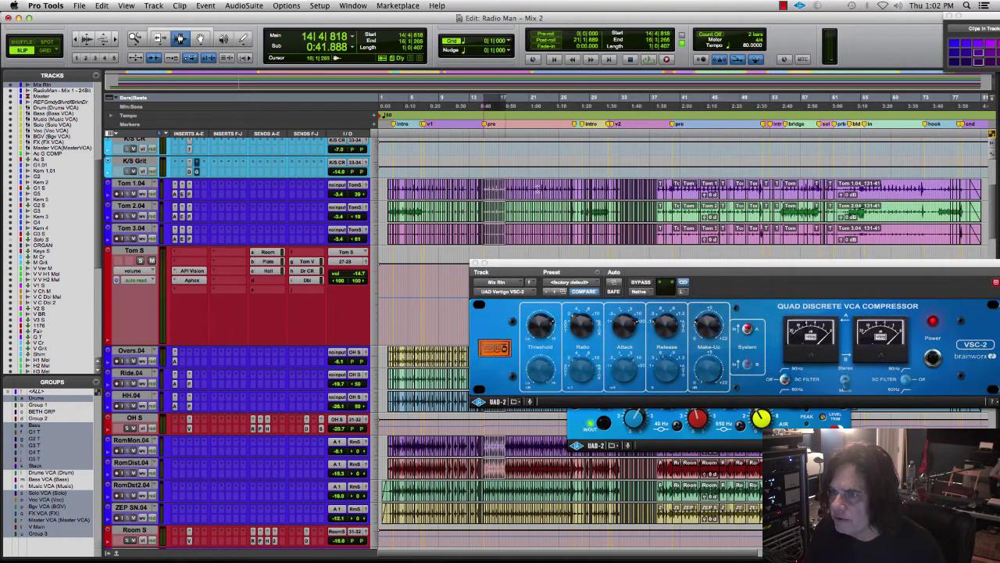
left_click_drag(537, 188, 575, 188)
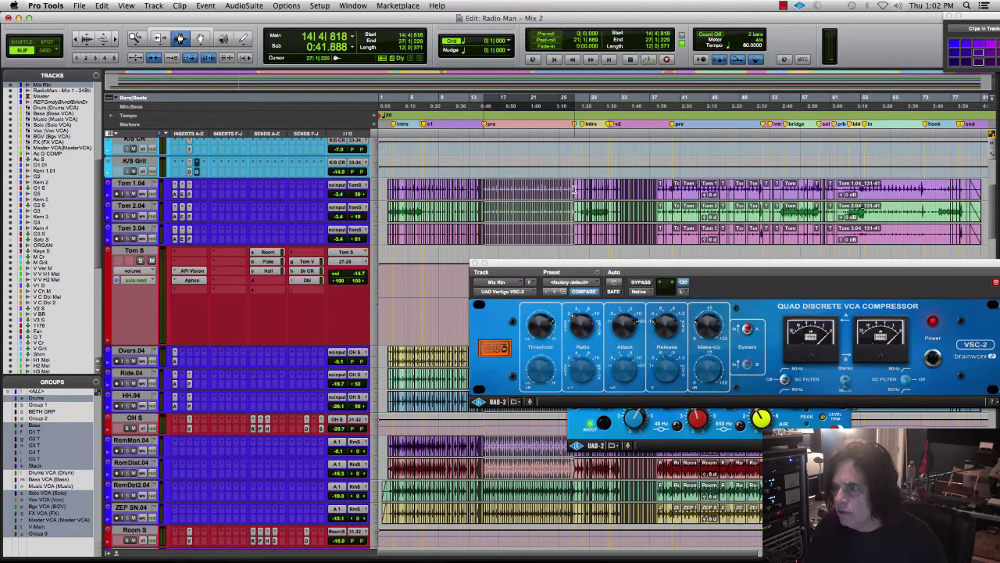
left_click(45, 51)
left_click(482, 167, "shift")
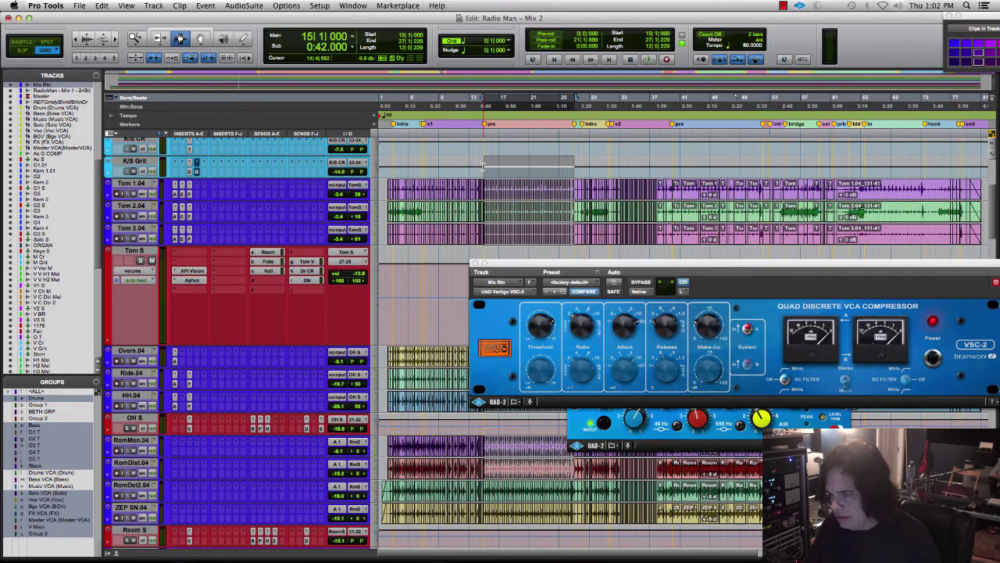
scroll(612, 195, "up", 3)
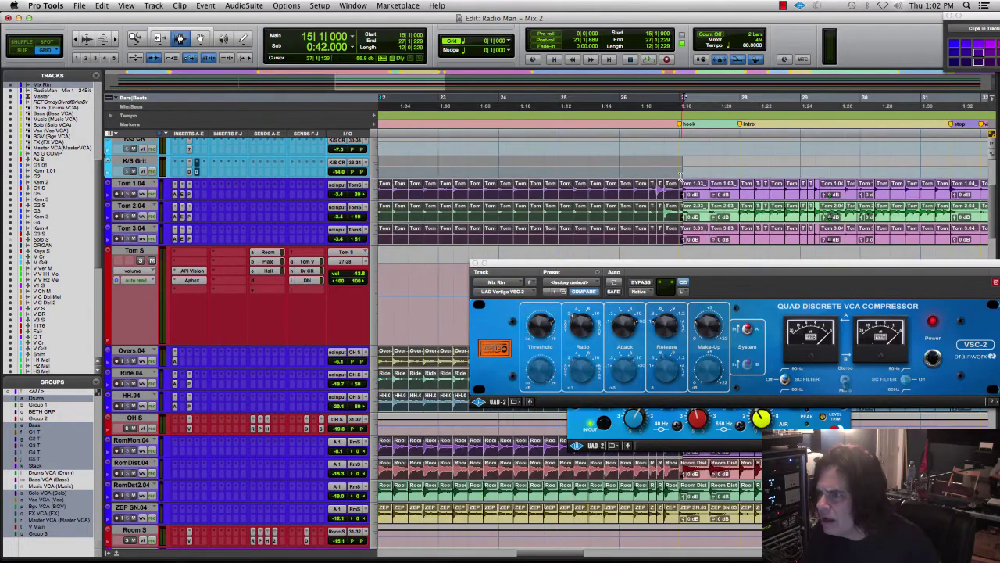
key("space")
scroll(678, 174, "down", 5)
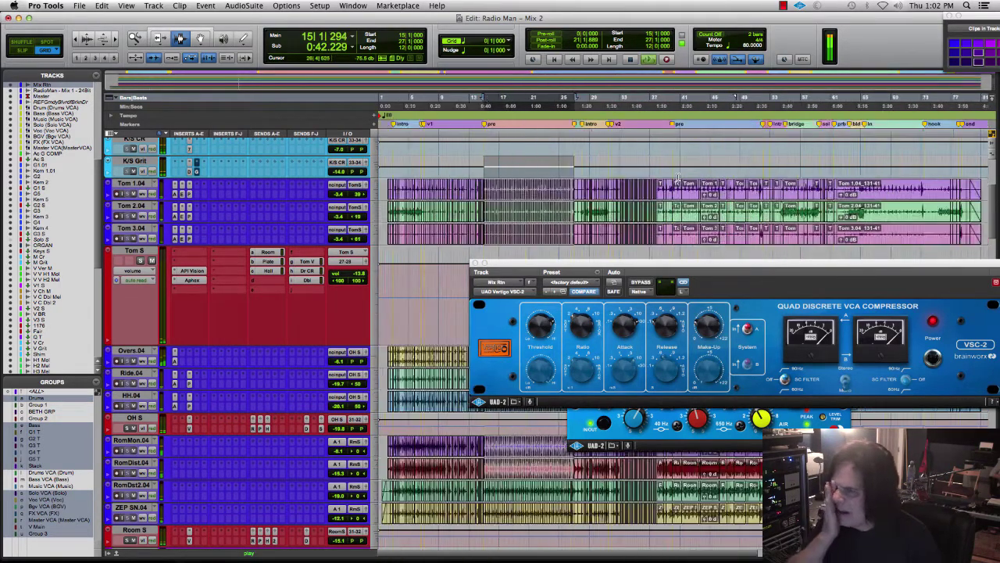
scroll(678, 173, "up", 1)
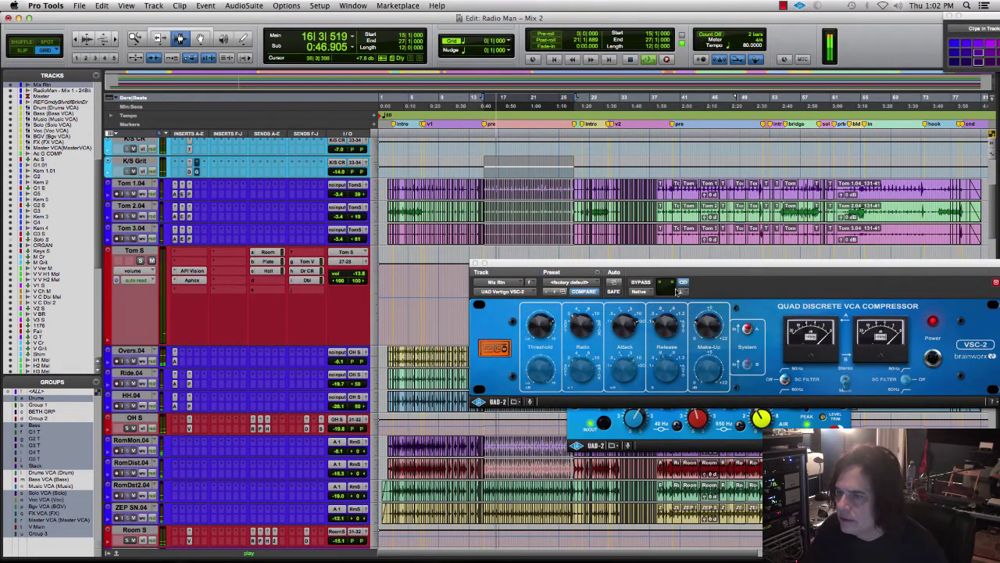
Move Mix Rtn's Maag EQ4 to insert slot I and its Vertigo VSC-2 to slot H.
key("super+equal")
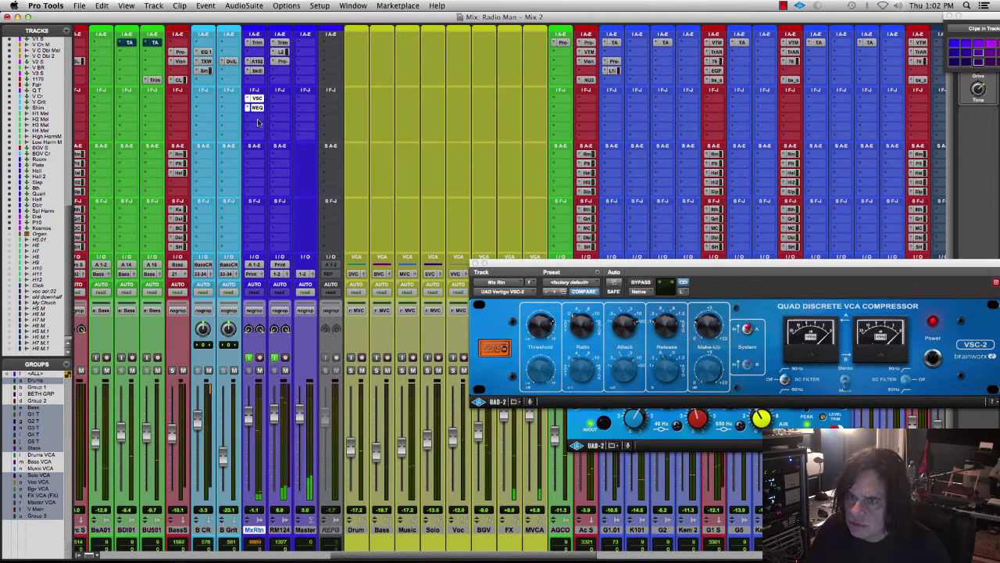
left_click_drag(257, 110, 258, 100)
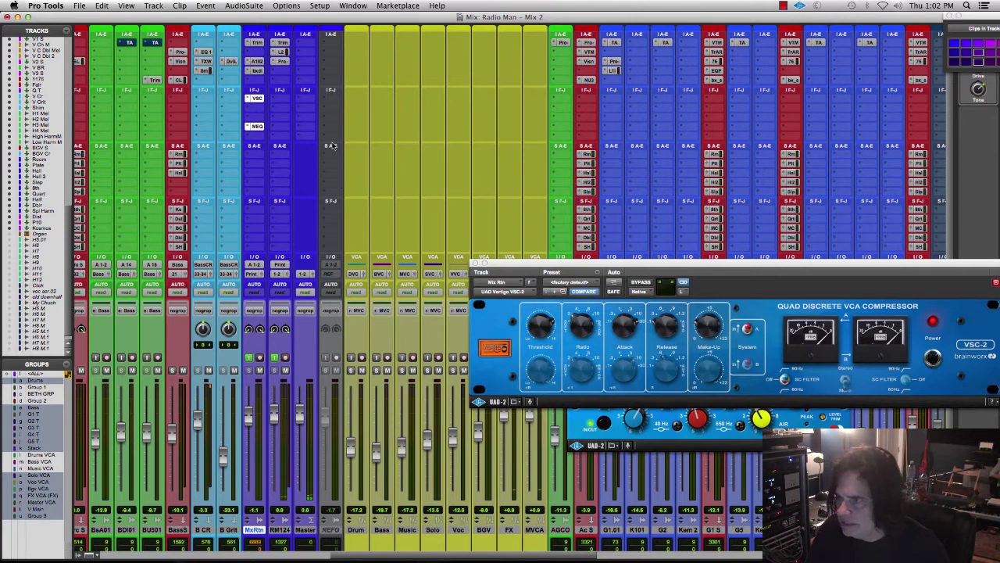
left_click_drag(255, 98, 255, 116)
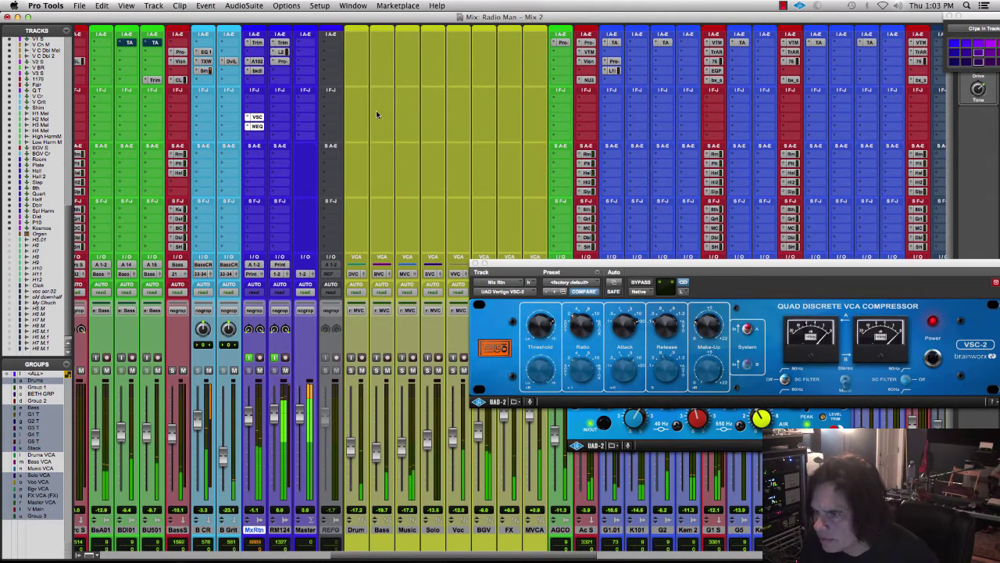
Adjust the VSC-2 threshold and set its make-up gain to about +2.8 dB, comparing the result with bypass.
left_click(550, 323)
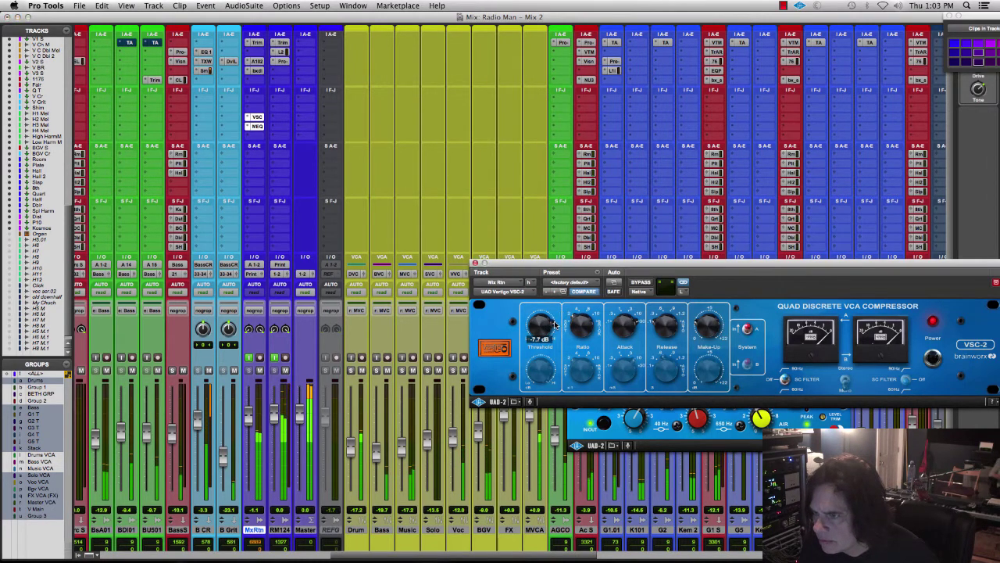
left_click_drag(549, 336, 552, 315)
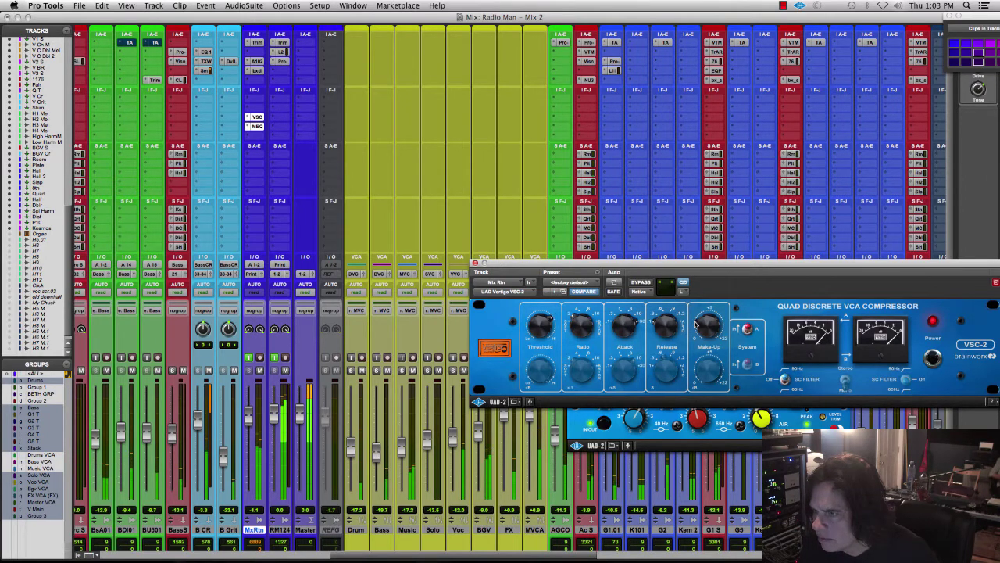
left_click_drag(696, 325, 701, 327)
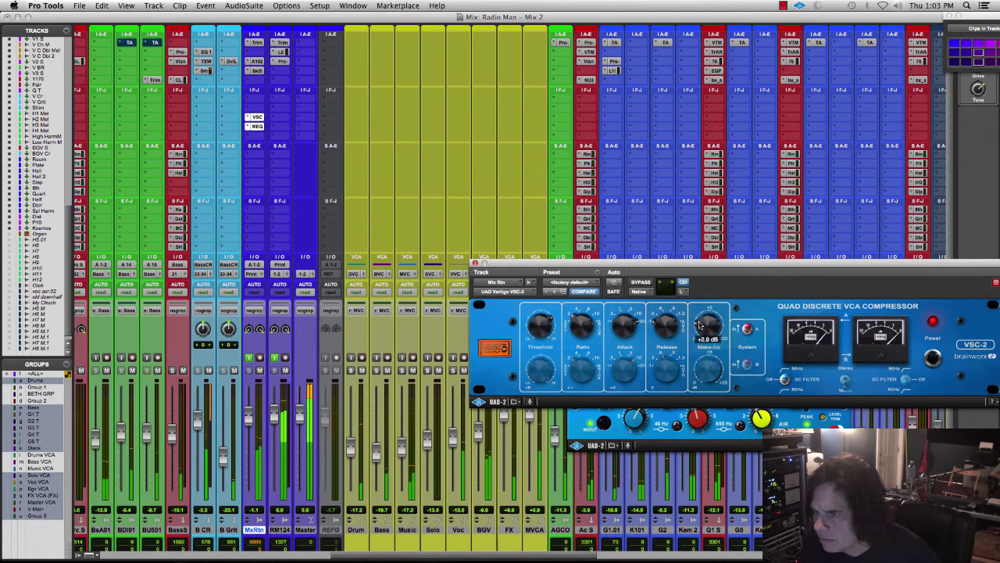
left_click(641, 283)
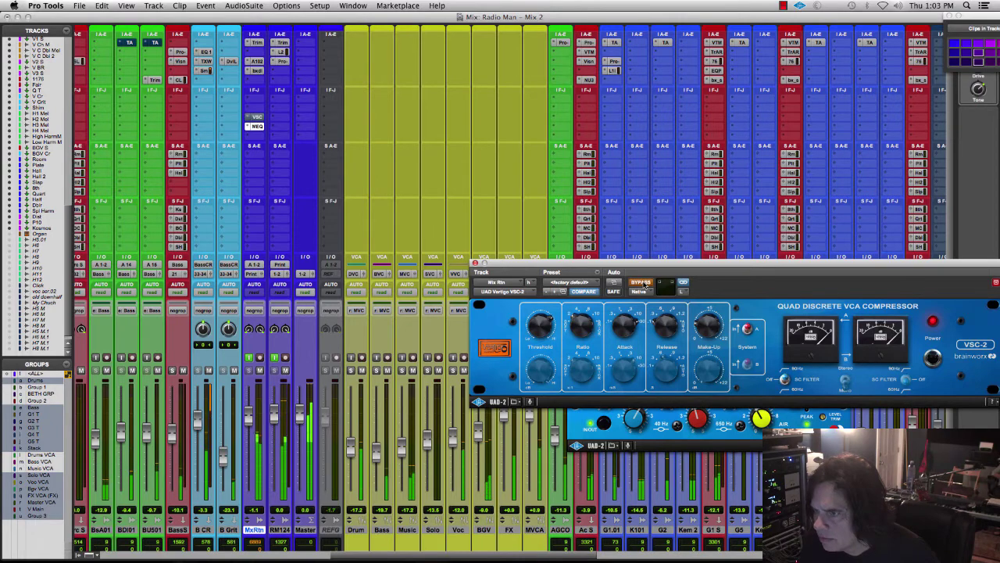
left_click(642, 283)
mouse_move(696, 329)
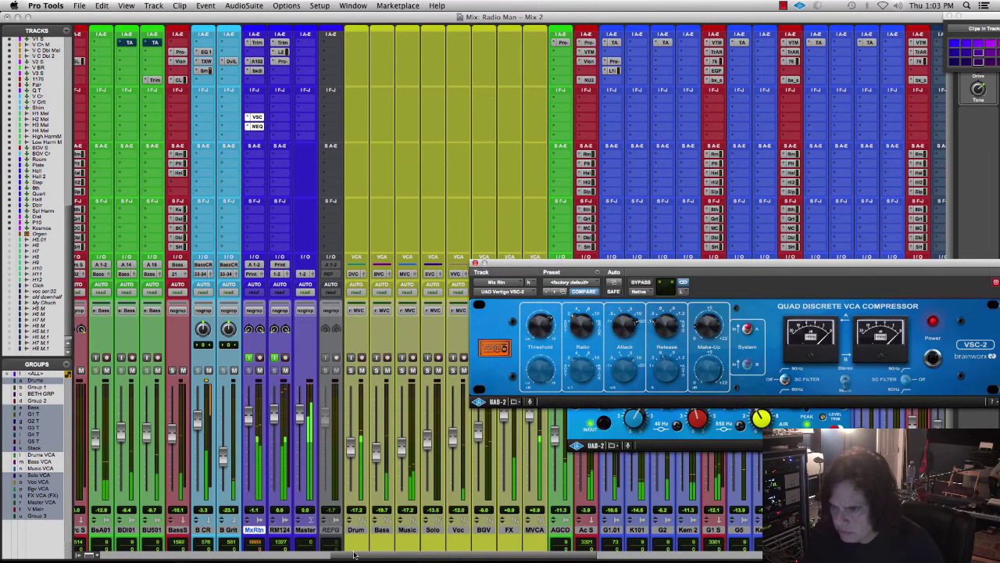
Raise the SnTrig snare trigger fader slightly among the drum channels during playback.
scroll(96, 541, "left", 15)
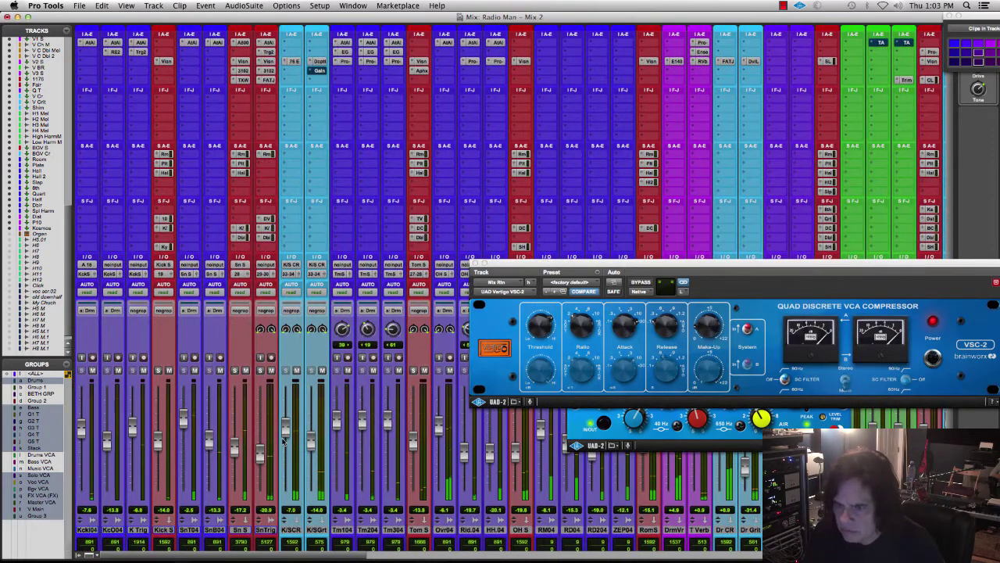
left_click_drag(260, 454, 260, 451)
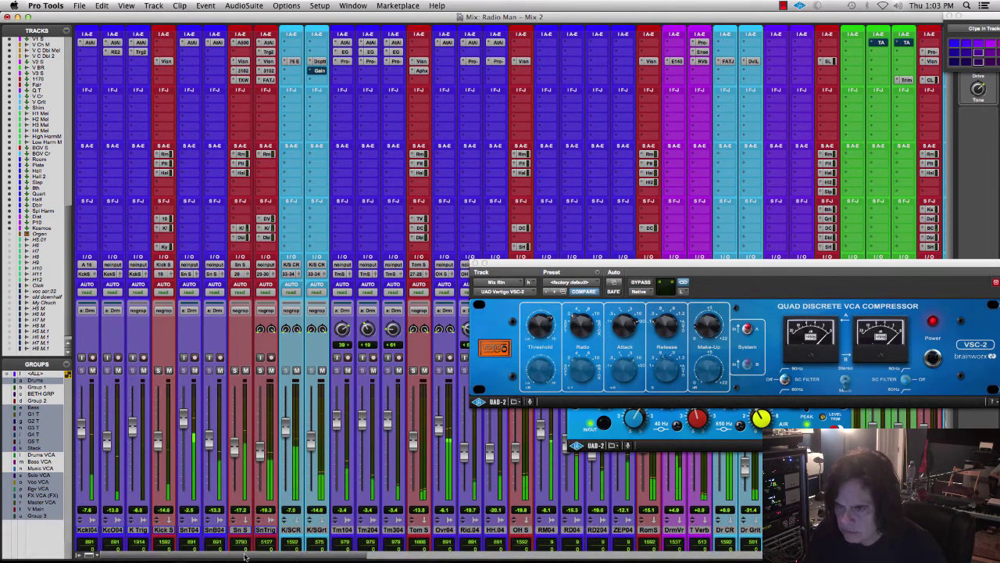
Bypass the VSC-2 on Mix Rtn and insert the Waves SSLComp as a multi-mono Native plug-in in slot E.
scroll(444, 267, "right", 15)
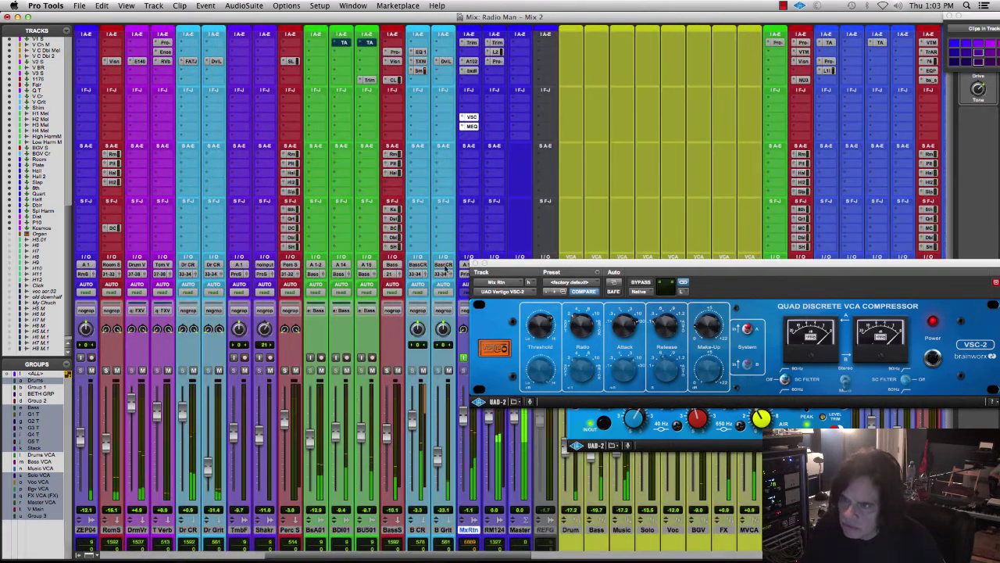
left_click(472, 117, "super")
left_click(463, 83)
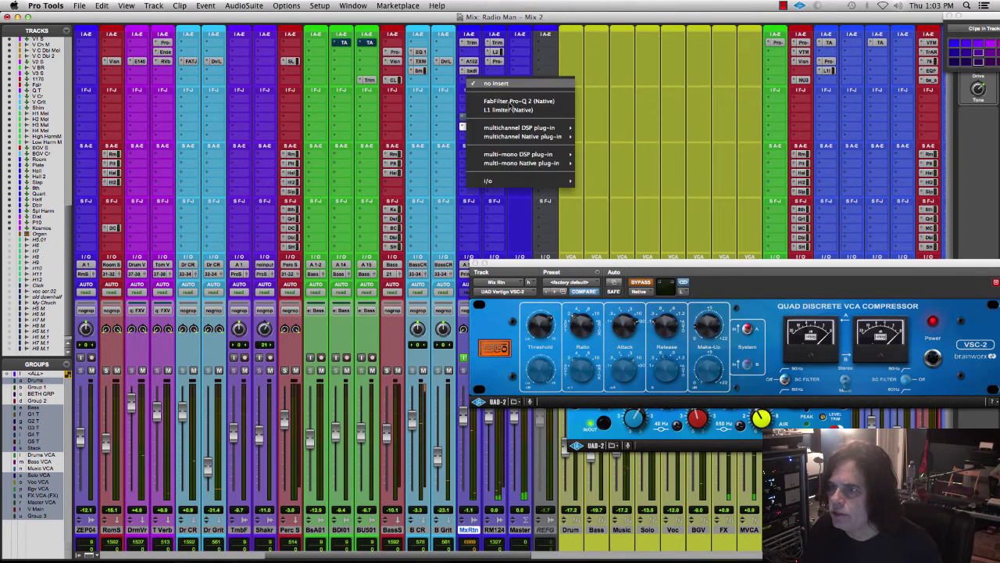
mouse_move(514, 163)
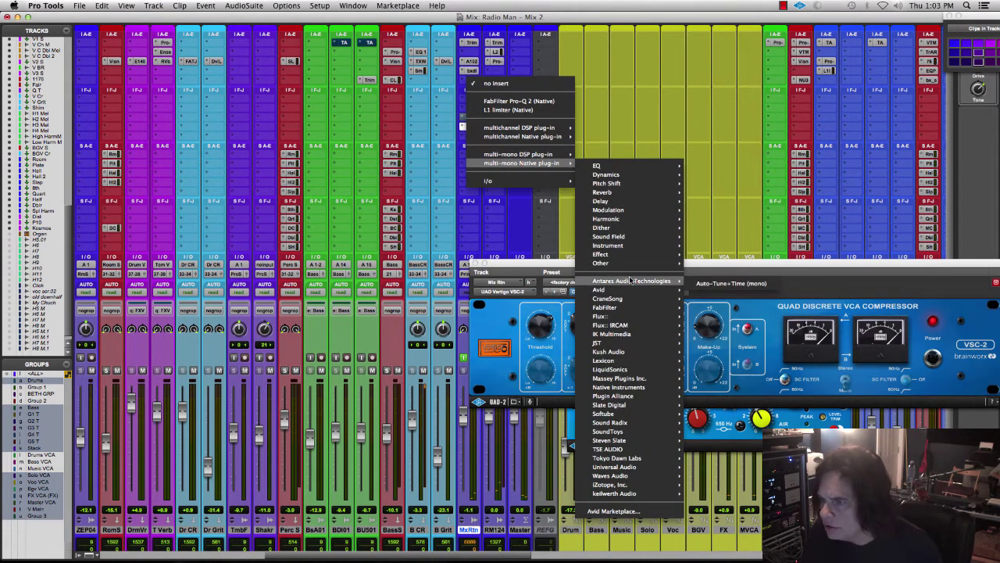
mouse_move(630, 484)
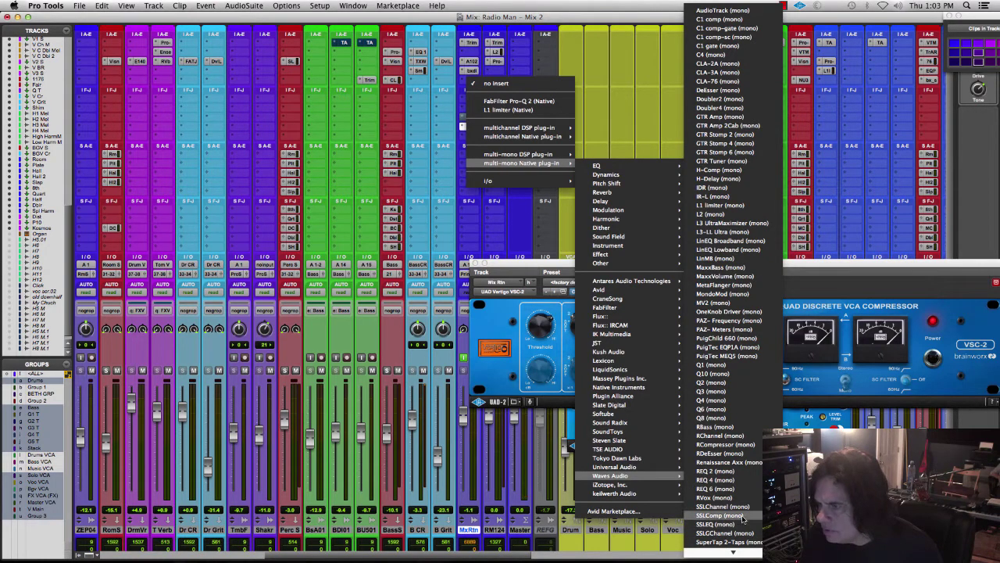
left_click(730, 515)
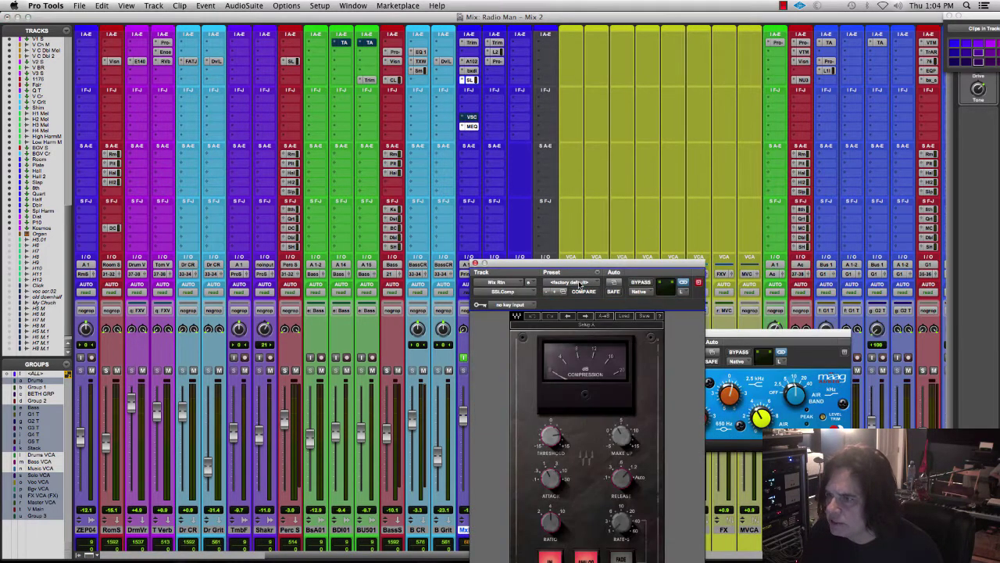
Load the LUGO HYBRID to ITB preset in SSLComp and move its window clear of the mix bus channels.
left_click(581, 283)
left_click(600, 266)
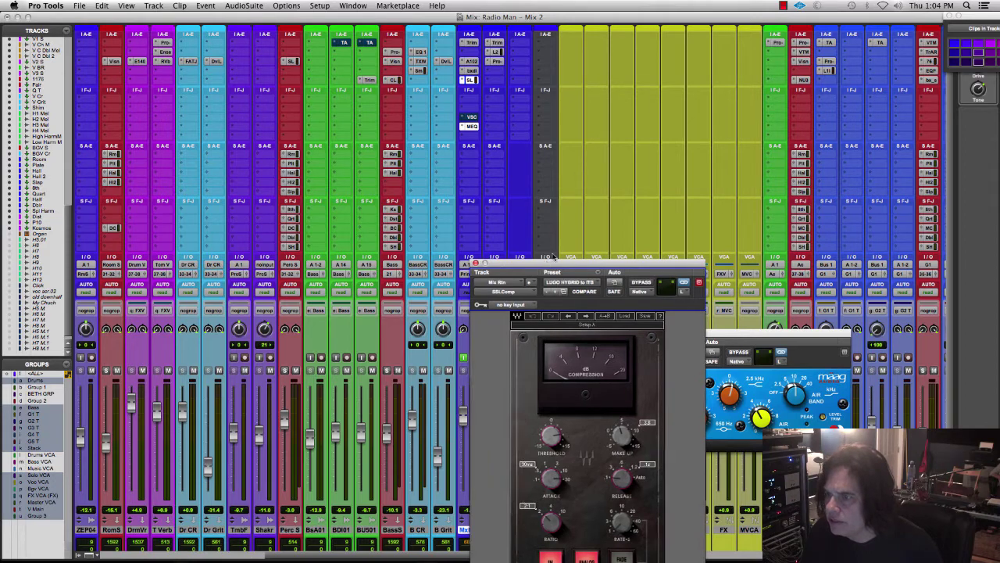
left_click_drag(553, 259, 669, 33)
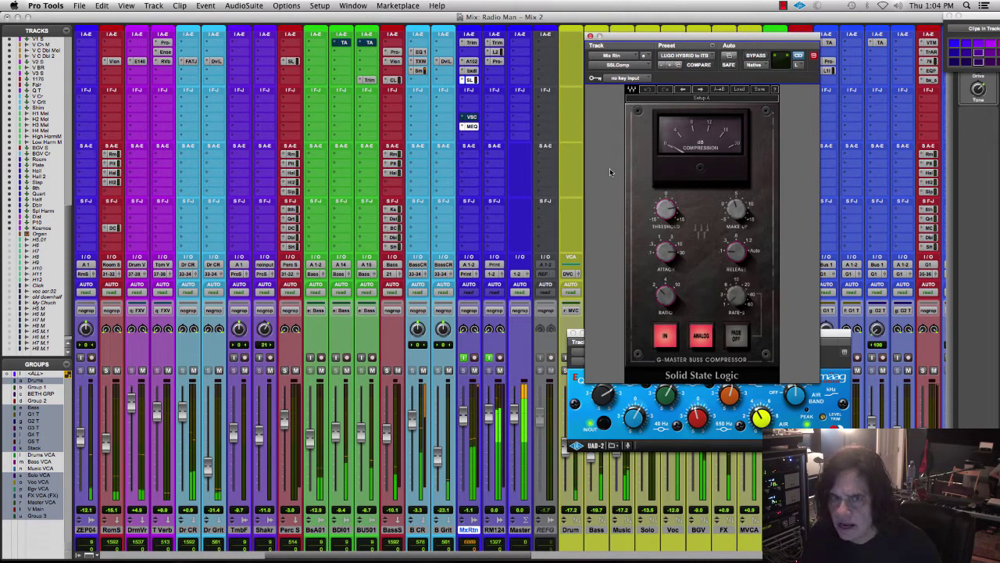
Compare SSLComp with the VSC-2 on Mix Rtn by switching their bypass states during playback, ending on SSLComp.
left_click(469, 80, "super")
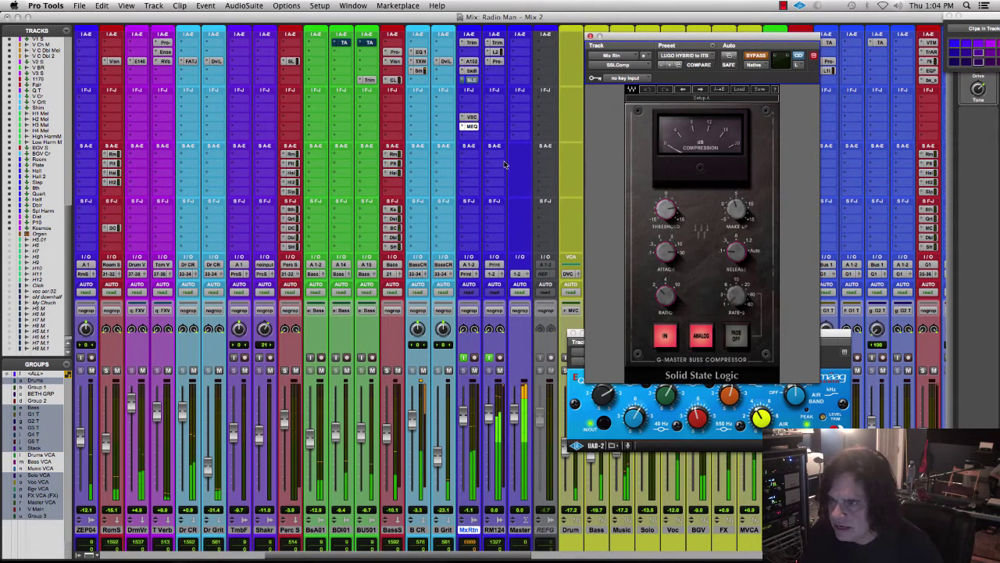
left_click(472, 117)
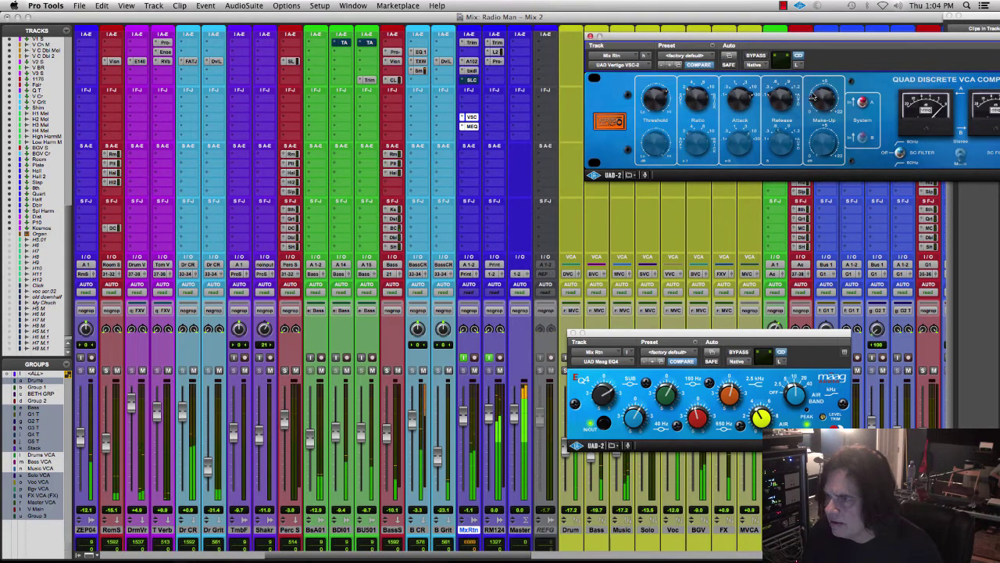
left_click(471, 117, "super")
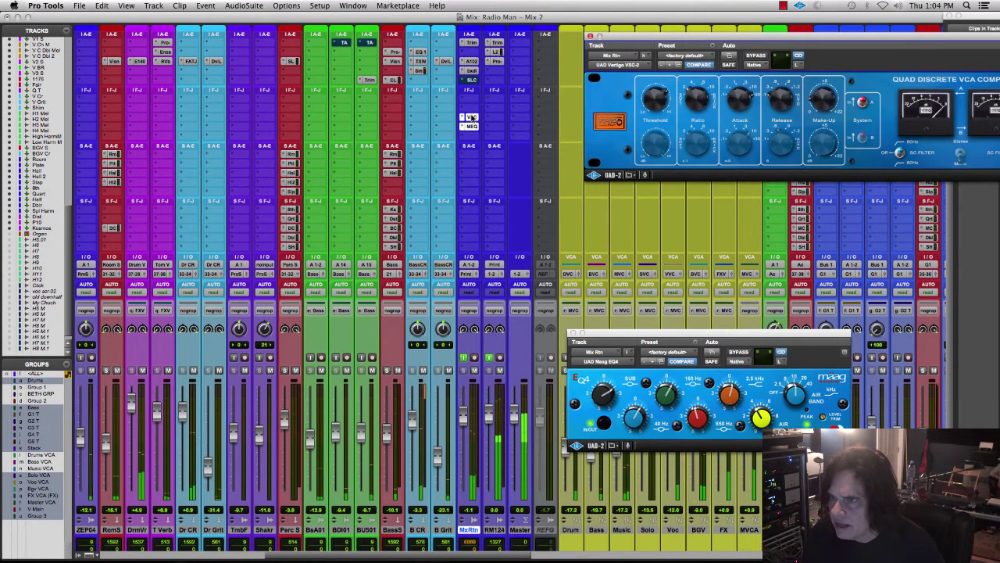
left_click(471, 80)
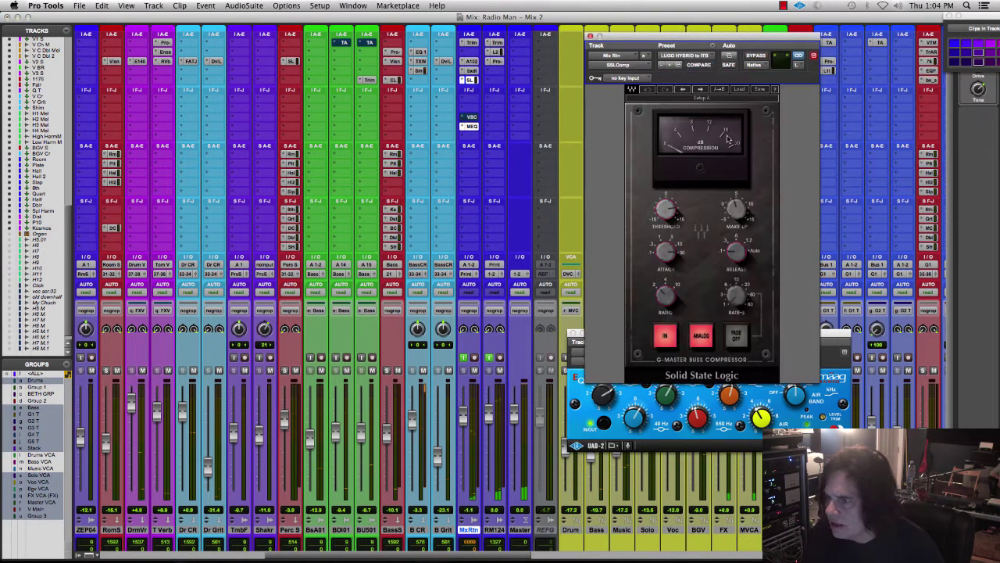
Raise SSLComp's make-up gain slightly and compare the mix with the compressor bypassed and active.
left_click(736, 208)
left_click_drag(736, 208, 736, 205)
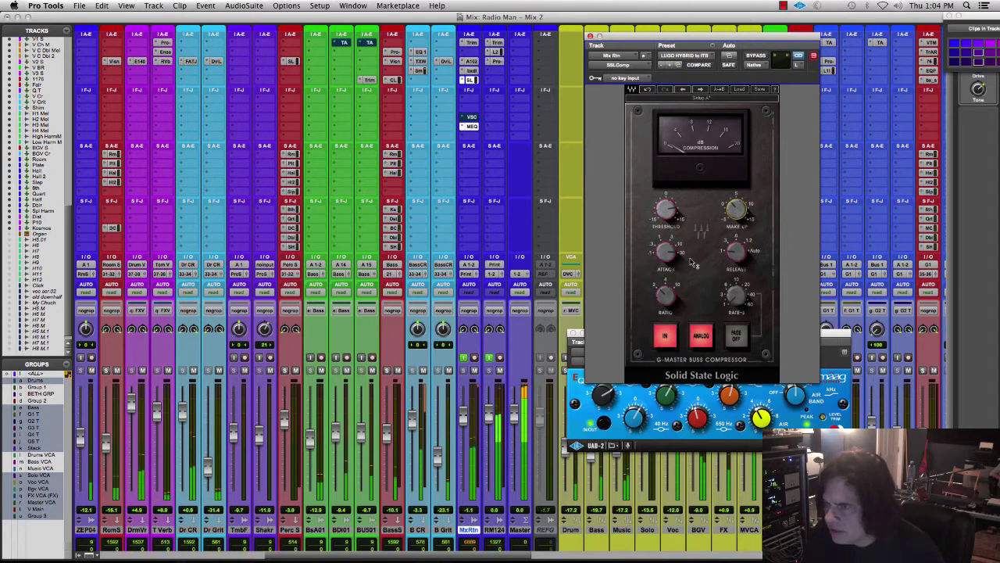
left_click(471, 80, "super")
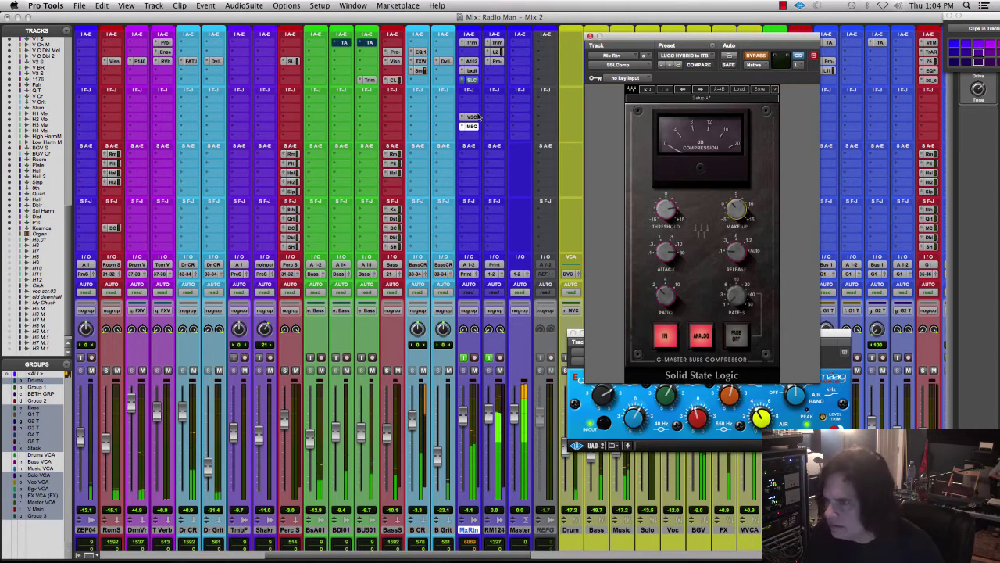
left_click(472, 80, "super")
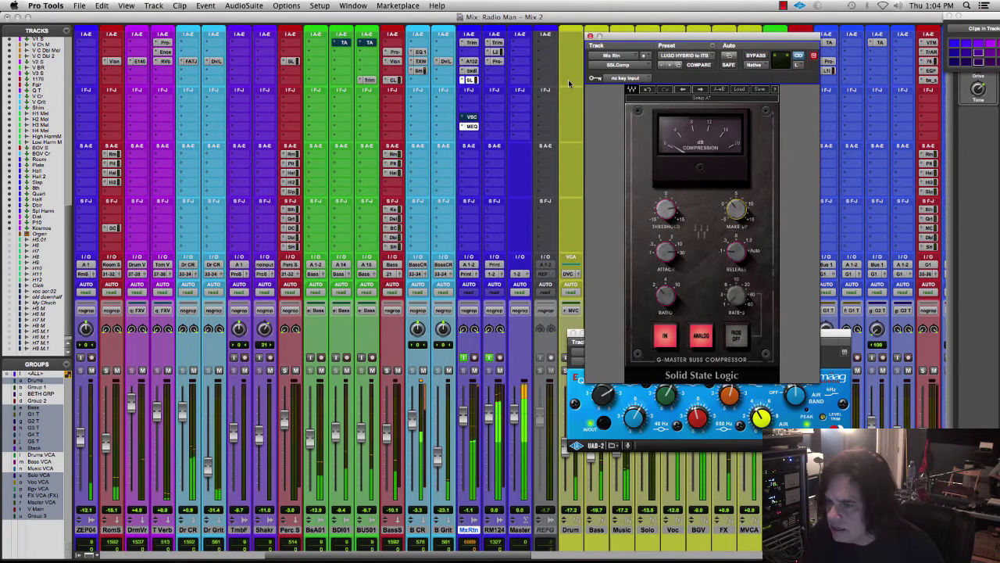
Arrange the VSC-2 and SSLComp windows side by side, leaving the VSC-2 active and SSLComp bypassed.
left_click(472, 116)
left_click_drag(312, 18, 338, 258)
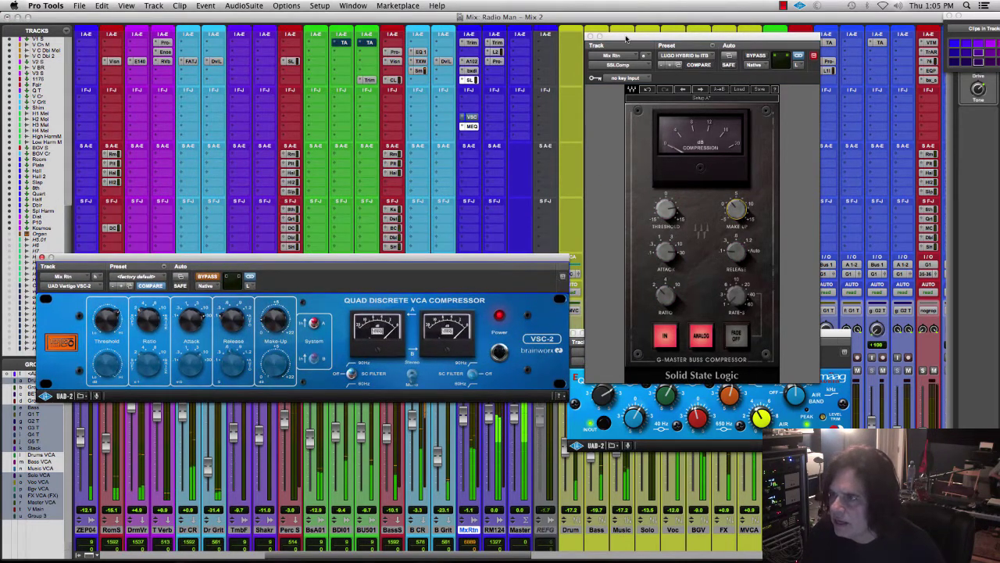
left_click_drag(626, 38, 714, 165)
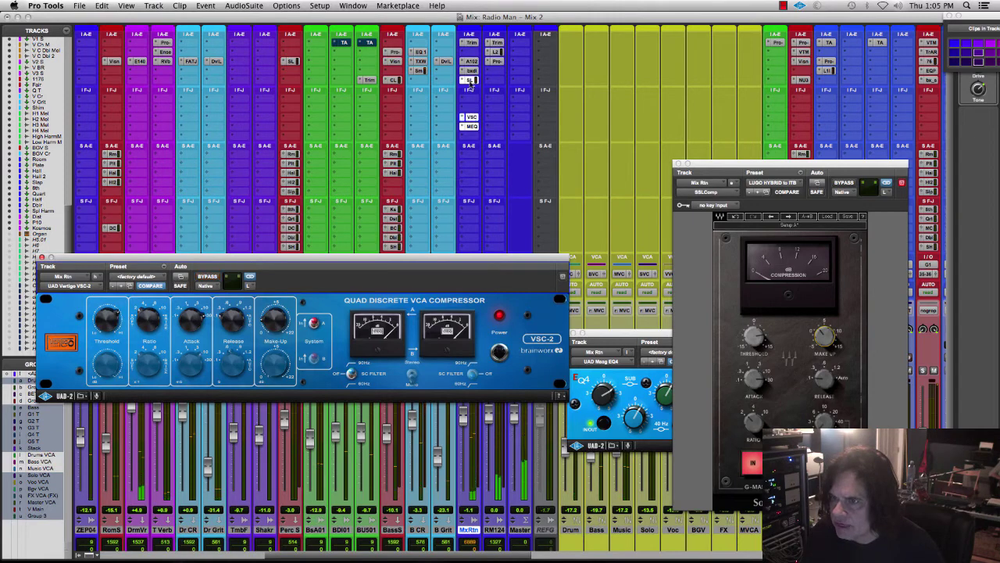
left_click(472, 80, "super")
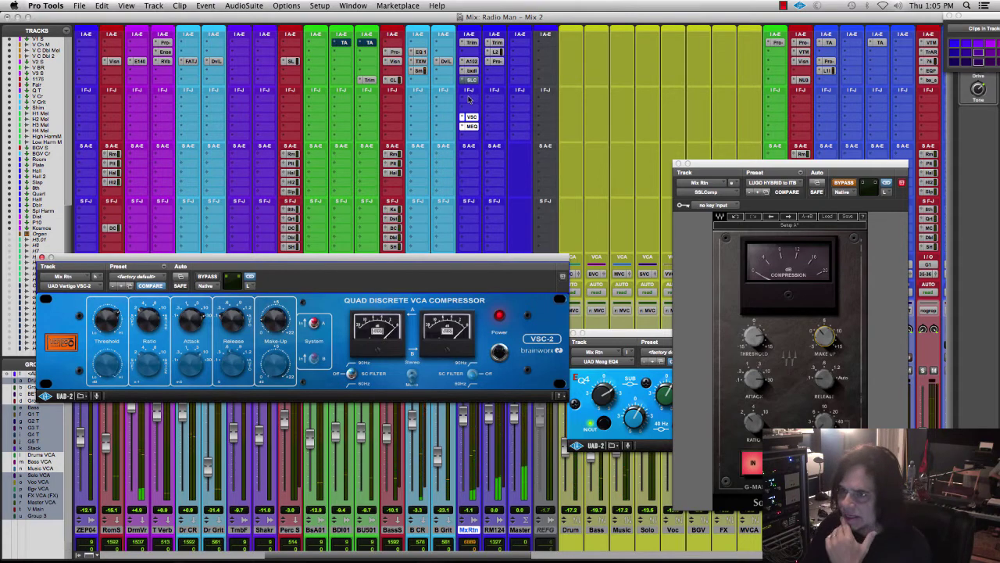
Insert Slate Digital's stereo Virtual Mix Rack on Mix Rtn and load the FG-401 compressor into its first slot.
left_click(464, 101)
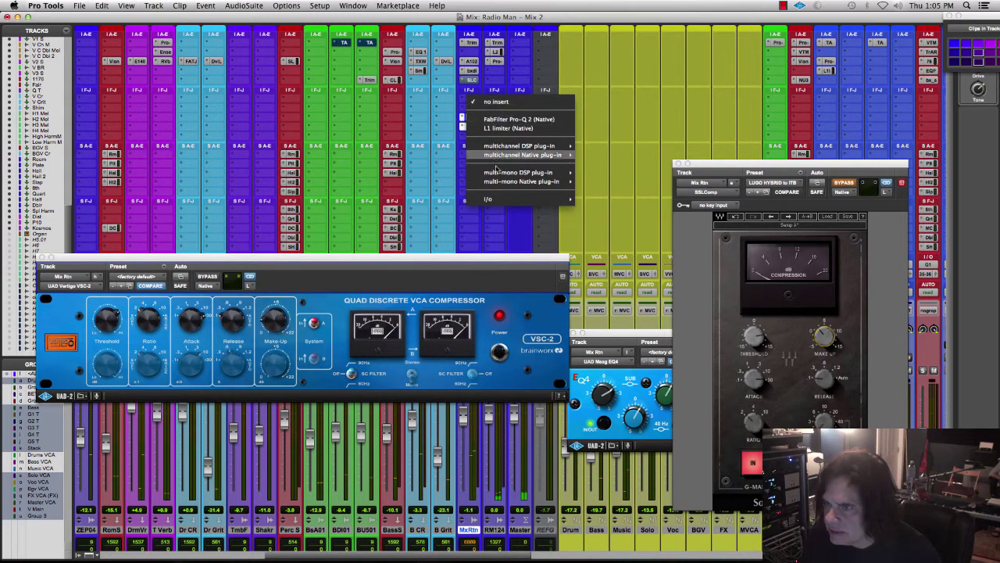
mouse_move(495, 181)
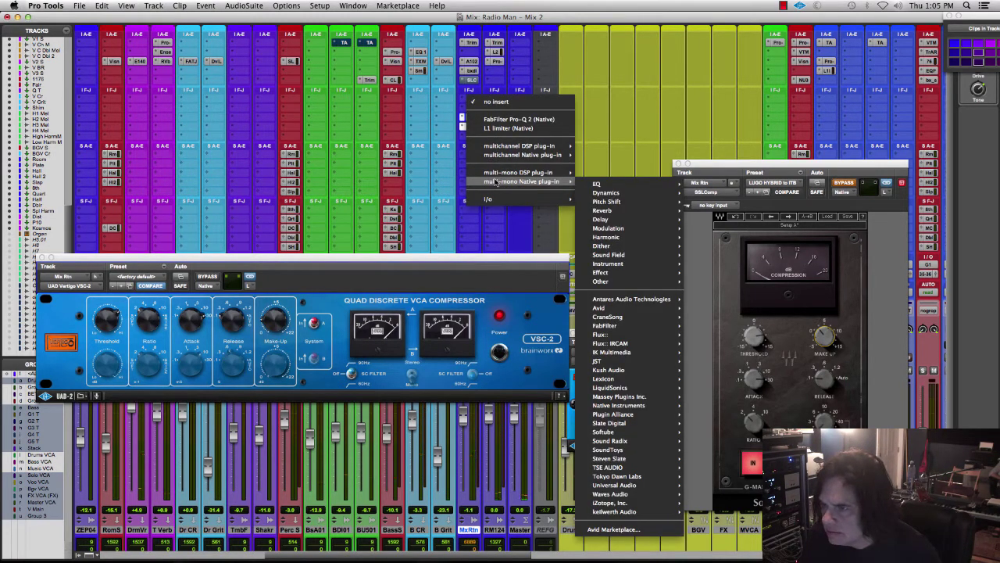
mouse_move(522, 155)
mouse_move(633, 440)
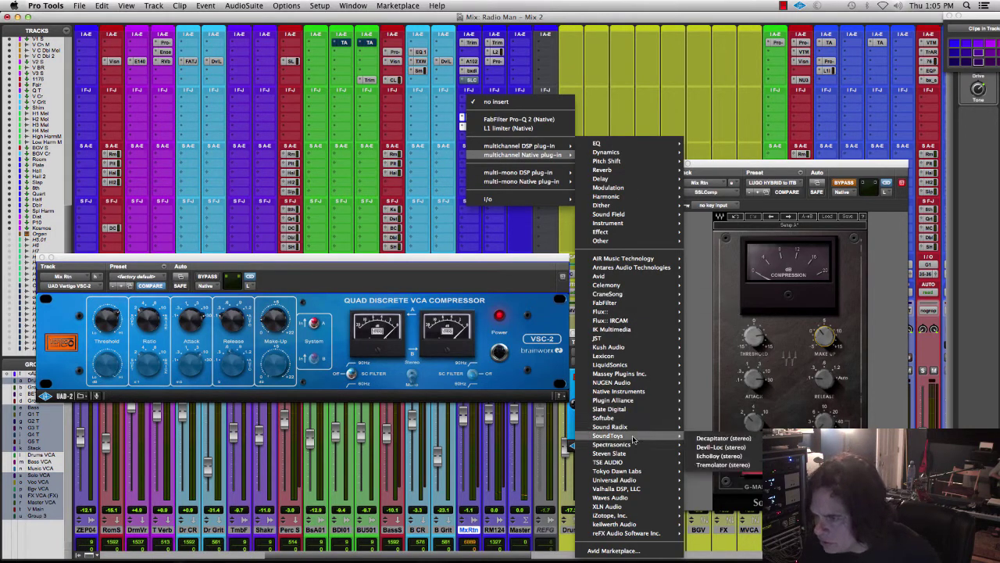
mouse_move(629, 409)
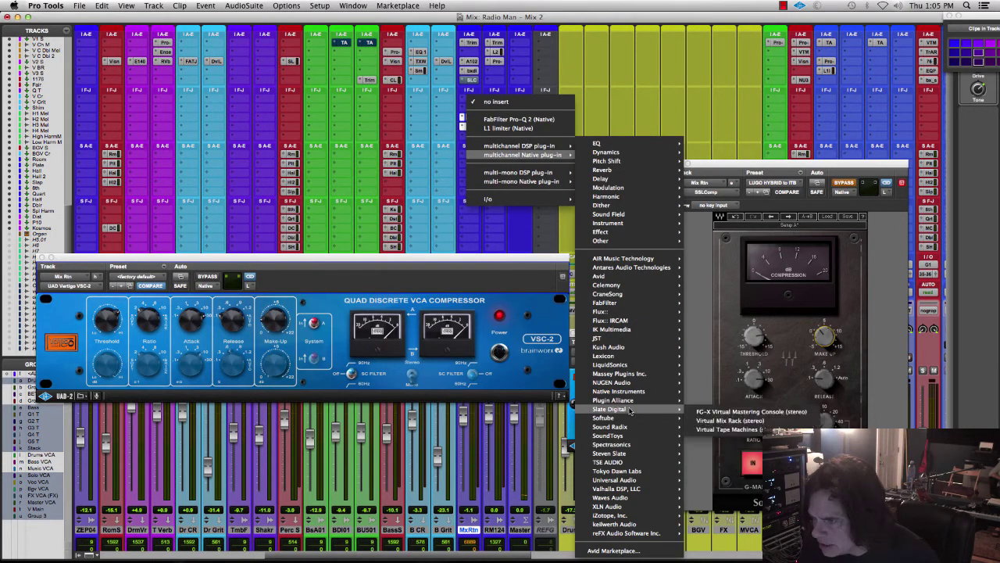
left_click(731, 420)
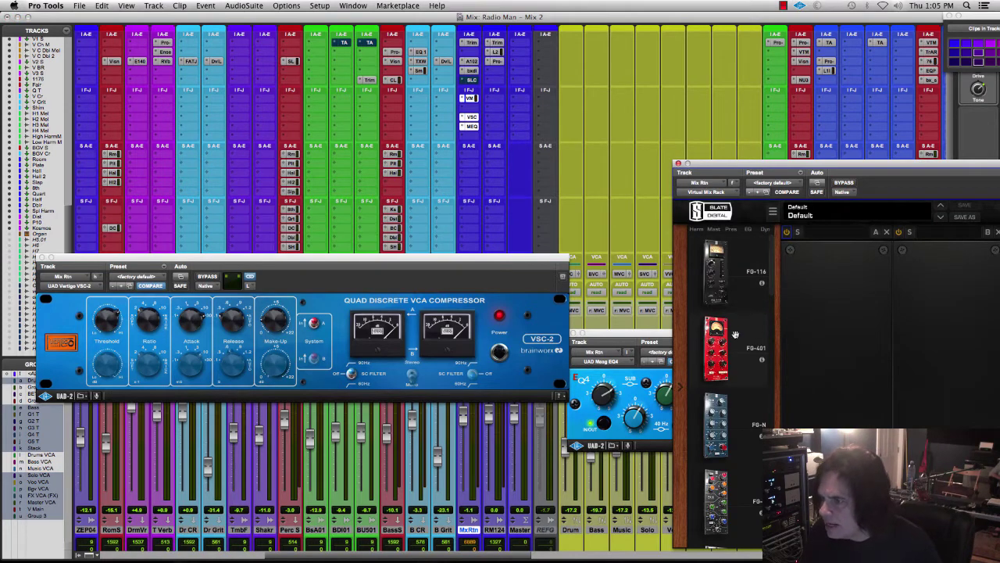
left_click_drag(734, 335, 815, 267)
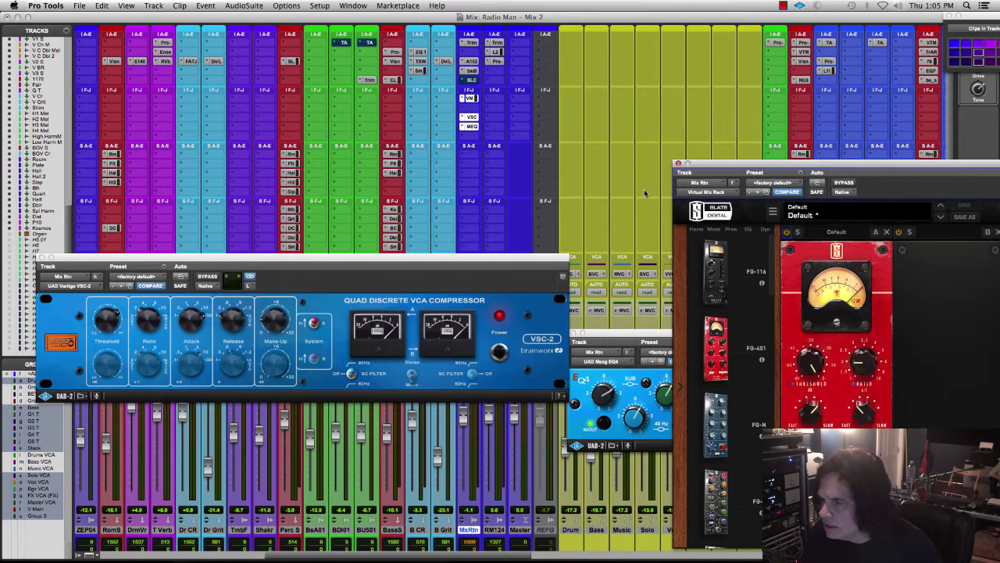
Bypass the VSC-2 during playback and load the LUGO RED preset in Virtual Mix Rack, keeping its window clear of the inserts.
left_click(469, 116, "super")
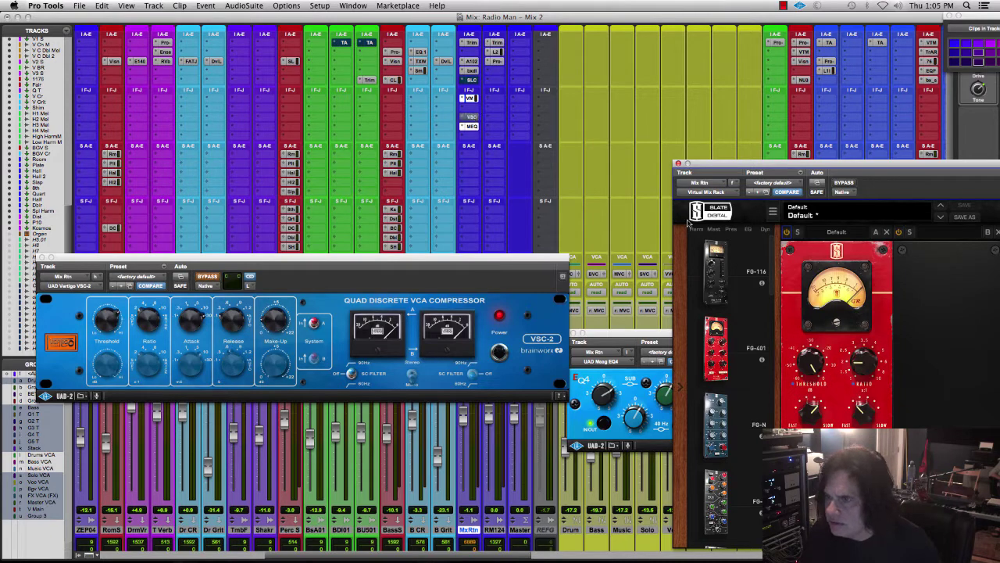
key("space")
left_click_drag(727, 166, 586, 119)
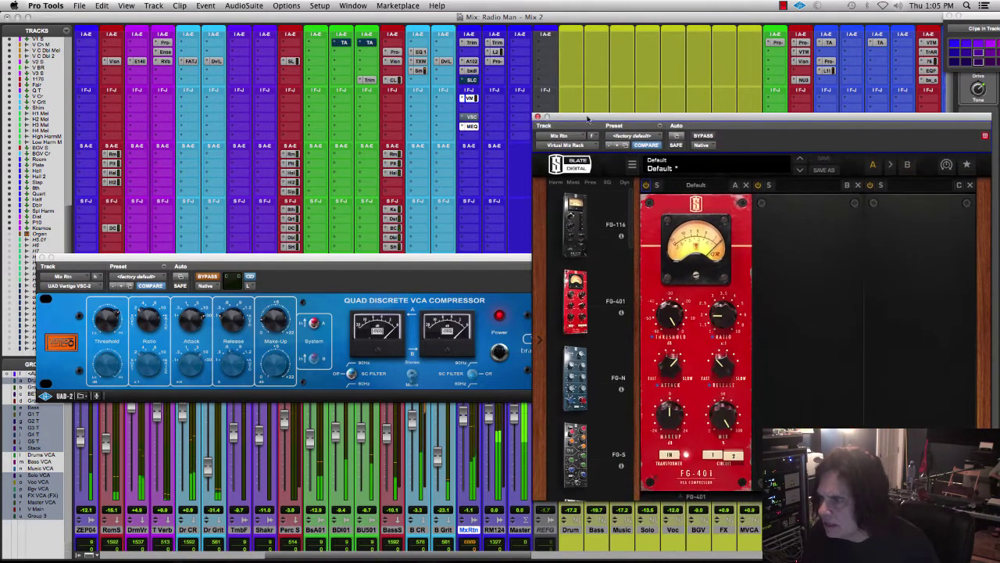
left_click(643, 136)
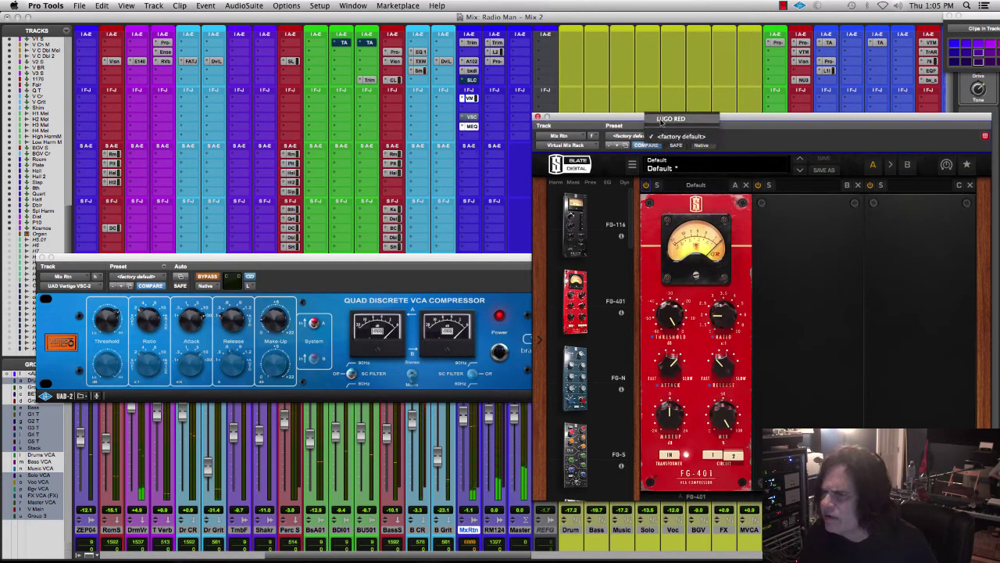
left_click(650, 118)
left_click_drag(589, 118, 647, 147)
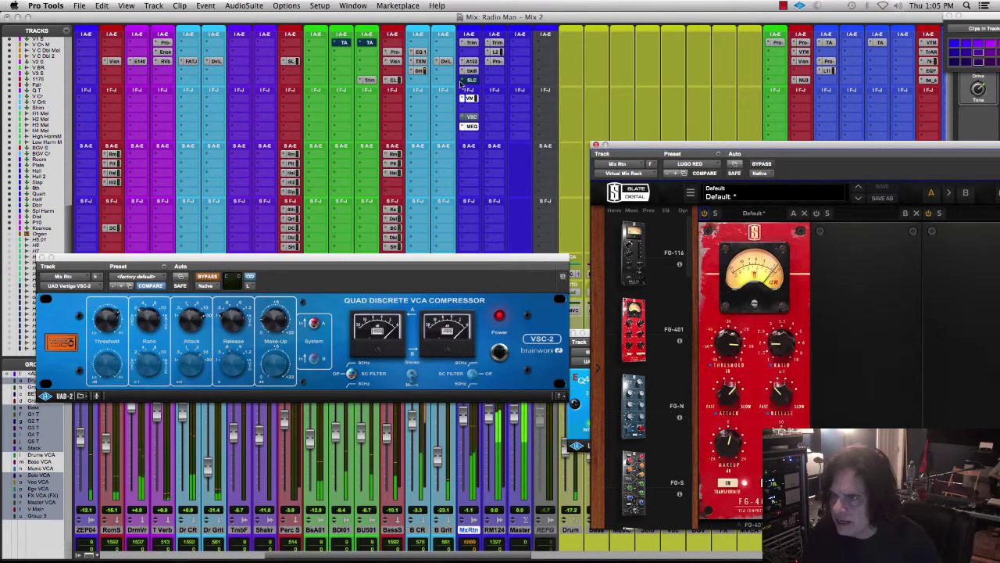
Open SSLComp on Mix Rtn and arrange the three compressor windows so the Mix Rtn inserts remain accessible.
left_click(472, 79)
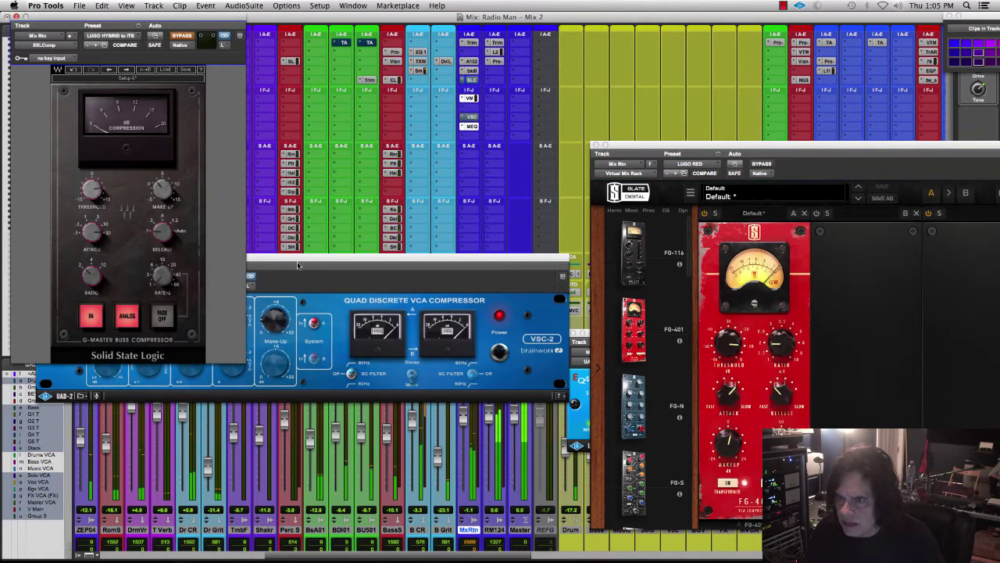
left_click_drag(301, 264, 307, 43)
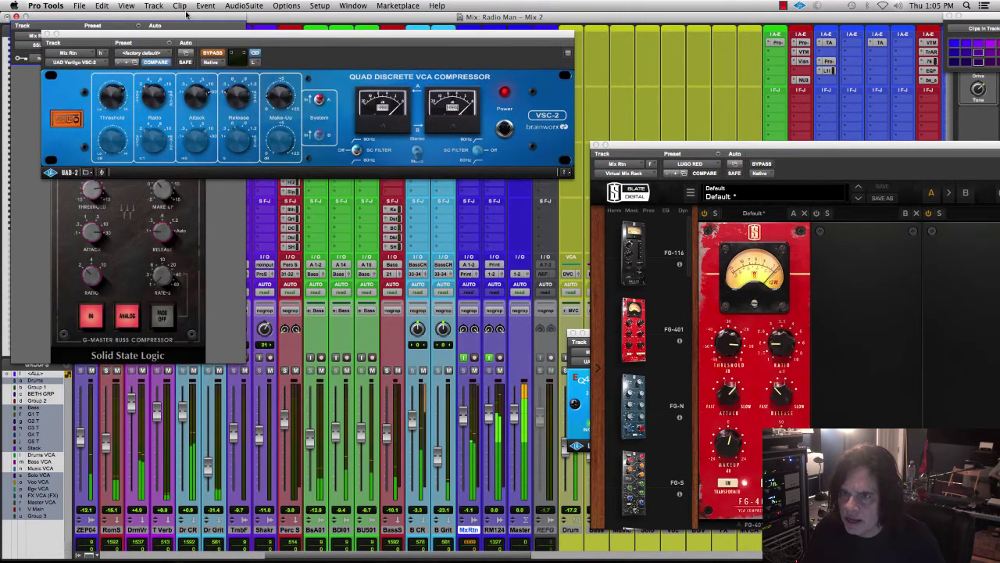
left_click_drag(187, 16, 230, 203)
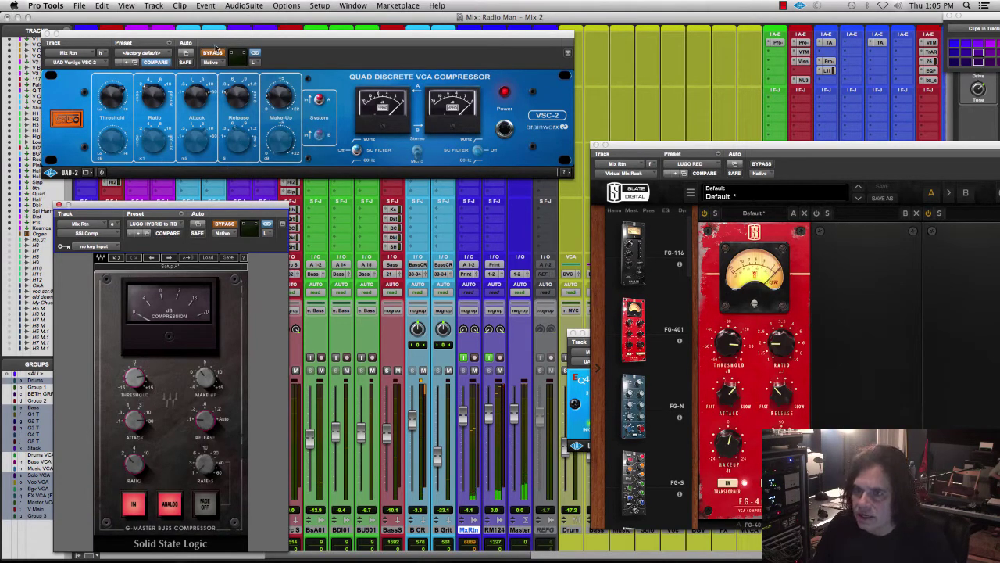
left_click_drag(226, 36, 100, 14)
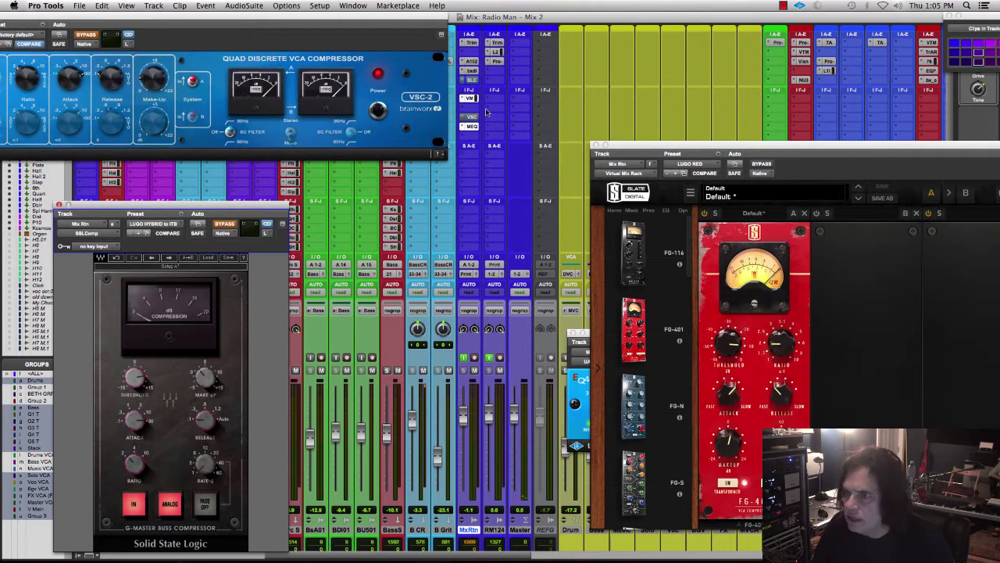
Compare SSLComp, Virtual Mix Rack and VSC-2 on Mix Rtn by switching their bypass states during playback.
left_click(473, 80, "super")
left_click(472, 99, "super")
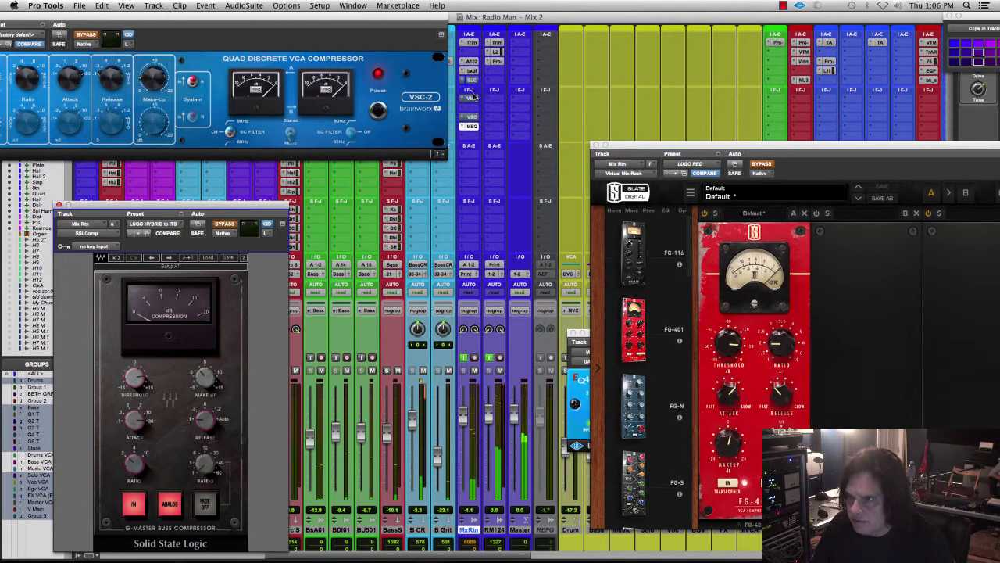
left_click(469, 118, "super")
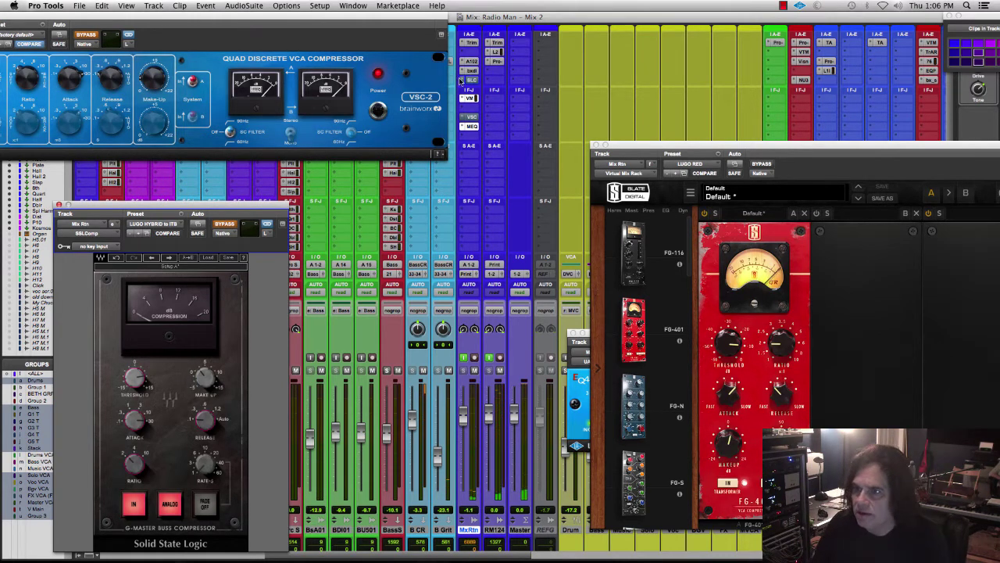
Remove SSLComp and Virtual Mix Rack from the Mix Rtn inserts.
left_click(465, 81)
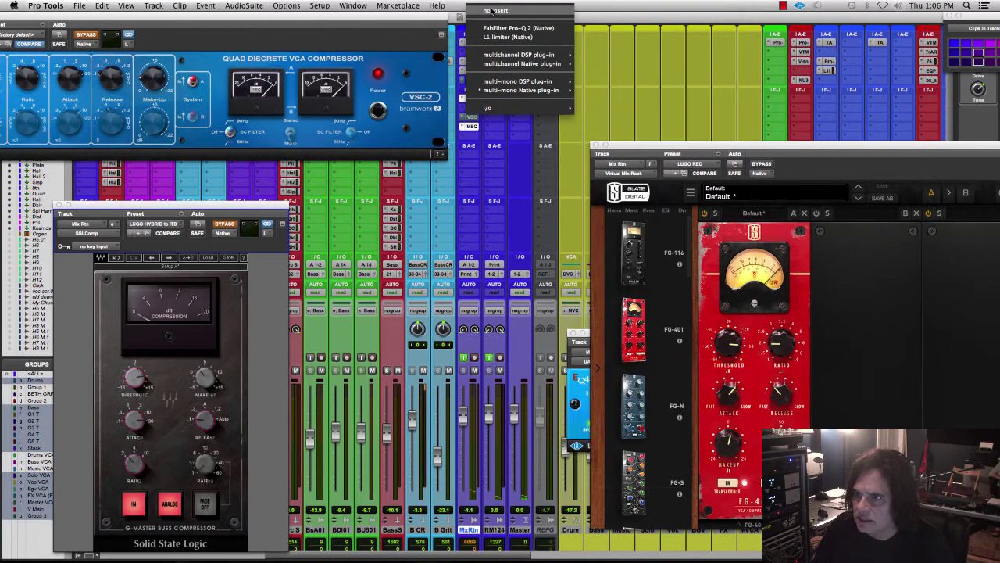
left_click(493, 11)
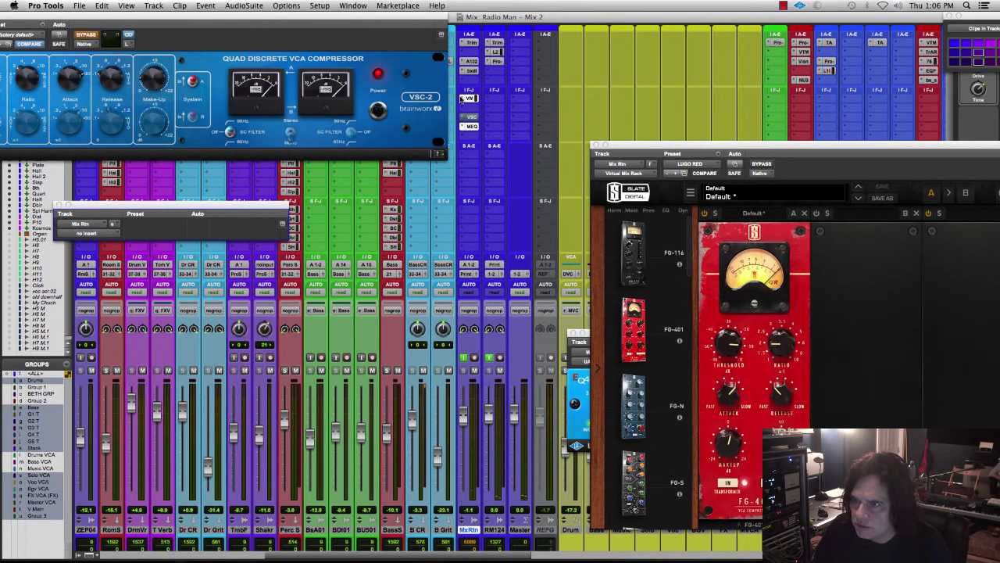
left_click(466, 98)
left_click(480, 74)
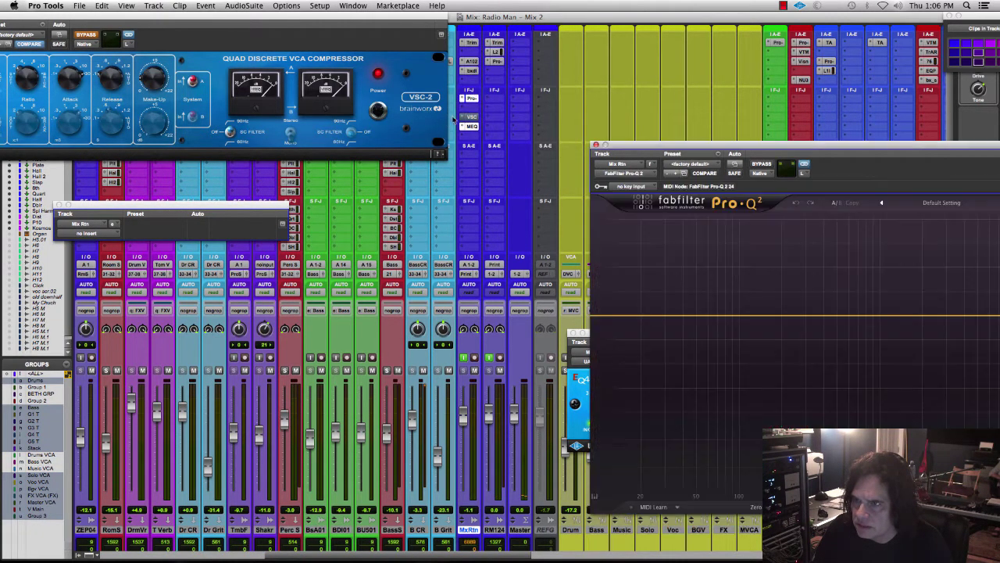
left_click(461, 99)
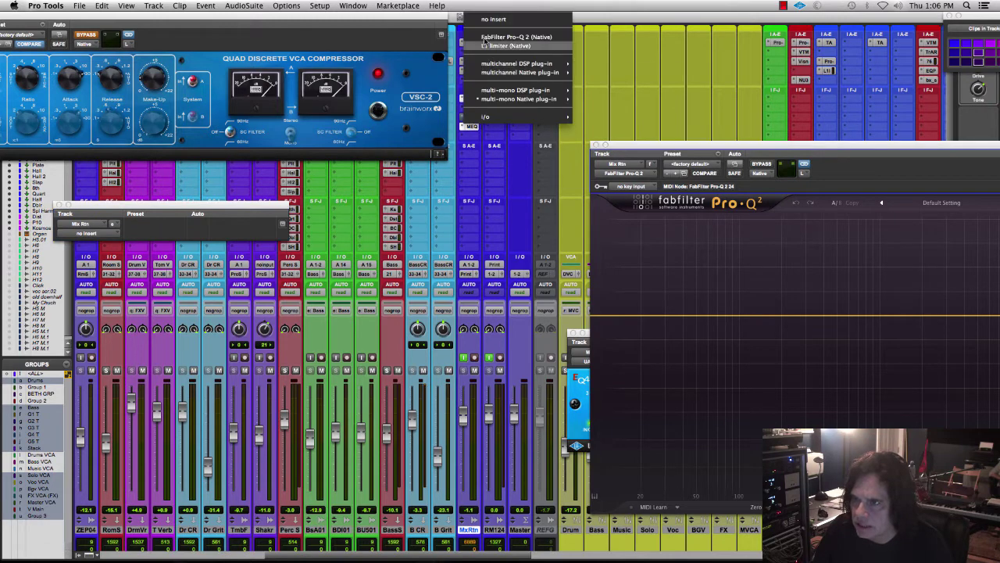
left_click(490, 24)
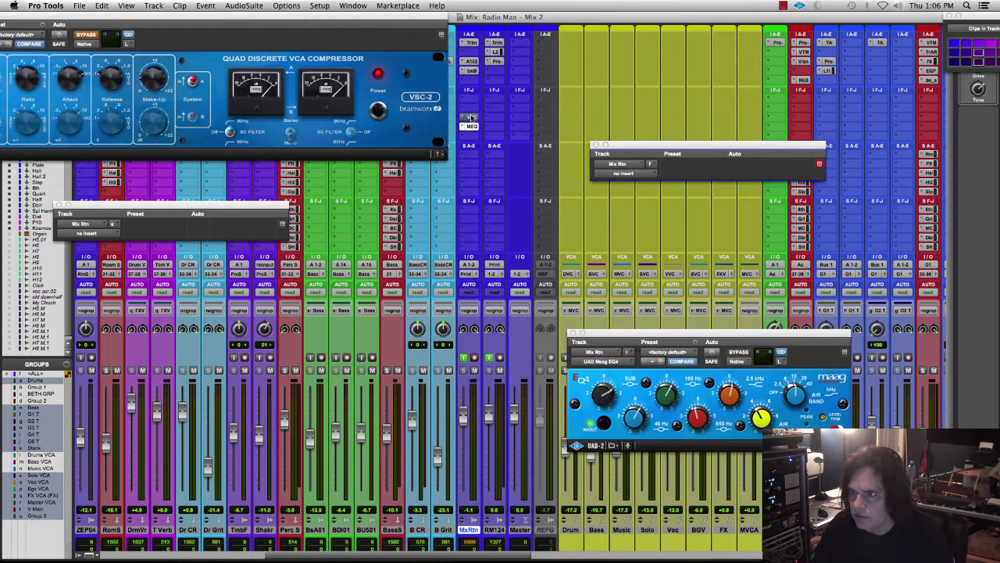
Close the two empty plug-in windows and reposition the VSC-2 and Maag EQ4 windows below the Mix Rtn inserts.
left_click(595, 145)
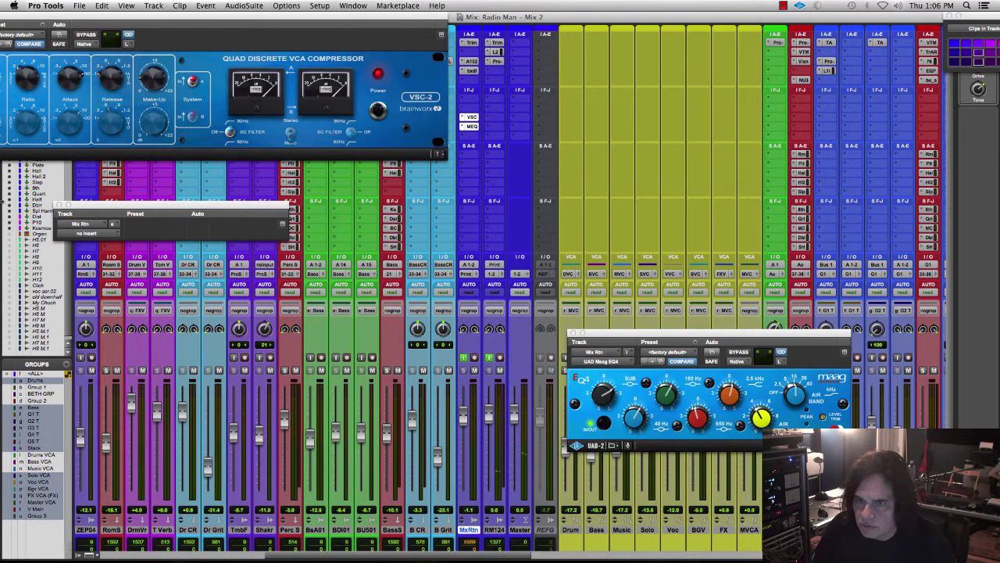
left_click(57, 208)
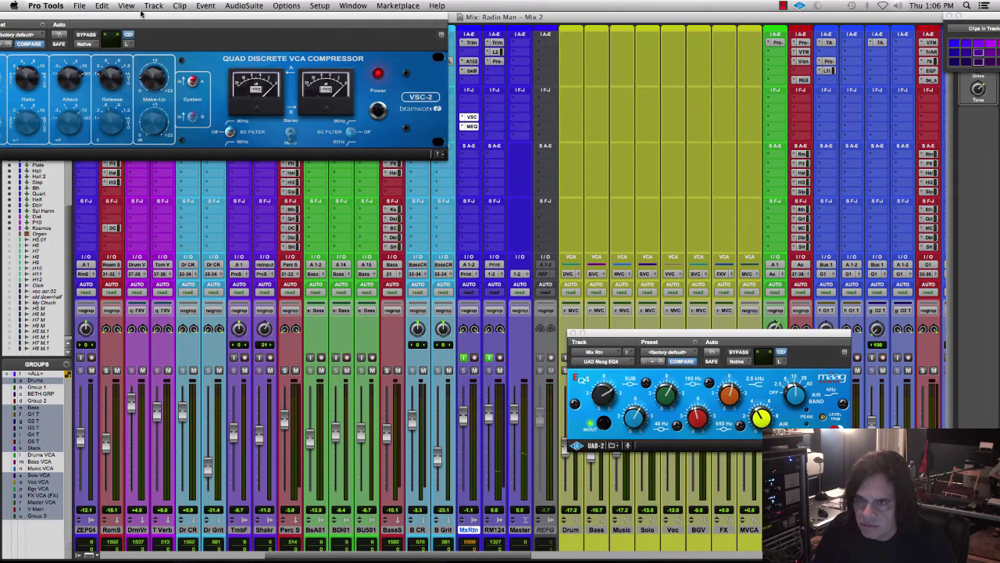
left_click_drag(143, 16, 581, 150)
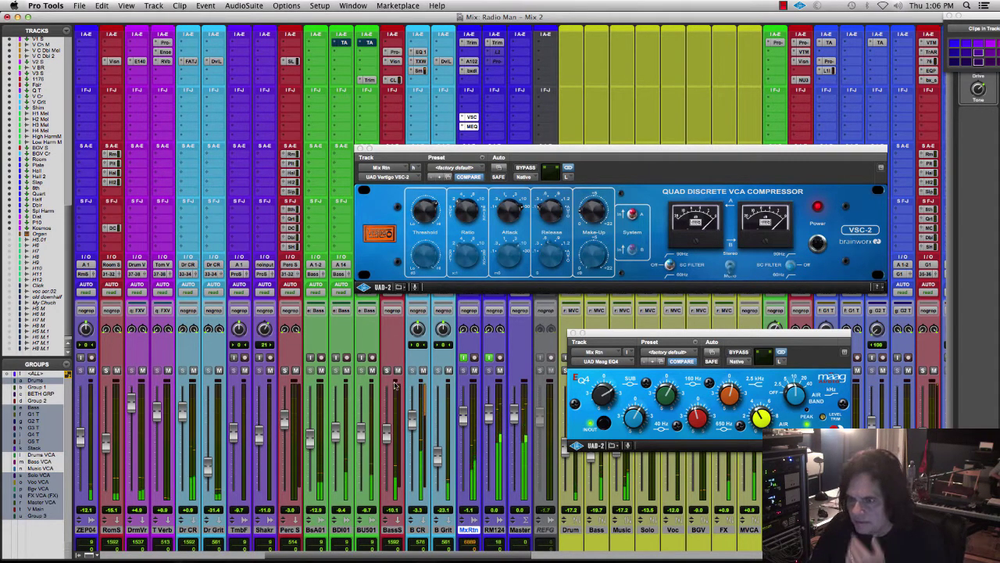
left_click_drag(602, 333, 663, 318)
Check the Neve 31102 EQ on the Sn Trig channel and raise the K/S Grit fader to -12.3 dB.
left_click_drag(522, 556, 188, 556)
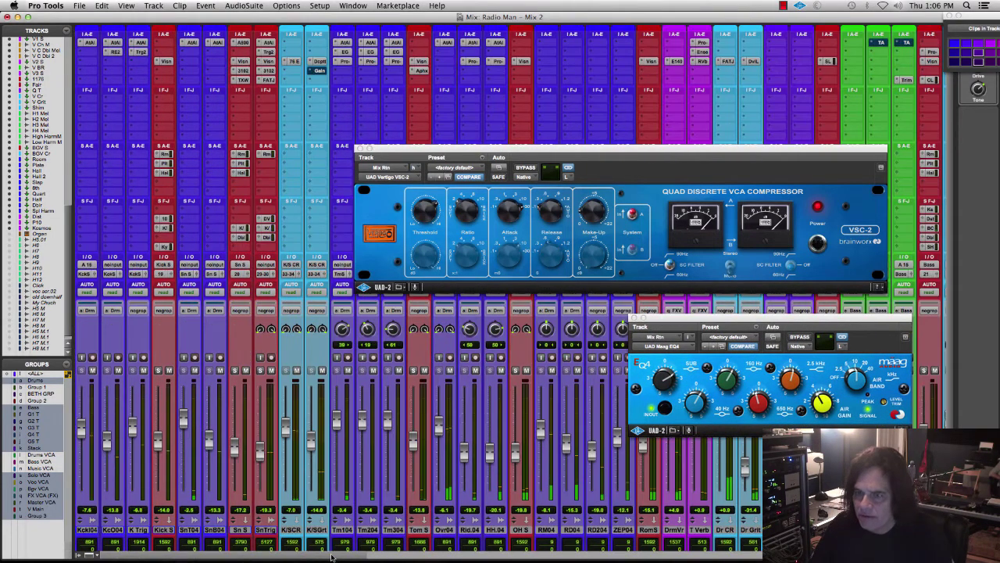
left_click(267, 70)
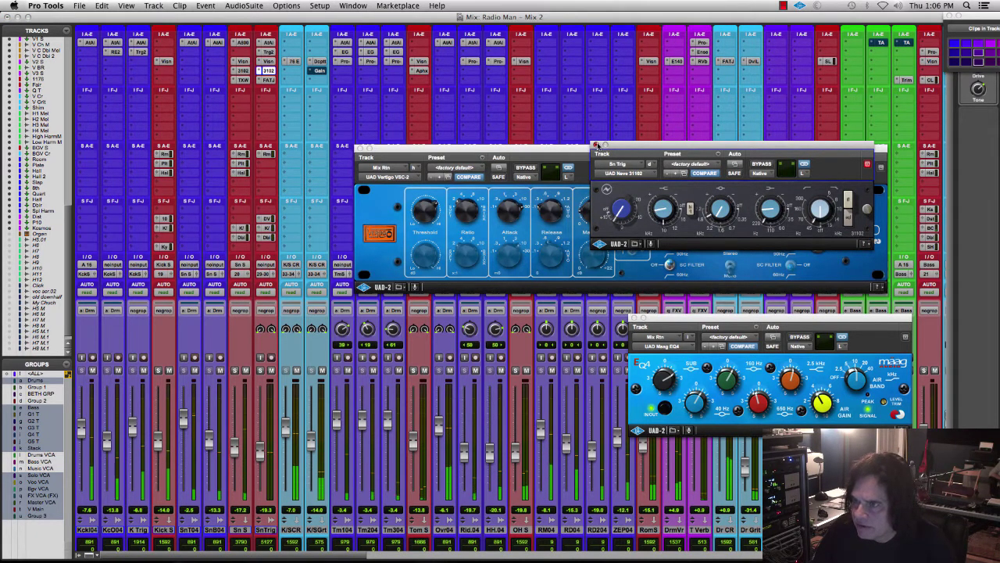
left_click(595, 145)
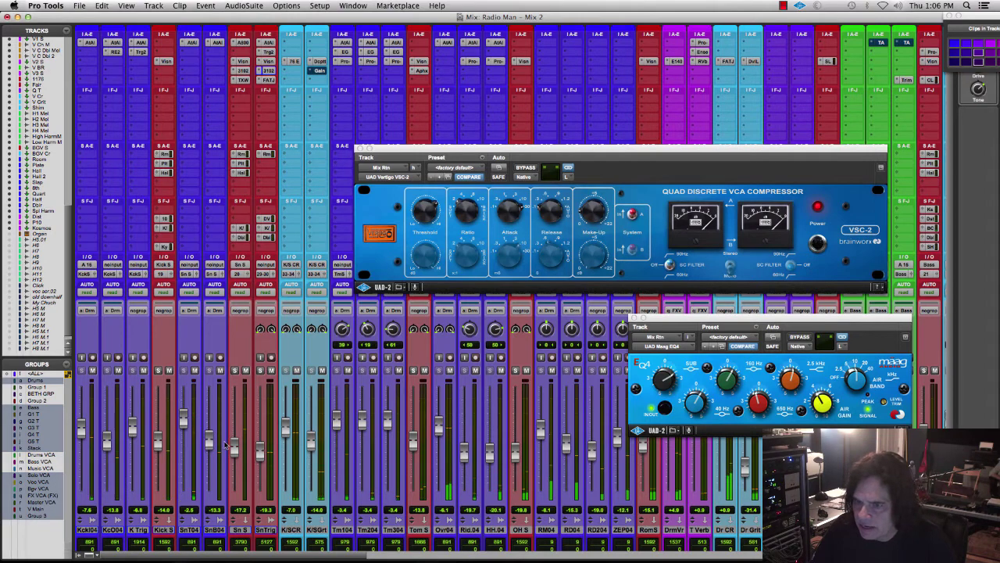
left_click(268, 70)
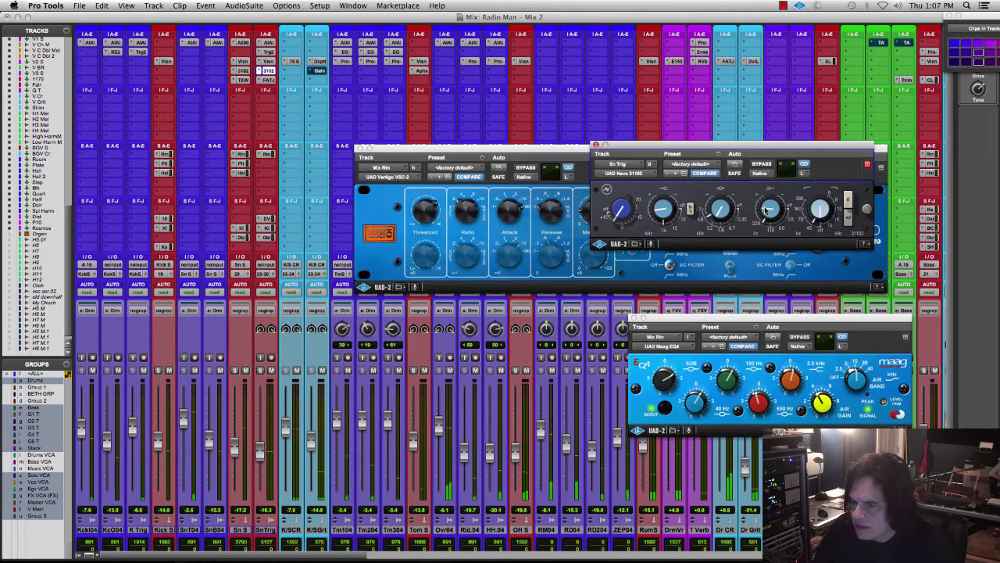
left_click_drag(311, 453, 310, 446)
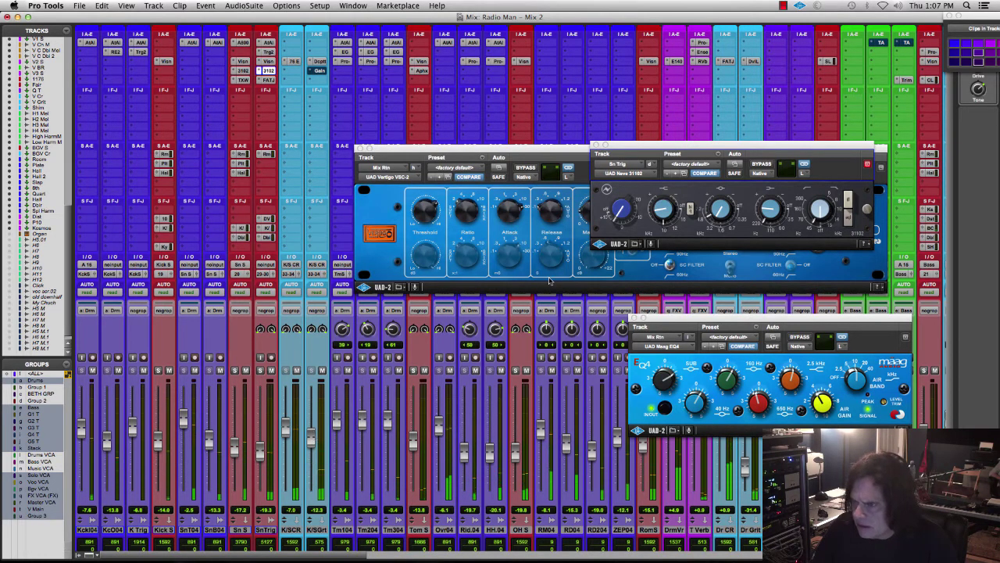
Fine-tune the input gain of the Neve 31102 on Sn Trig during playback.
left_click(616, 217)
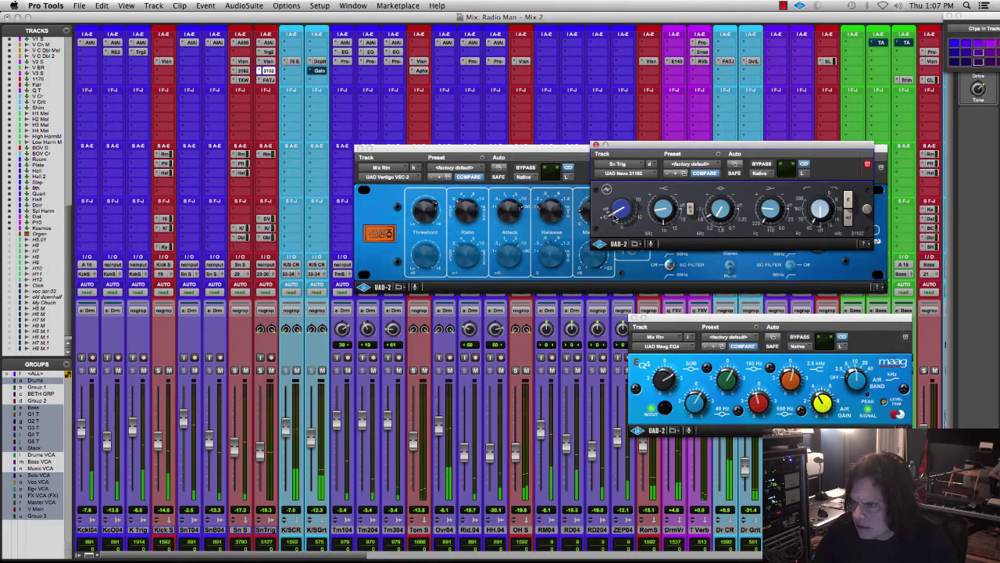
left_click_drag(616, 218, 616, 221)
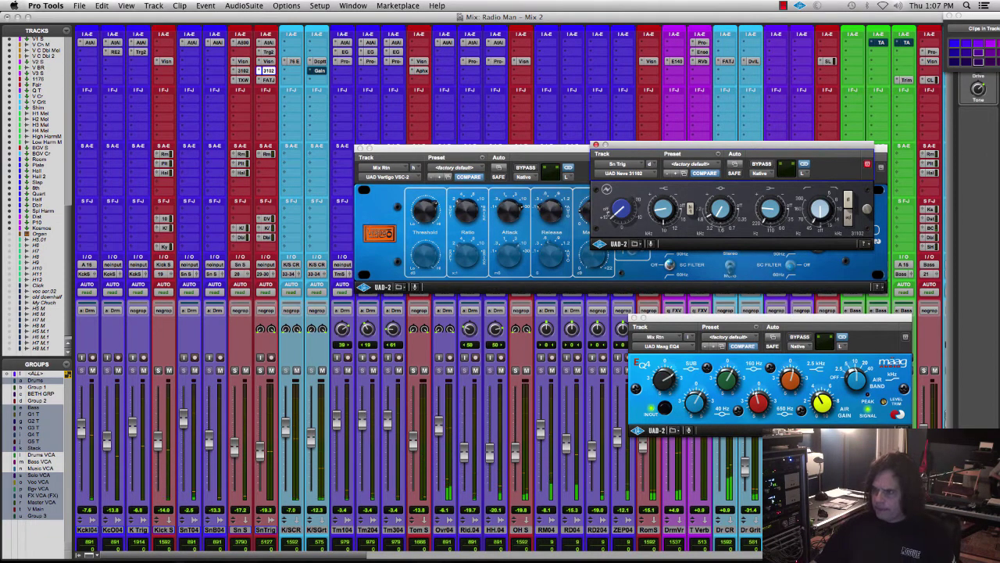
left_click(822, 401)
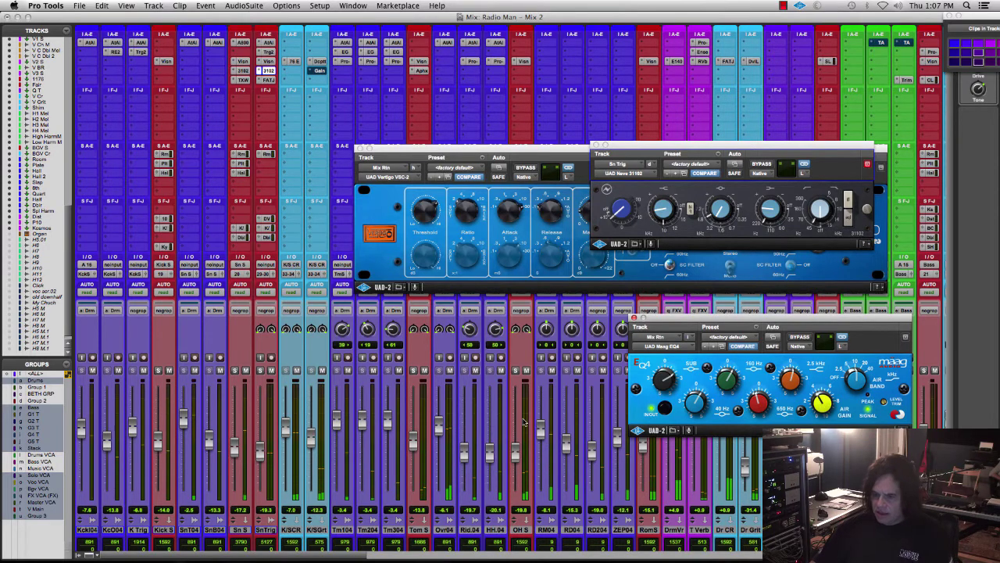
Switch to the Edit window and close the VSC-2, Neve 31102 and Maag EQ4 plug-in windows.
key("super+equal")
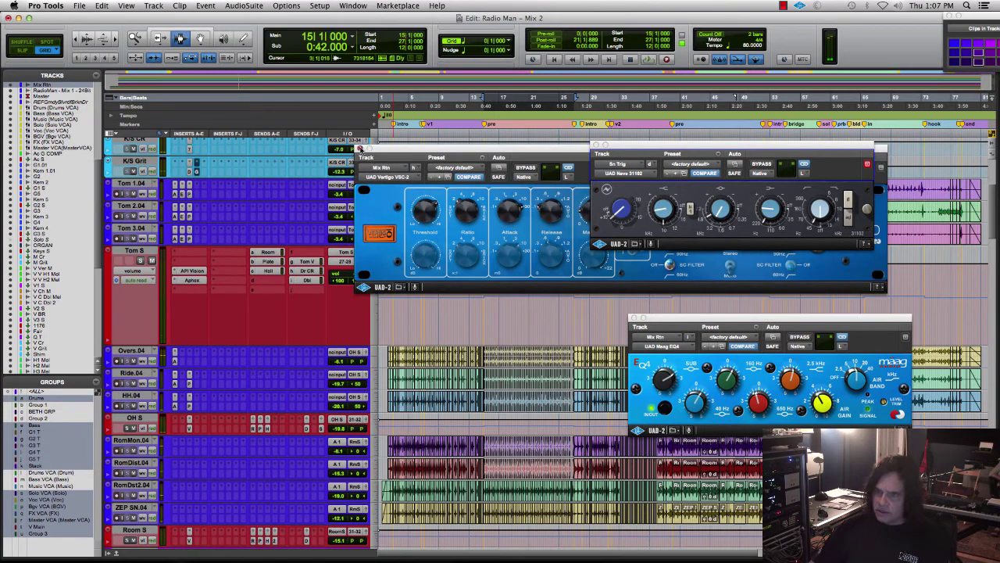
left_click(361, 148)
left_click(596, 146)
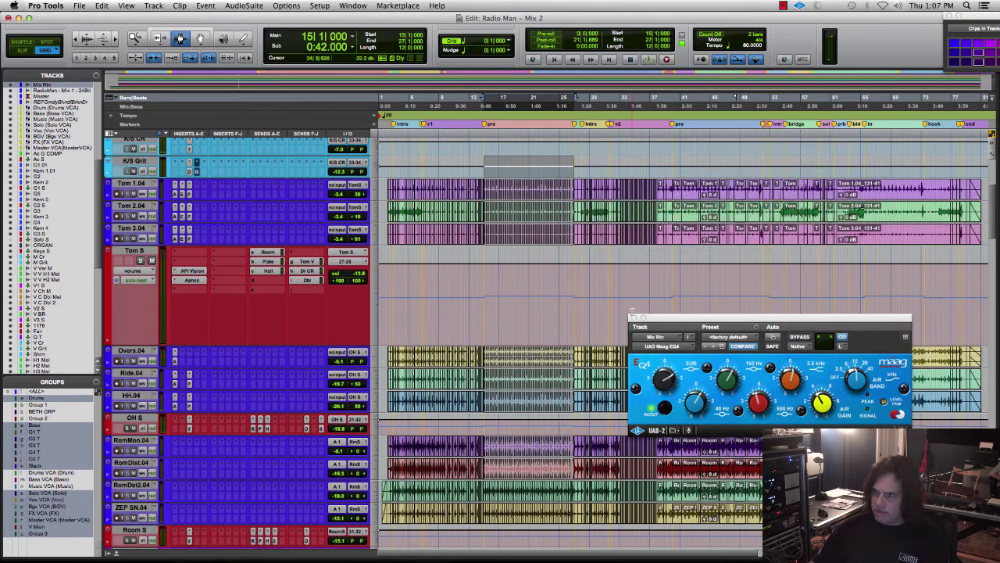
left_click(633, 317)
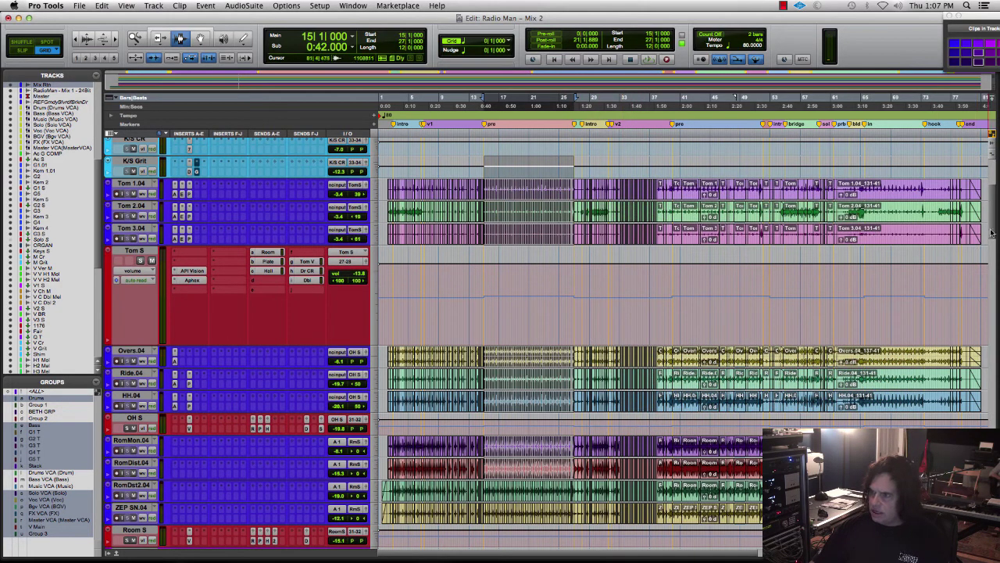
Activate the Green Day reference track below the Master track and switch to the Mix window for comparison.
scroll(993, 293, "down", 3)
scroll(996, 293, "down", 10)
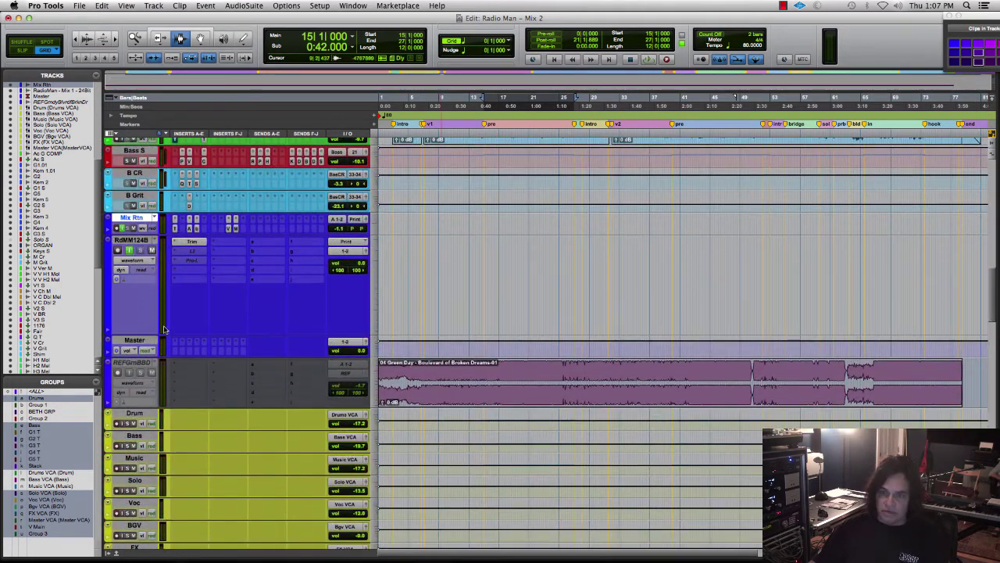
left_click(132, 364)
right_click(133, 365)
key("super+equal")
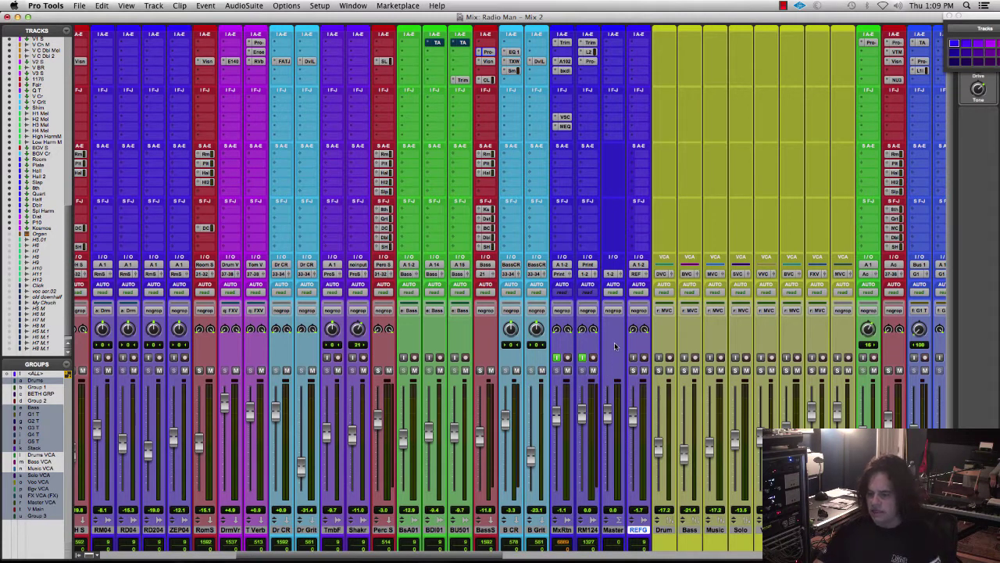
Make the Green Day reference track inactive, return to the Mix window and save the session.
key("super+equal")
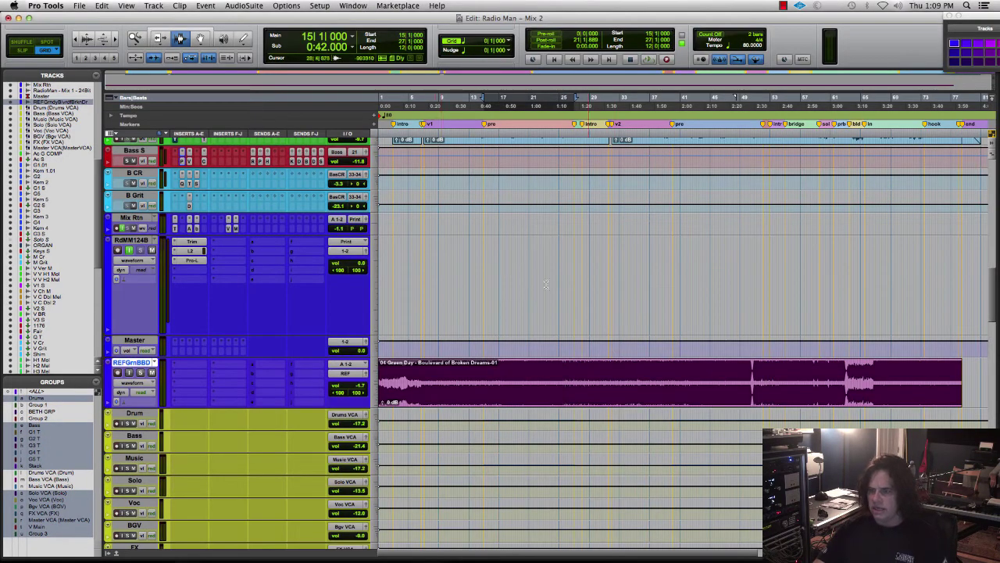
right_click(142, 364)
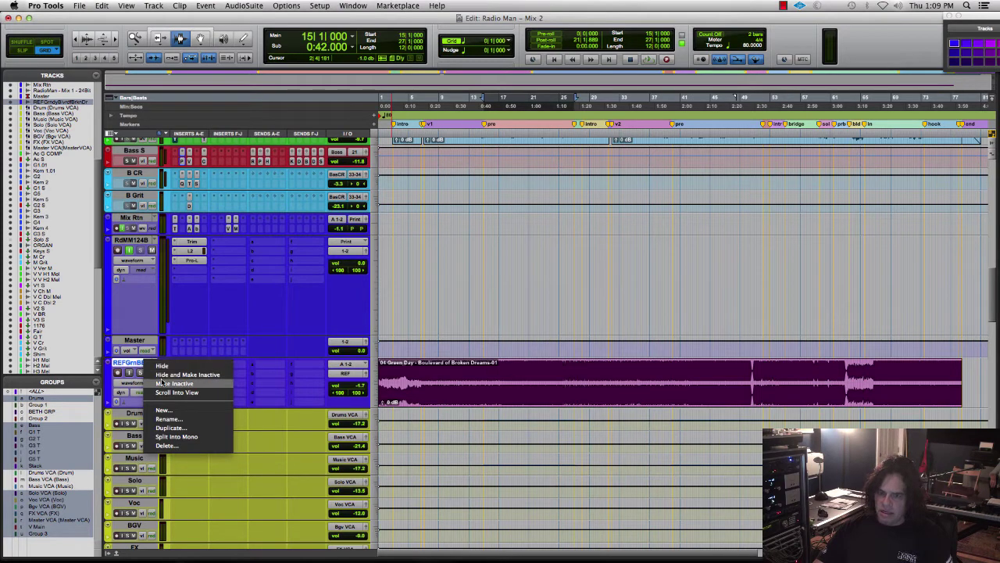
left_click(162, 383)
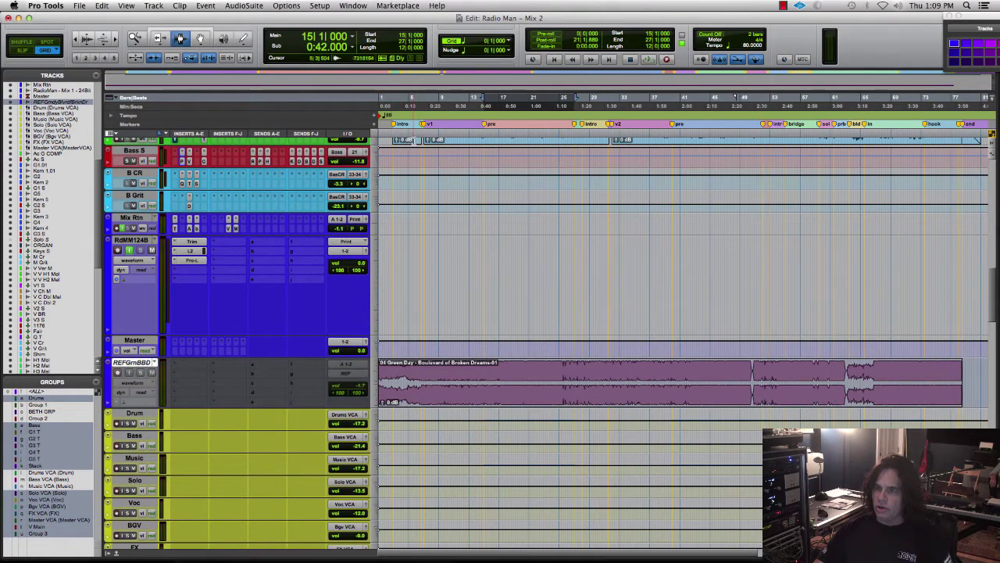
key("super+equal")
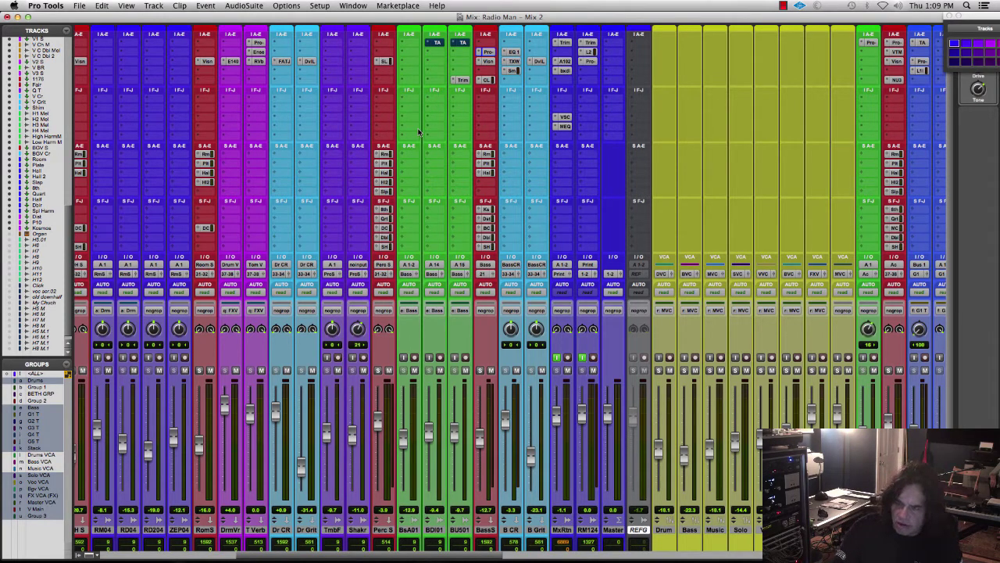
key("super+s")
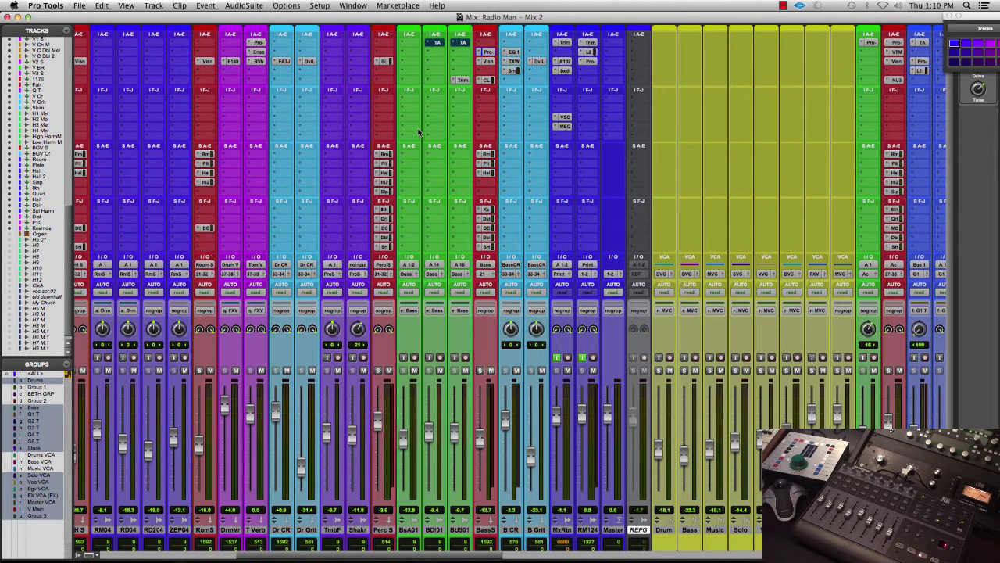
Locate the Q T track below the 1176 and Fair tracks in the Edit window and set its track height to large.
key("super+equal")
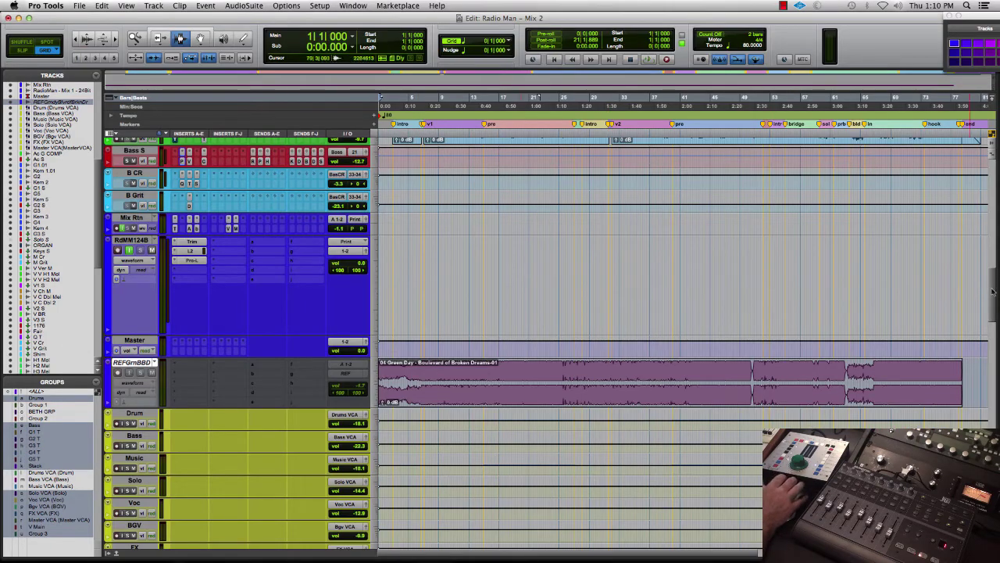
scroll(992, 292, "up", 15)
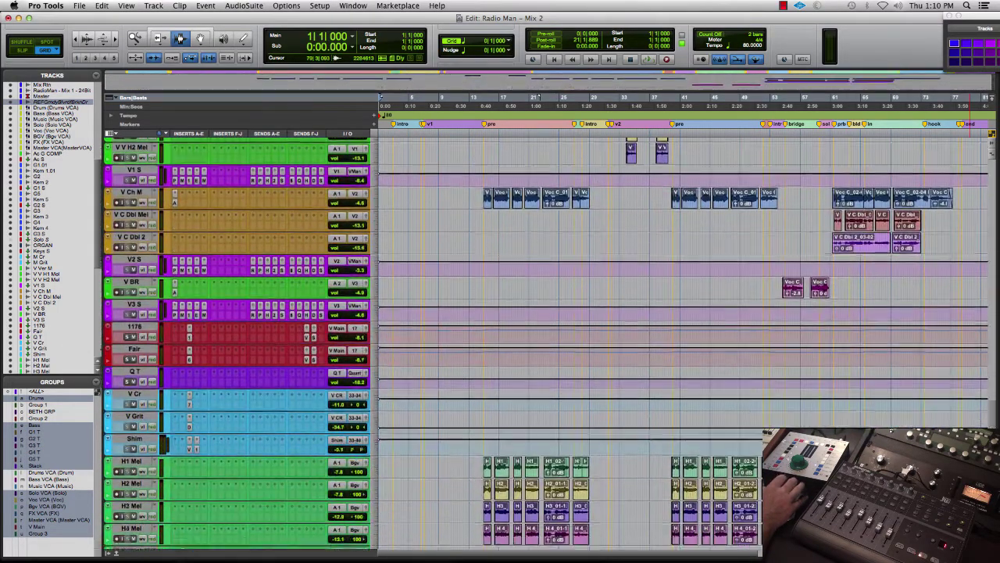
scroll(993, 414, "up", 5)
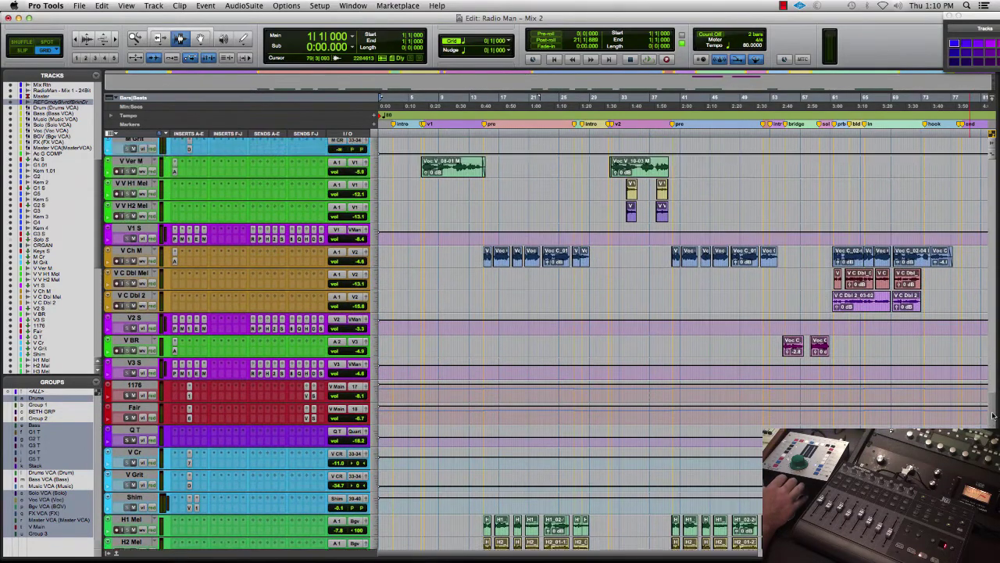
scroll(992, 414, "up", 1)
left_click(138, 435)
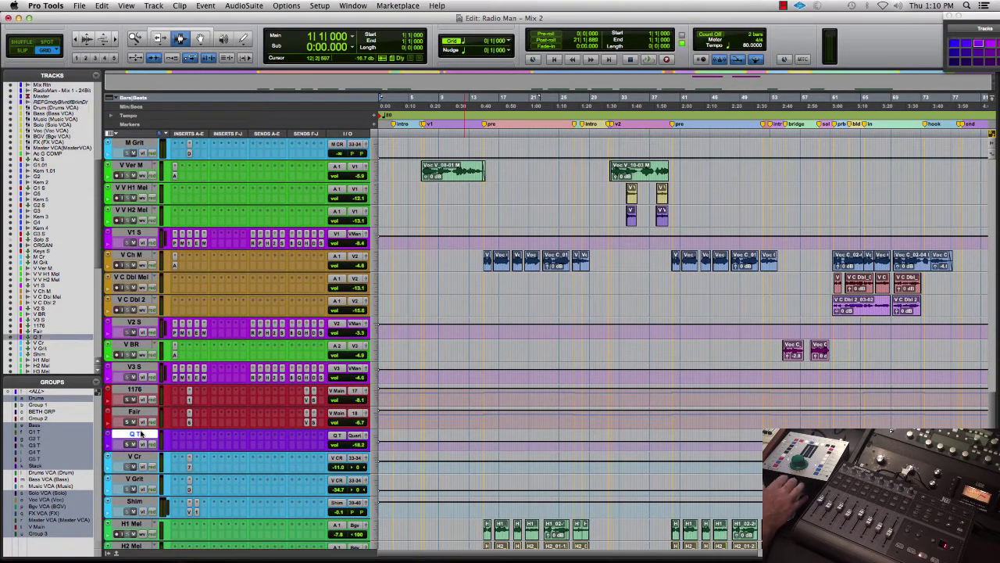
left_click(109, 428)
mouse_move(144, 417)
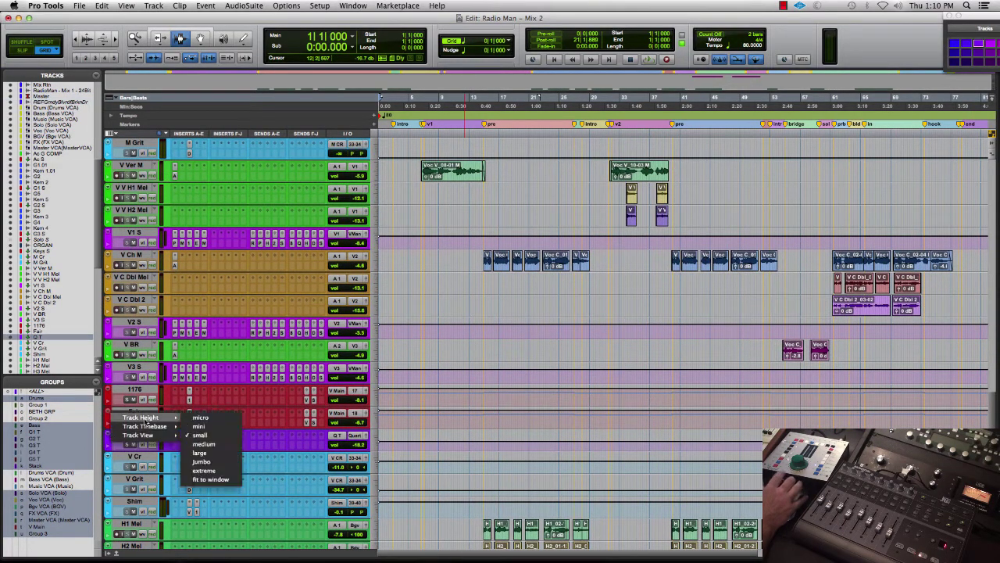
left_click(200, 453)
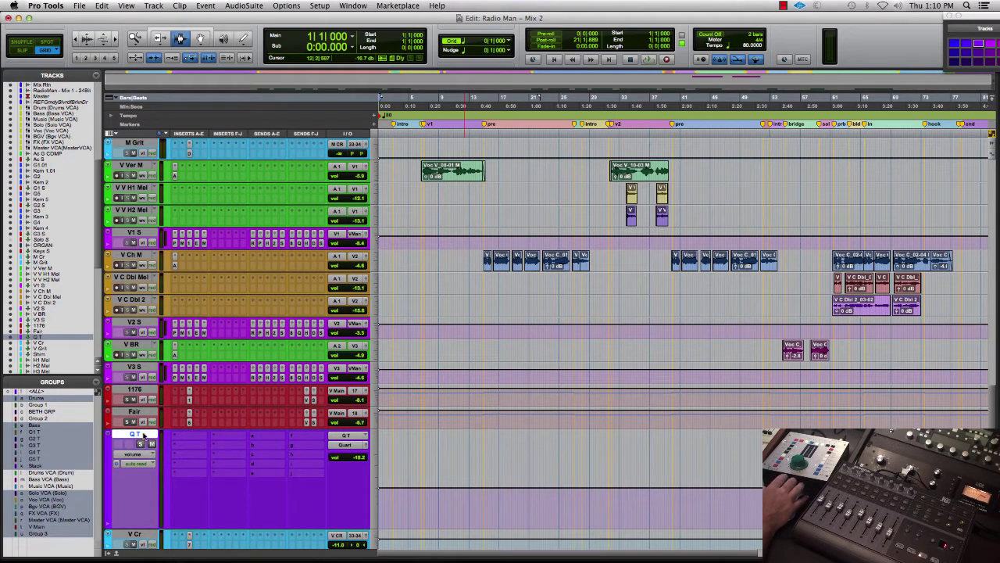
Examine the available input buses of the Quart delay return in the Mix window.
key("super+equal")
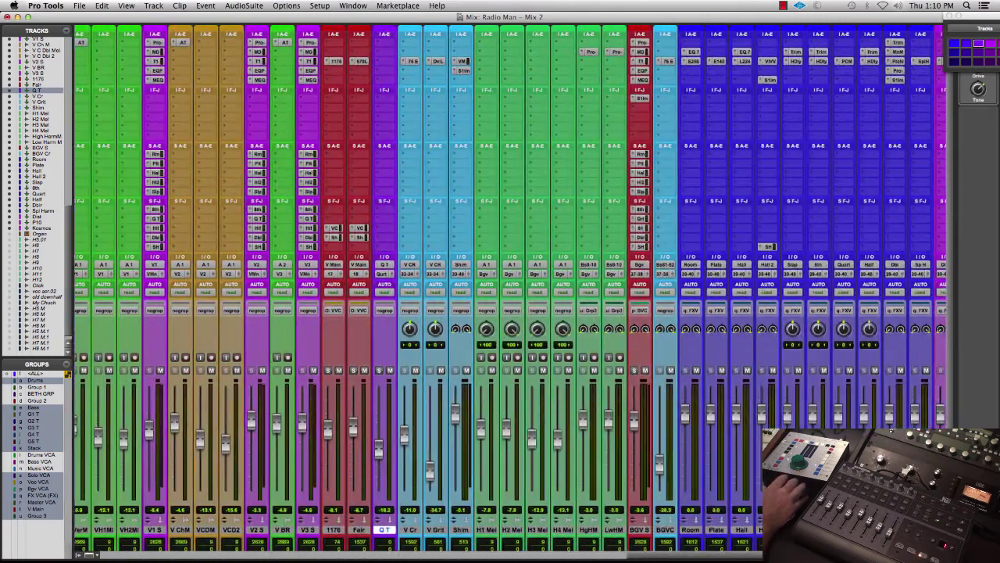
left_click(841, 267)
mouse_move(870, 268)
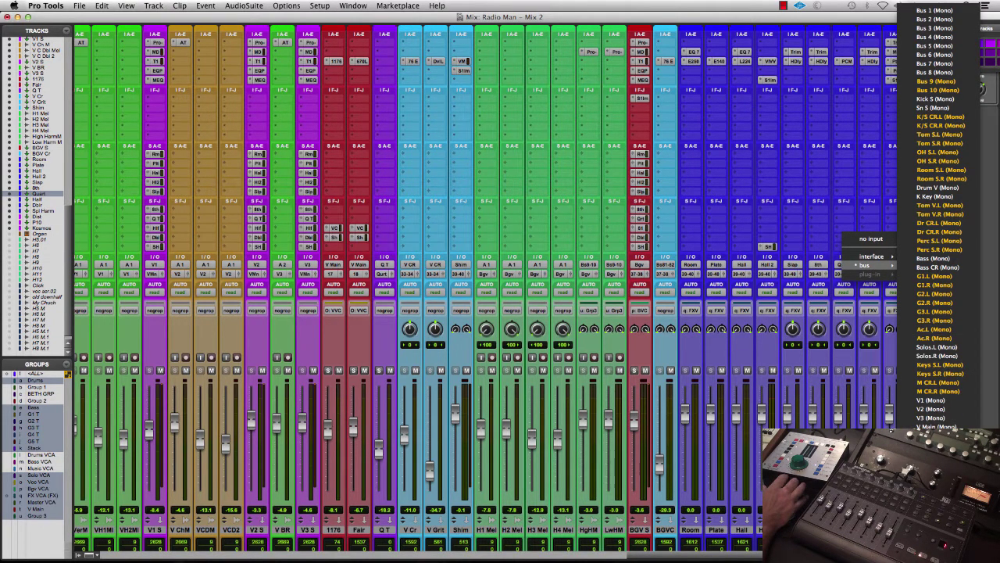
scroll(938, 390, "down", 5)
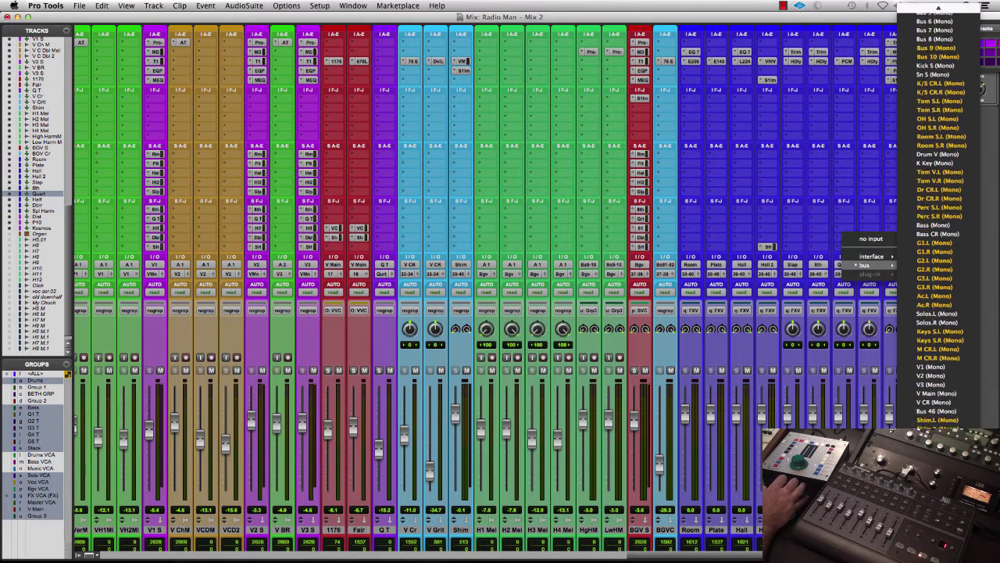
left_click(733, 126)
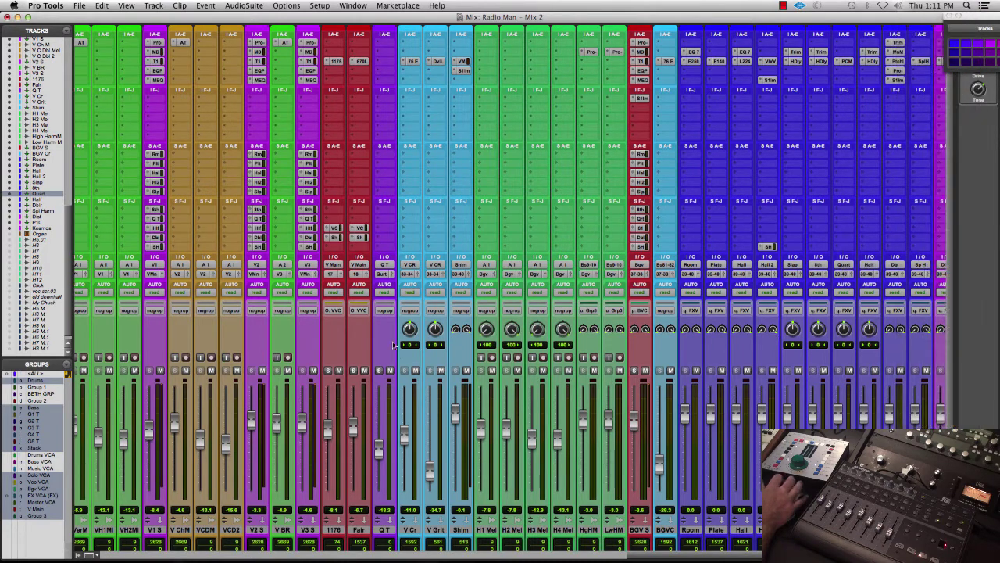
Open the V2 S track's send to Q T and bring the Q T channel into view in the mixer.
left_click(256, 218)
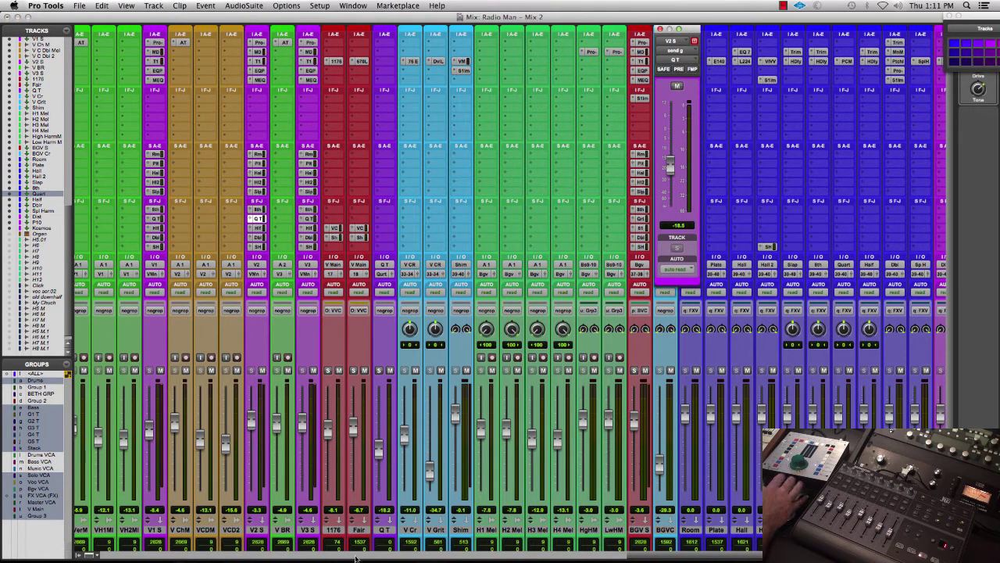
left_click(387, 532)
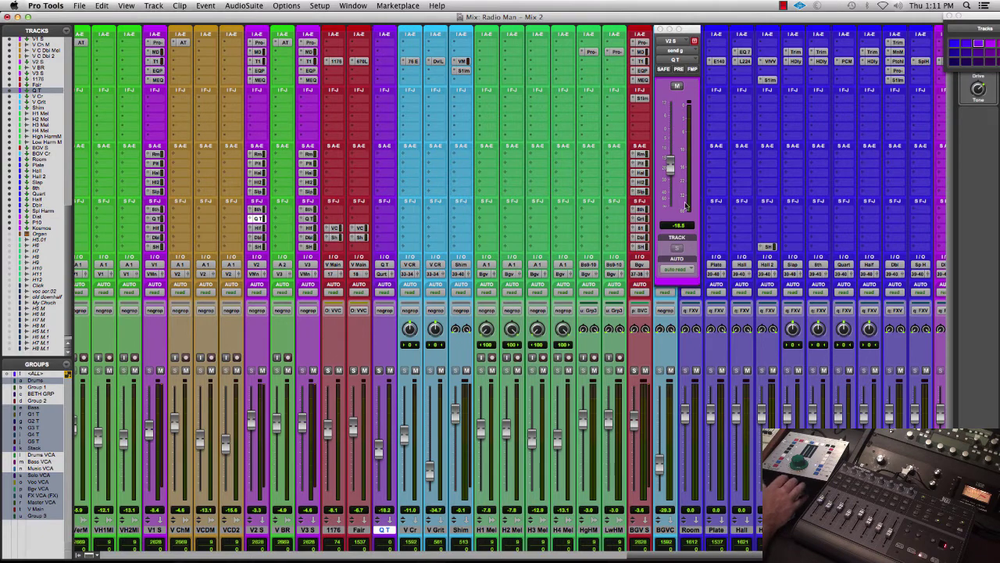
right_click(391, 531)
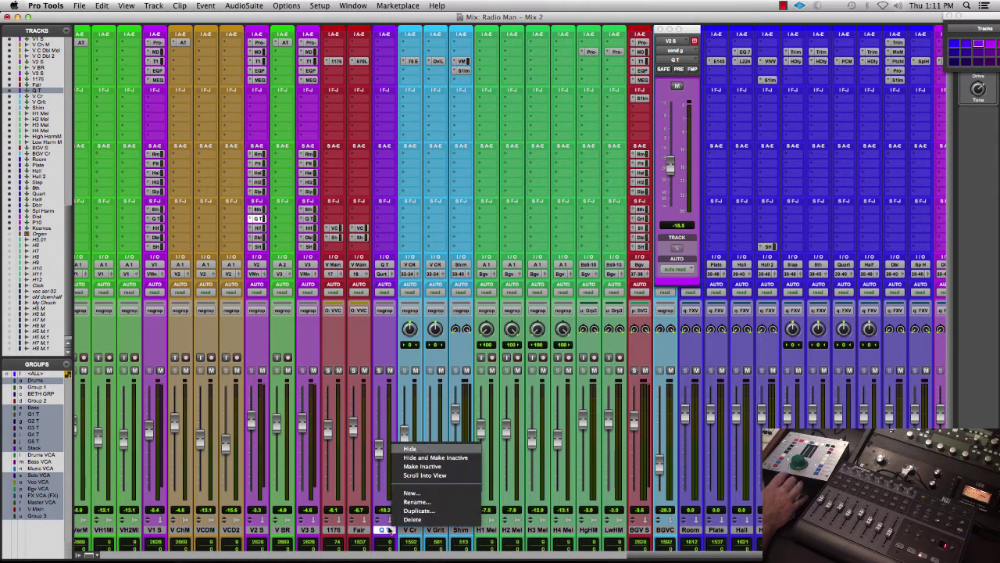
left_click(432, 474)
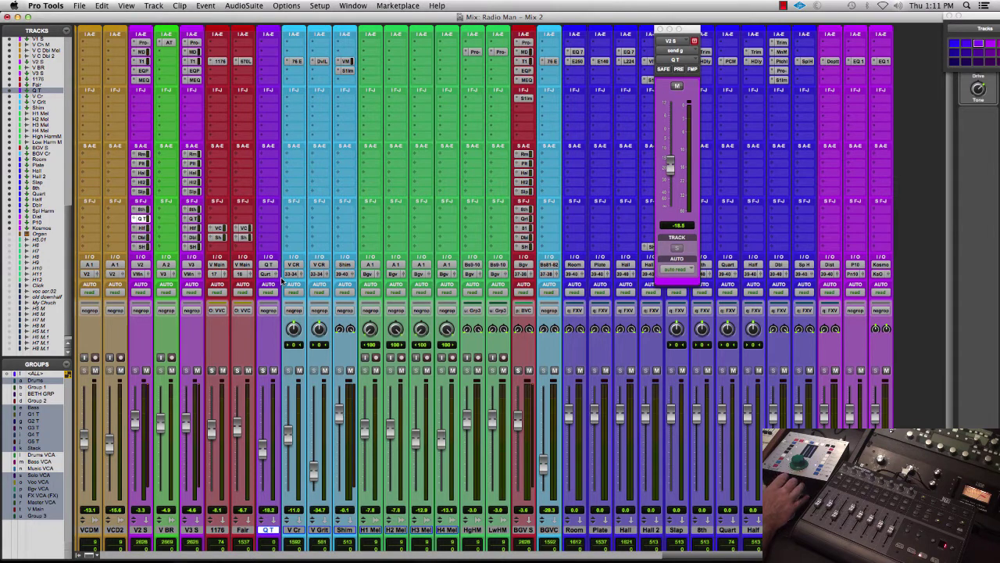
Set the Q T channel's automation mode to touch and return to the Edit window.
left_click(166, 530)
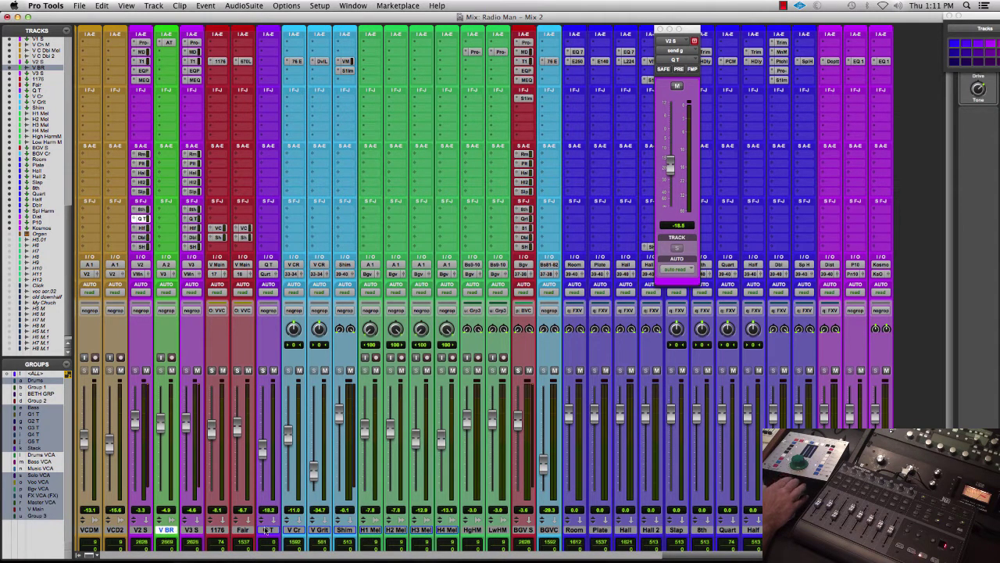
left_click(267, 530)
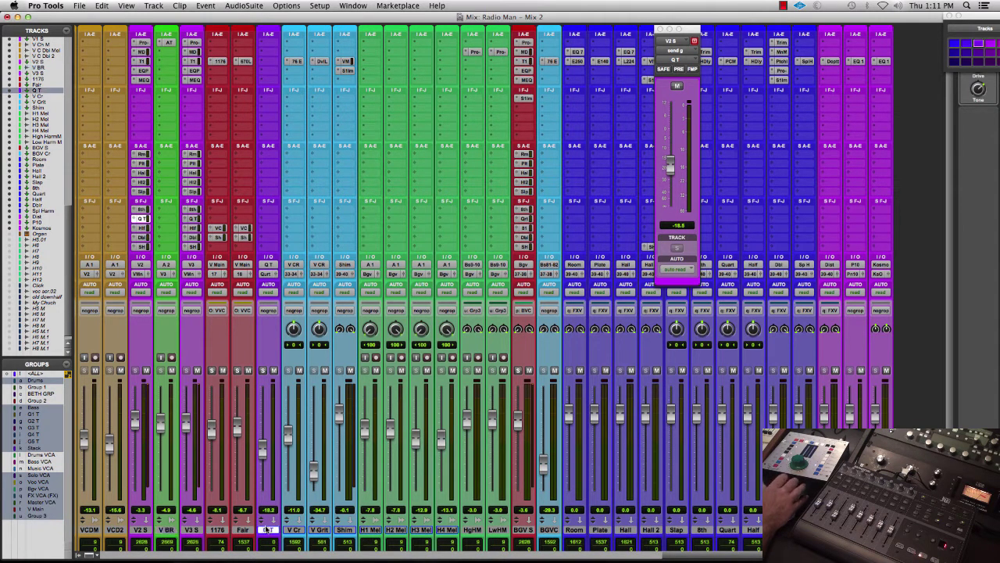
left_click(273, 295)
left_click(281, 303)
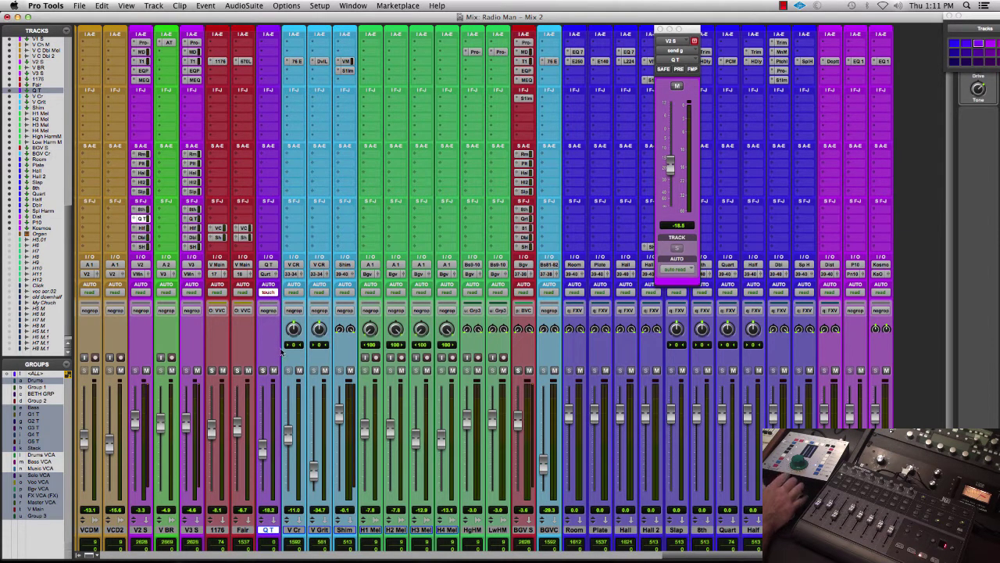
key("super+equal")
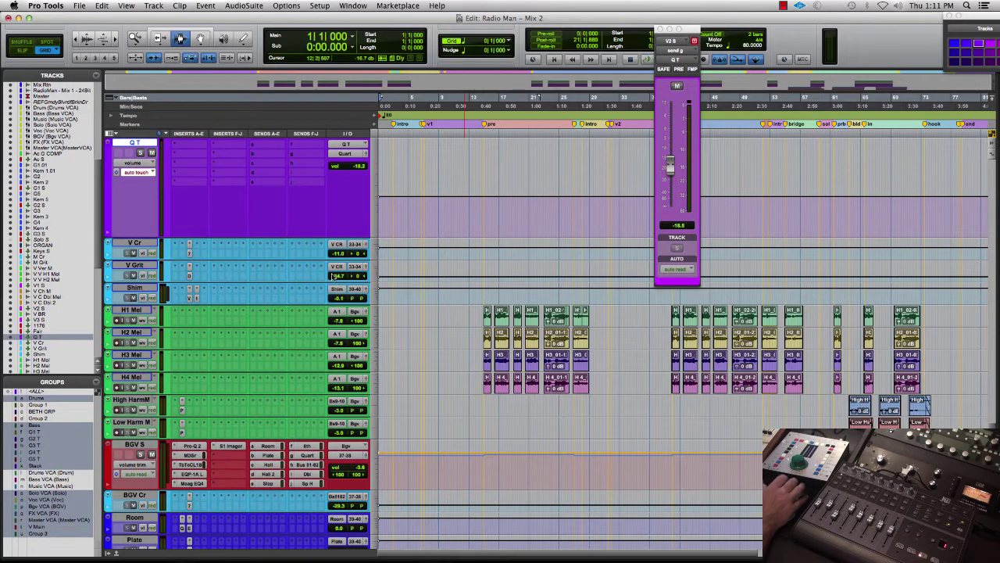
Try to write a volume move on the Q T track during playback from 6|4|000, just before verse 1.
left_click(420, 131)
key("space")
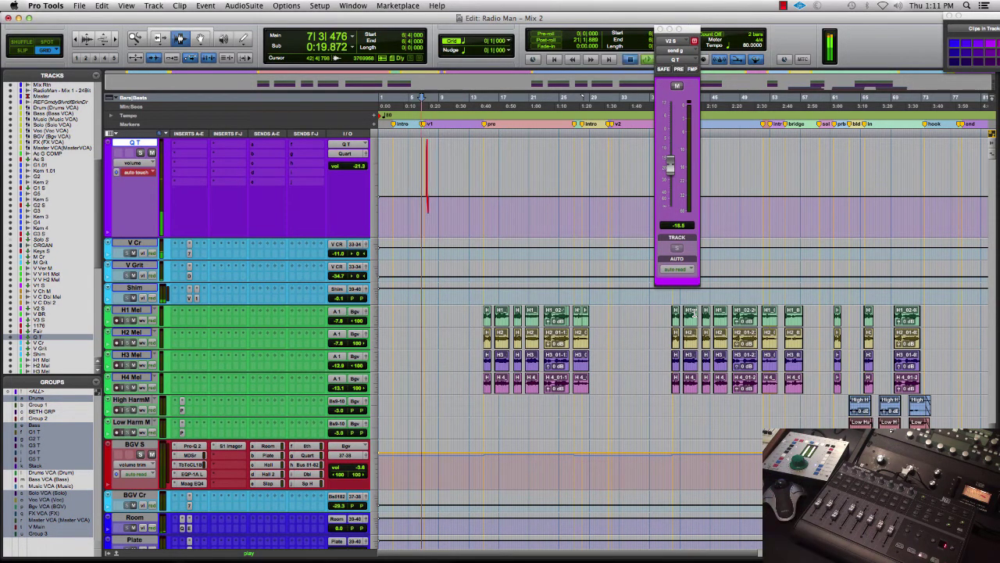
key("space")
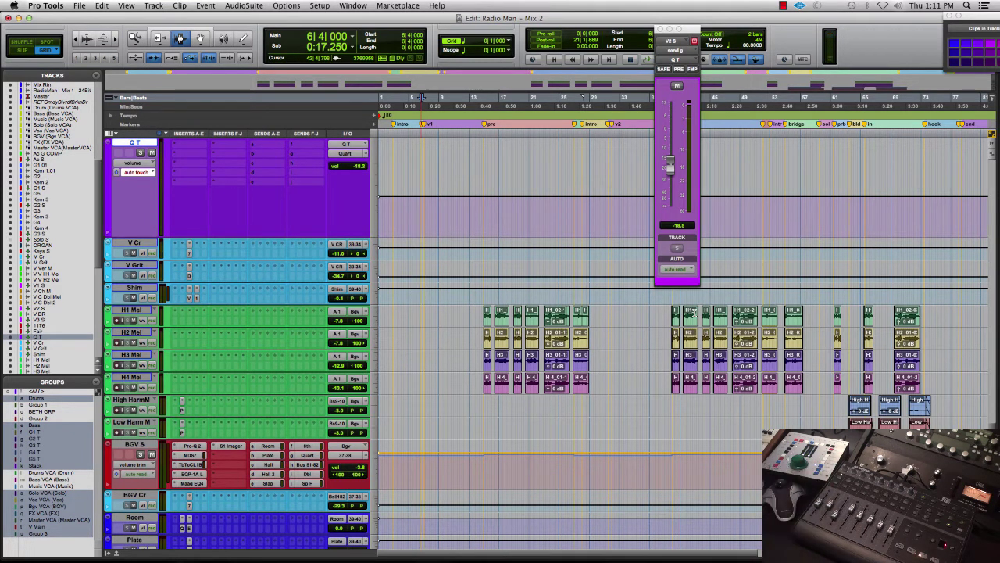
Zoom in on the Q T track's verse 1 section during playback and close the V2 S send window.
key("space")
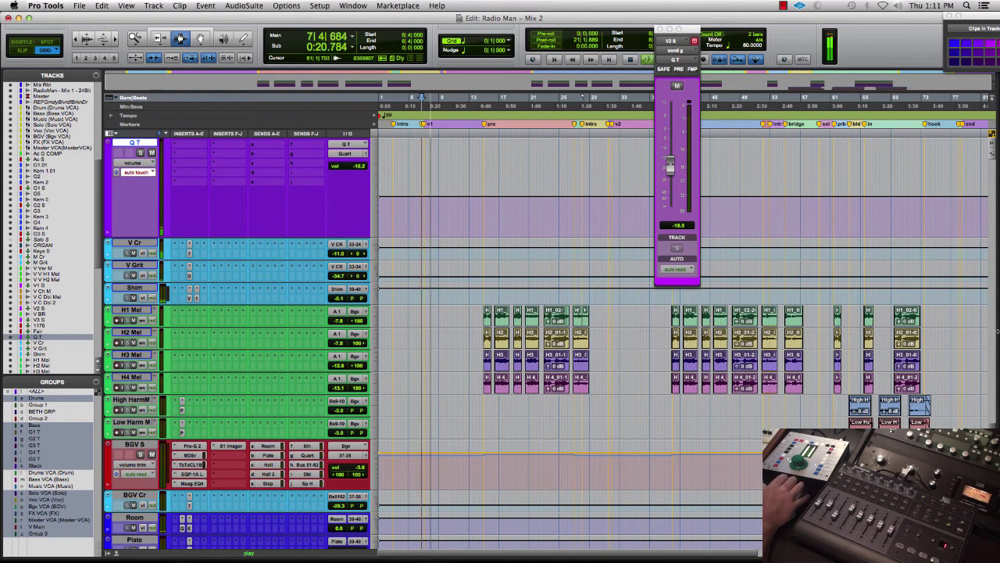
scroll(321, 232, "up", 5)
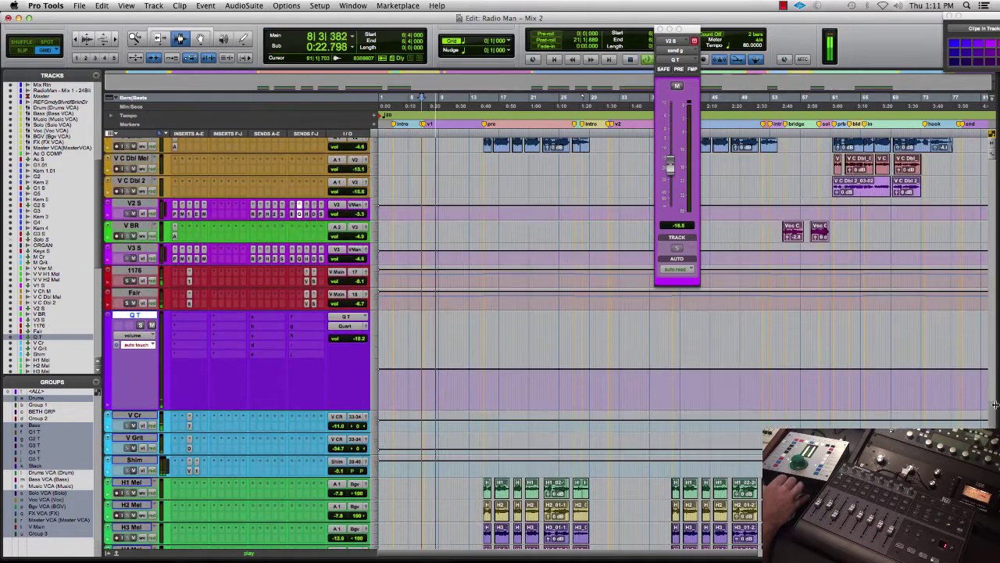
scroll(321, 232, "down", 1)
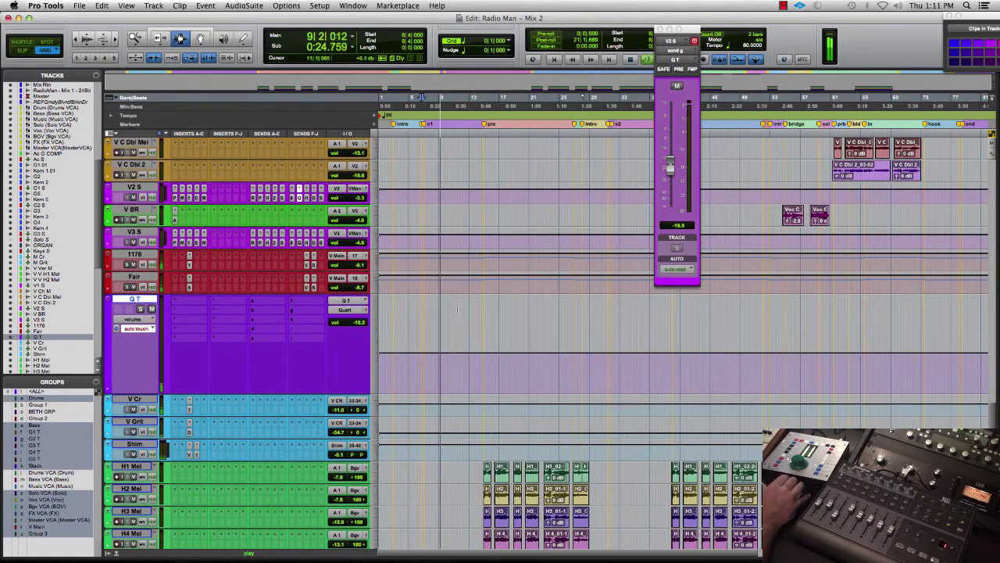
key("super+bracketright")
key("super+bracketright")
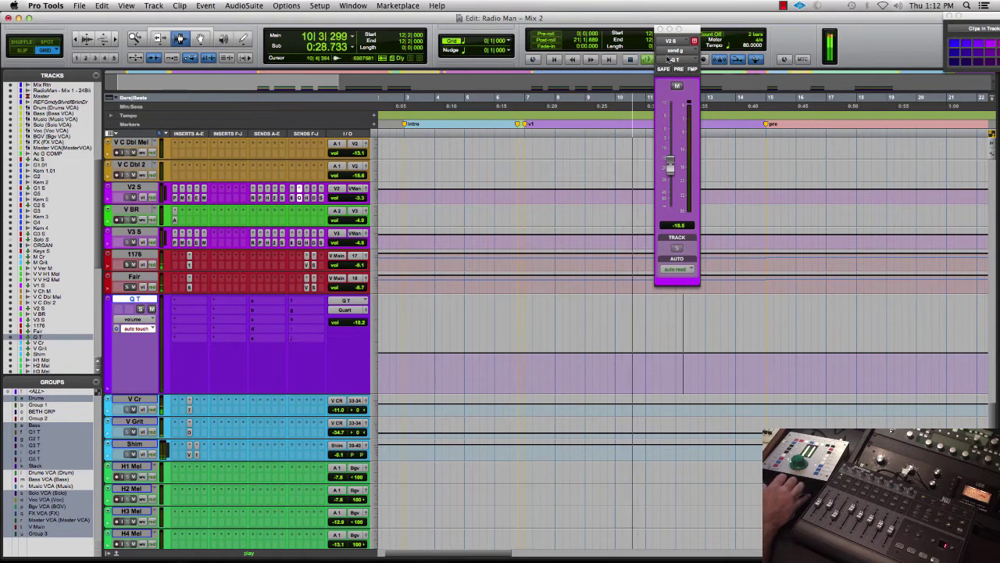
left_click_drag(684, 33, 749, 32)
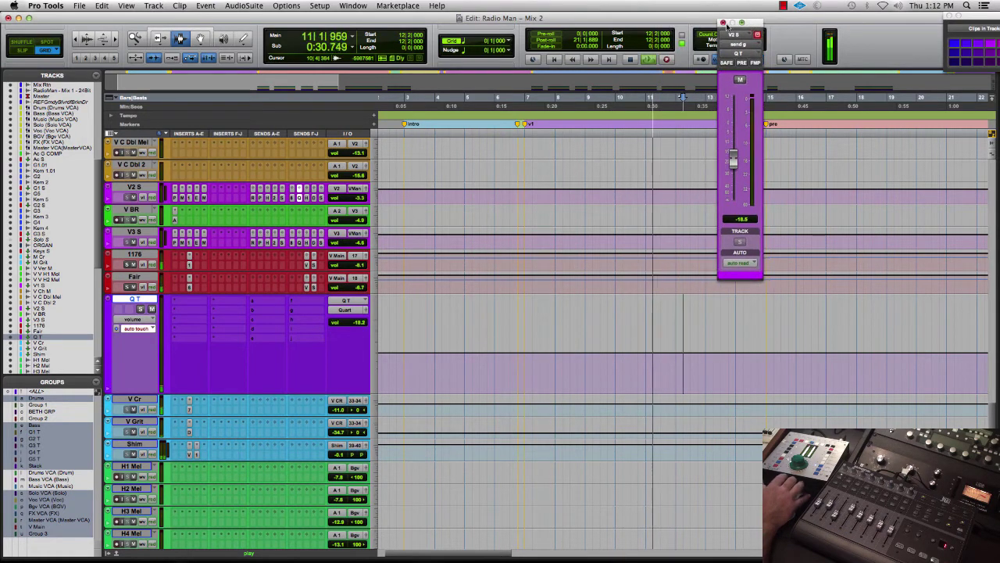
left_click(724, 29)
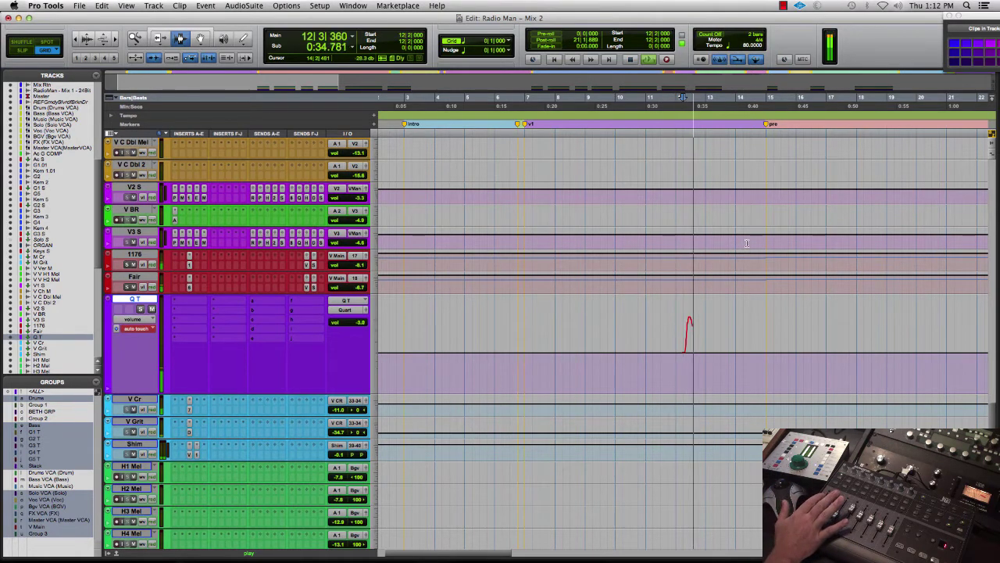
Stop playback and undo the volume automation written on the Q T track near bar 12.
key("space")
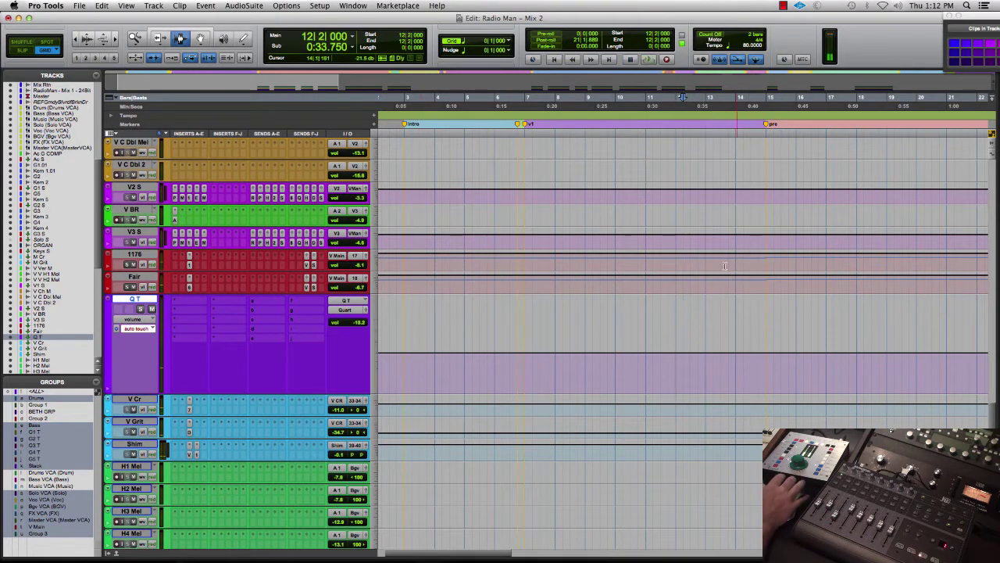
key("super+z")
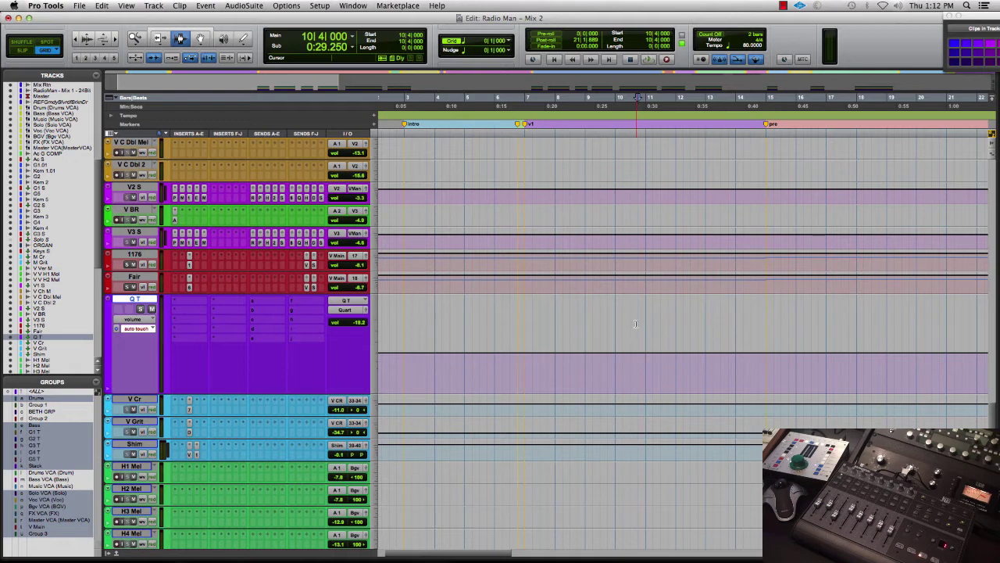
Try writing Q T volume throws near bar 12 during playback from 10|4|000 and 11|4|000, undoing each pass.
key("space")
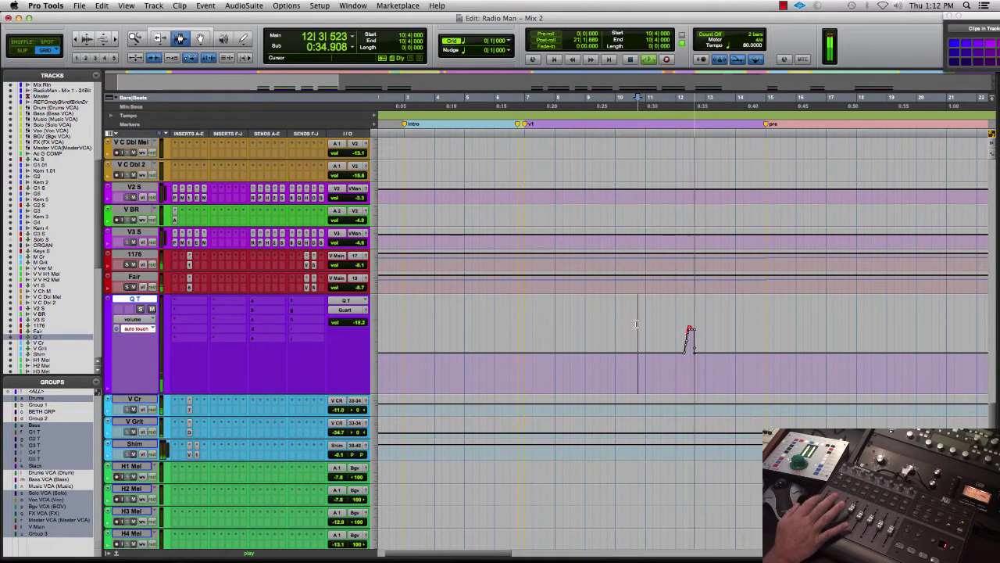
key("space")
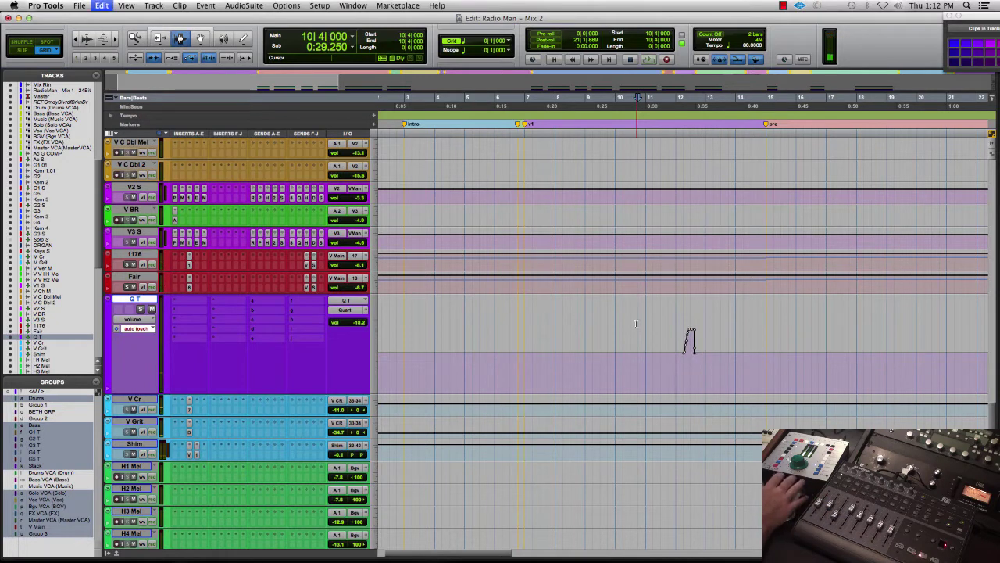
key("super+z")
left_click(668, 335)
key("space")
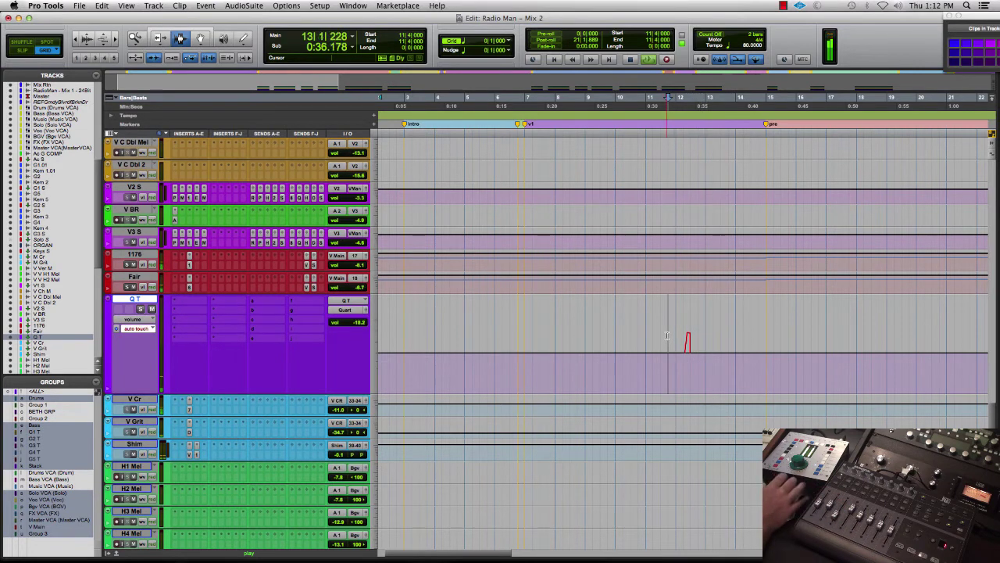
key("space")
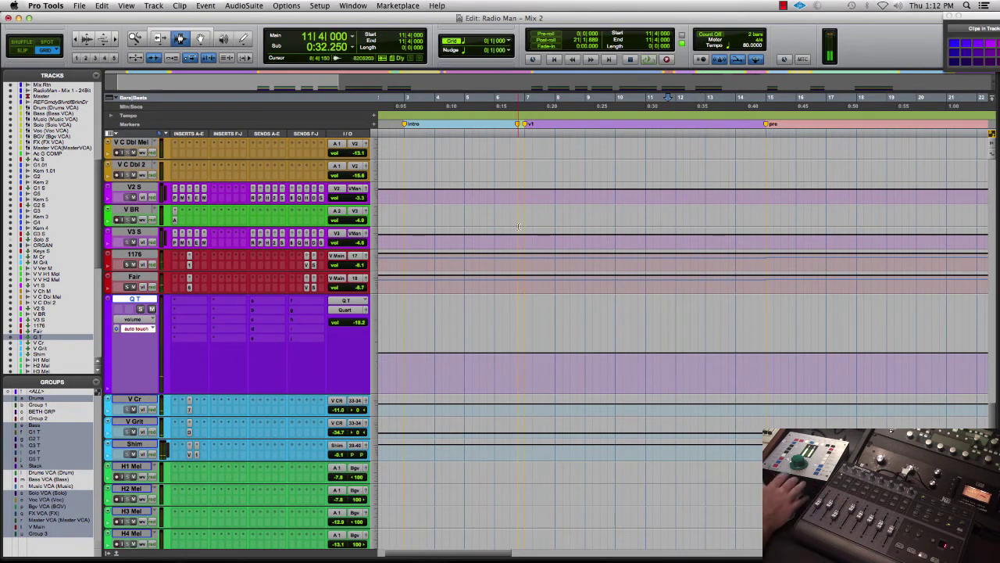
Switch to Slip mode and write a short Q T volume throw near bar 12 during playback from 11|2|654.
left_click(22, 50)
left_click(658, 342)
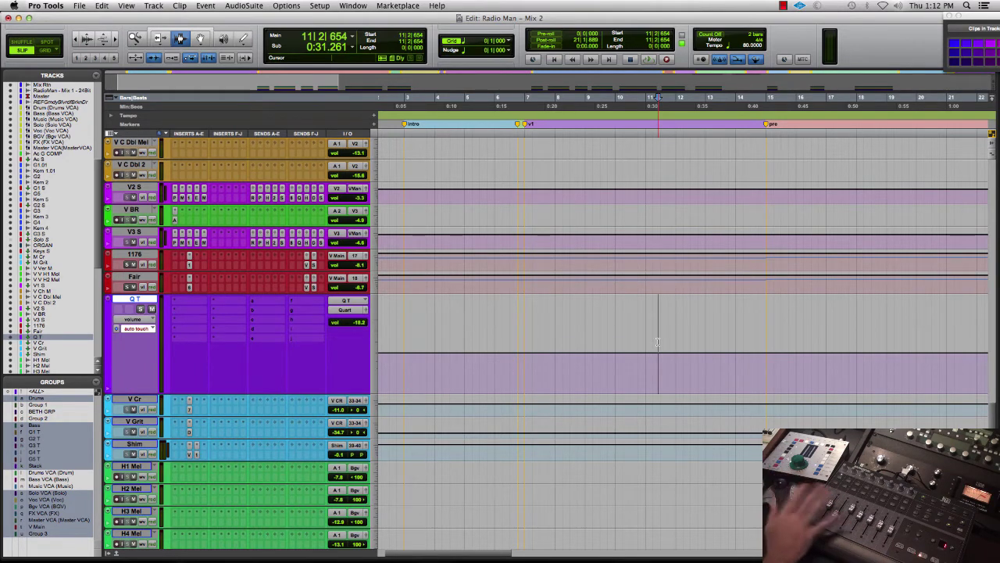
key("space")
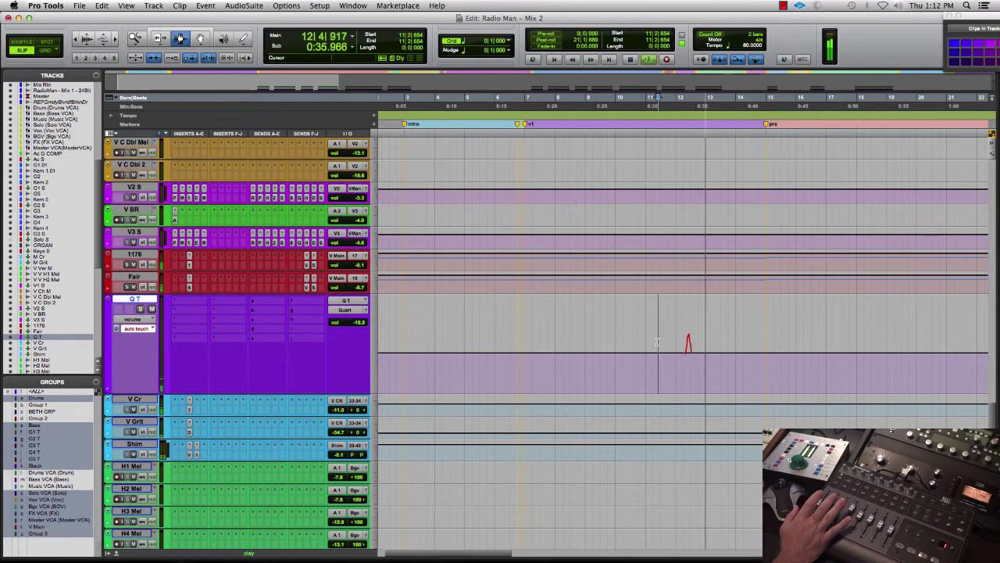
key("space")
key("space")
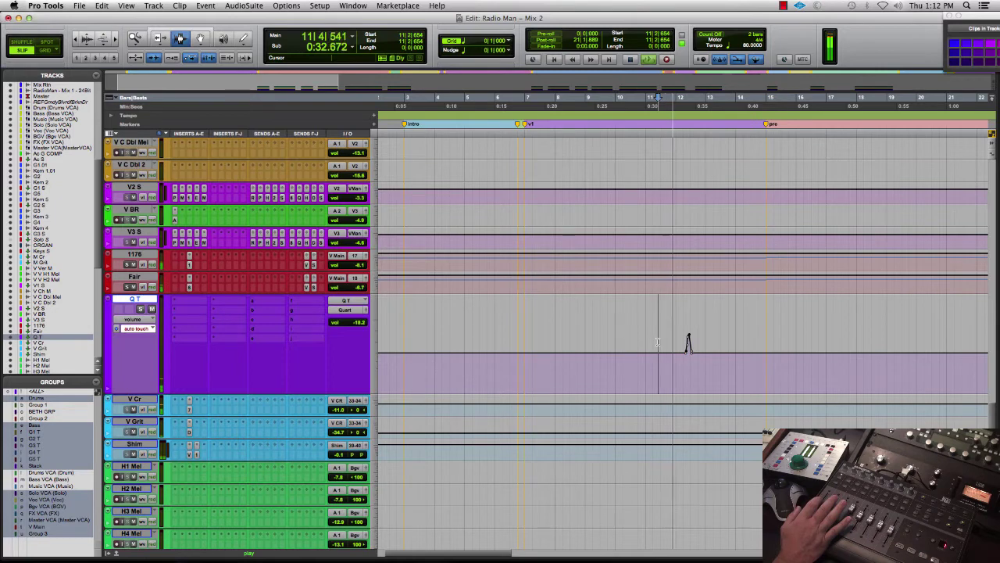
left_click(658, 342)
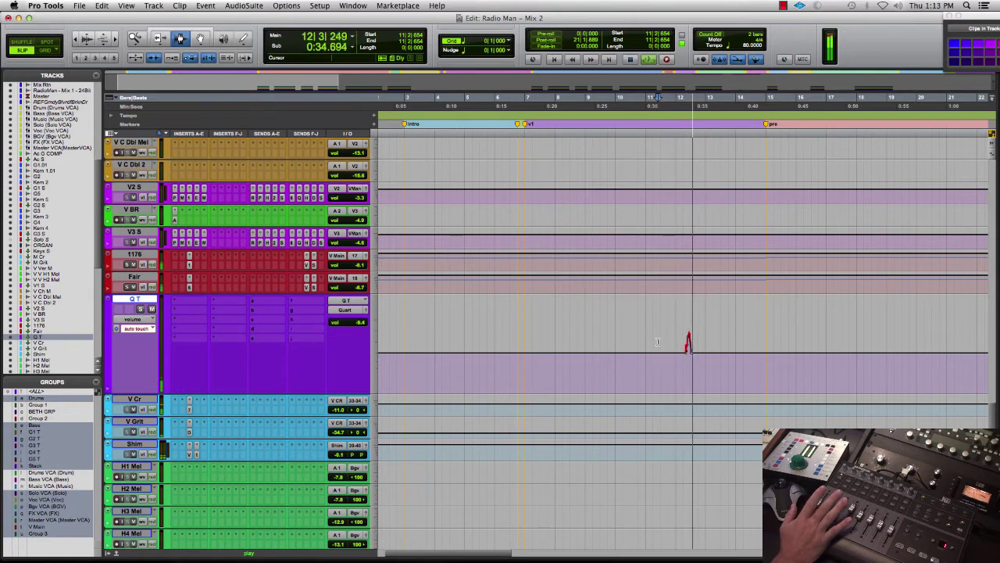
key("space")
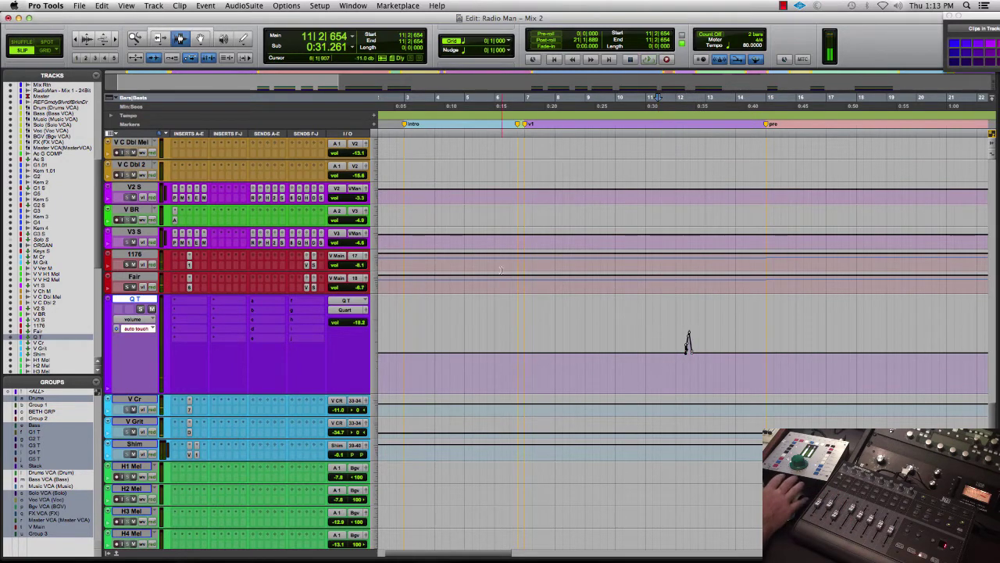
Write Q T volume rises around bars 13–14 and 17–18 during playback from 6|4|084, redoing the undone automation pass.
left_click(518, 301)
key("space")
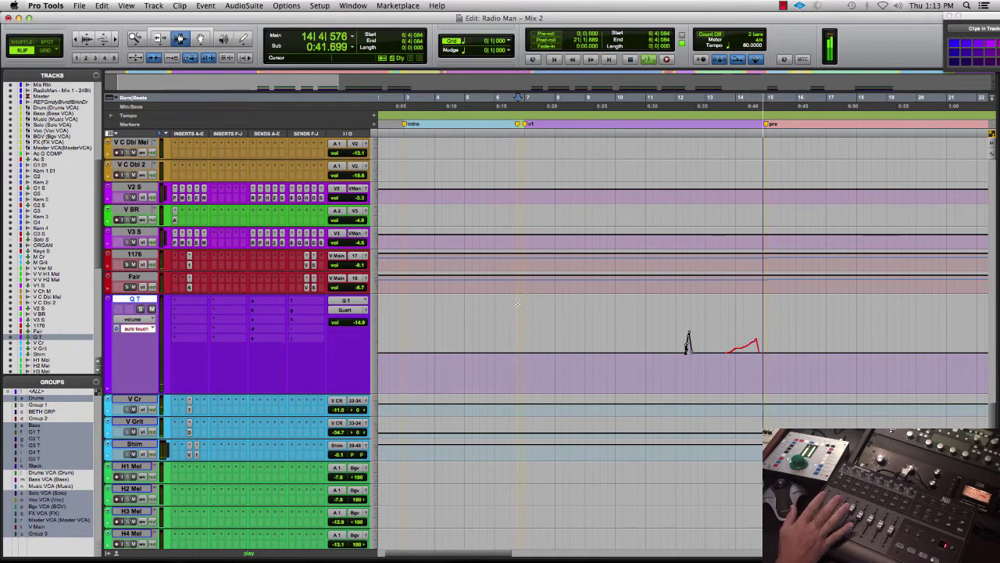
key("super+bracketleft")
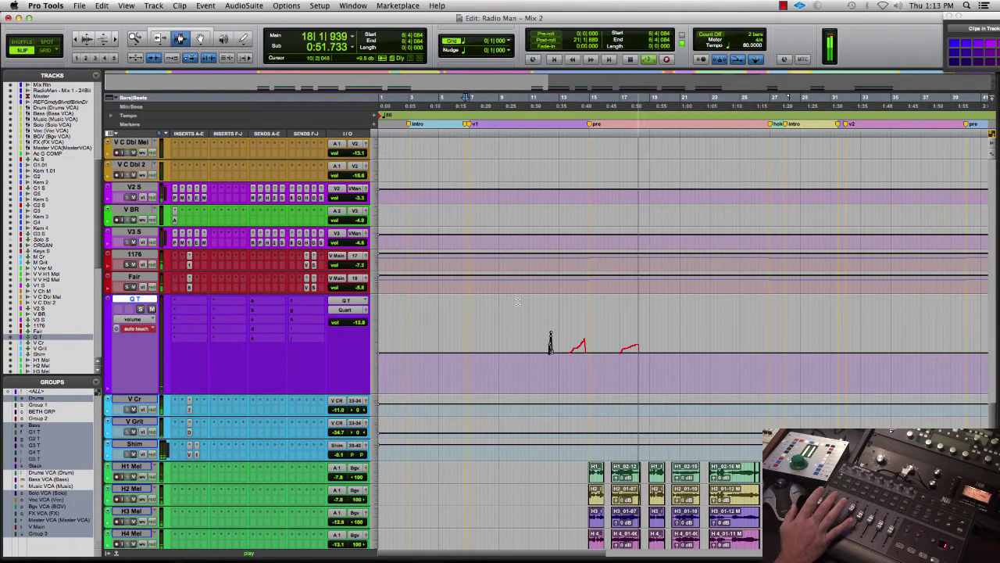
key("space")
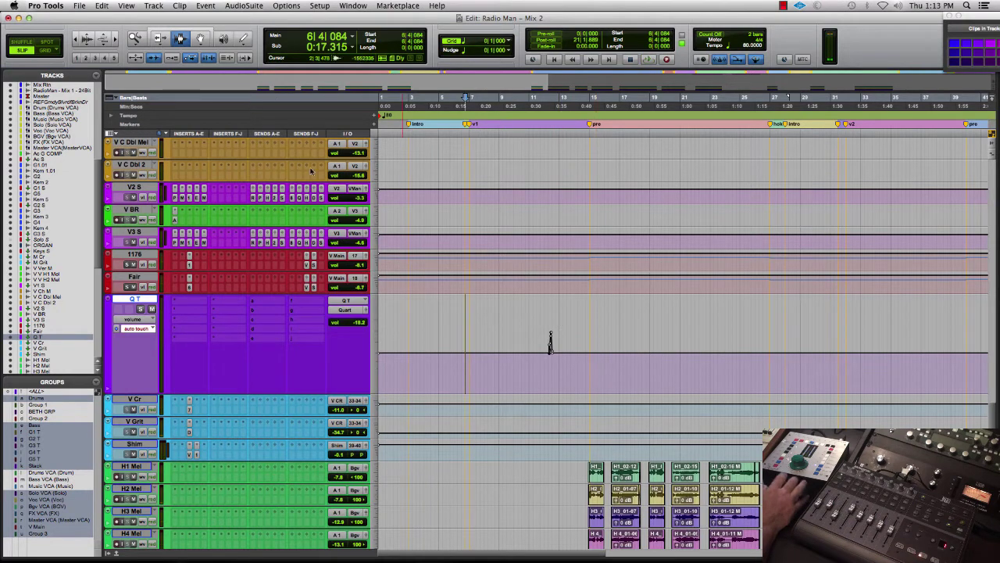
left_click(97, 6)
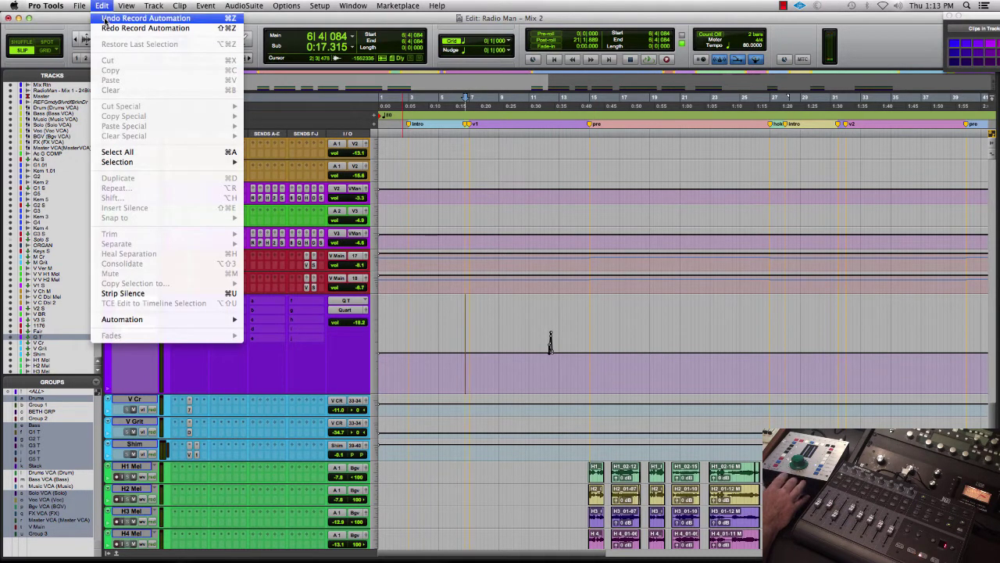
left_click(146, 28)
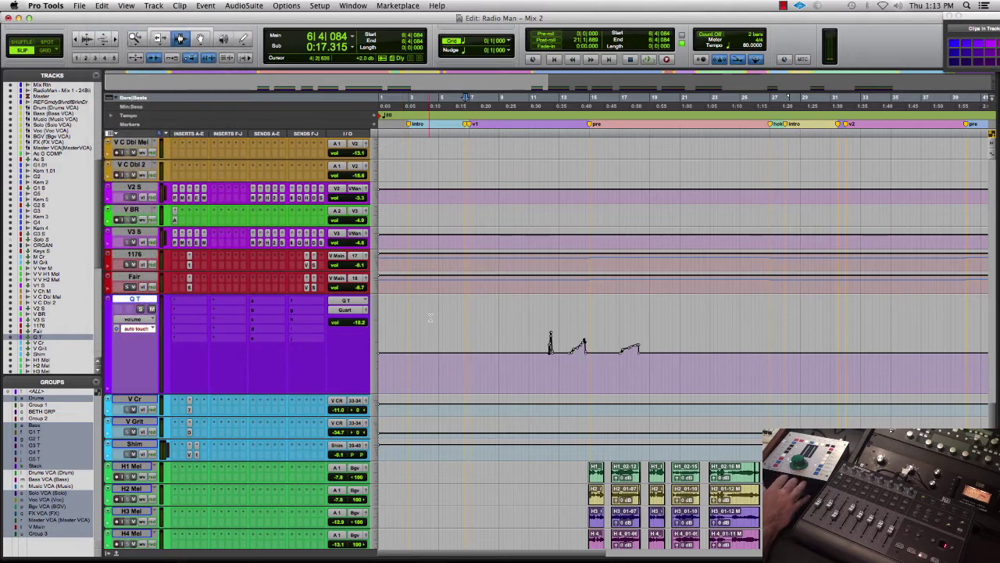
Delete the Q T volume move between 16|2|632 and 20|2|138 and rewrite it during playback with a stronger peak at bar 18.
left_click_drag(610, 349, 669, 350)
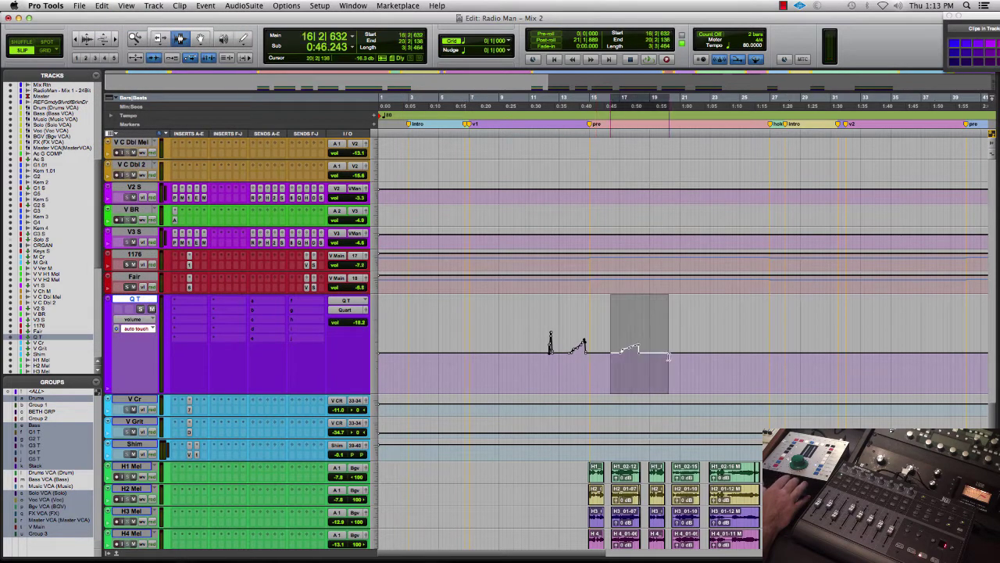
key("Delete")
key("space")
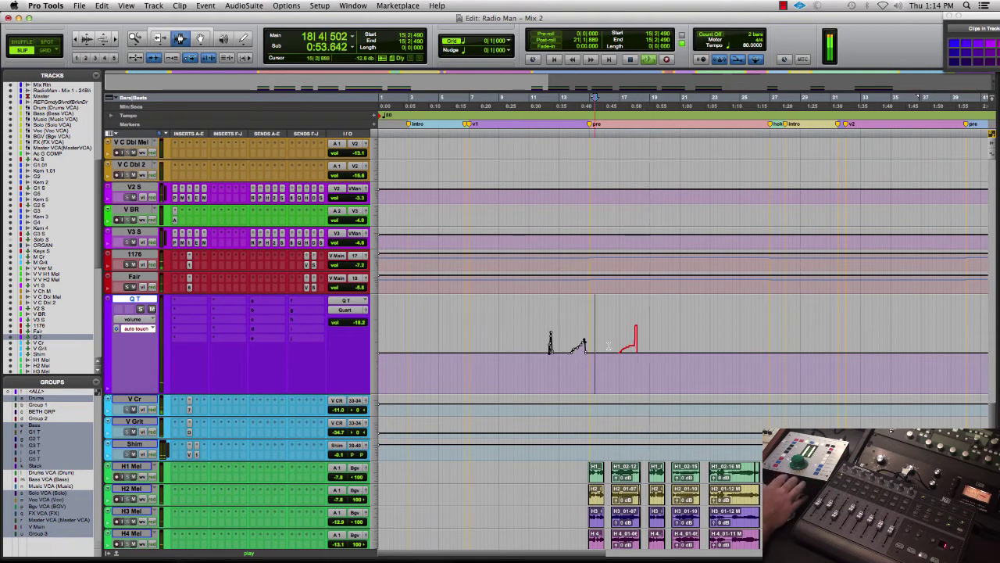
key("space")
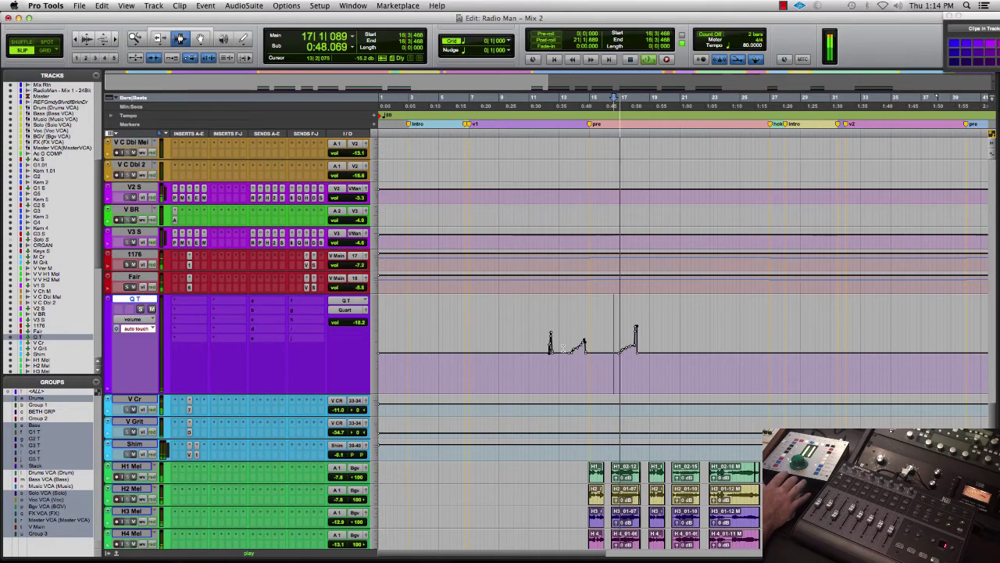
In the Mix window, check the V3 S send to Q T and set the V2 S send to Q T to about -11.8 dB.
key("super+equal")
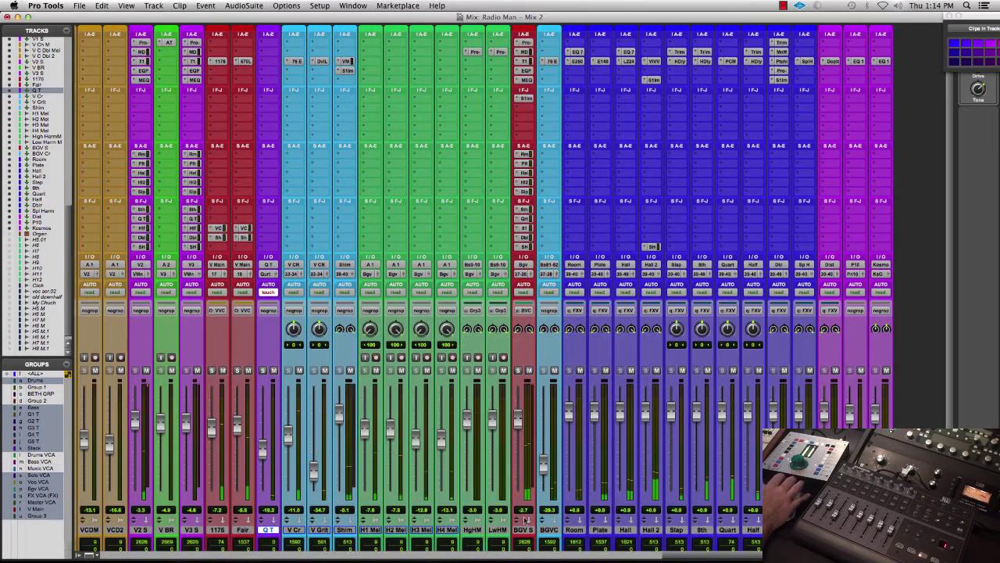
left_click(191, 218)
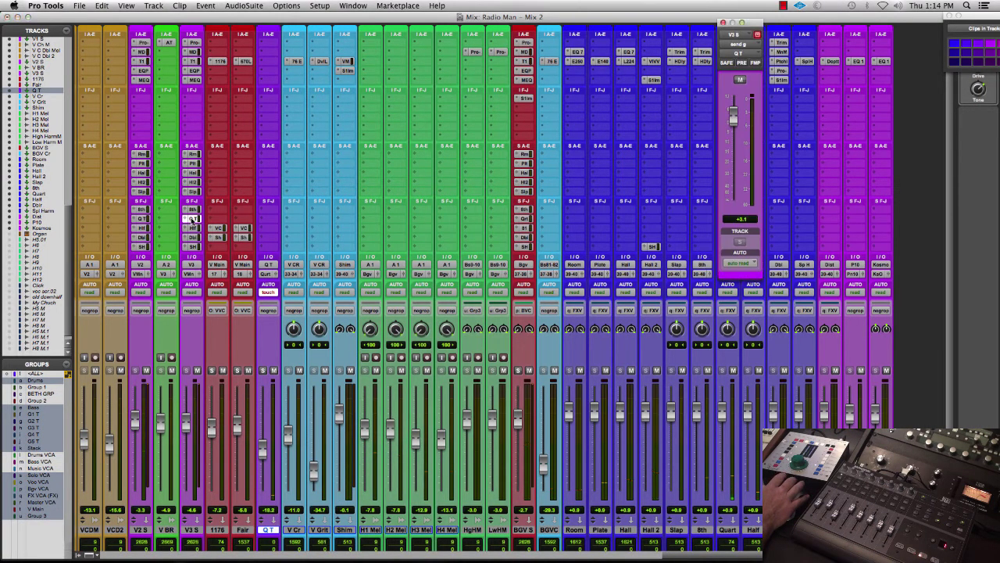
left_click(143, 222)
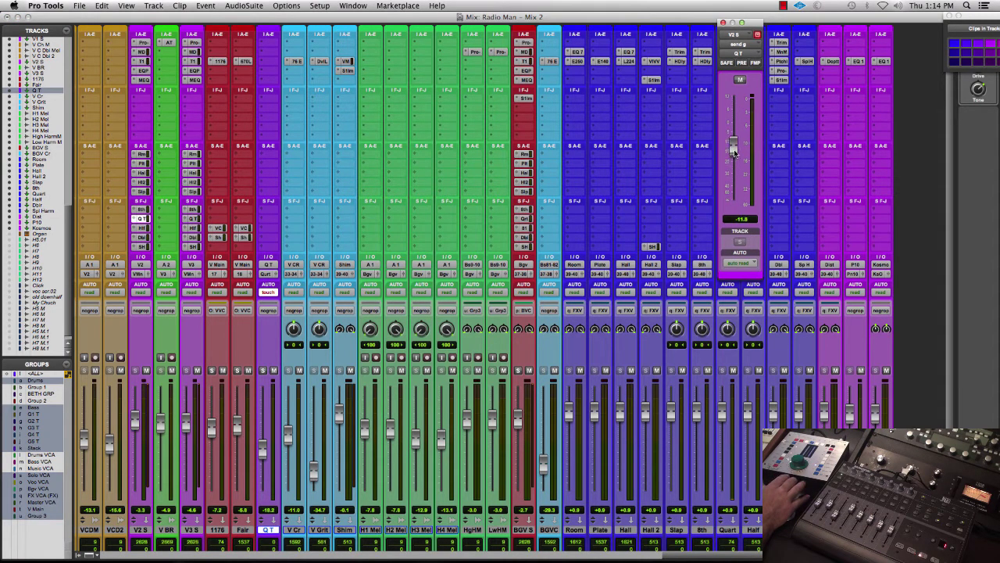
key("super+equal")
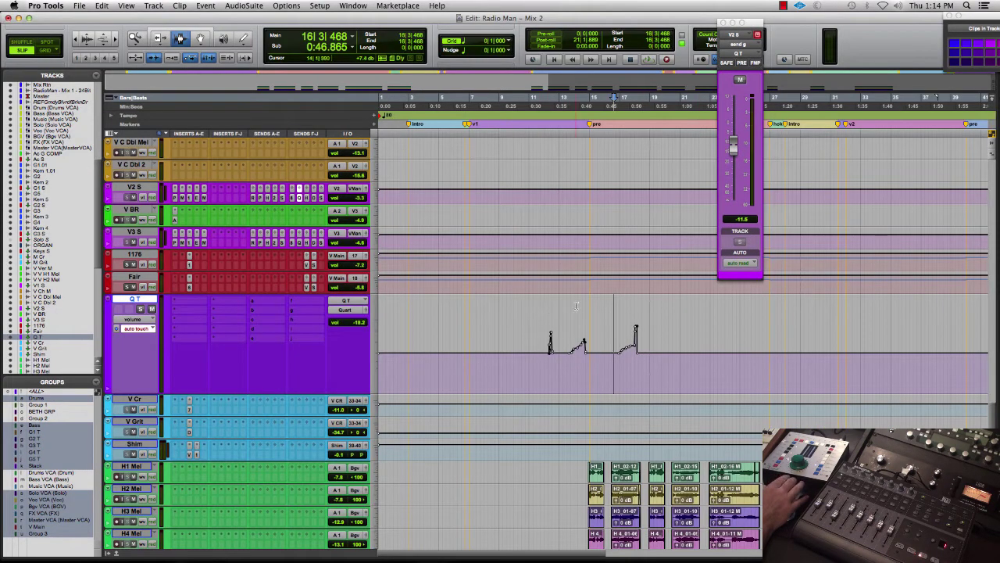
Audition the Q T moves from 14|3|716 and rewrite the volume peak at bar 18 during playback from 16|1|265.
left_click(585, 304)
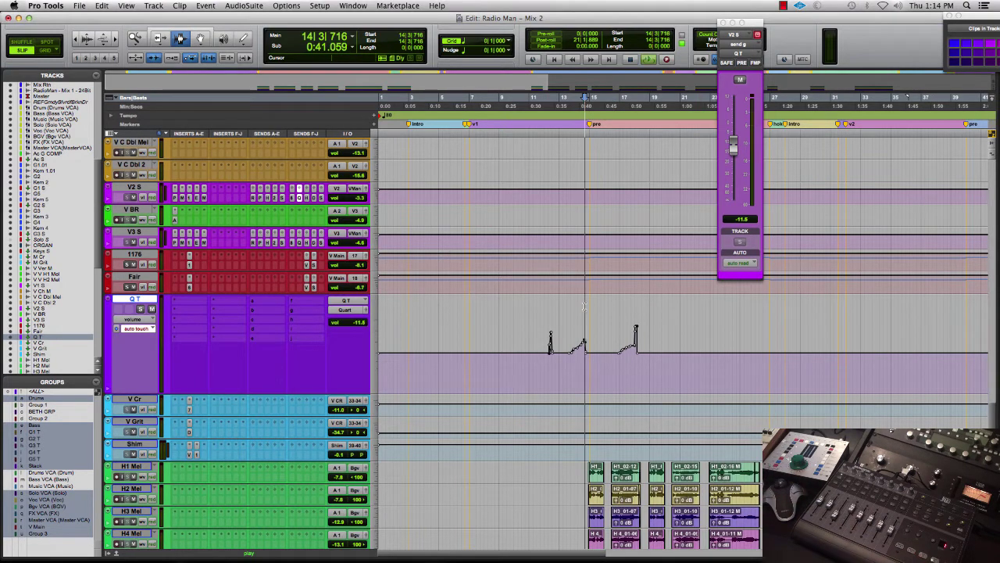
key("space")
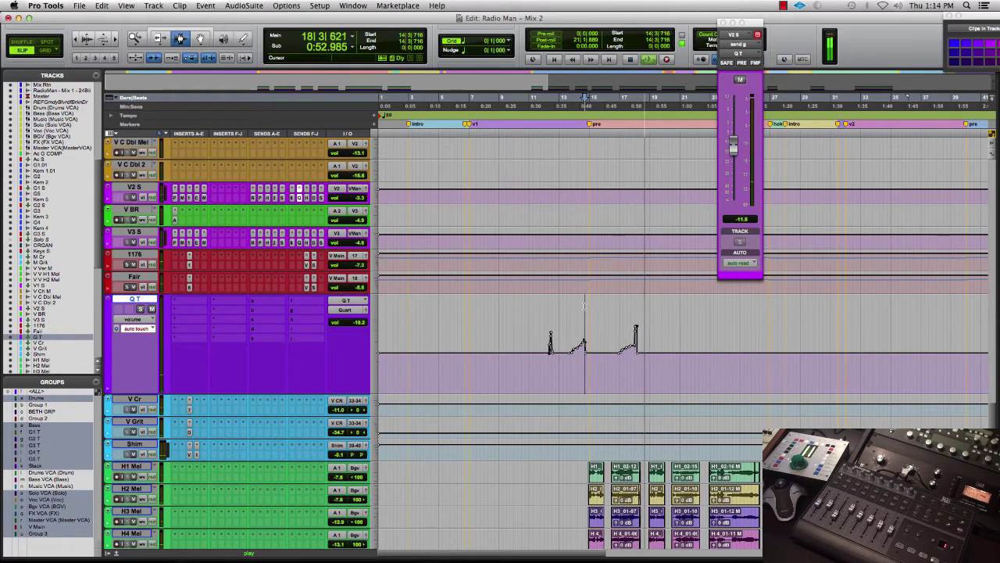
key("space")
key("space")
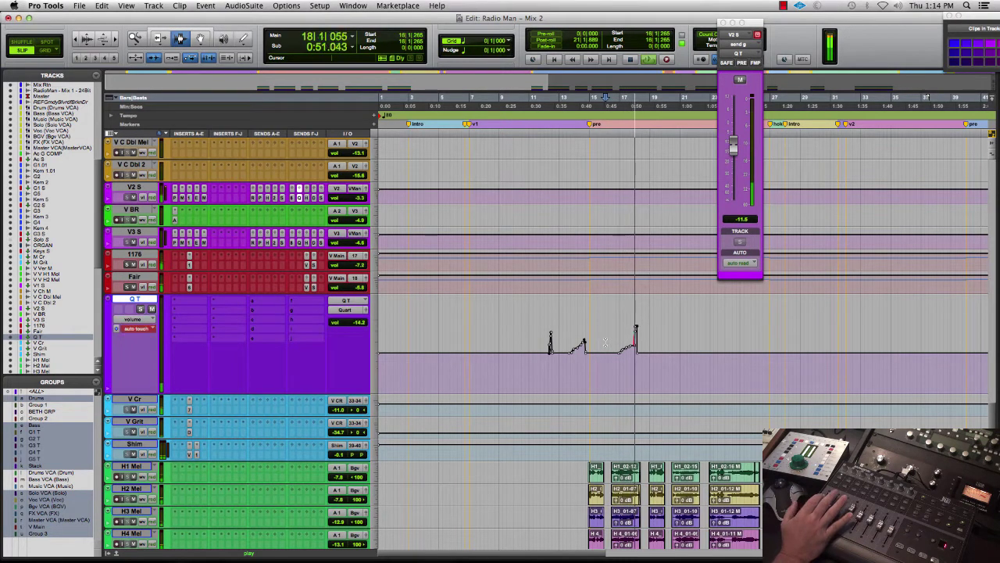
key("space")
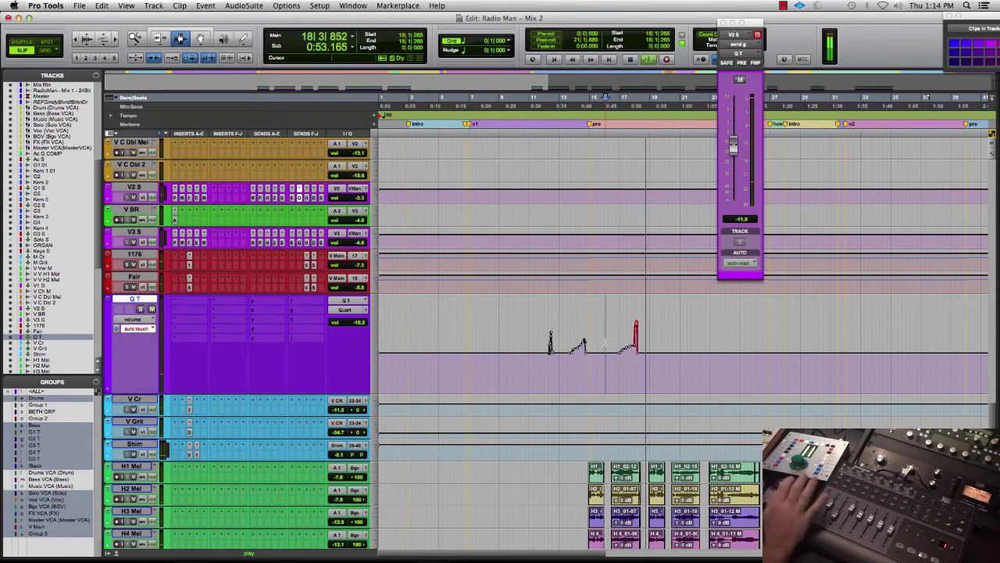
key("space")
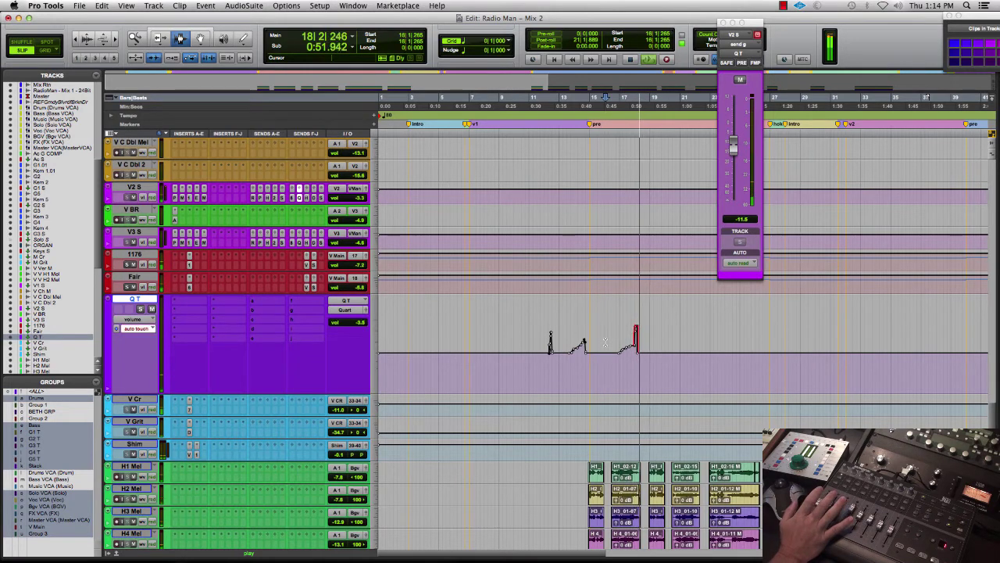
key("space")
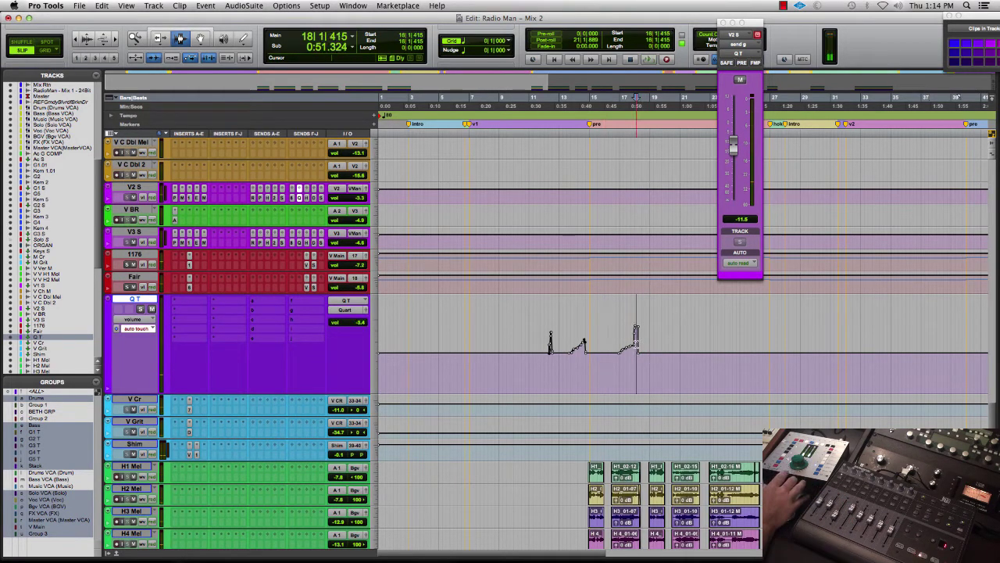
Trim down the Q T volume peak between 17|4|778 and 18|2|450.
scroll(632, 353, "up", 3)
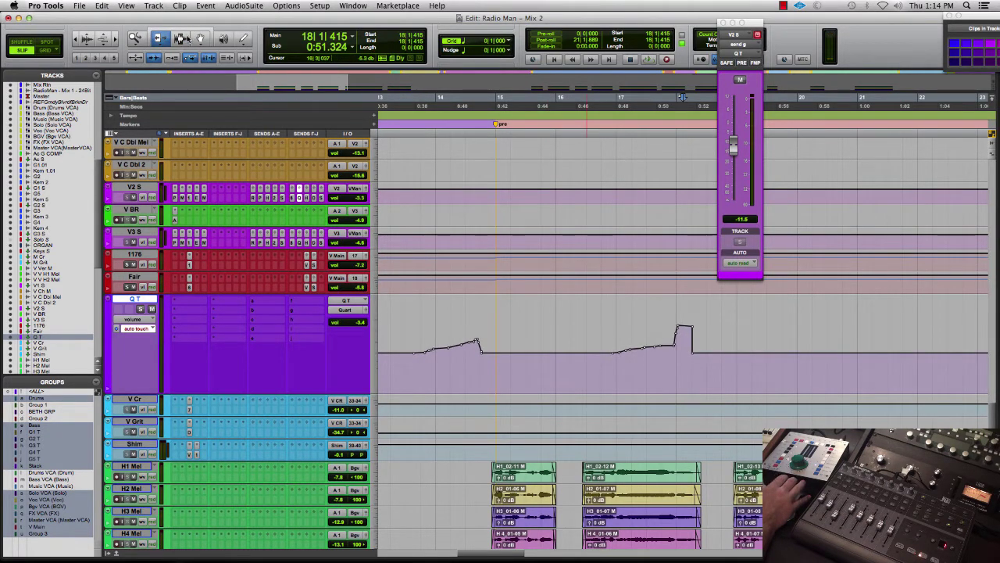
left_click_drag(674, 344, 694, 347)
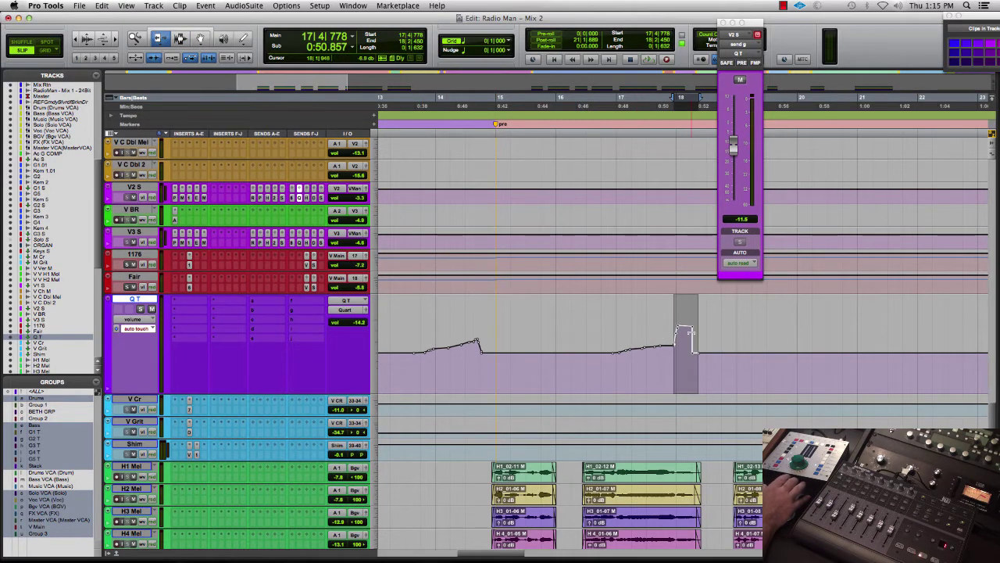
Try to write a Q T volume throw late in bar 19 during playback from 15|4|329, and undo it.
left_click(546, 131)
key("space")
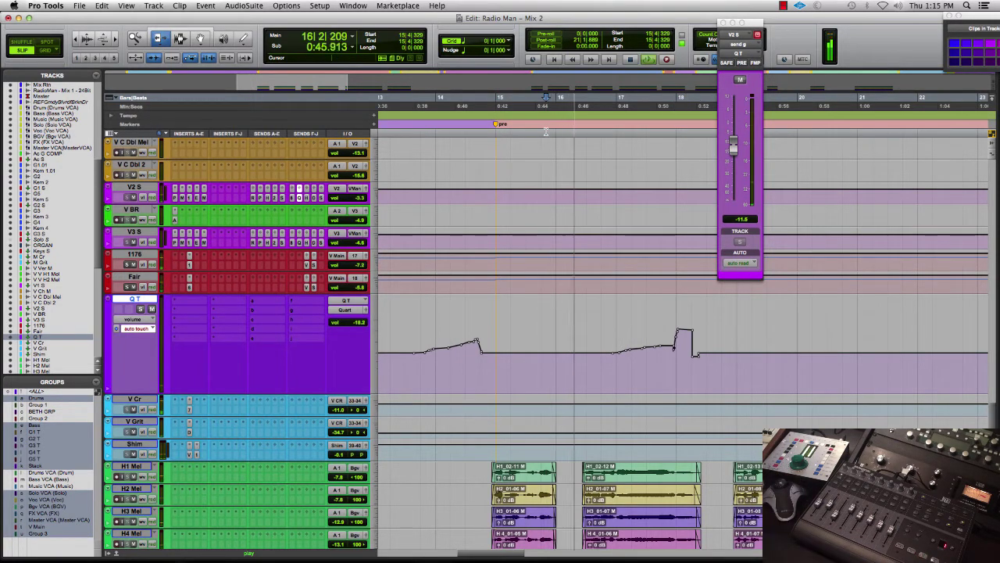
key("r")
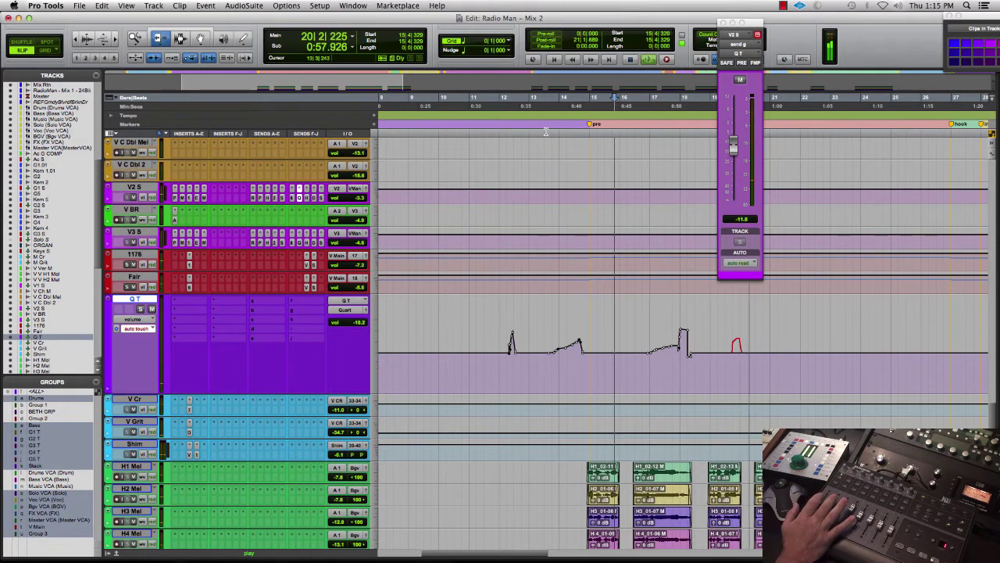
key("space")
key("super+z")
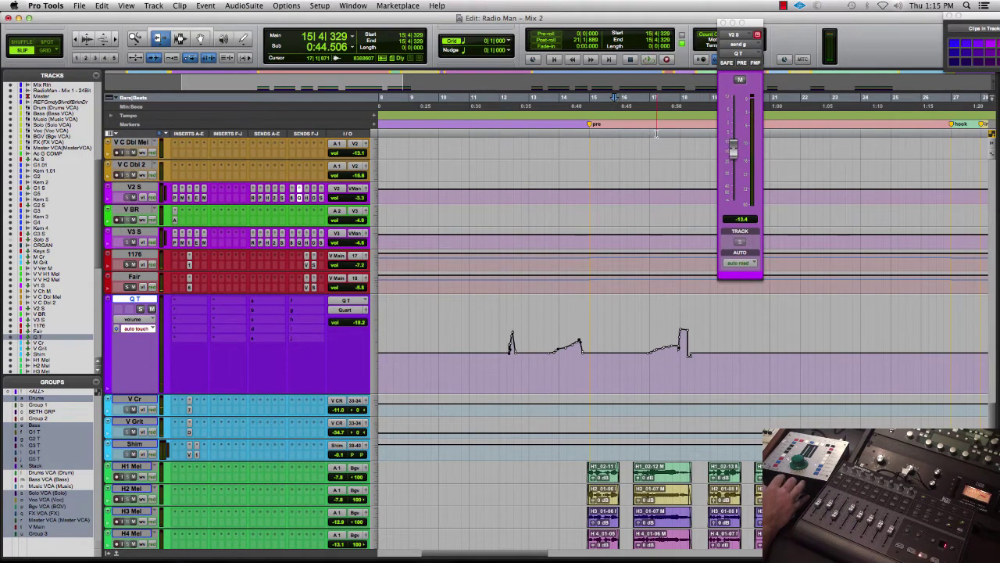
Write Q T volume throws in bar 19 and across bars 21–22 during playback from 15|4|329.
key("space")
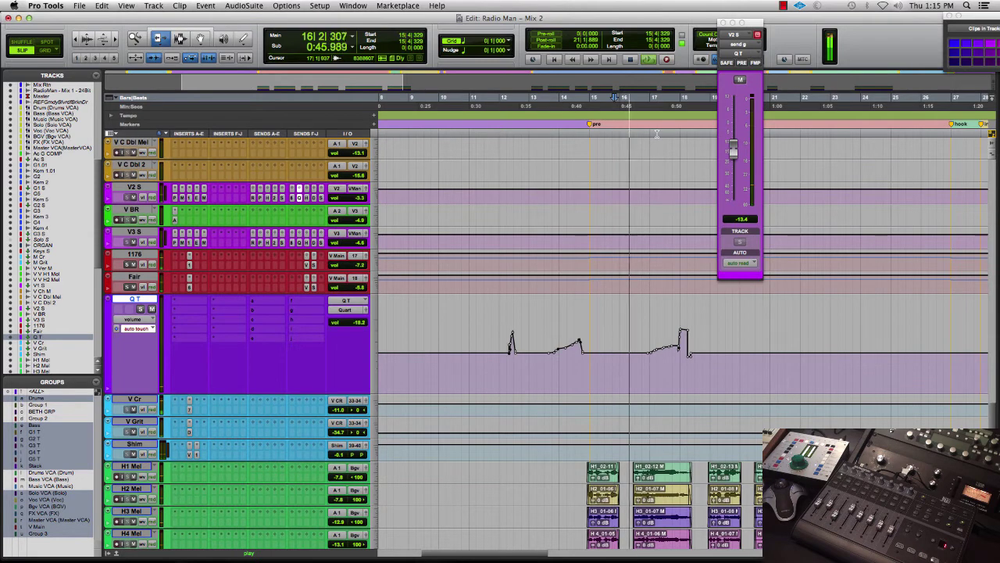
key("space")
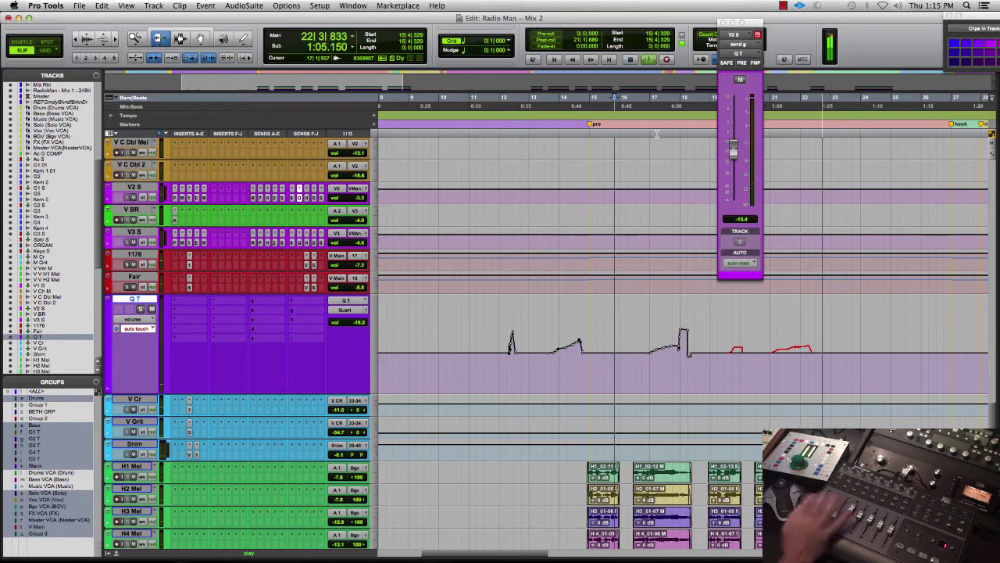
key("space")
From 21|1|906, write Q T volume throws through the pre, dips at the hook and the start of verse 2, and throws near bars 33 and 35.
left_click(778, 133)
key("space")
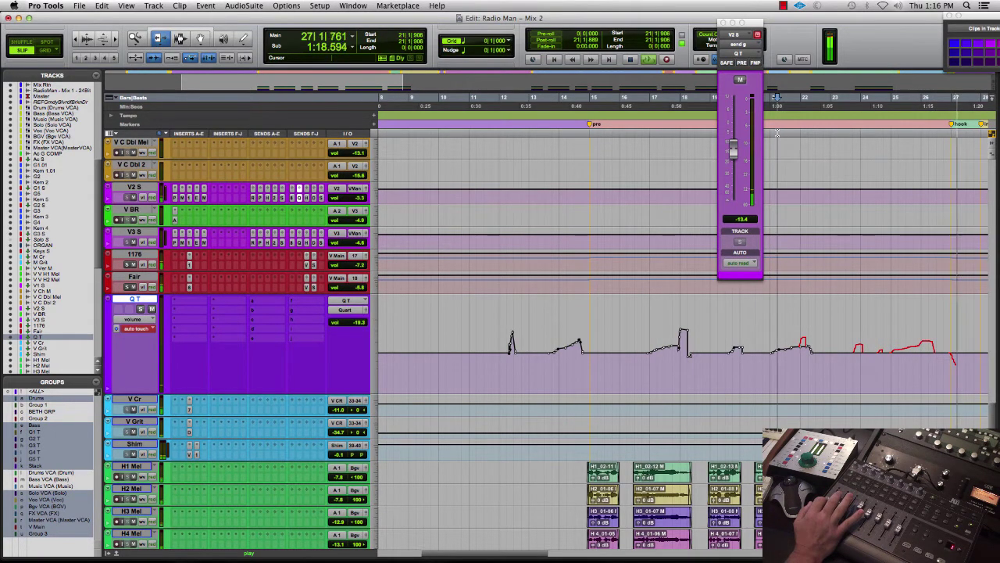
key("super+bracketleft")
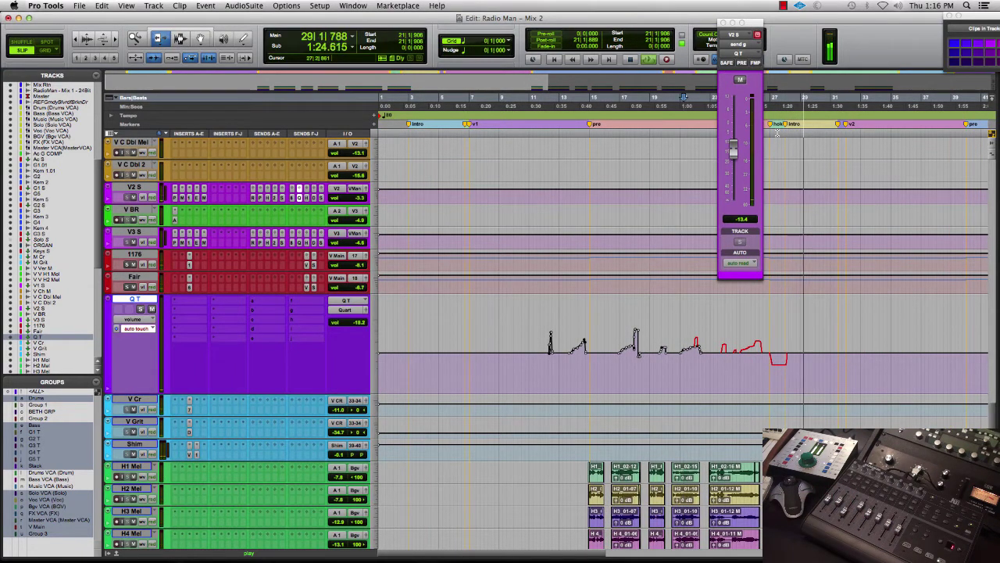
key("super+bracketleft")
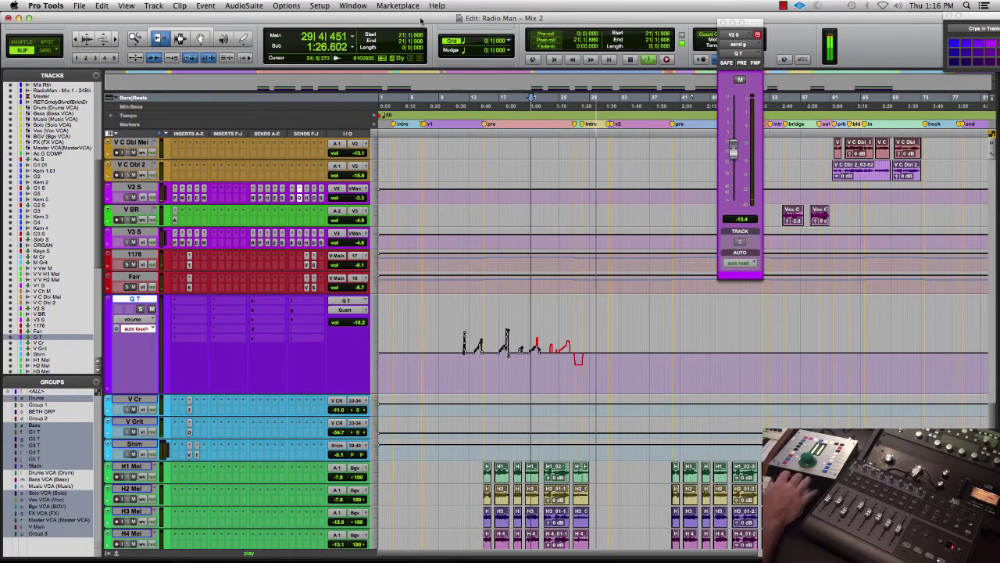
left_click(181, 39)
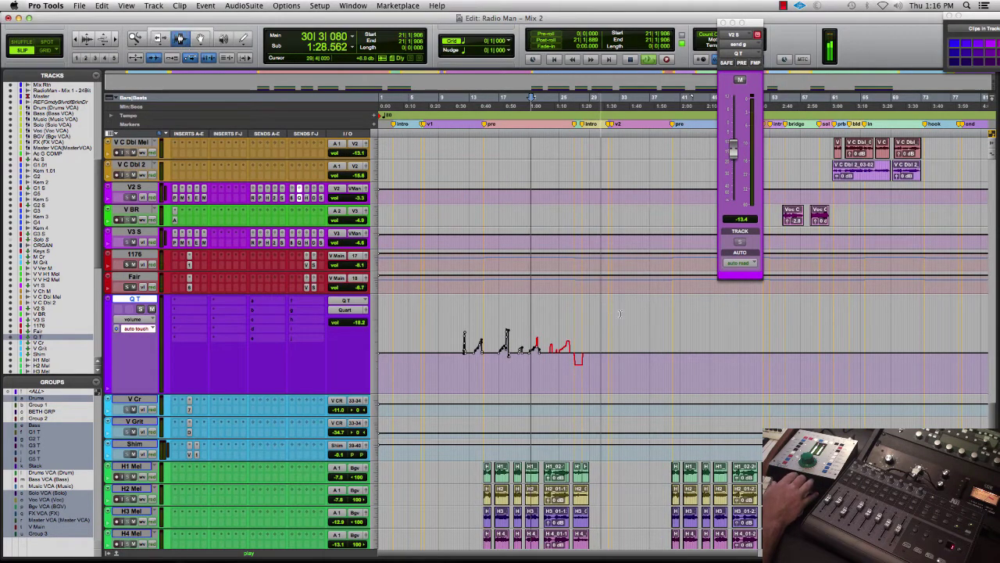
key("super+bracketright")
key("super+bracketright")
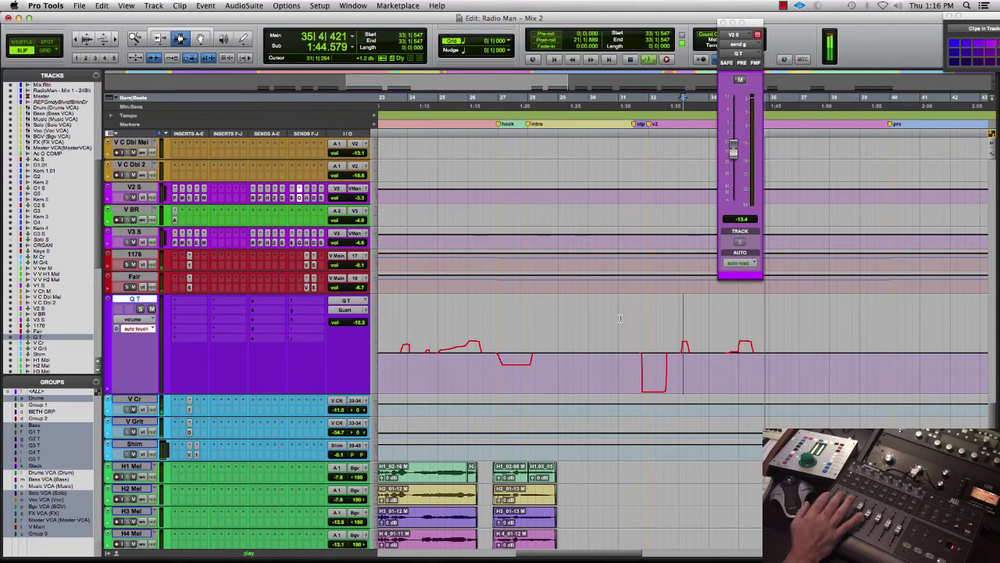
key("space")
Rewrite the bar 35 Q T volume throw softer from 34|1|755, and write further throws across bars 37–43 from 35|3|237.
key("space")
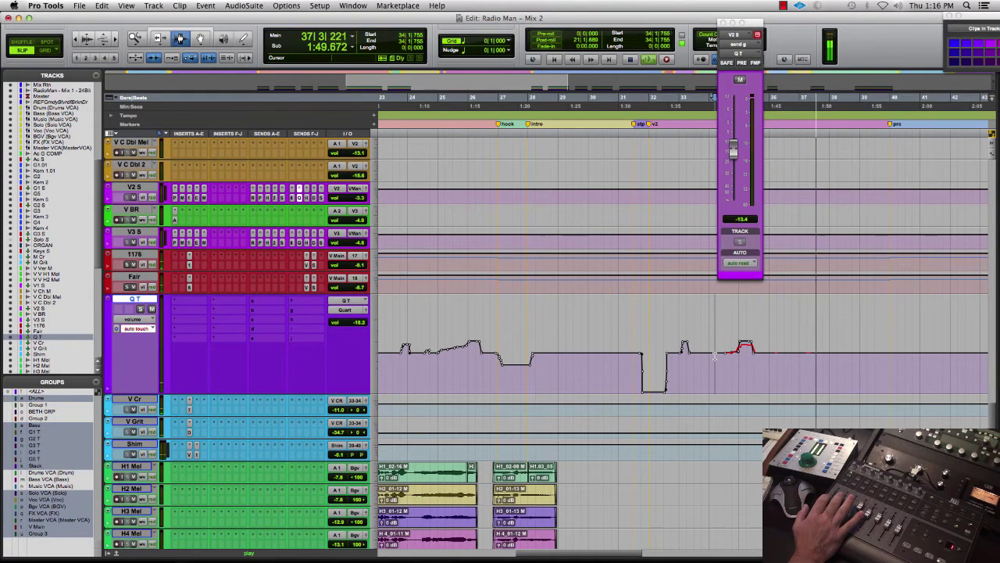
key("space")
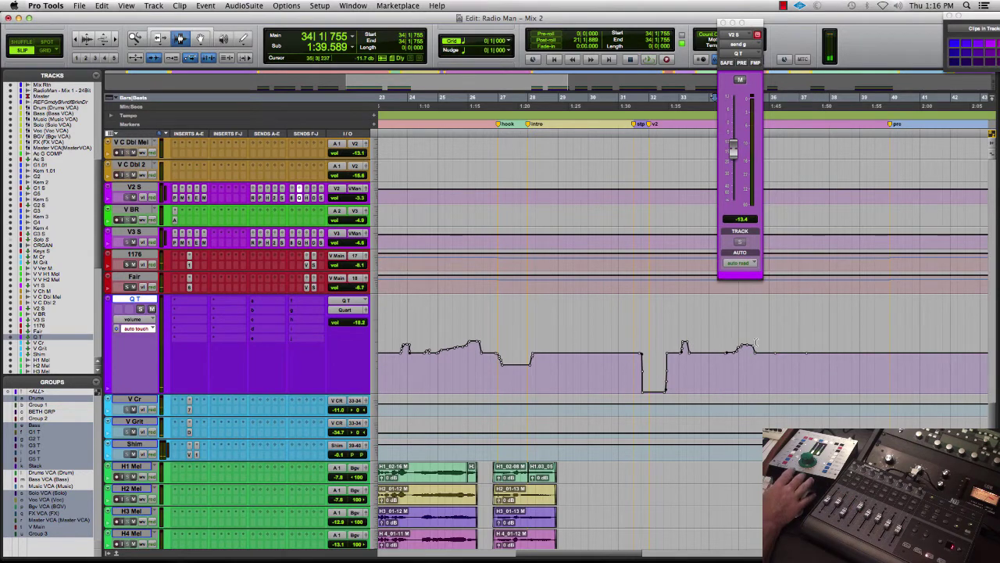
key("space")
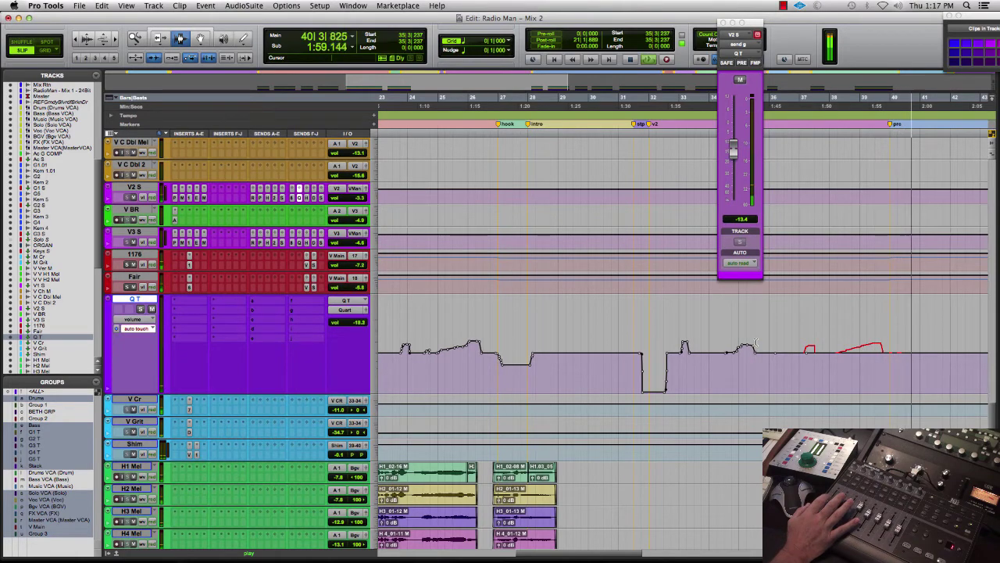
key("super+bracketleft")
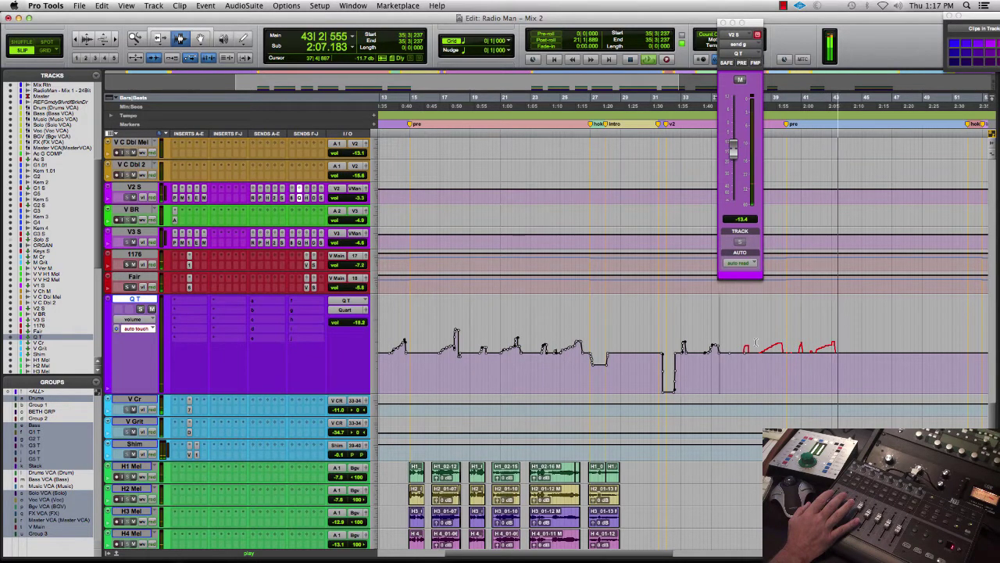
key("space")
From 41|4|126, rewrite the Q T volume peak near bar 43 and write throws through the second pre with a dip at the hook.
left_click(813, 348)
key("space")
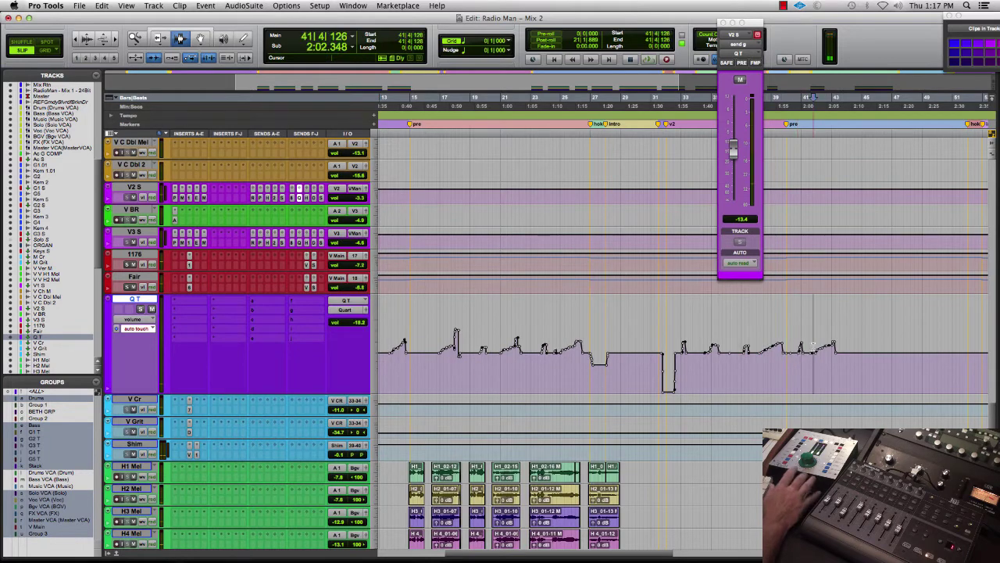
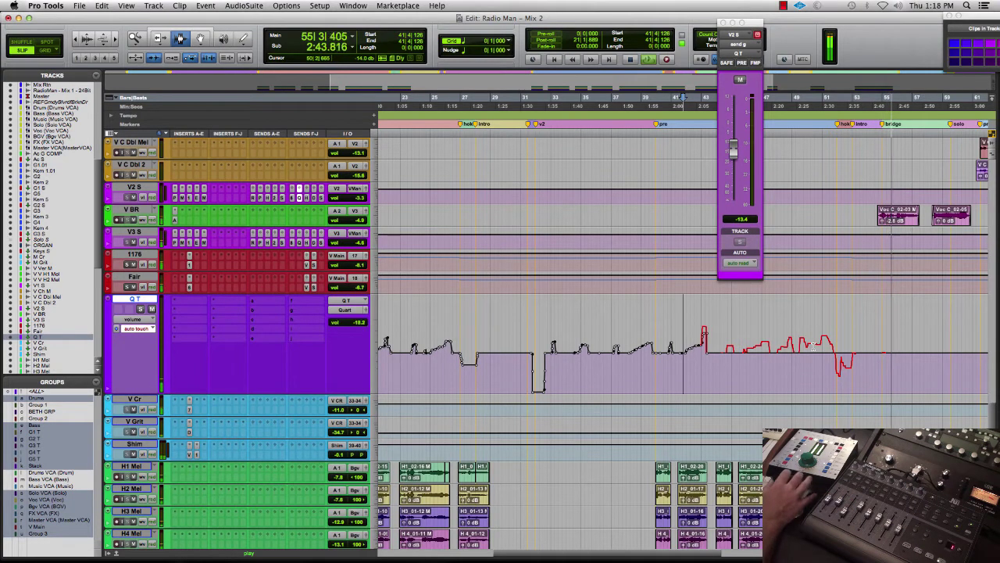
key("space")
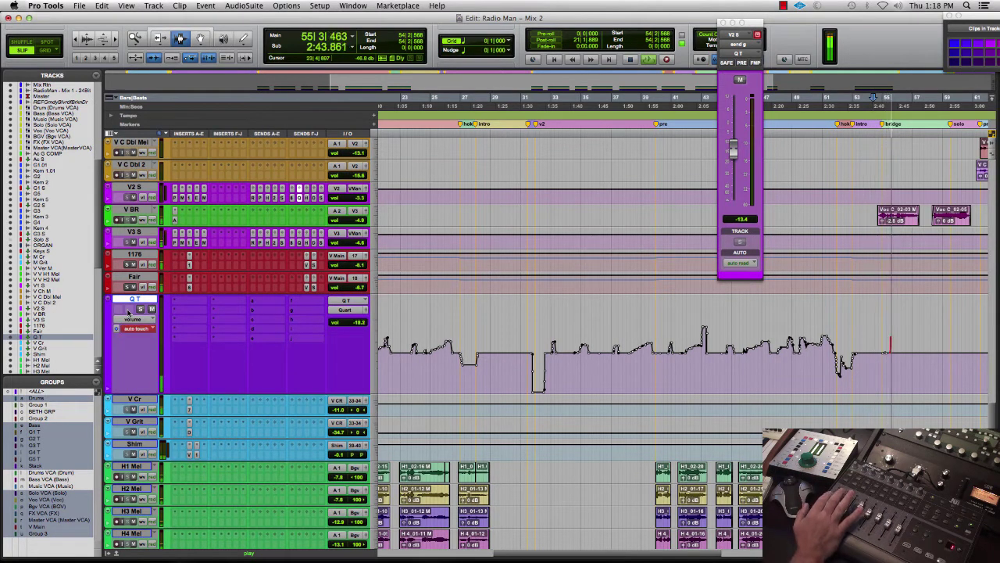
Try twice to write a Q T volume throw at the start of the bridge from 54|2|568, undoing each take.
key("space")
key("super+z")
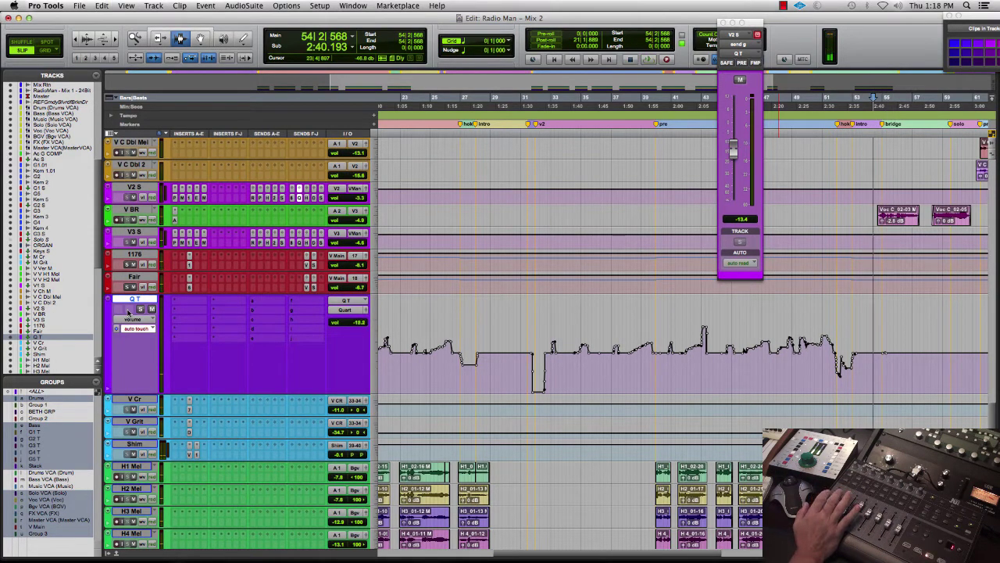
key("space")
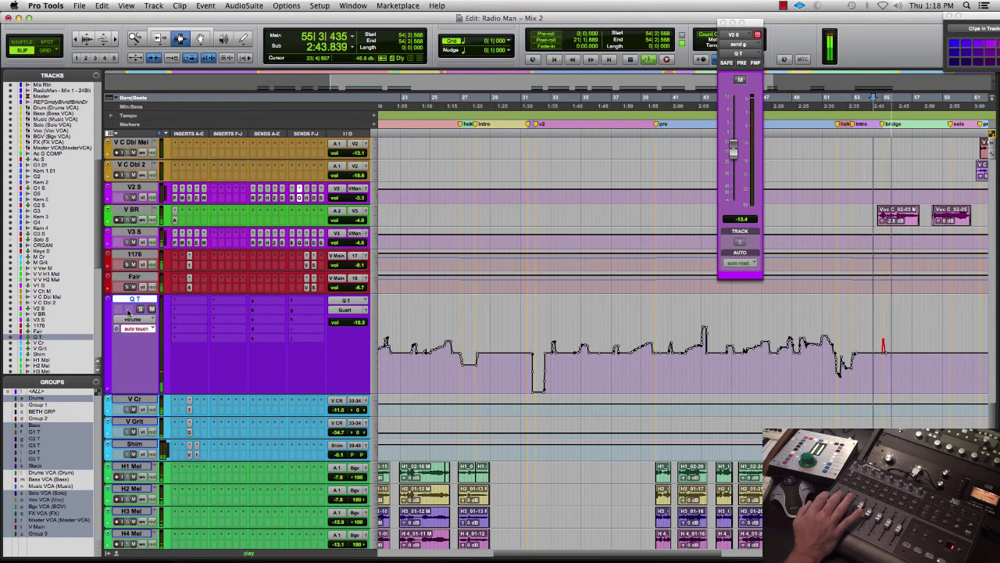
key("super+z")
Write Q T volume throws and rides from 54|2|568 through the bridge and solo to about bar 70, dipping after the bridge.
key("space")
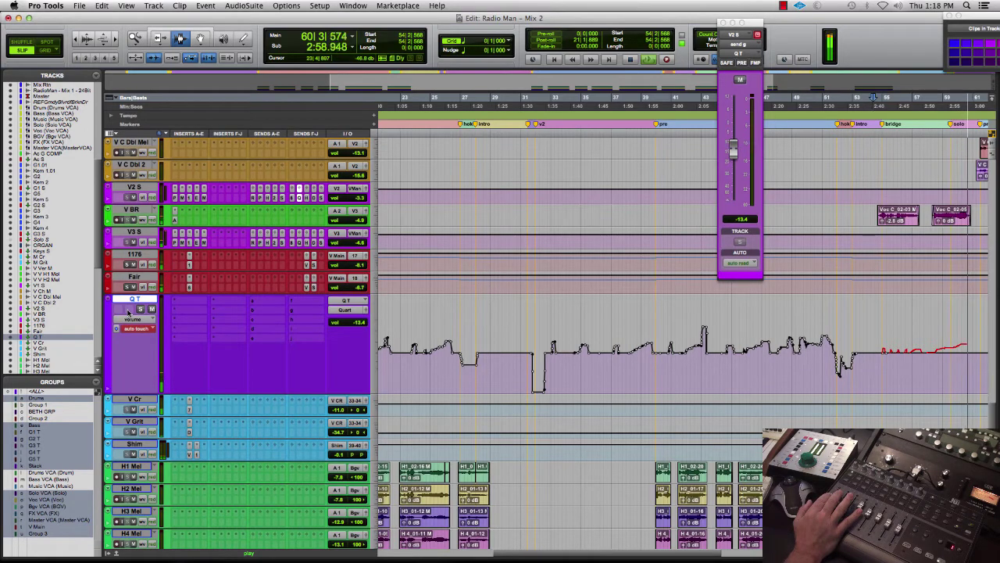
key("super+bracketleft")
key("super+bracketleft")
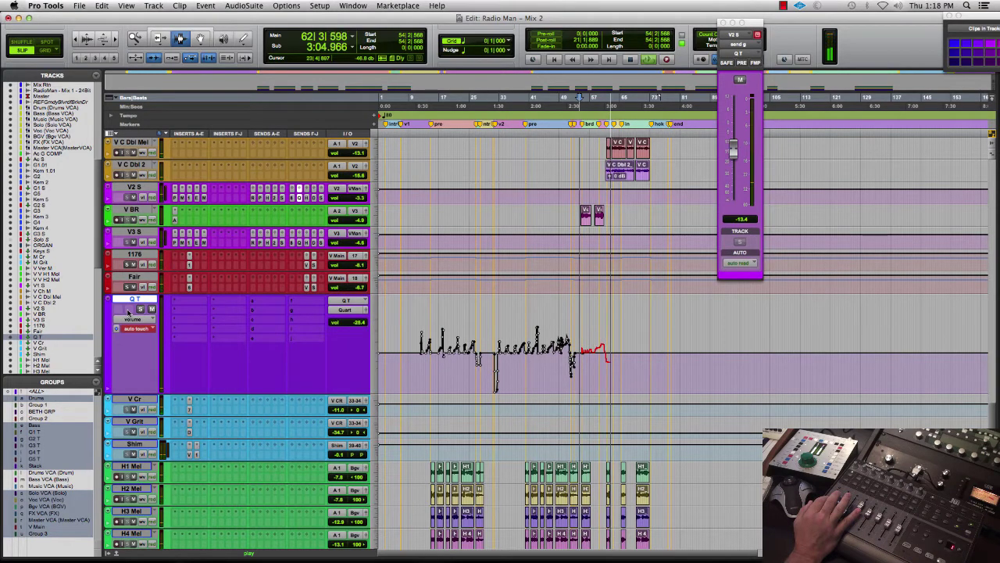
key("super+bracketright")
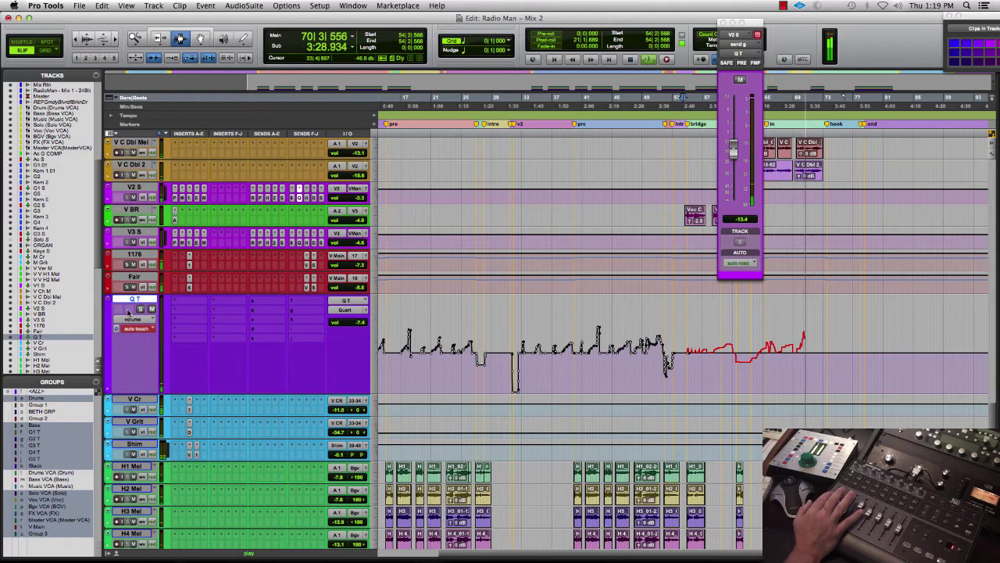
key("space")
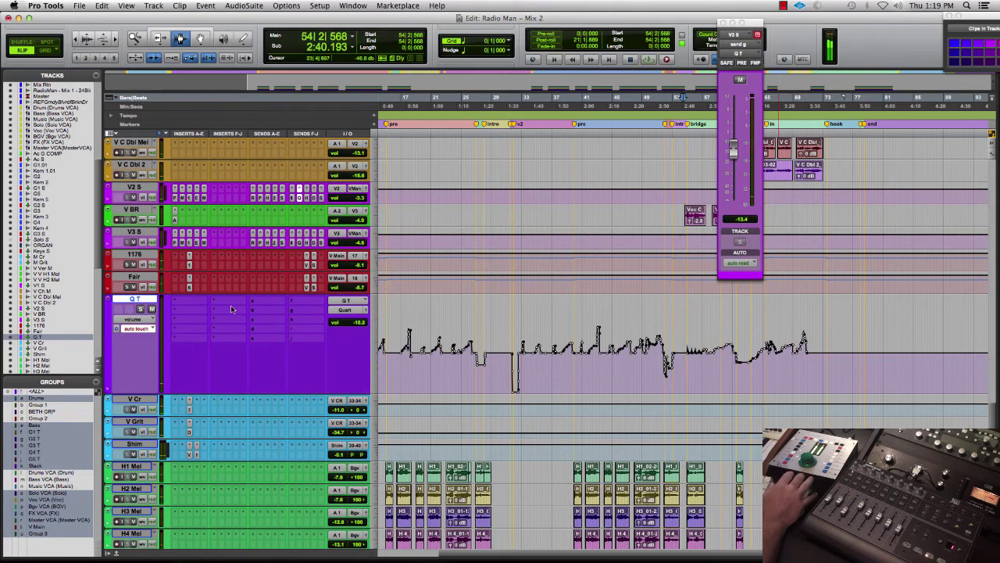
From 66|1|173, write a Q T volume lift before the final hook and a dip through the hook, and return to the session start.
left_click(769, 339)
key("space")
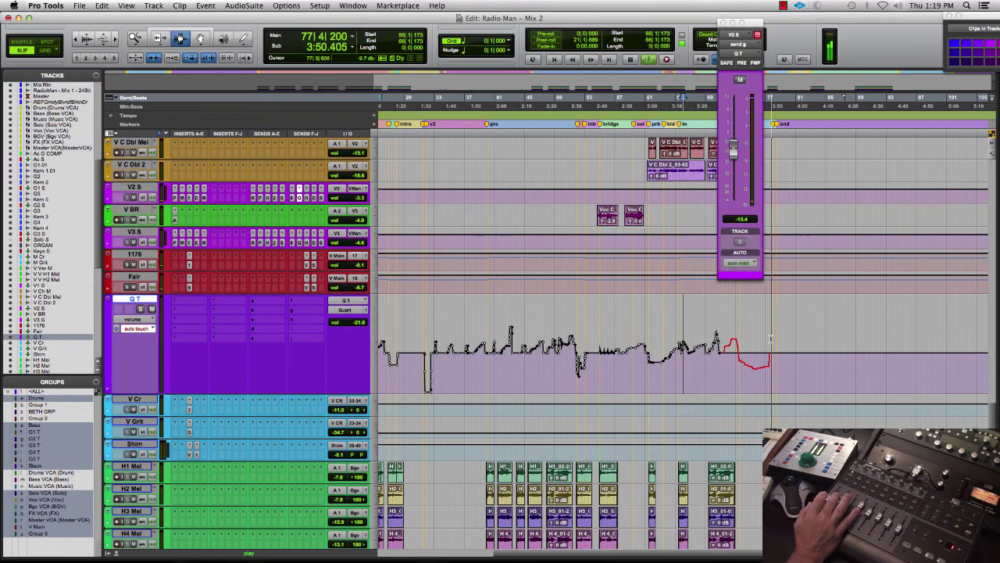
key("space")
key("Return")
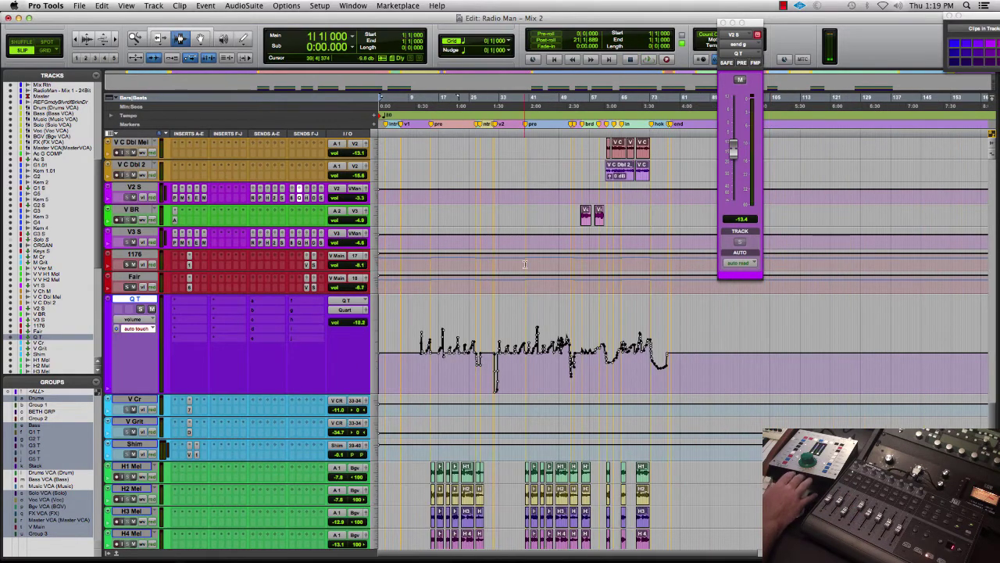
Play back from 10|3|150, close the V2 S send window, and watch the Q T fader moves in the Mix window.
left_click(414, 323)
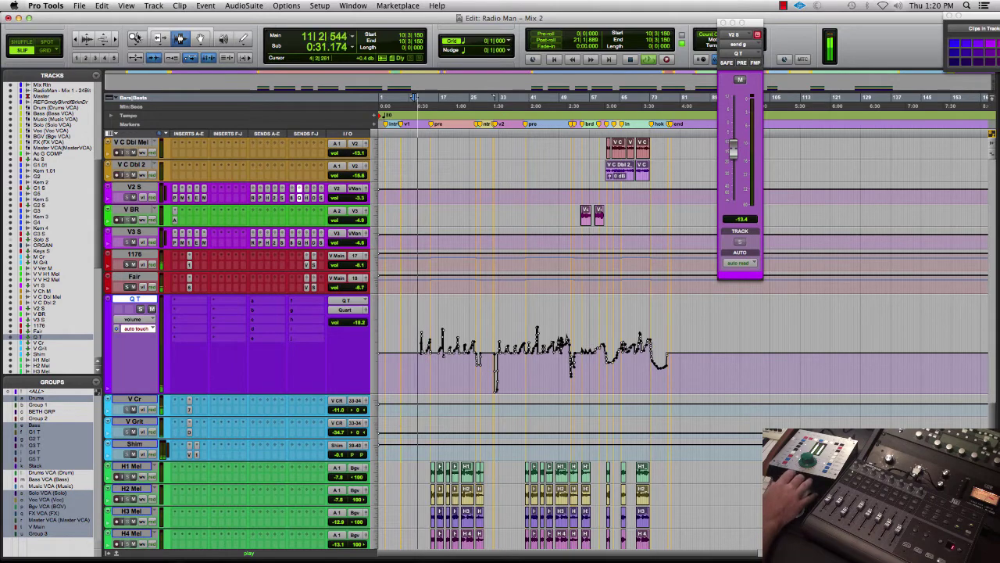
key("super+bracketright")
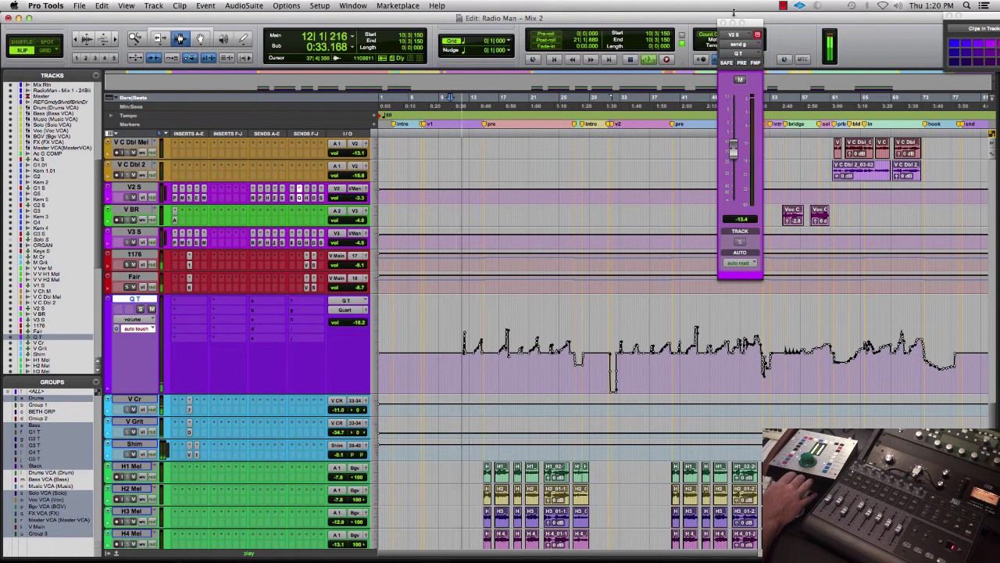
left_click(723, 22)
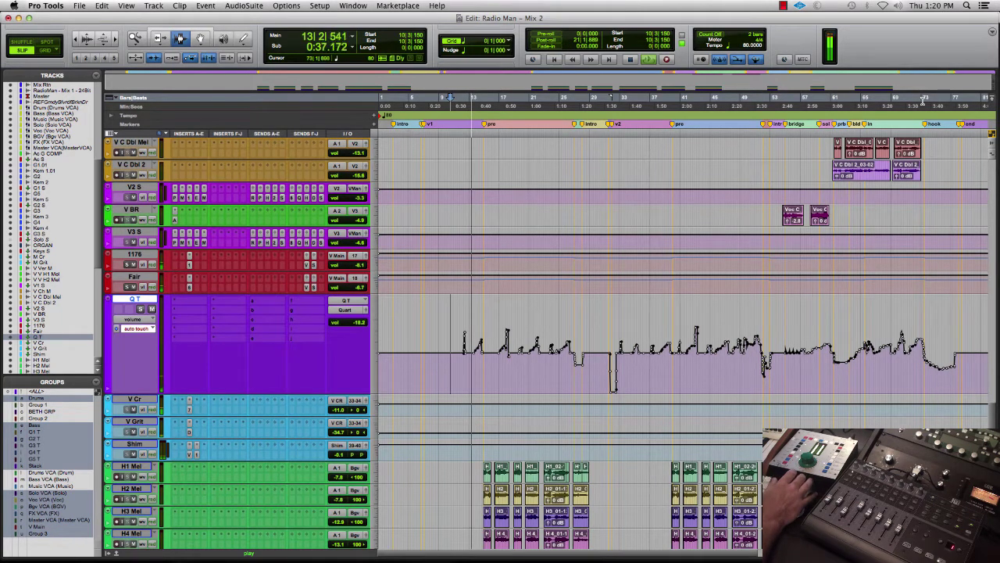
key("super+equal")
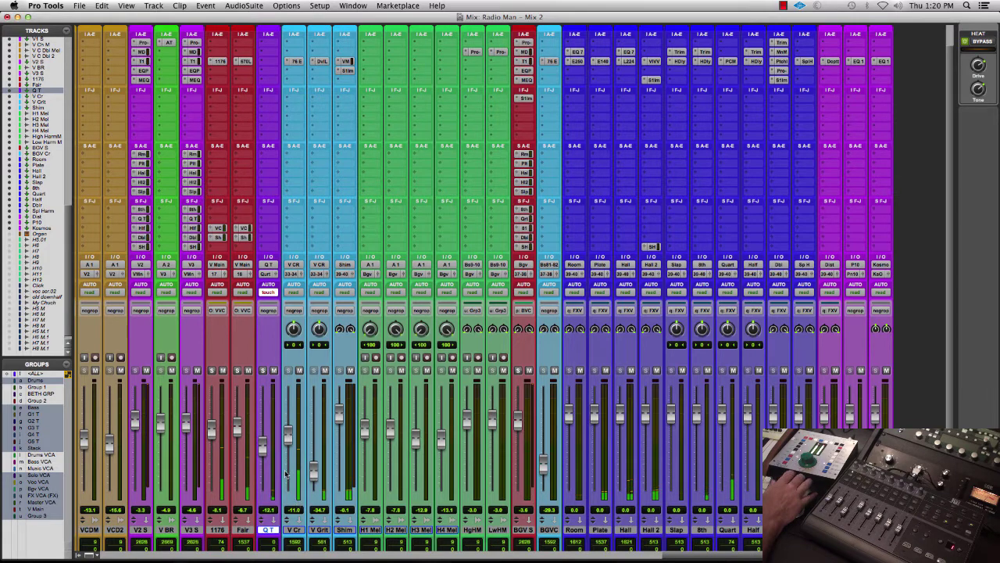
key("super+equal")
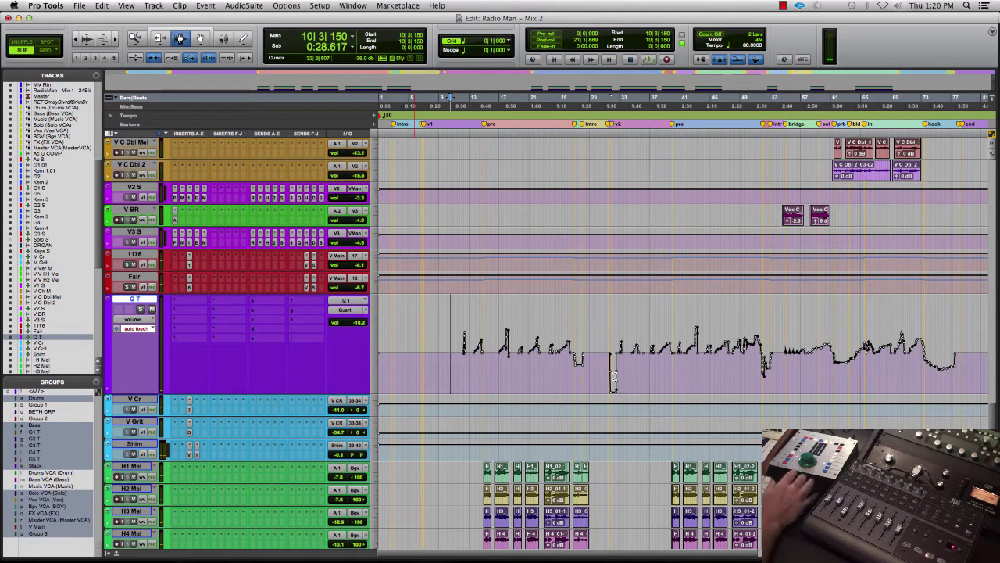
Audition the Q T moves from 31|3|733 and rewrite the bar 37 throw as a sharper volume peak during playback from 36|3|345.
left_click(608, 367)
key("space")
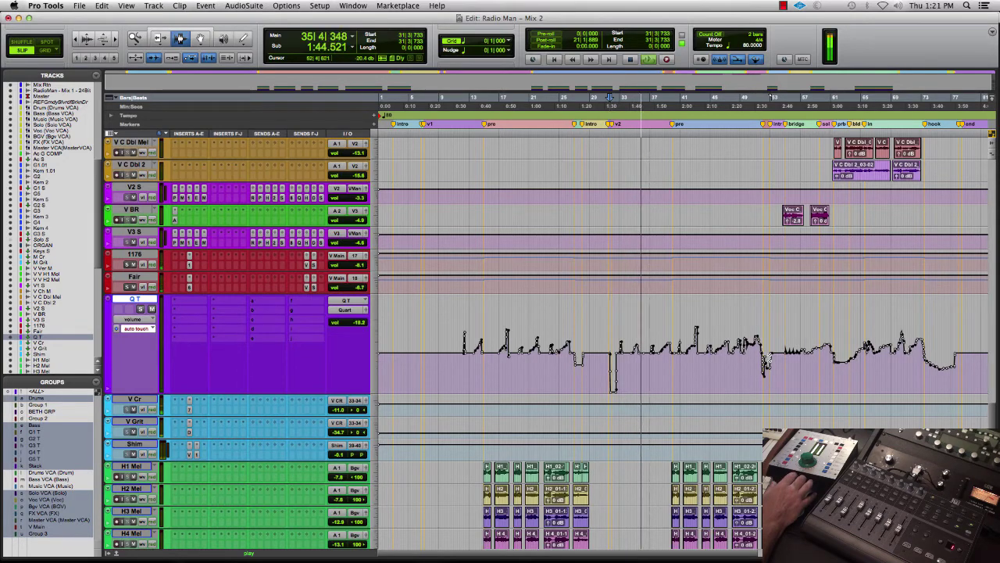
key("super+bracketright")
key("super+bracketright")
key("super+bracketright")
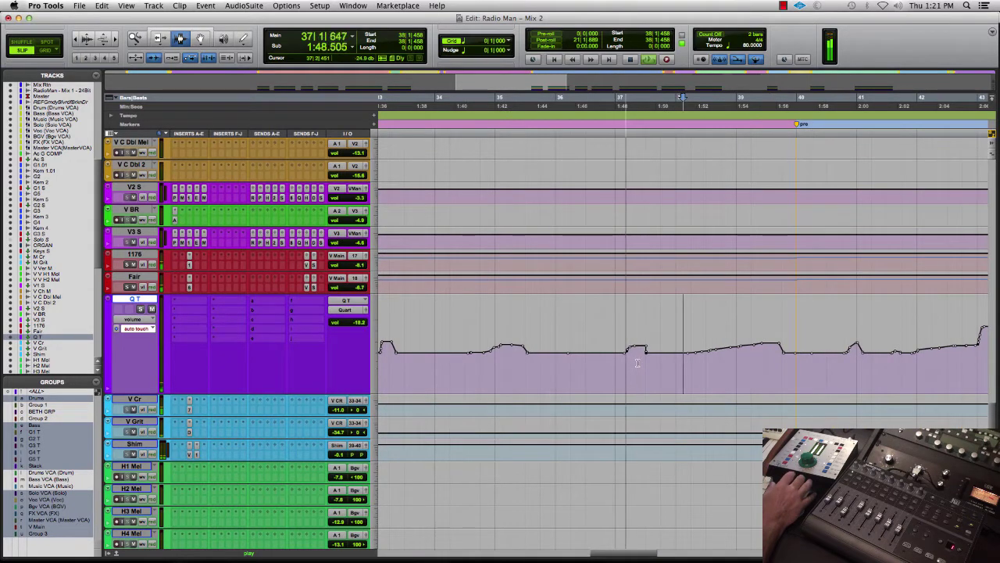
left_click(590, 338)
key("space")
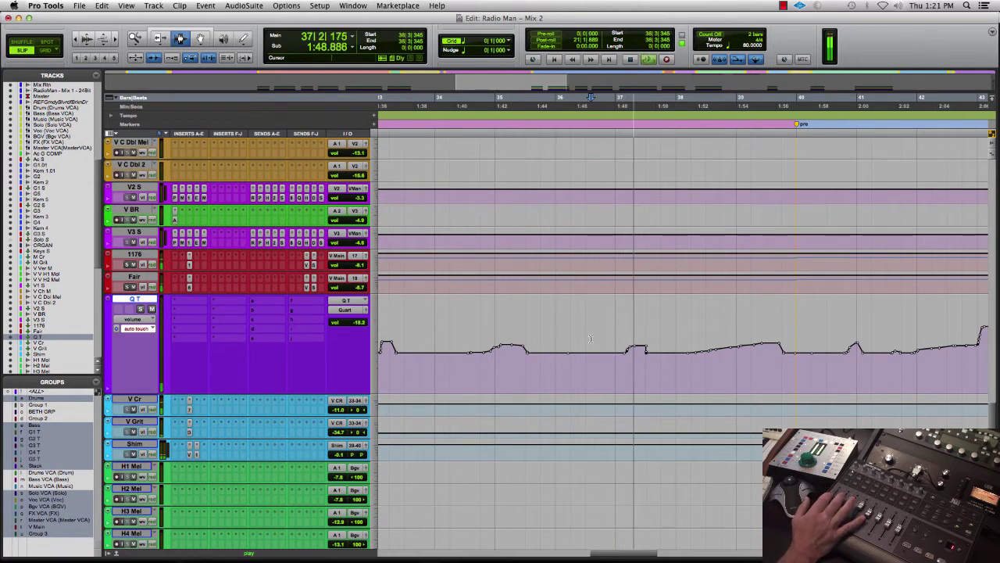
left_click(590, 339)
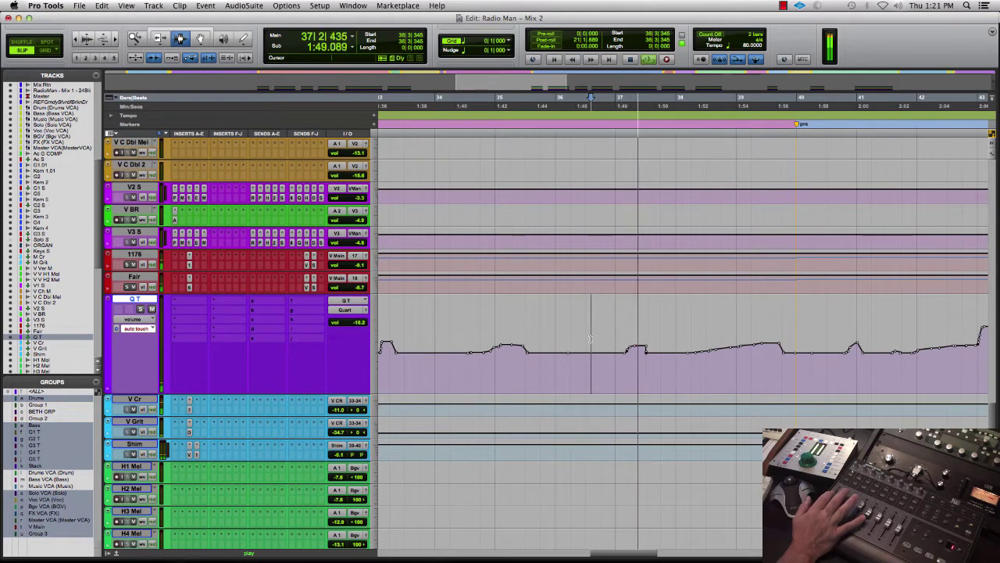
left_click(590, 338)
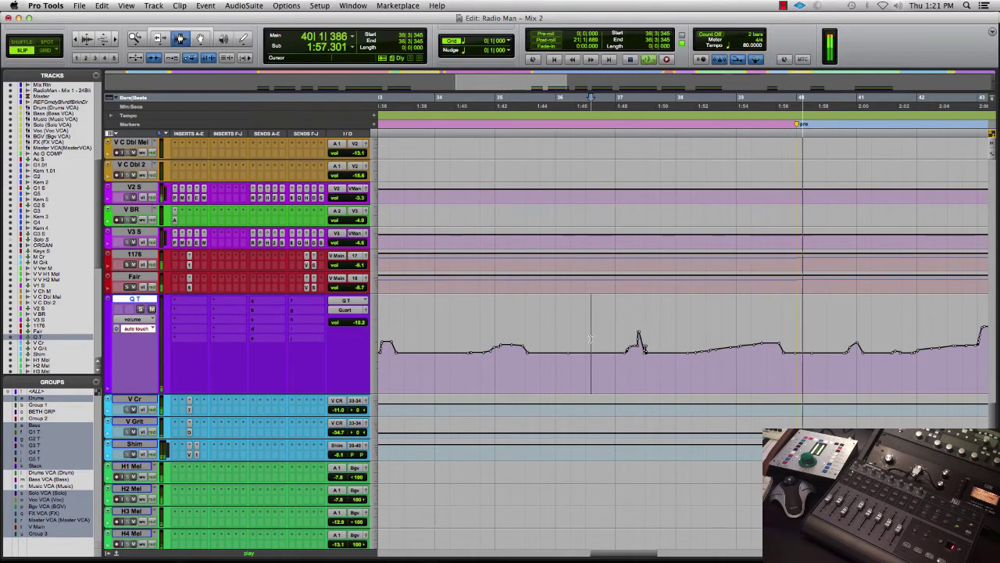
key("r")
key("r")
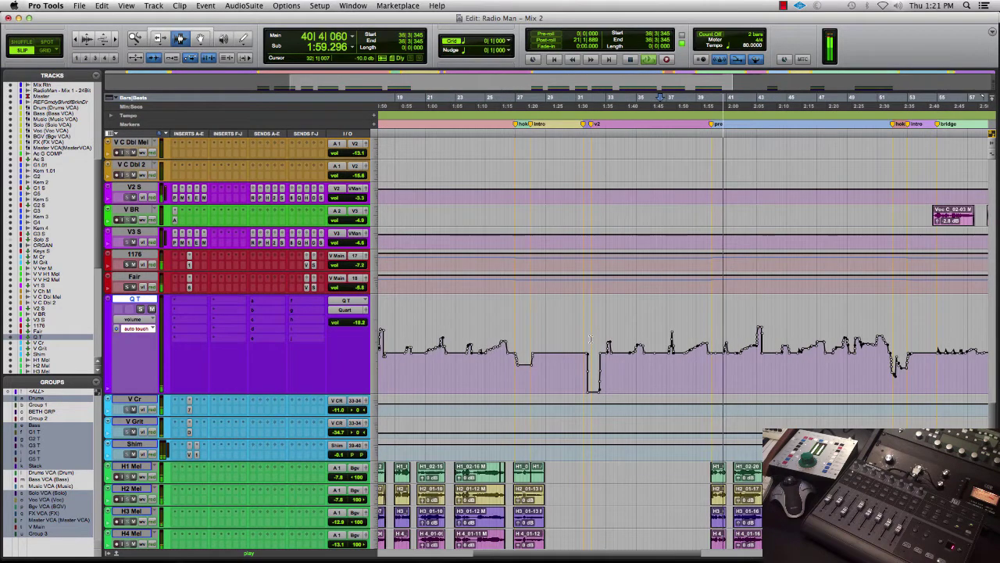
key("space")
In the Mix window, find the Mix Rtn track and open its VSC-2 compressor to examine the settings, leaving the track selected.
key("super+equal")
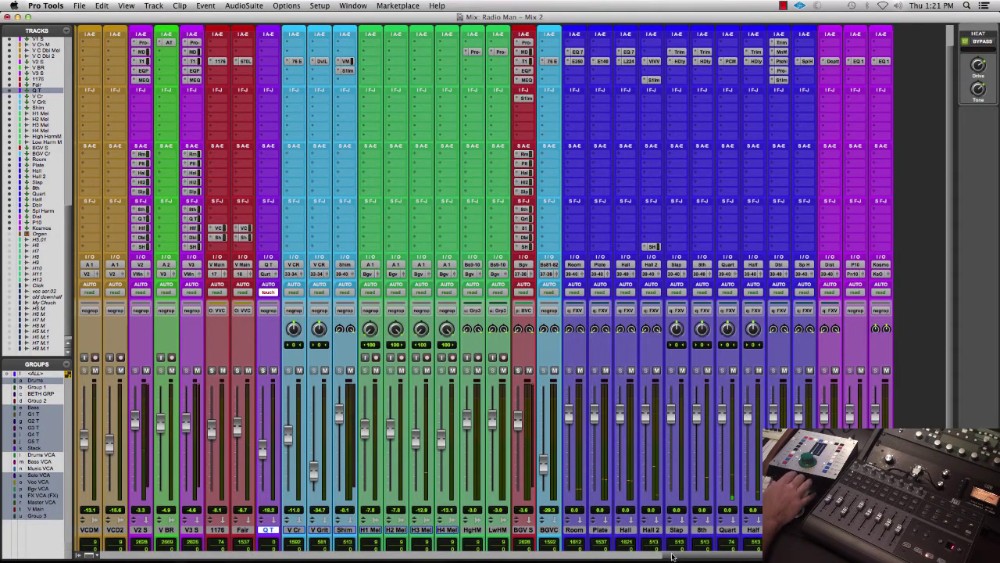
scroll(672, 555, "right", 15)
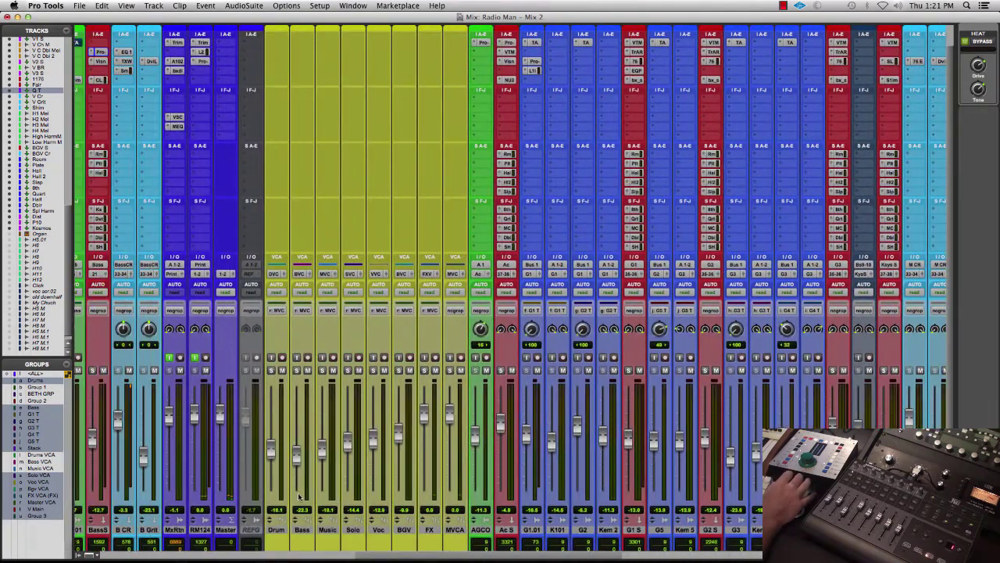
scroll(297, 493, "left", 15)
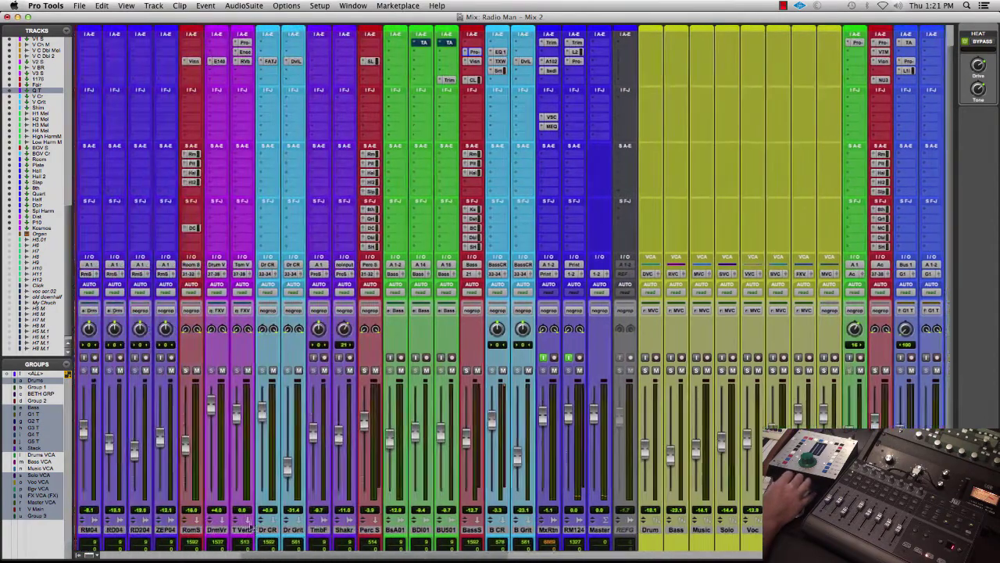
scroll(245, 522, "left", 10)
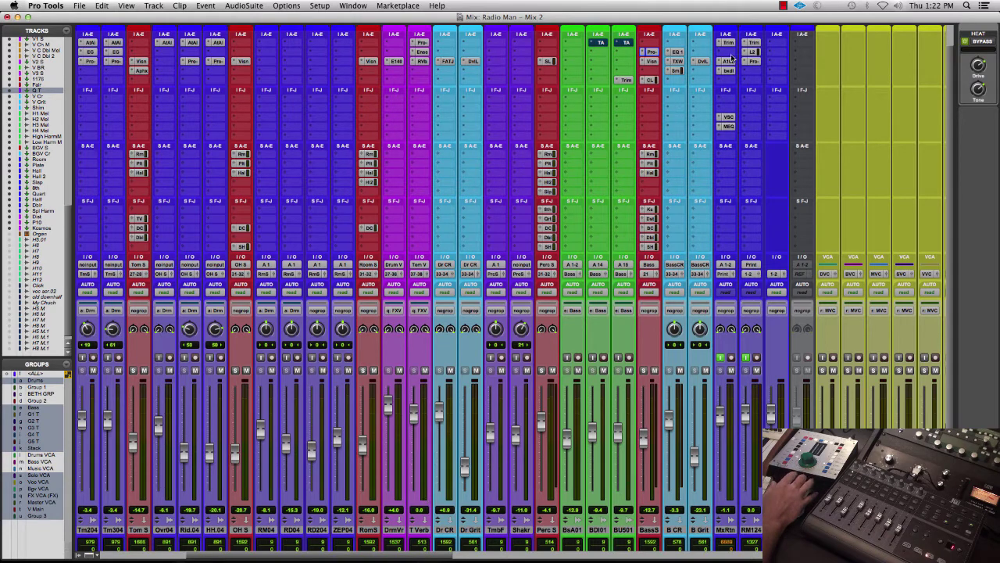
left_click(727, 117)
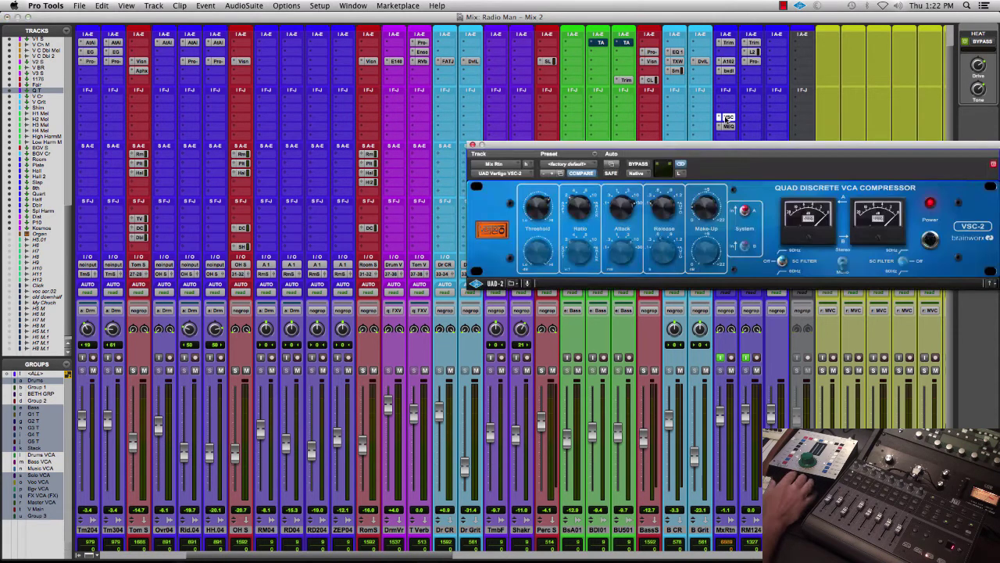
left_click_drag(723, 149, 507, 90)
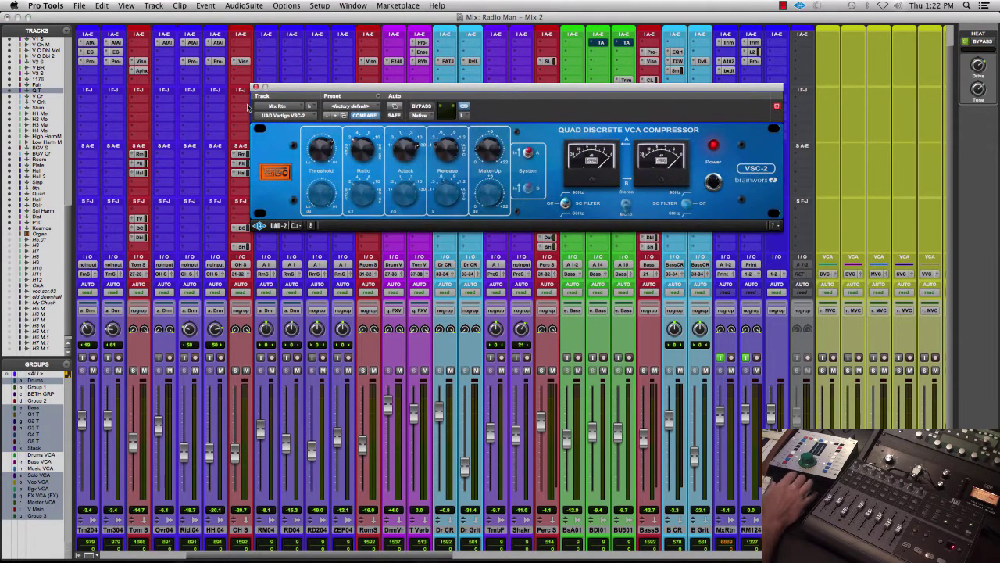
left_click(256, 86)
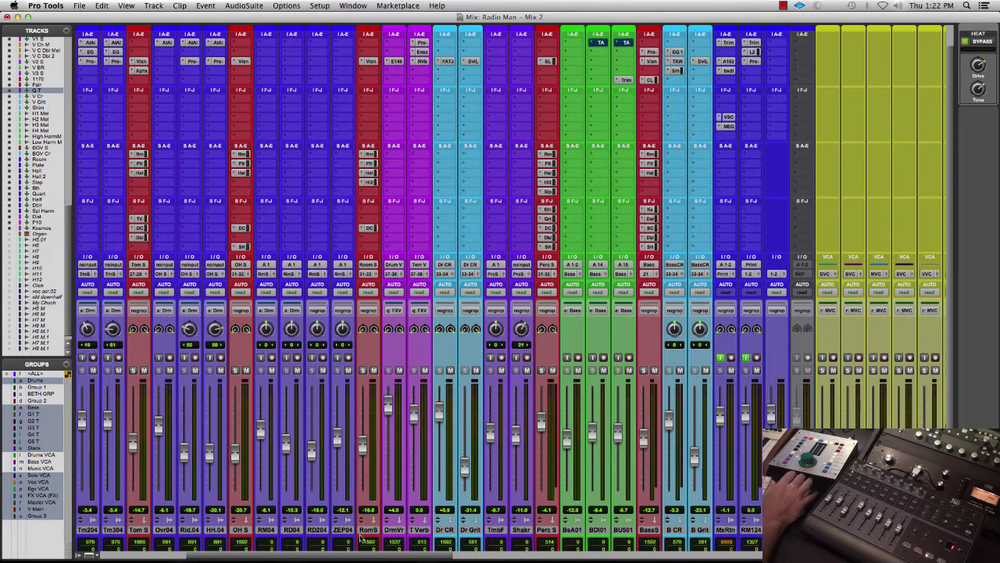
left_click(726, 530)
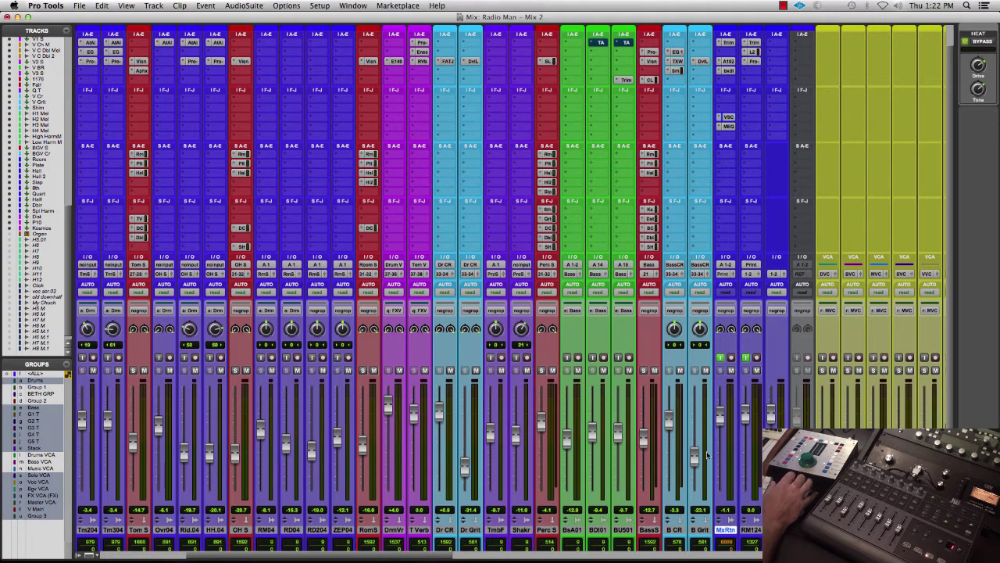
Set the Q T track's automation mode to read.
left_click_drag(441, 556, 857, 560)
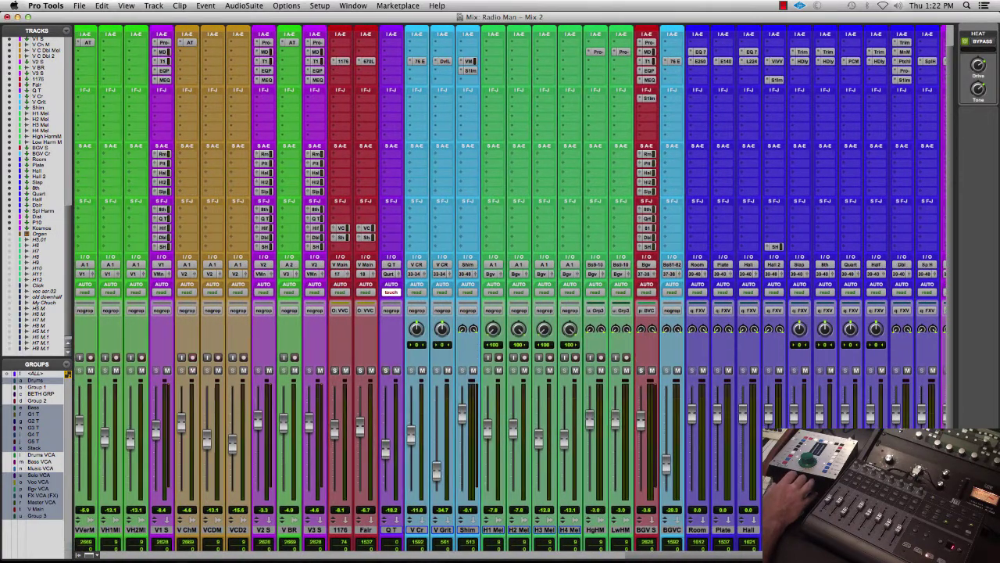
left_click(392, 294)
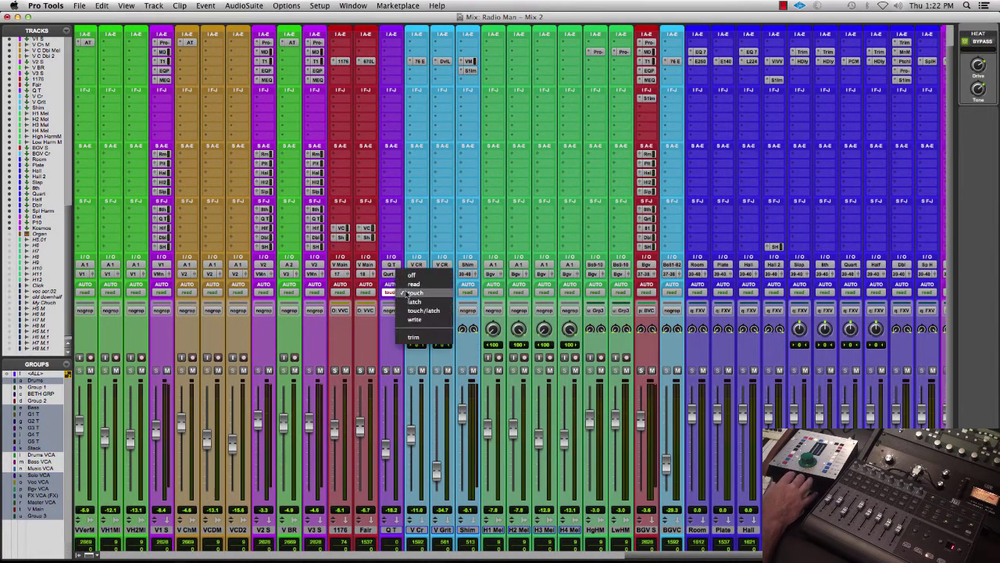
left_click(405, 283)
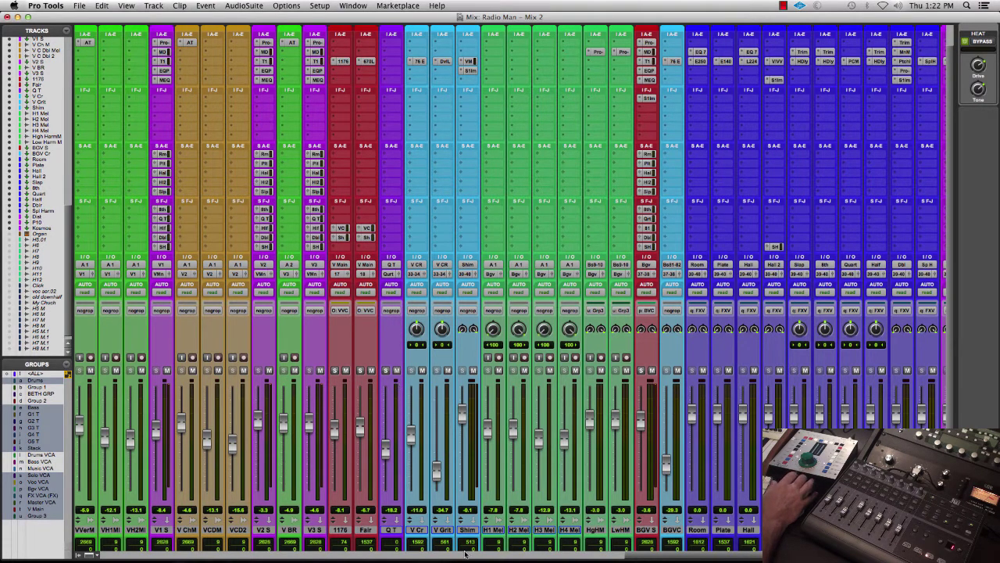
left_click_drag(637, 557, 669, 557)
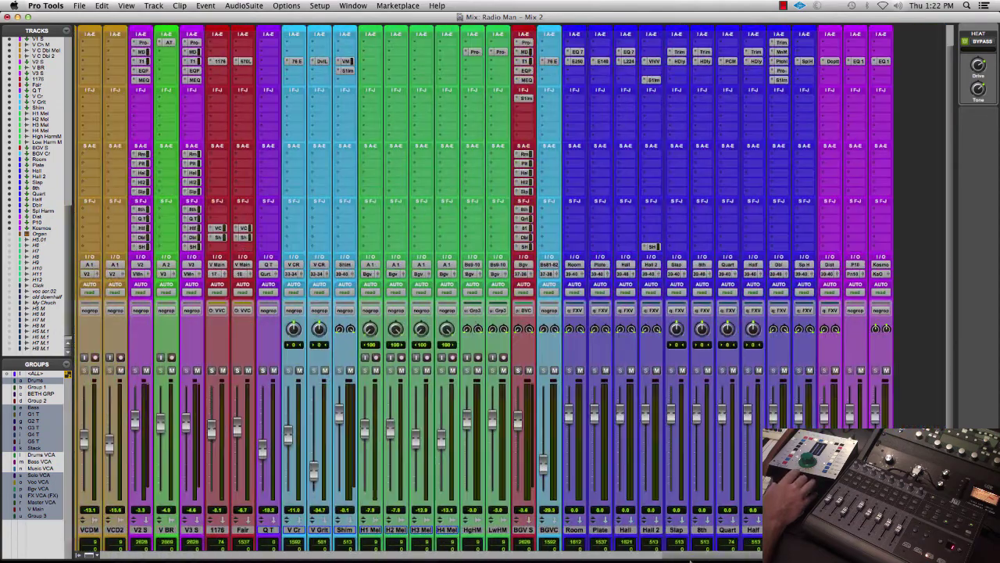
Return to the session start in the Edit window and examine the Master VCA's volume trim automation across the song.
key("super+equal")
key("Return")
key("super+bracketleft")
key("super+bracketleft")
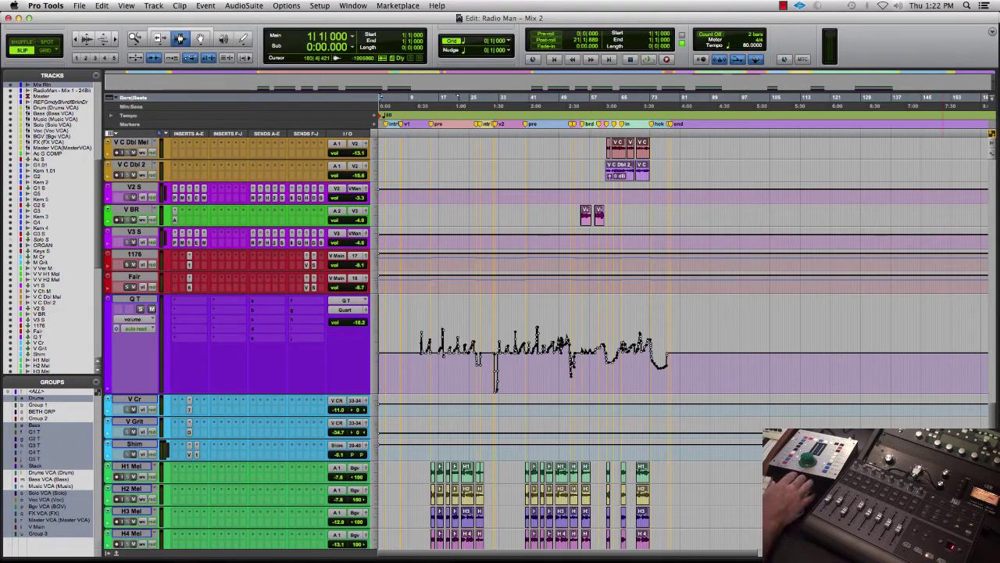
key("super+bracketright")
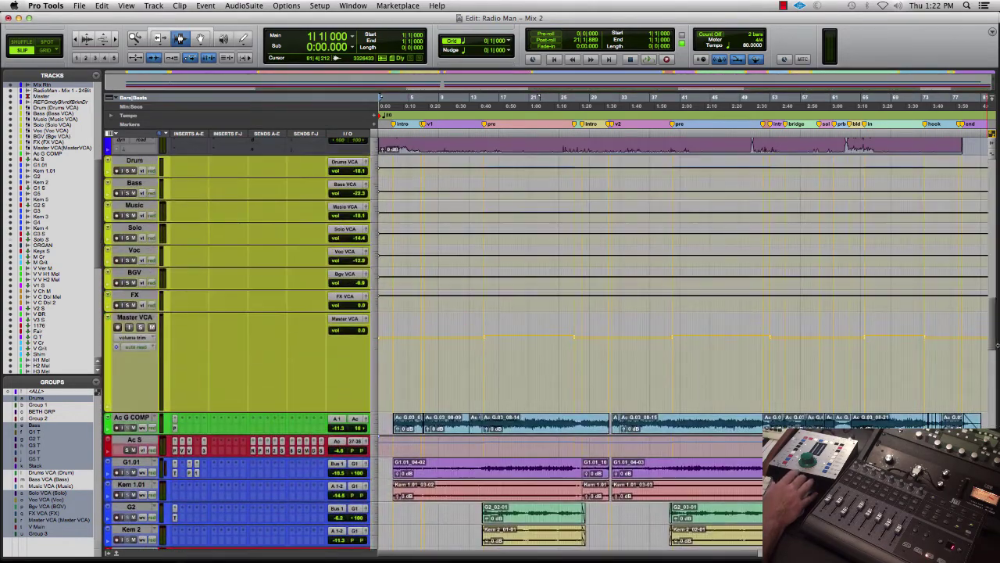
left_click(135, 318)
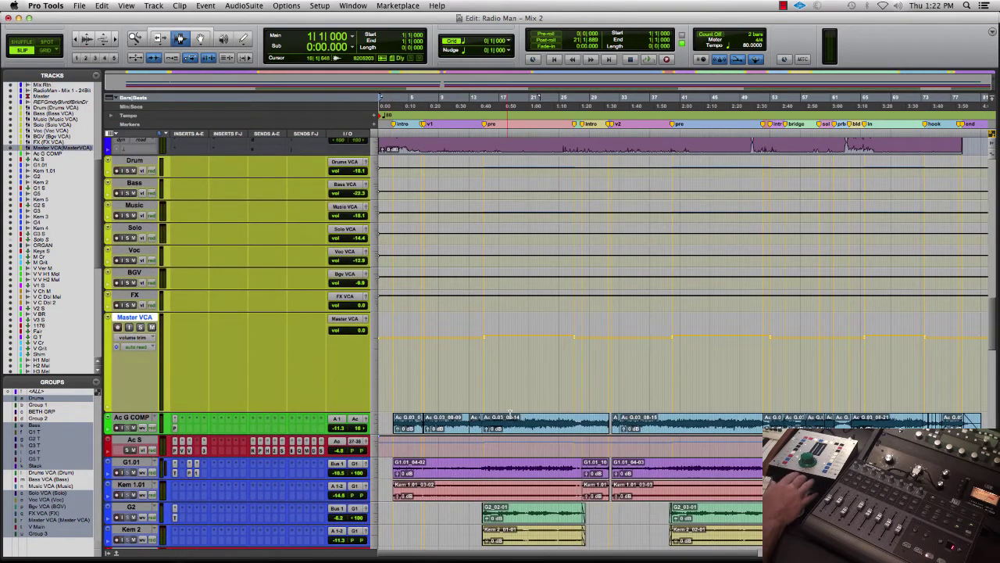
left_click_drag(478, 369, 848, 368)
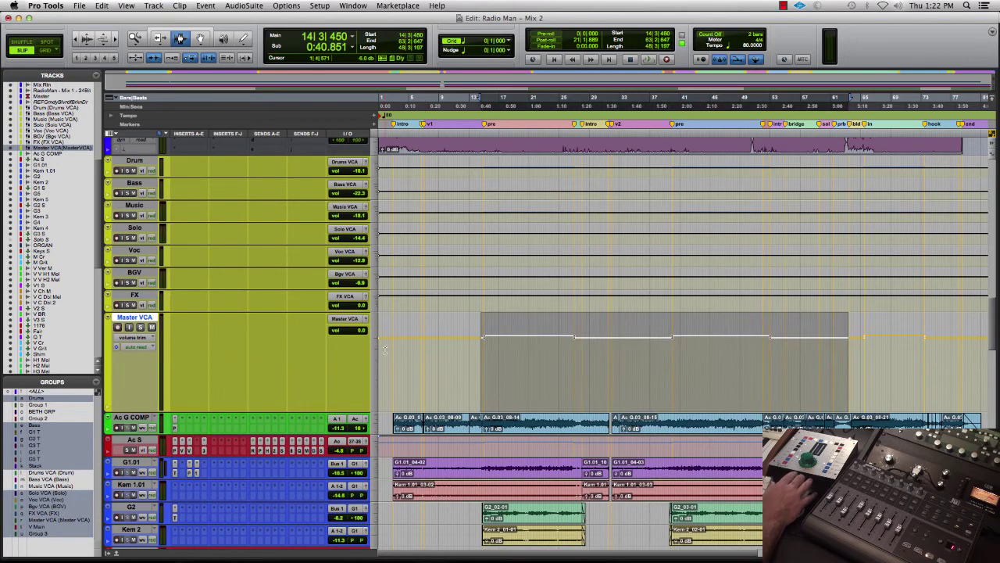
left_click(389, 349)
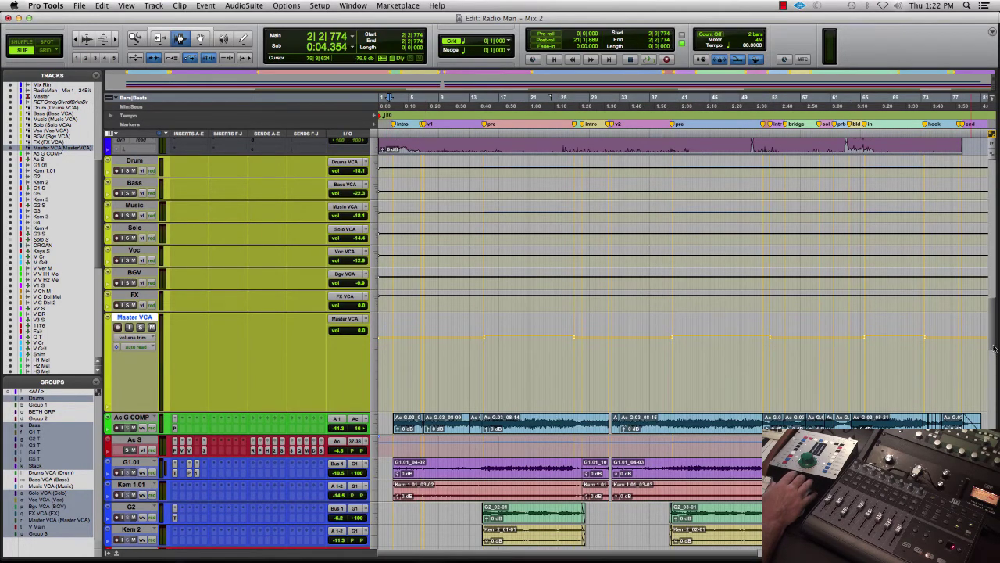
Rename the print track as RadioMan - Mix 2 - 24 Bit and check its playlist options.
left_click_drag(994, 350, 996, 308)
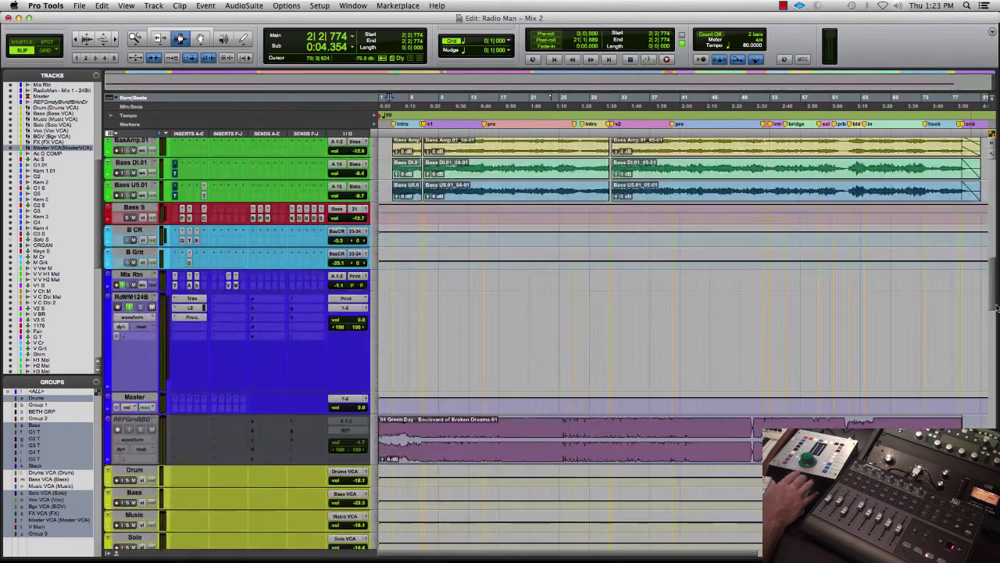
double_click(131, 298)
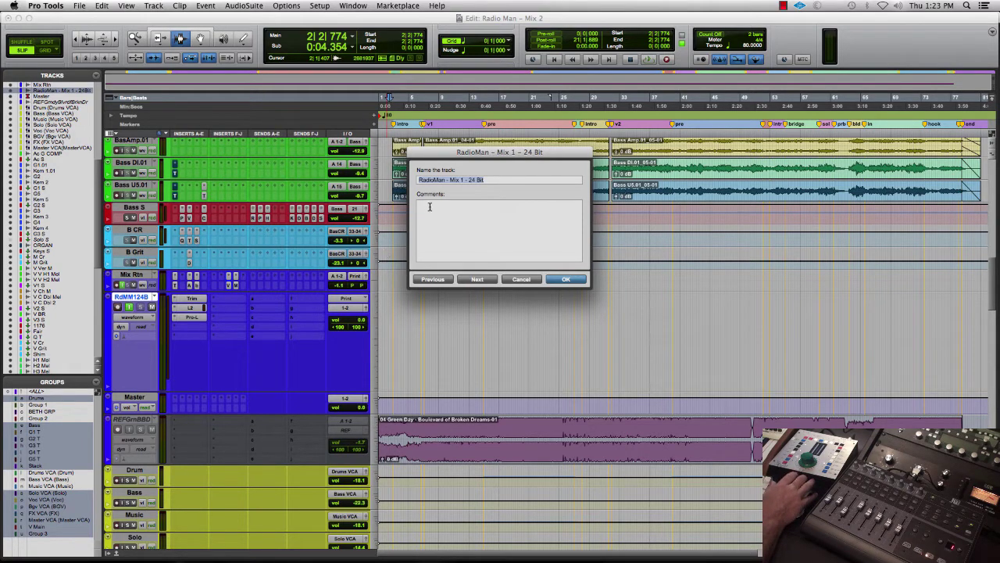
left_click(462, 178)
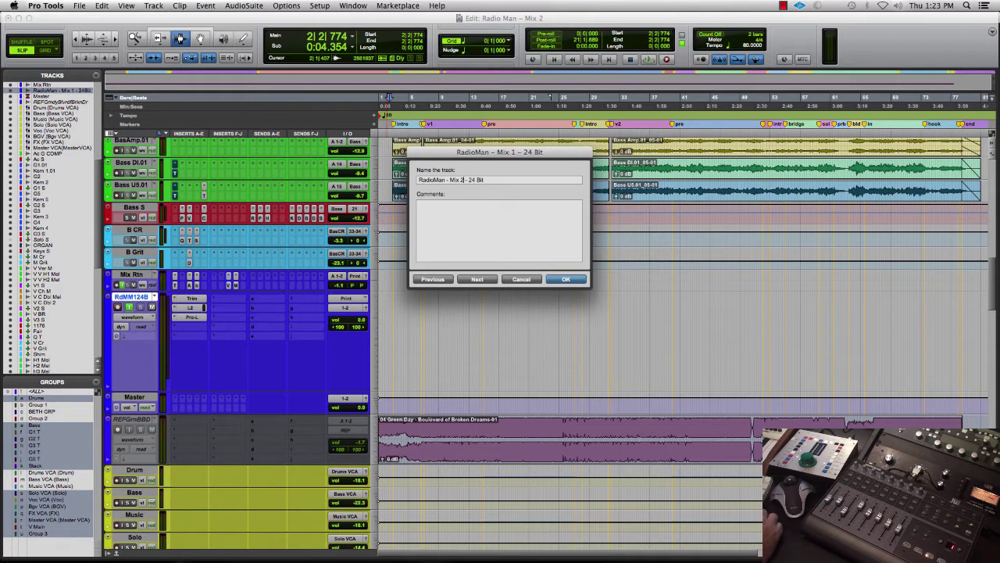
key("Return")
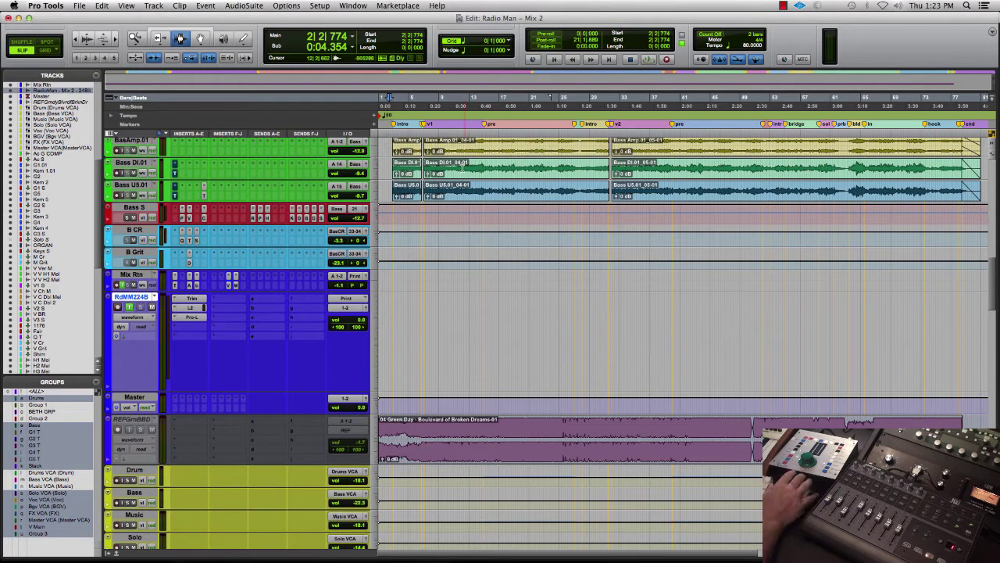
left_click(156, 297)
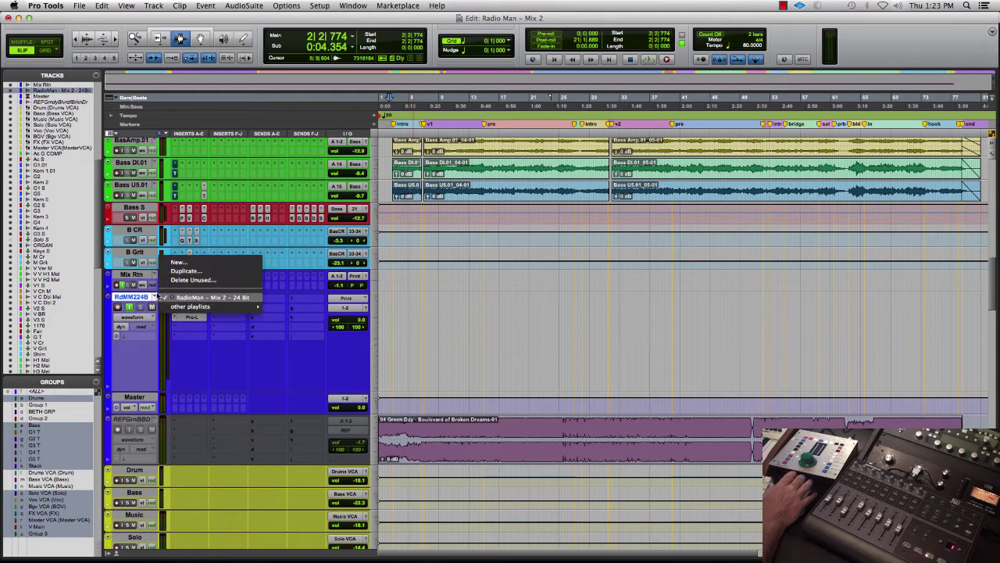
left_click(131, 299)
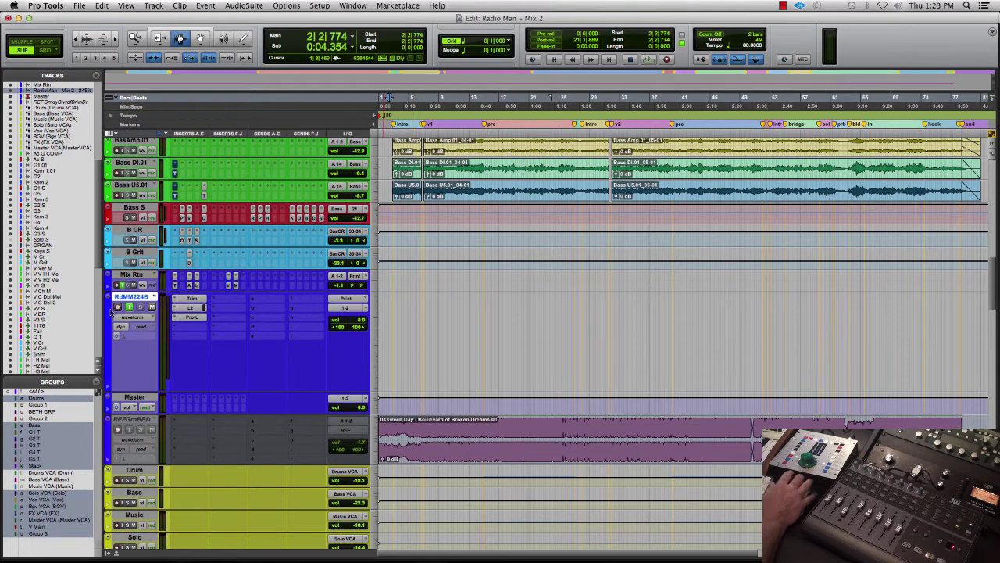
Record-enable the print track, record a short test pass of the mix from 12|3|167, and undo it.
left_click(118, 307)
left_click(389, 323)
left_click(465, 322)
key("super+space")
key("super+bracketright")
key("super+bracketright")
key("super+bracketright")
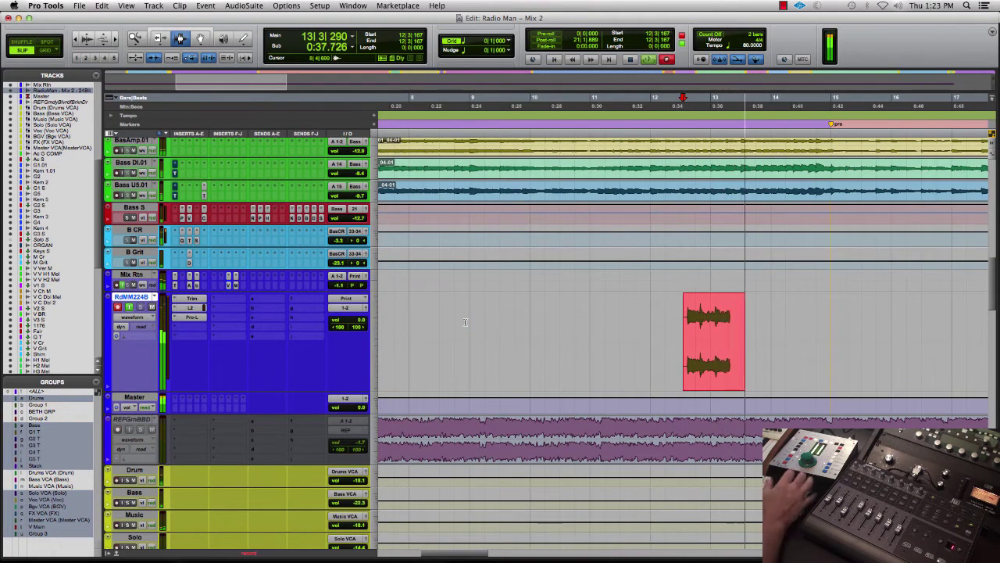
key("super+bracketleft")
key("super+bracketleft")
key("super+bracketleft")
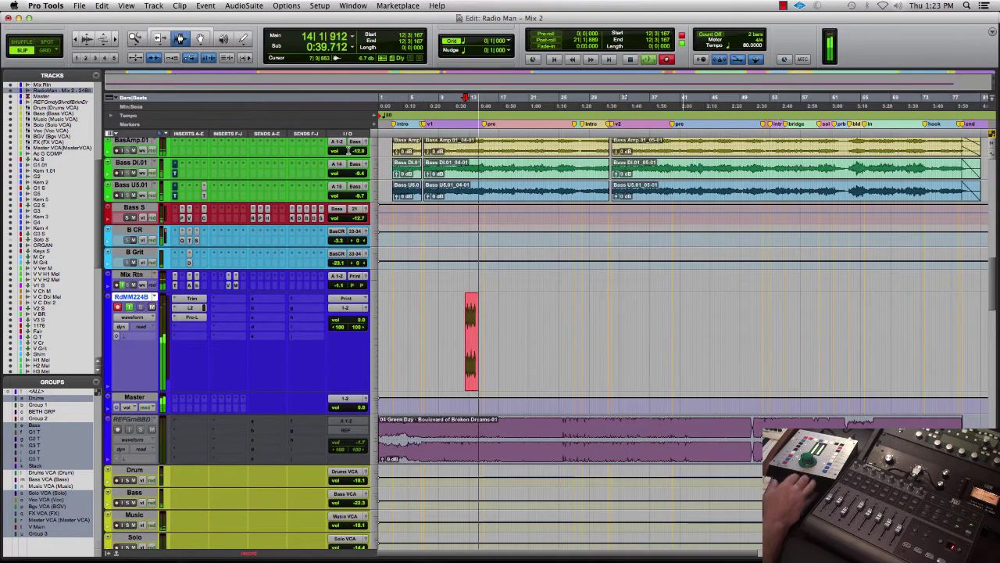
key("space")
key("super+z")
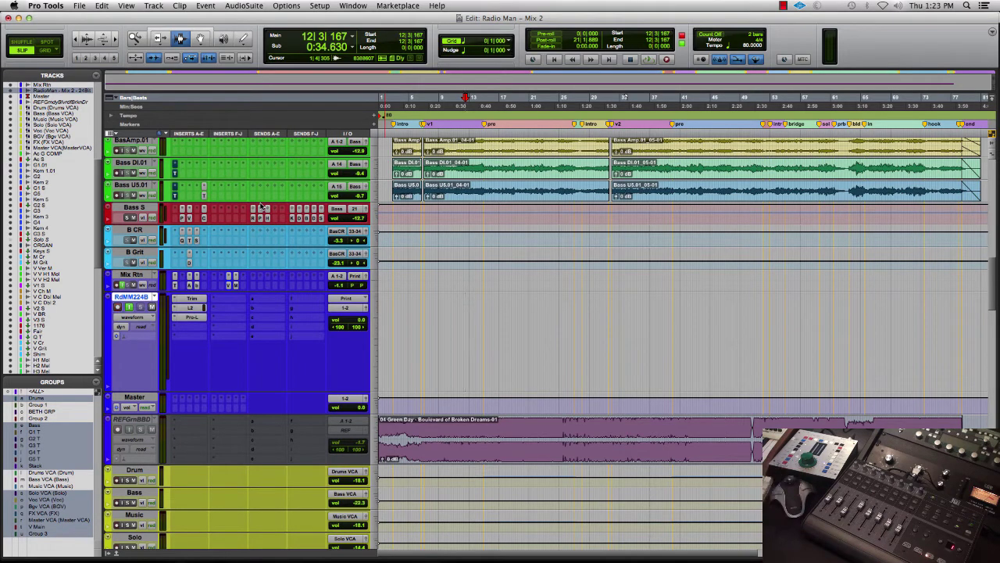
left_click(99, 8)
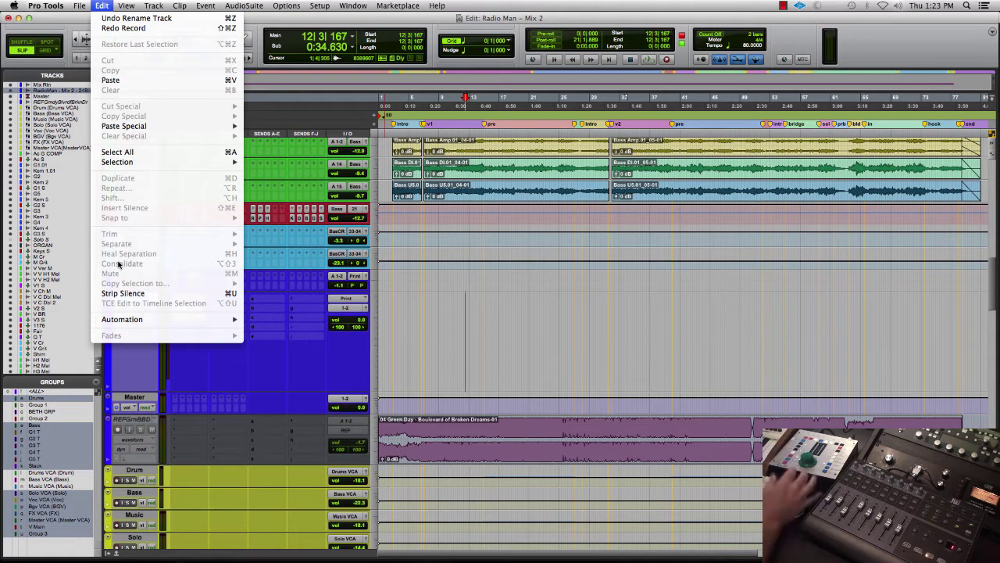
left_click(660, 23)
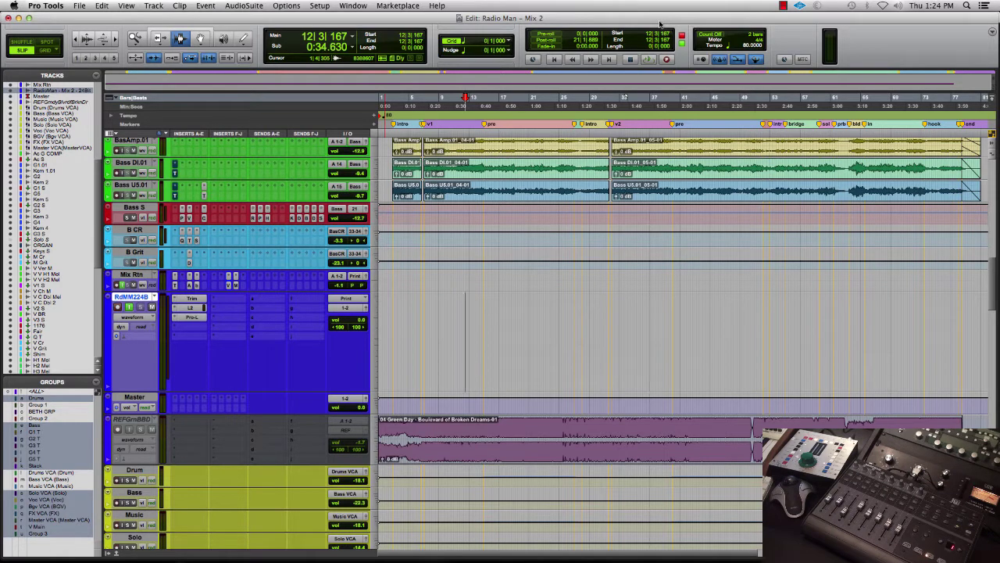
left_click(80, 7)
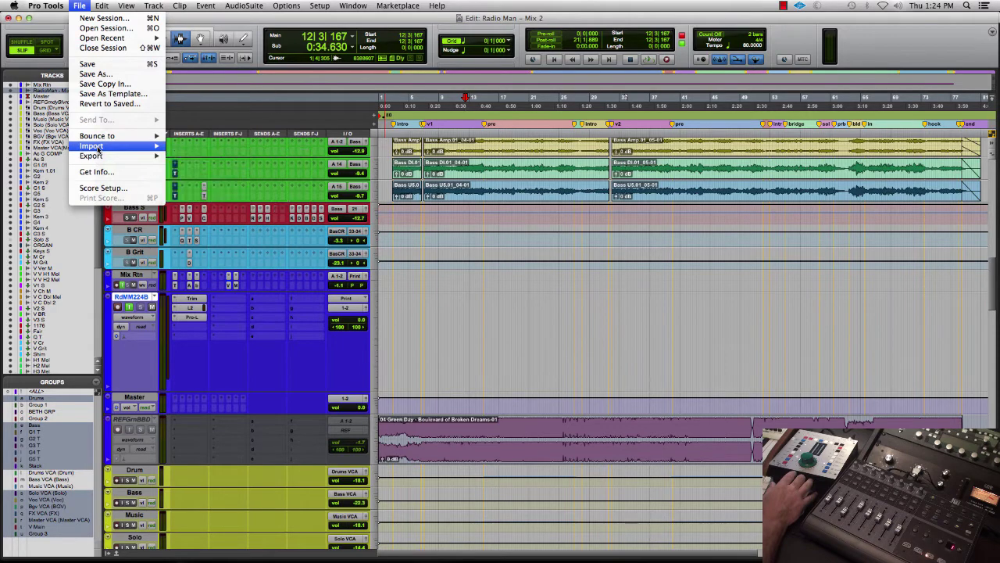
mouse_move(100, 149)
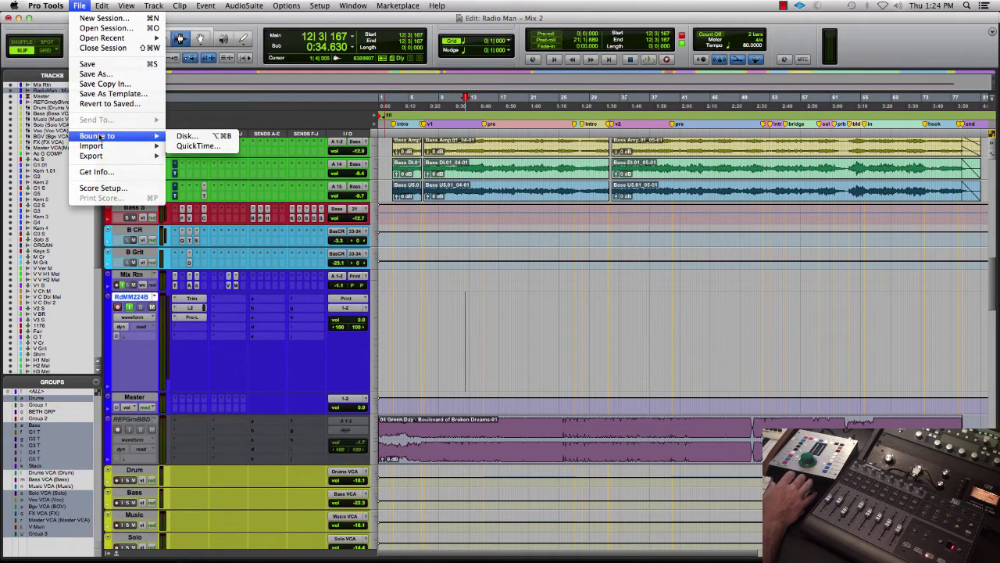
mouse_move(105, 5)
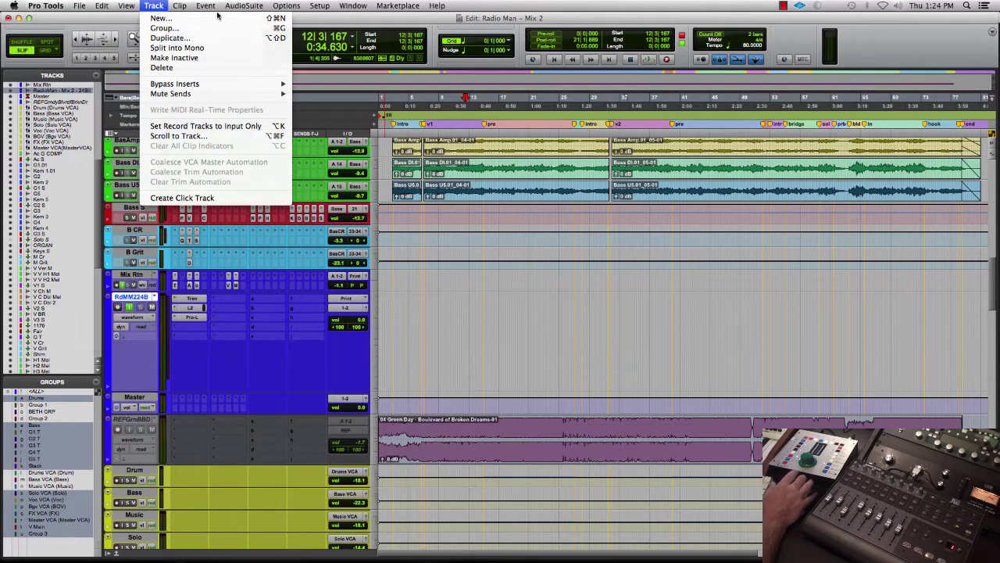
left_click(422, 25)
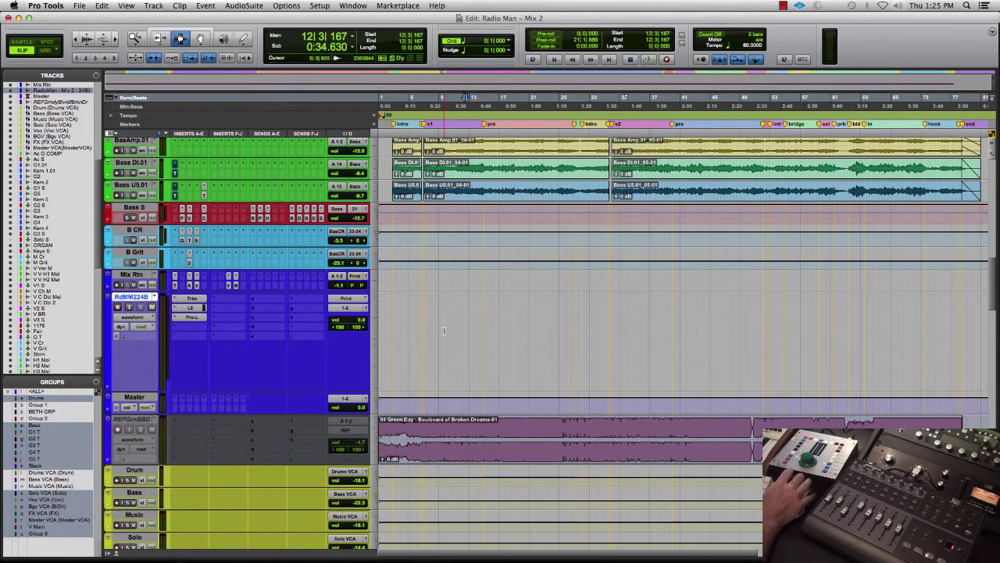
Return to the session start and turn on input monitoring for the print track.
left_click_drag(444, 331, 614, 360)
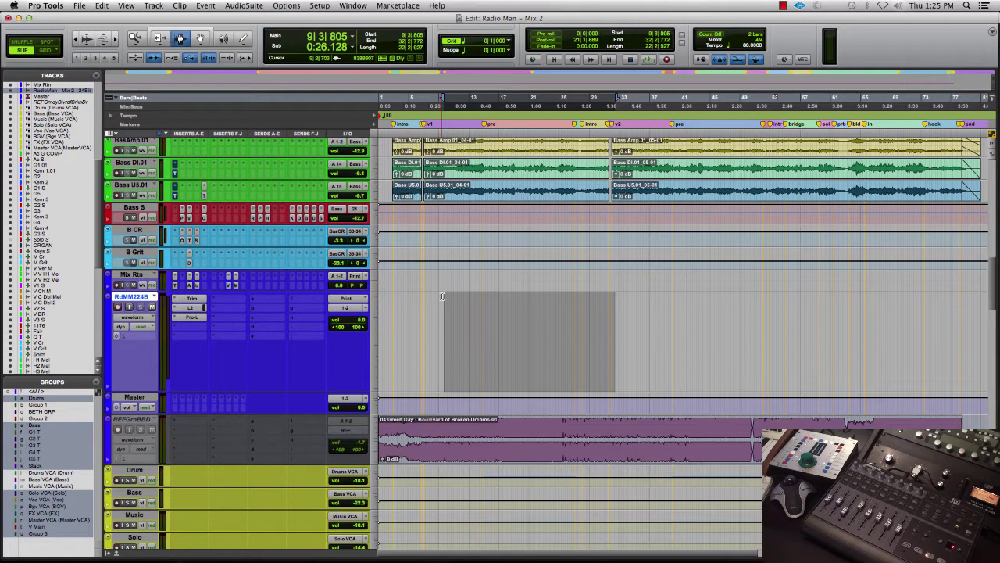
key("Return")
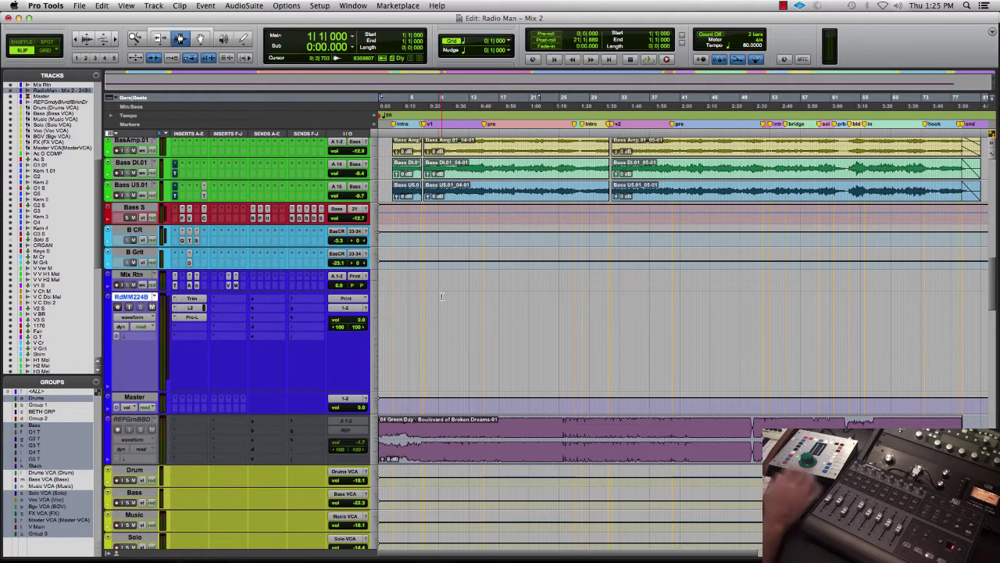
left_click(130, 306)
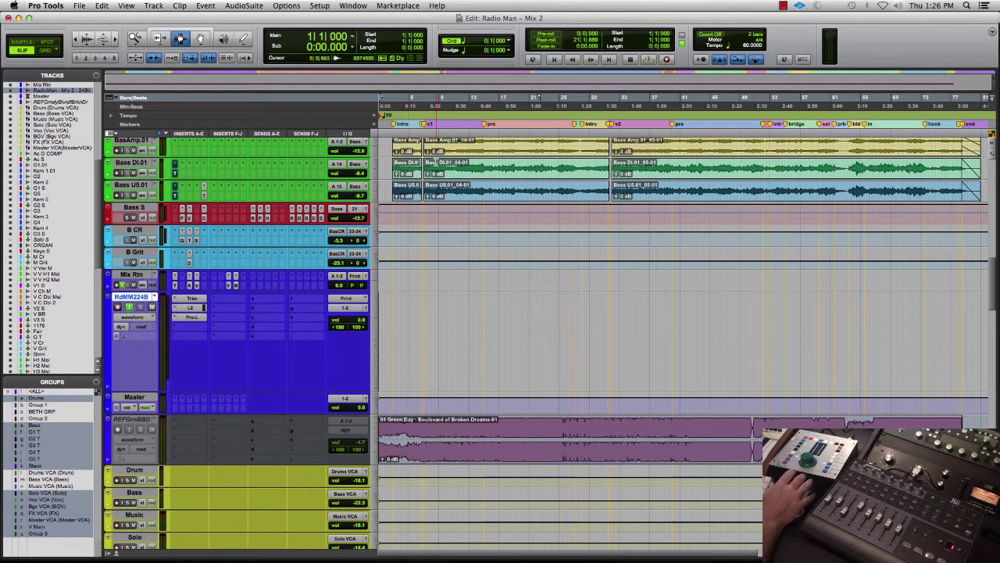
Play the mix from 7|2|951 near the start of verse 1 and close the Radio Man - Mix 2 session.
left_click(427, 134)
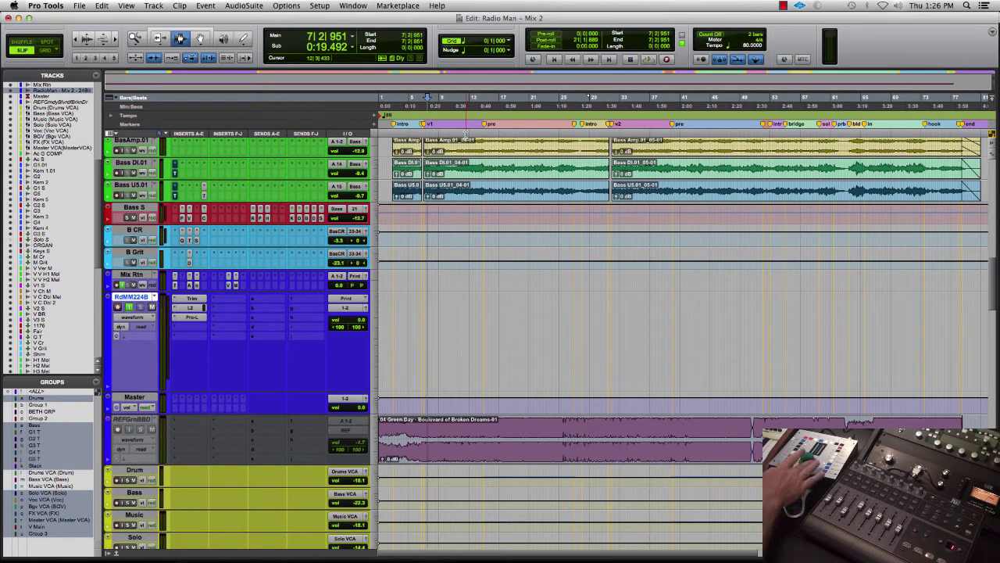
key("space")
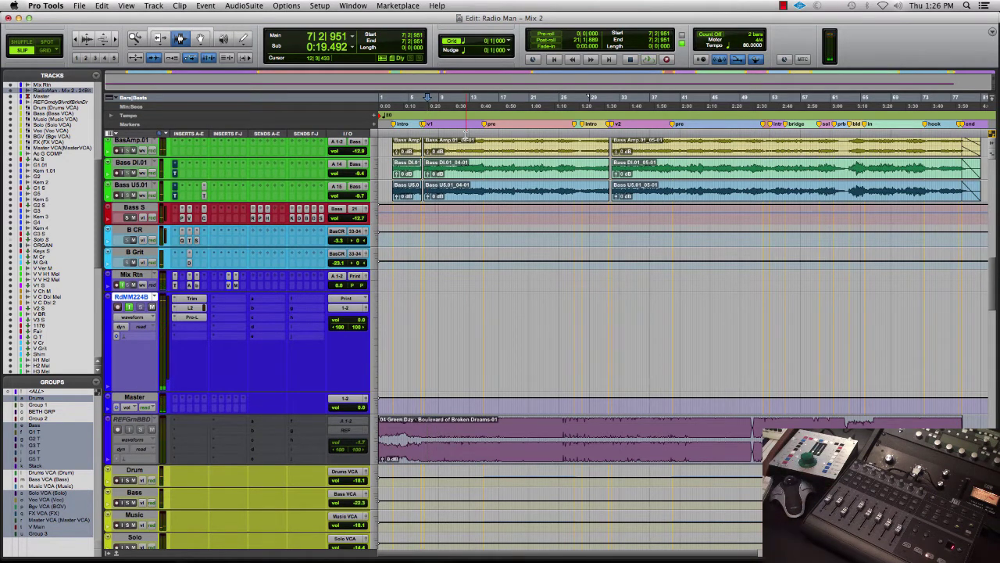
key("super+shift+w")
key("Return")
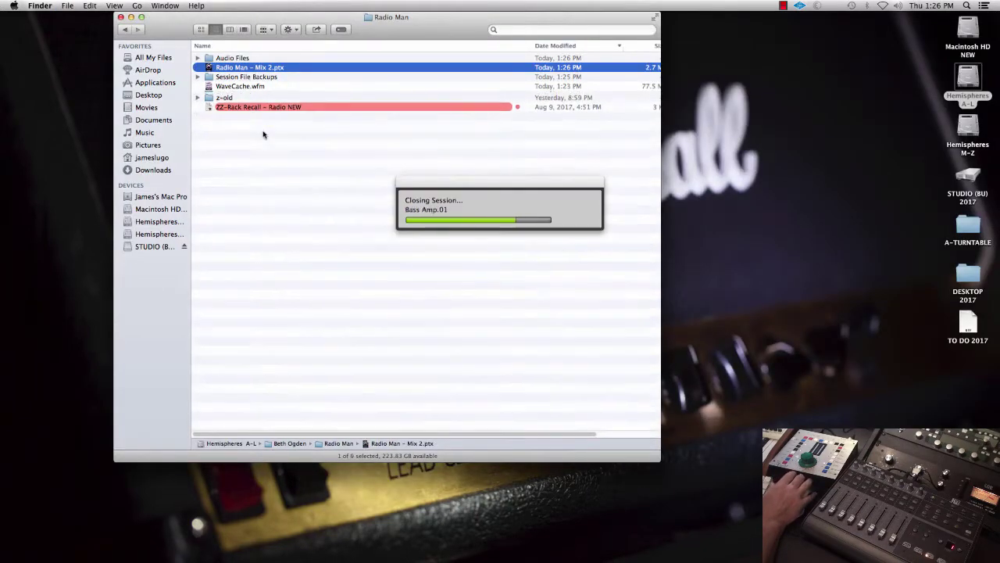
Open ZZ-Rack Recall - Radio NEW from the Radio Man folder in Finder and examine the Lexicon PCM 42 delay time and overall hardware settings.
left_click(266, 107)
double_click(265, 107)
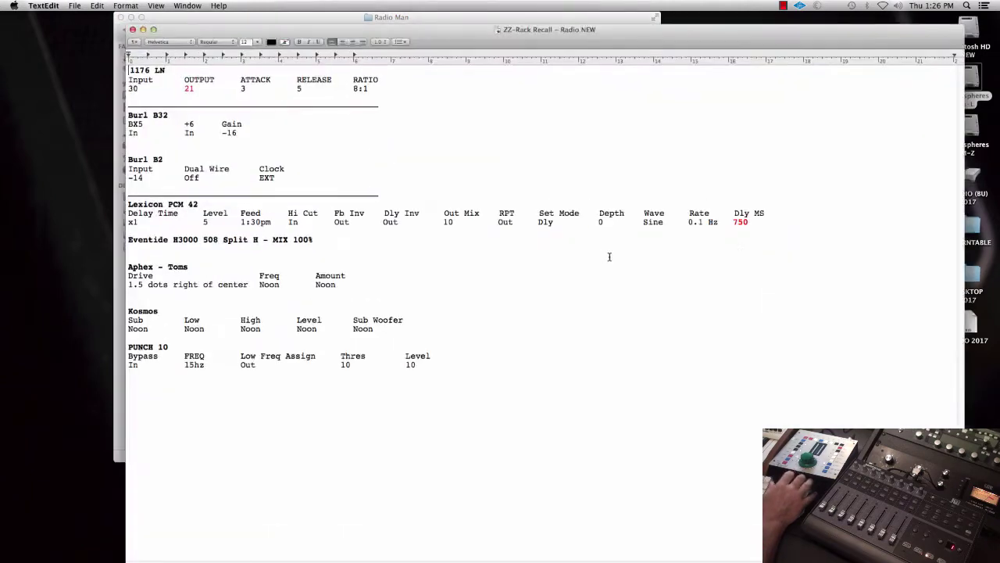
left_click_drag(748, 222, 729, 222)
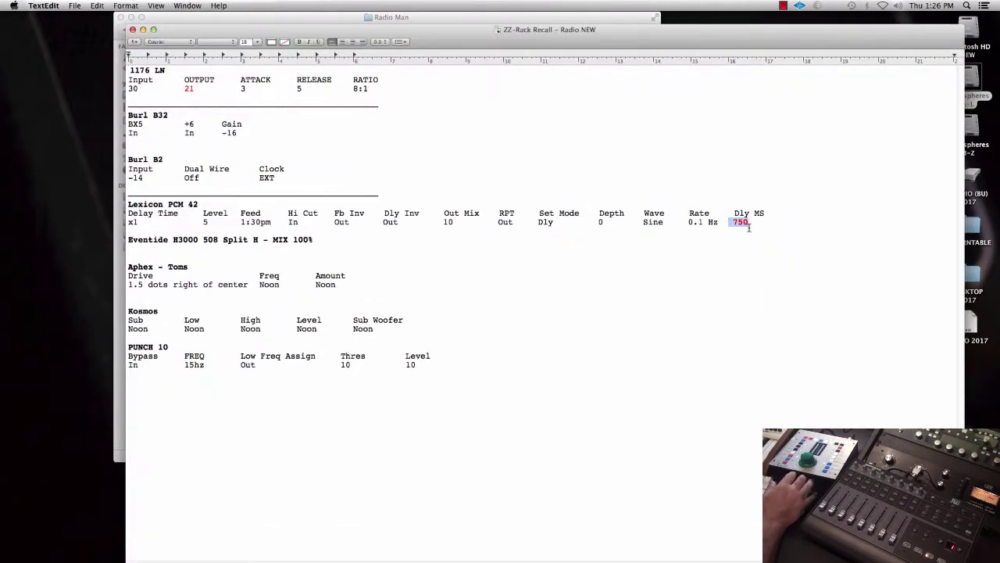
left_click(744, 297)
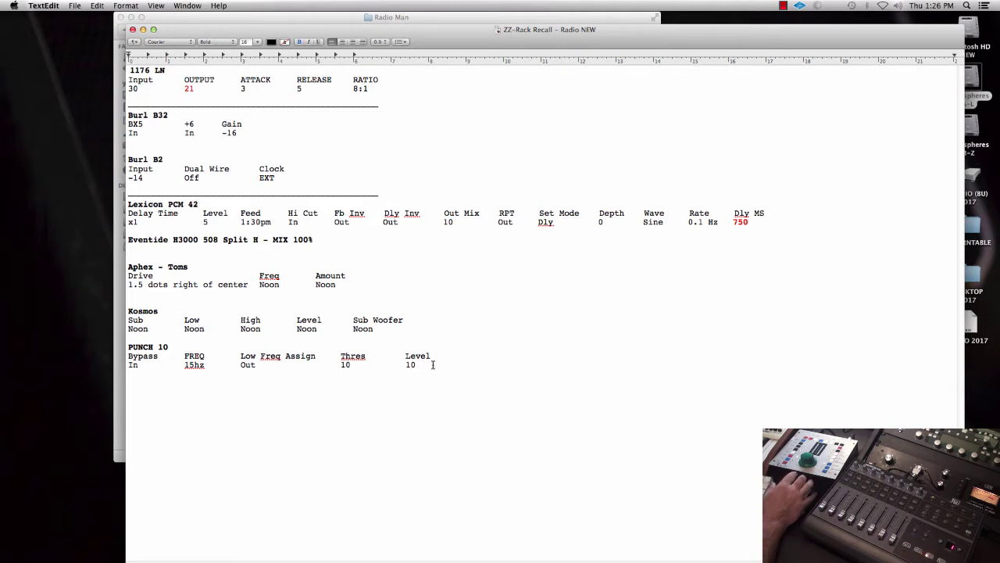
left_click_drag(420, 350, 137, 53)
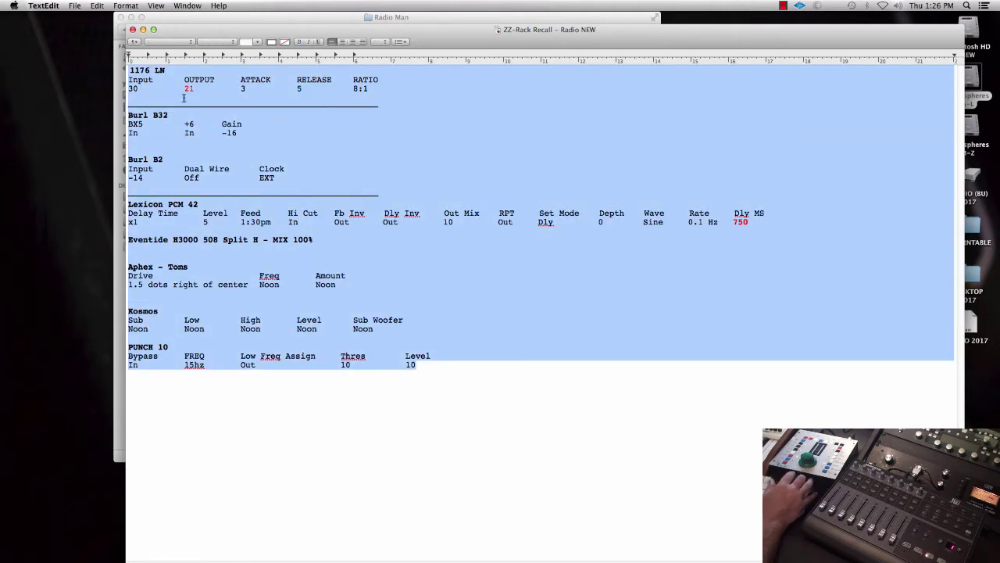
left_click(248, 144)
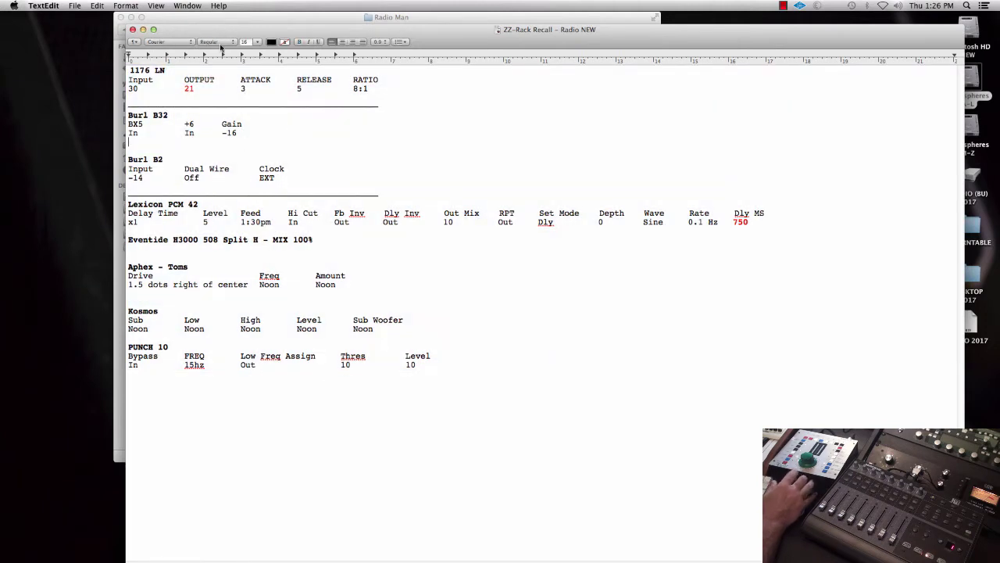
left_click_drag(238, 32, 207, 21)
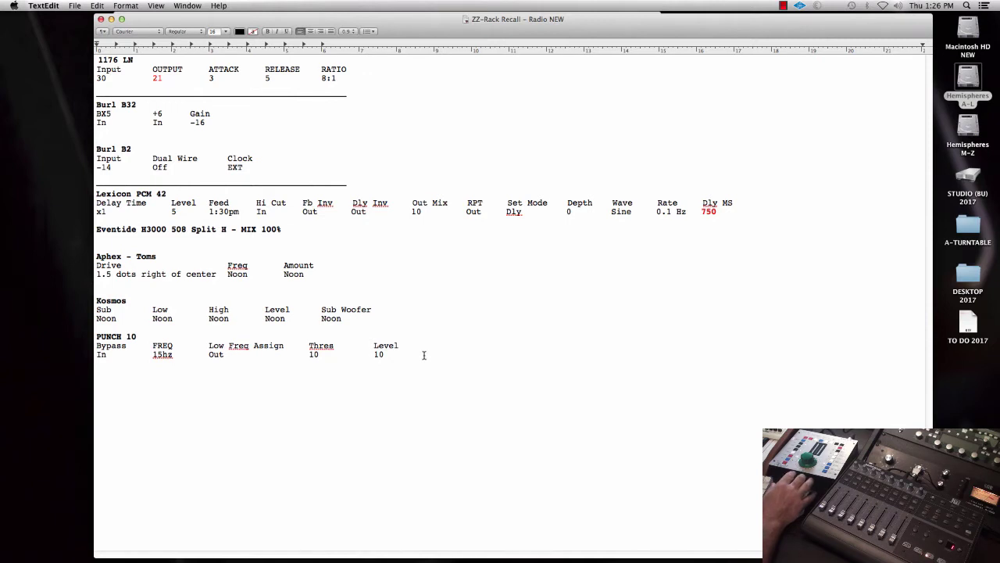
Review the Kosmos, PUNCH 10, Eventide H3000 and 1176 LN entries in the rack recall notes.
left_click_drag(424, 355, 97, 298)
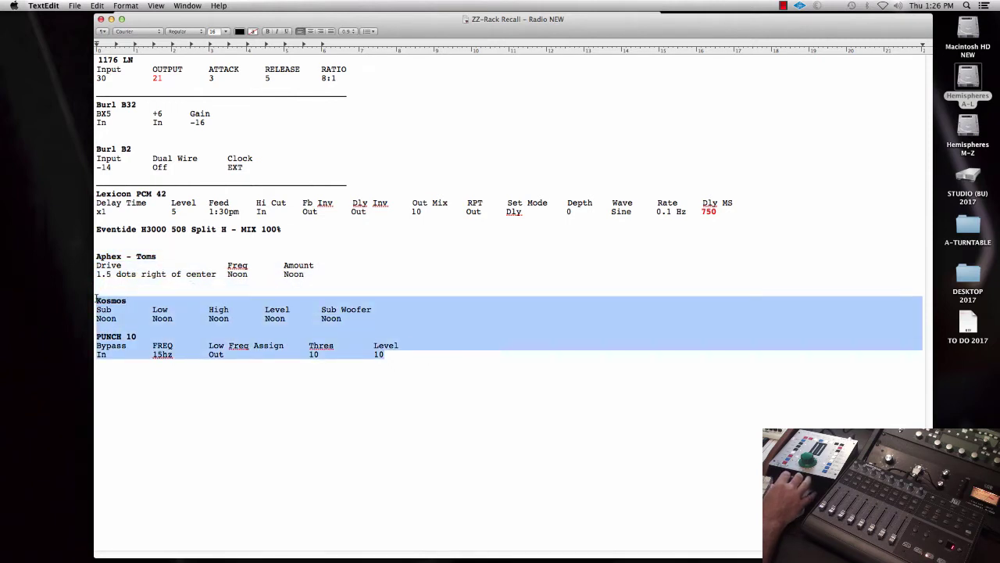
left_click(169, 238)
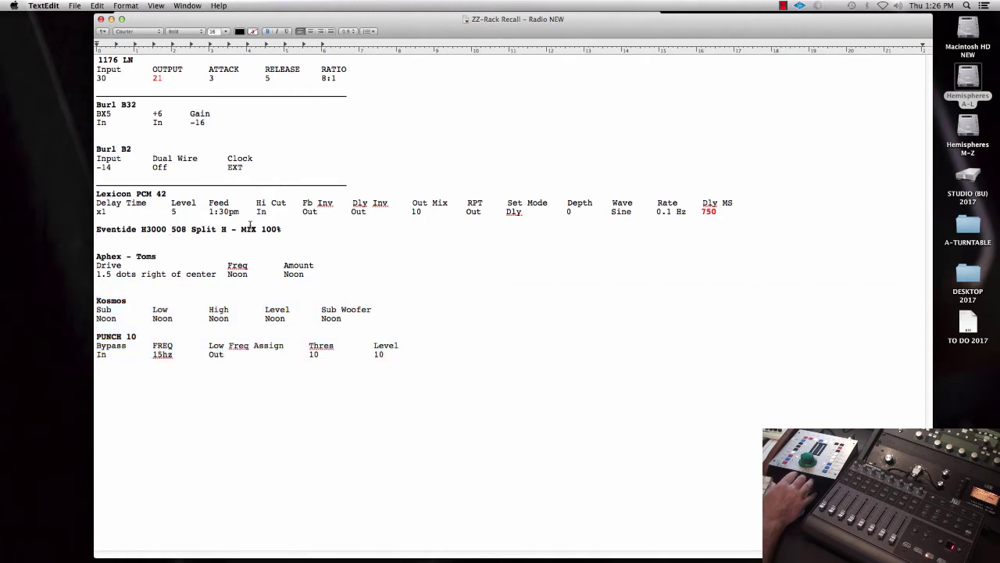
left_click_drag(283, 228, 95, 228)
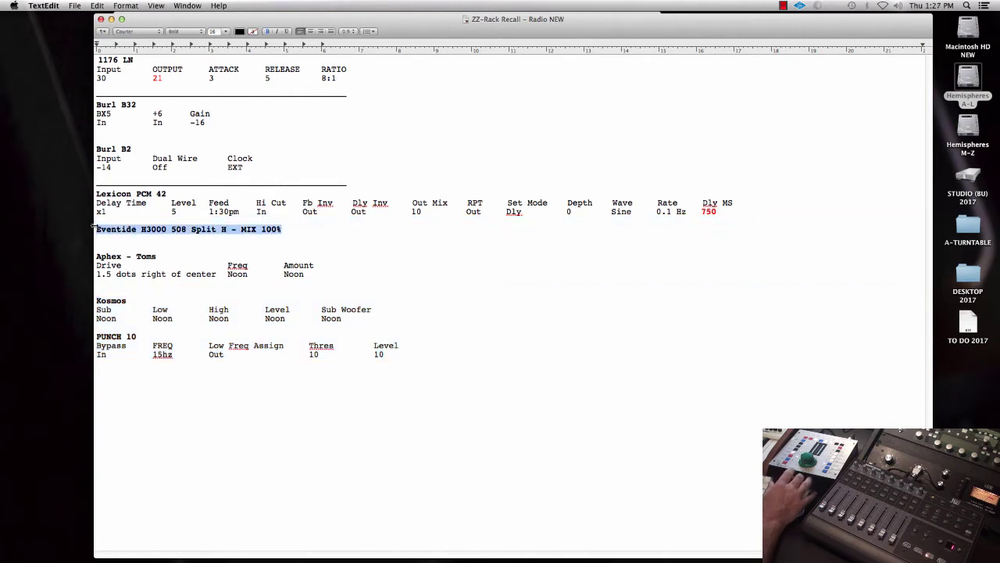
left_click(338, 78)
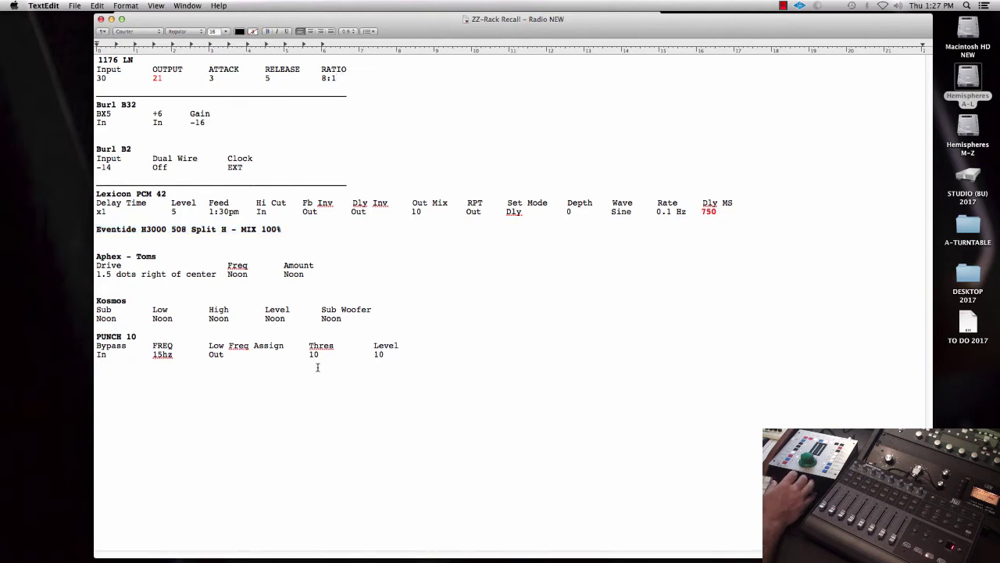
Quit the text editor and go back in Finder from the Radio Man folder to the artist's folder.
key("super+q")
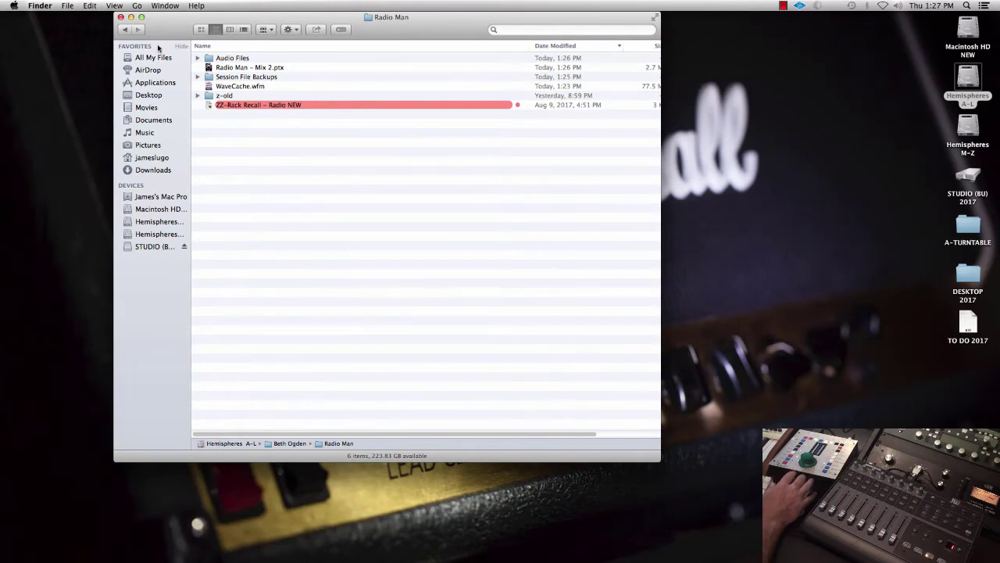
left_click_drag(129, 17, 86, 50)
left_click(82, 62)
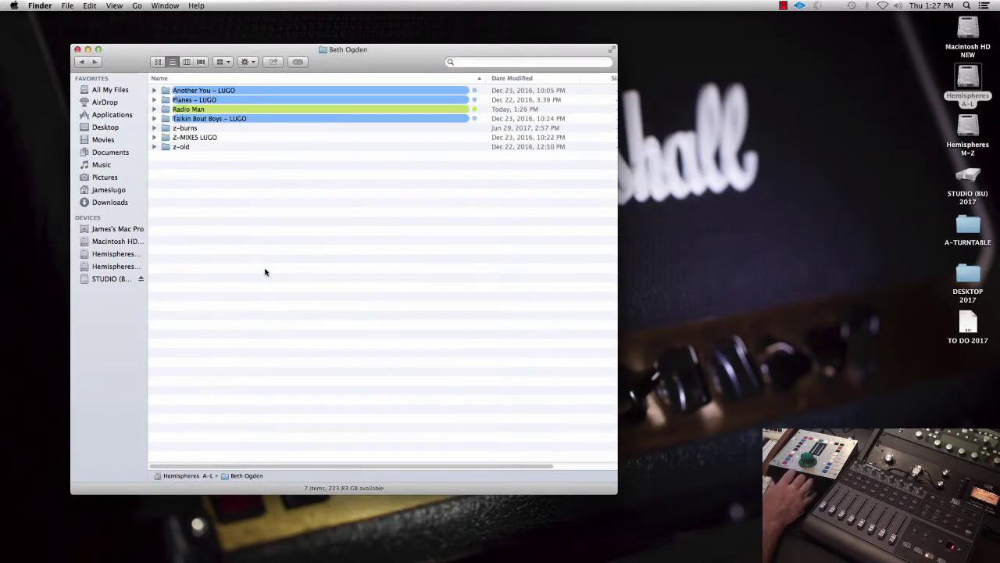